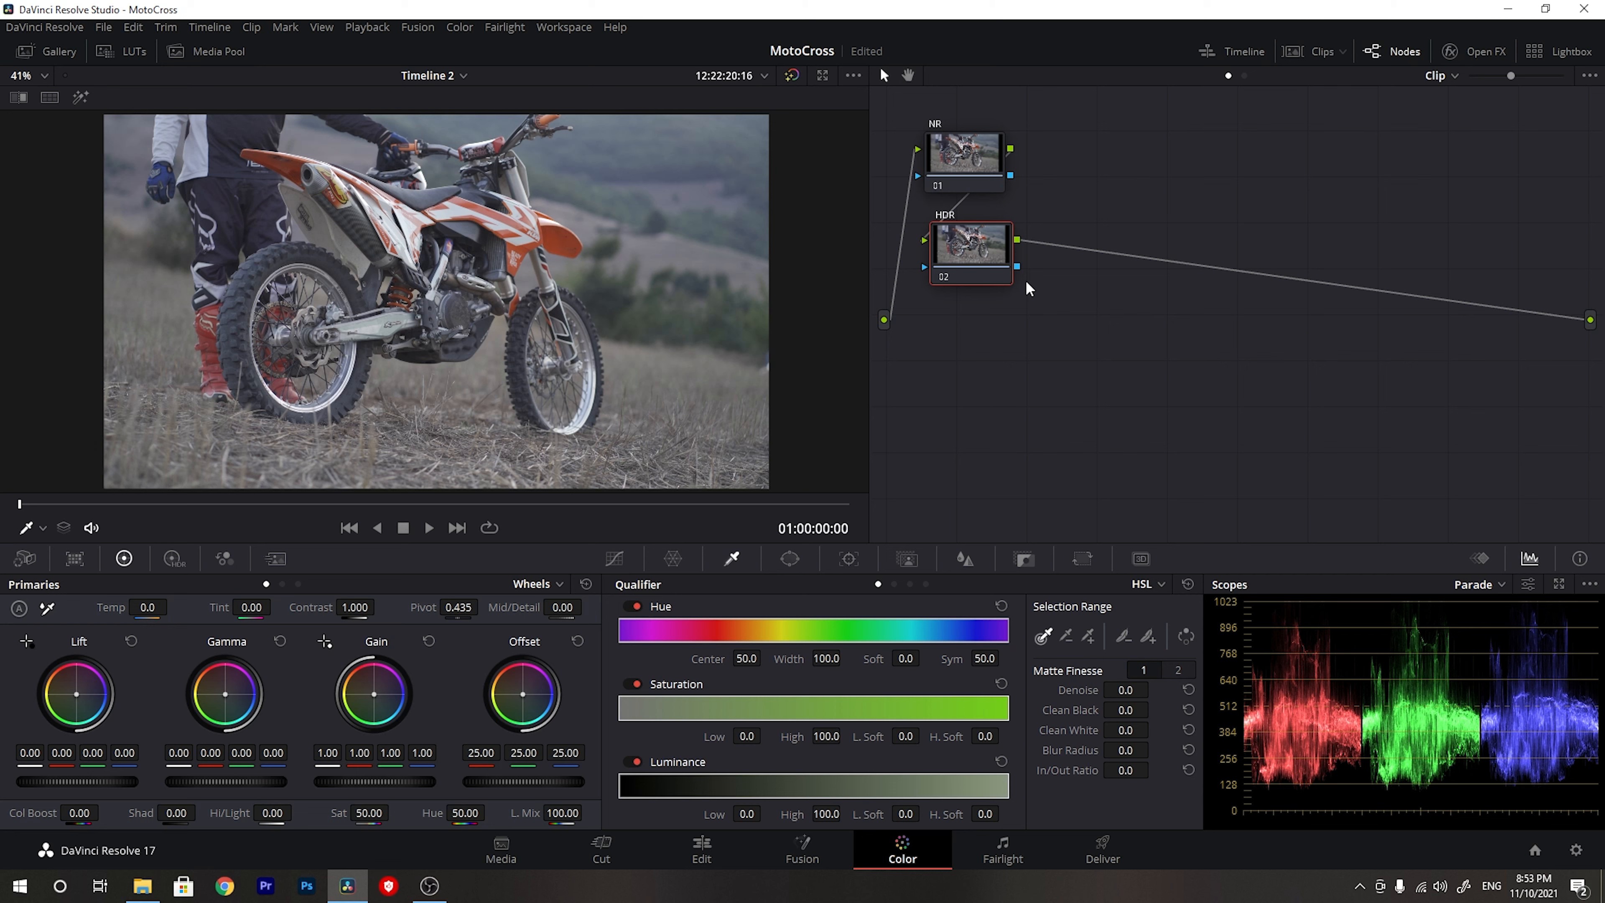
- Add a serial node after the HDR node and label it Conversion
key(alt+s)
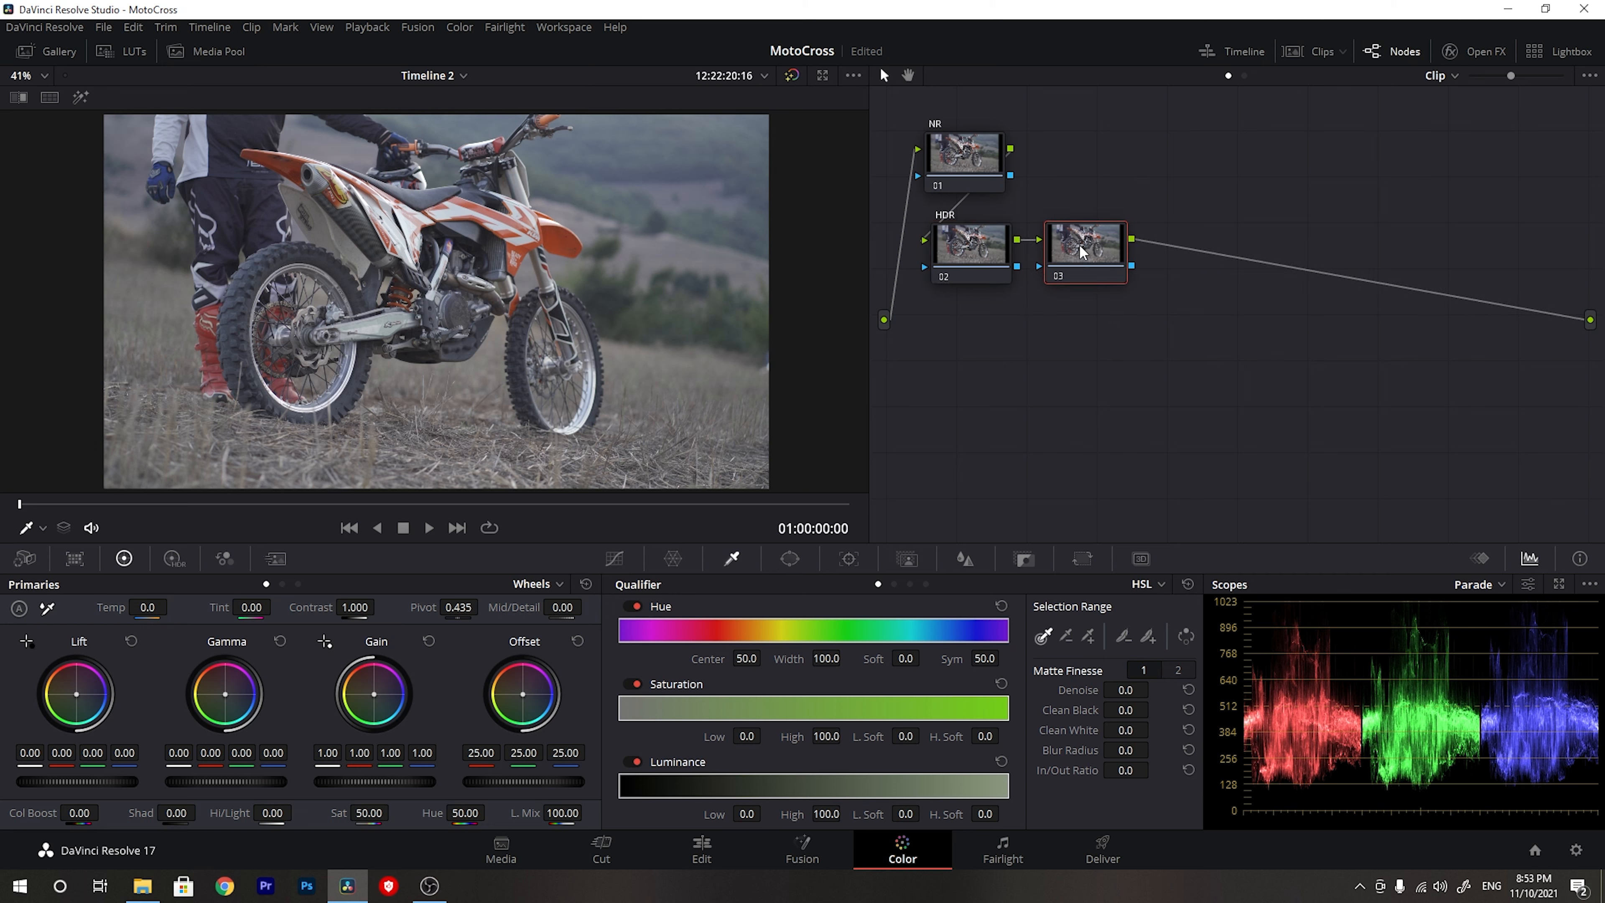
right_click(1106, 254)
click(1136, 291)
text(Conversion)
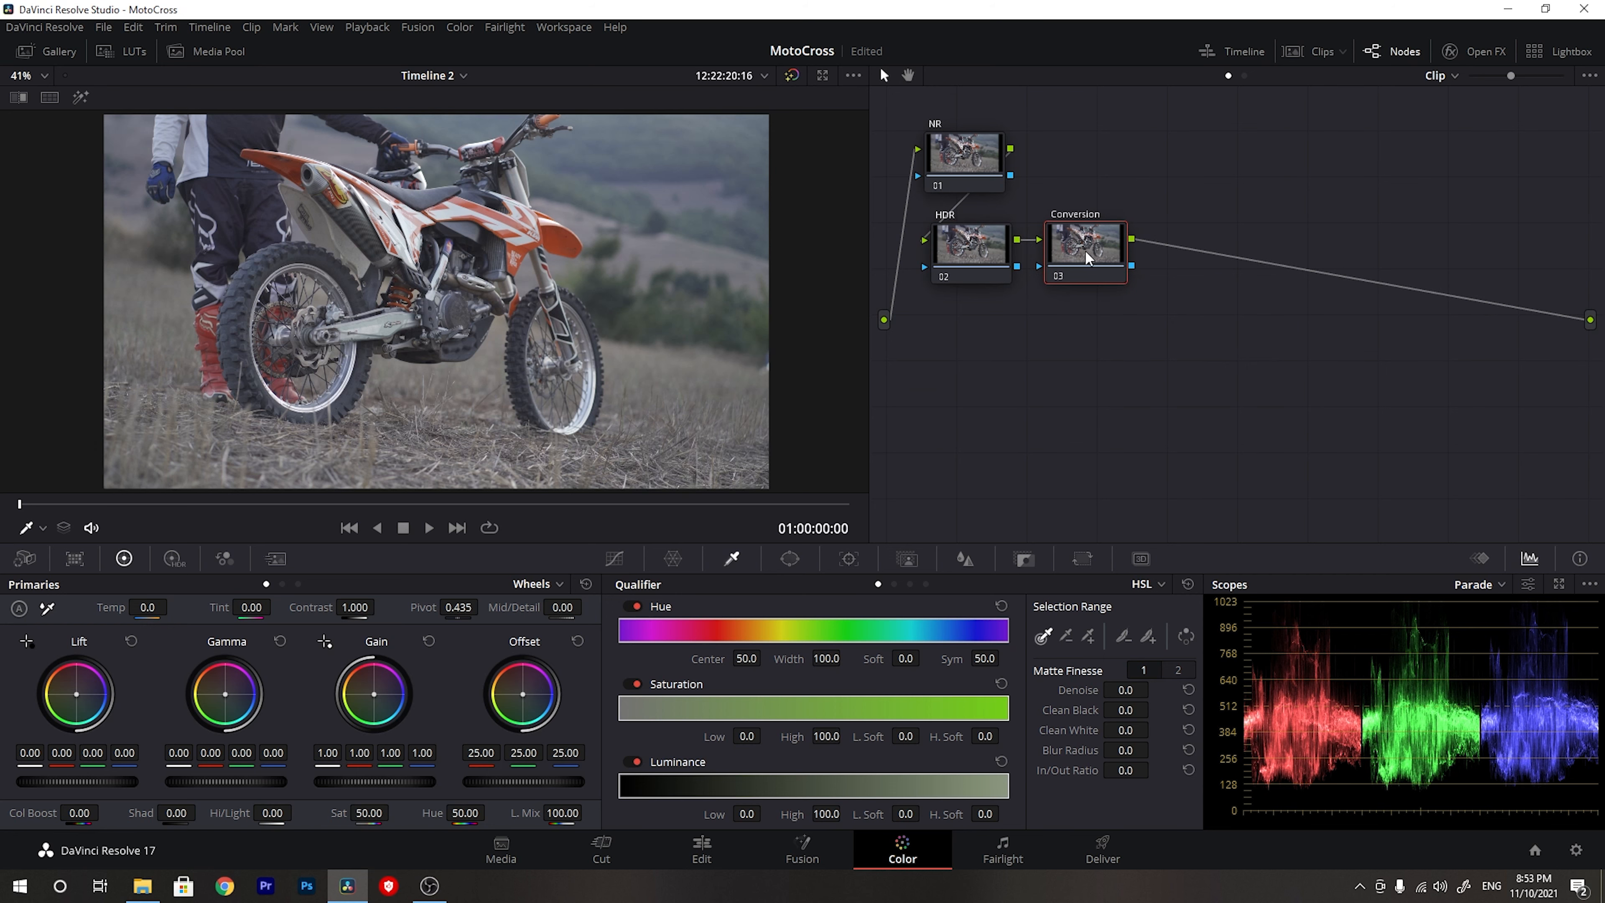
- Add a serial node after the Conversion node and label it LGG
right_click(1090, 241)
click(1156, 276)
key(alt+s)
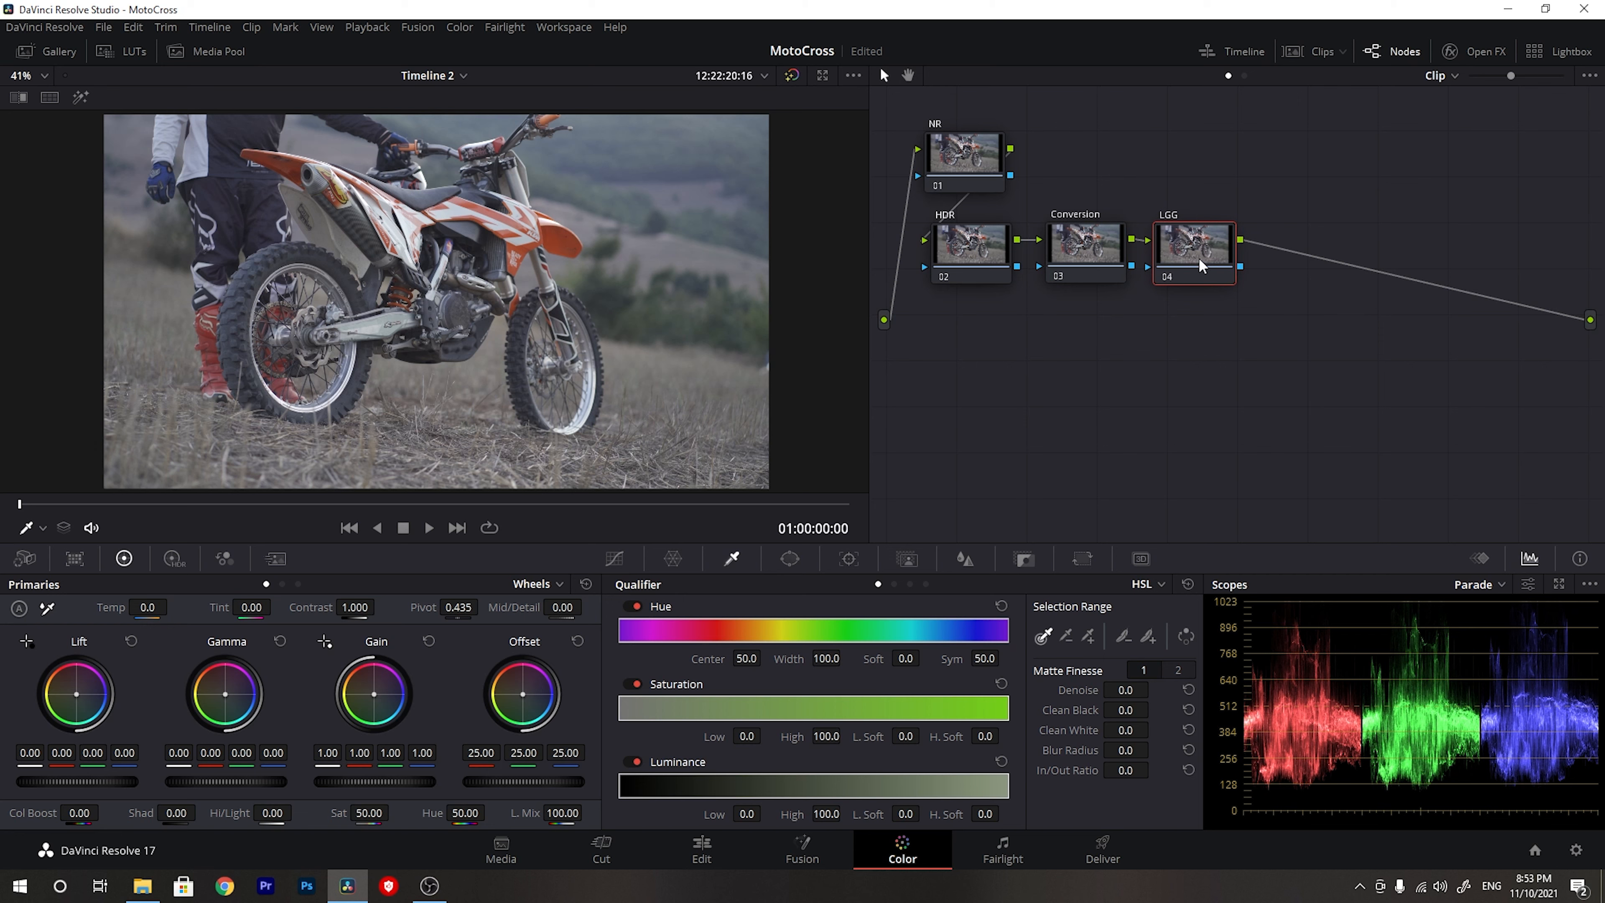
- Add a serial node after LGG, placed above the row, and label it Gloves
key(alt+s)
right_click(1303, 147)
click(1336, 179)
text(Gloves)
key(Return)
- Add a layer node to the Gloves node, label it Greens and place it directly below Gloves
right_click(1327, 170)
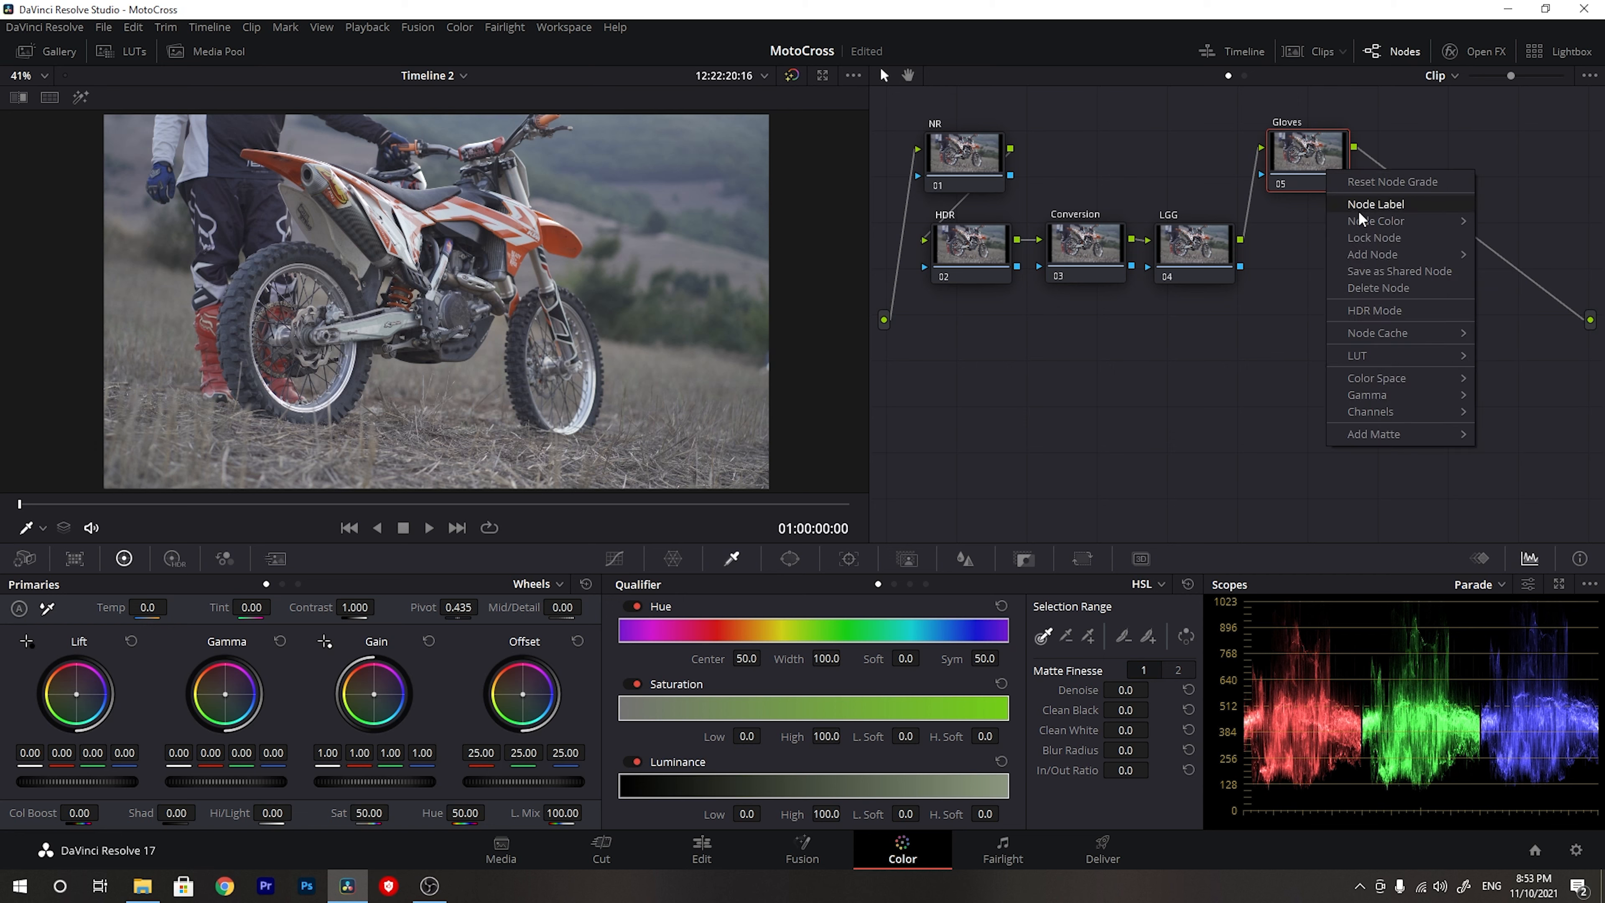
mouse_move(1390, 254)
click(1544, 296)
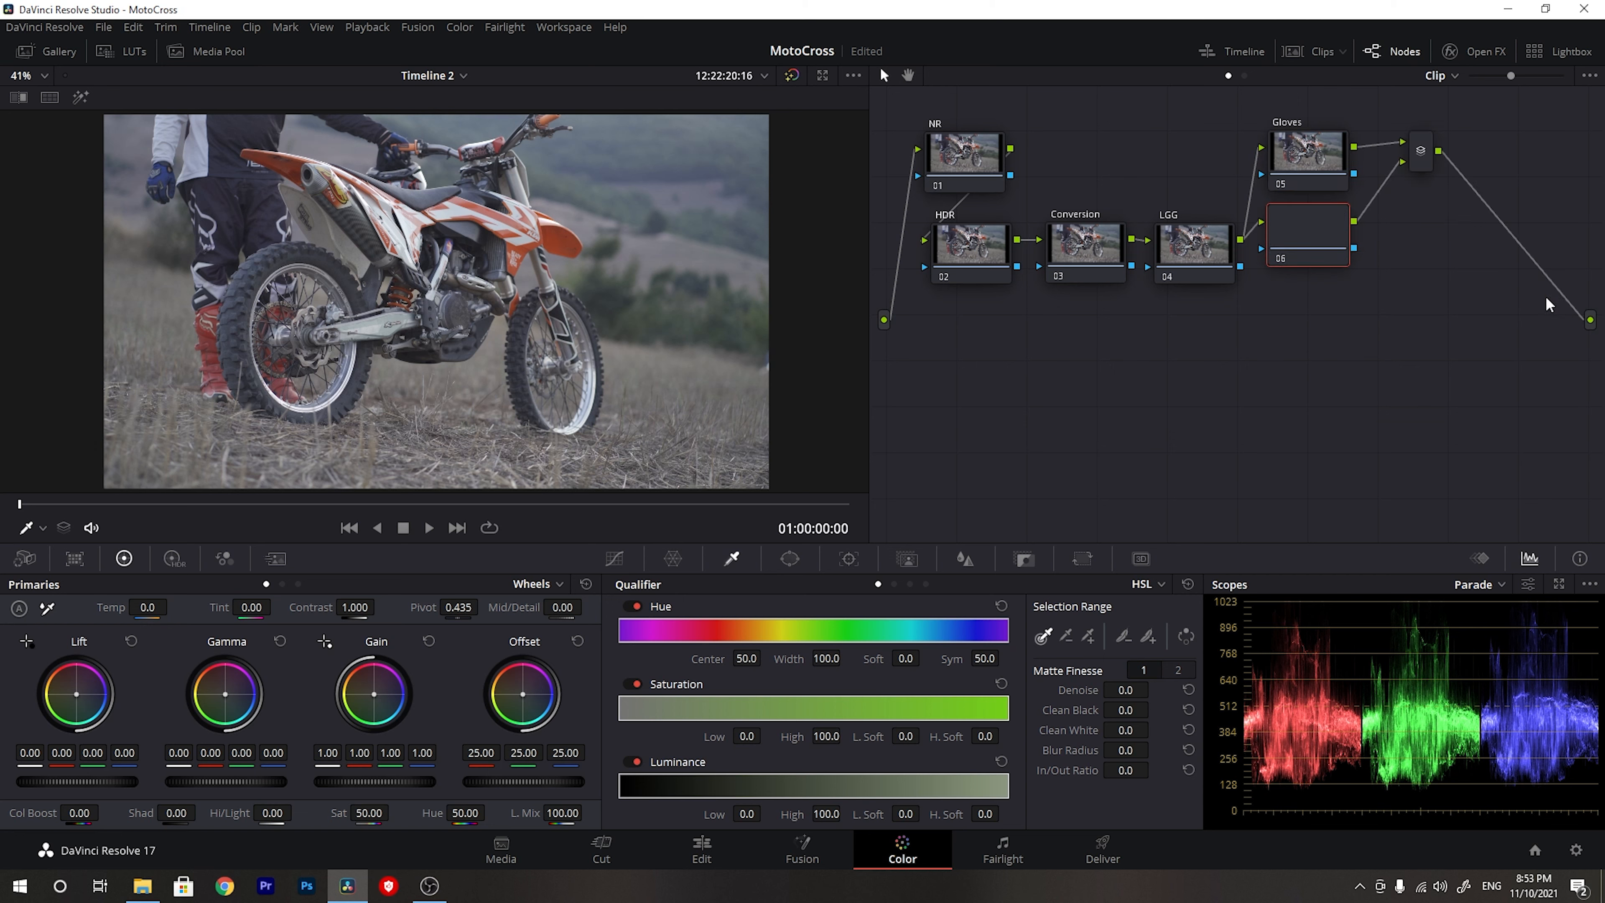
drag(1301, 237, 1317, 266)
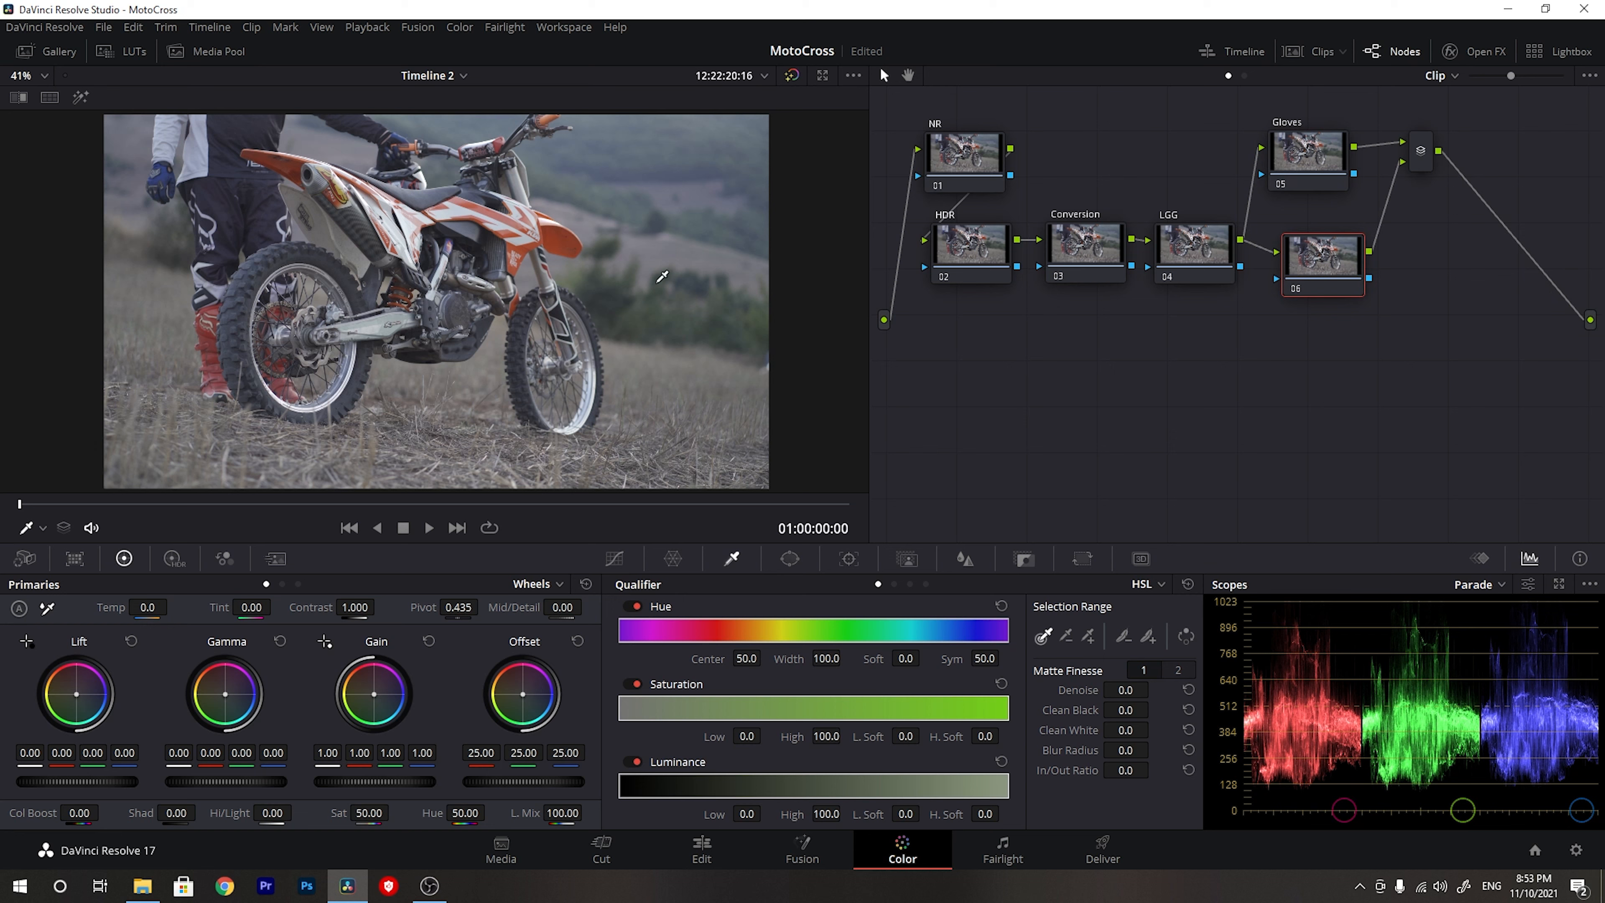
right_click(1316, 257)
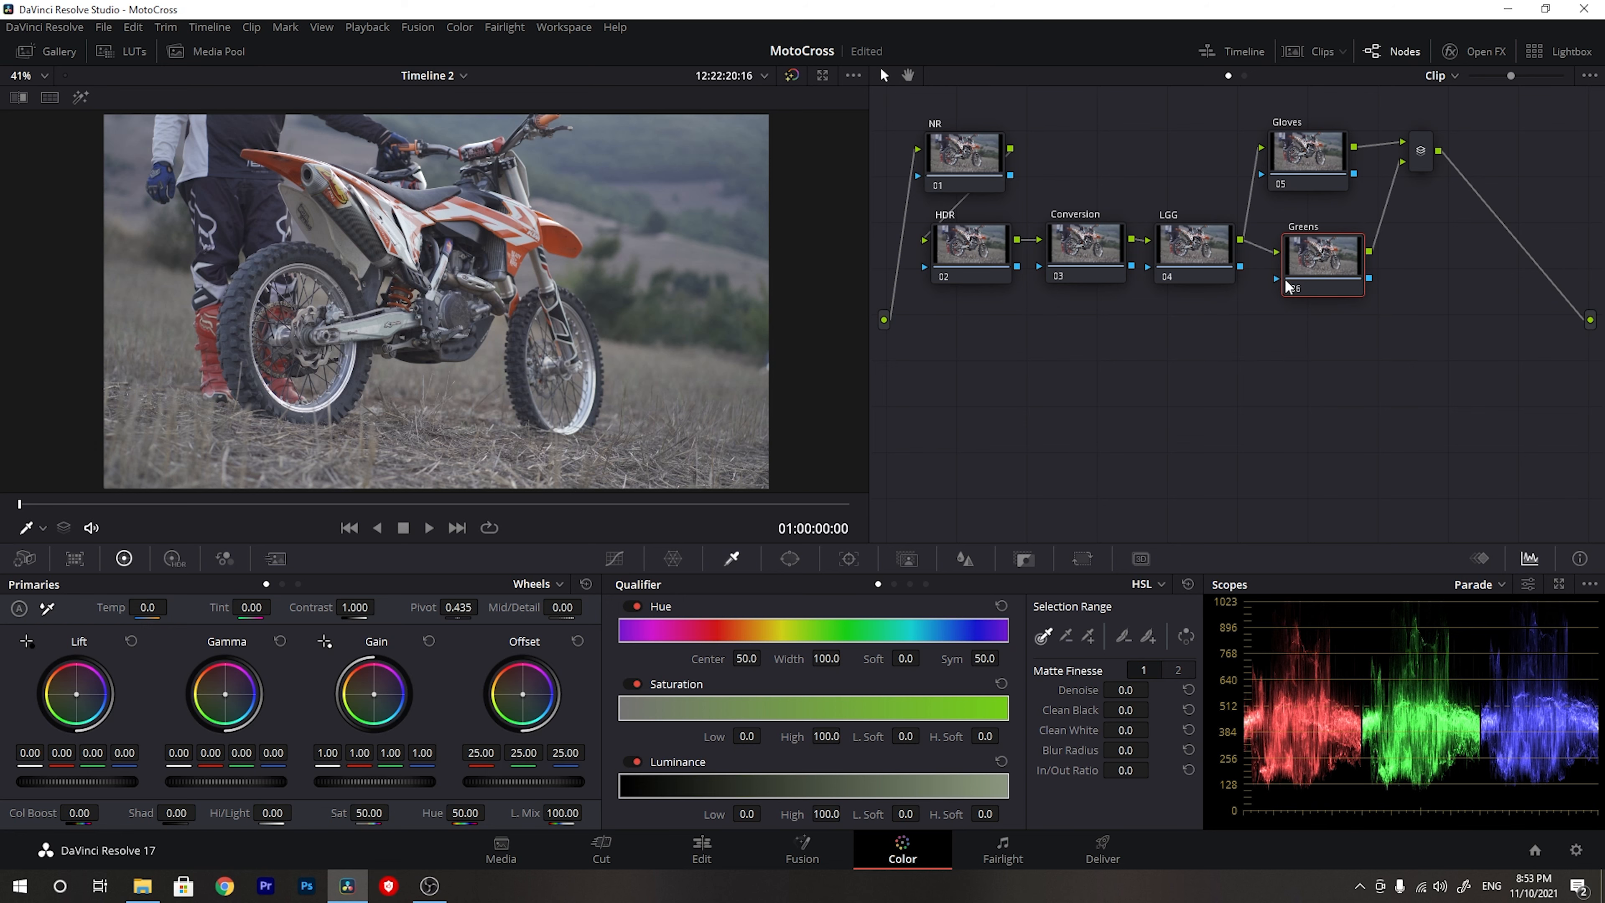
drag(1284, 279, 1268, 255)
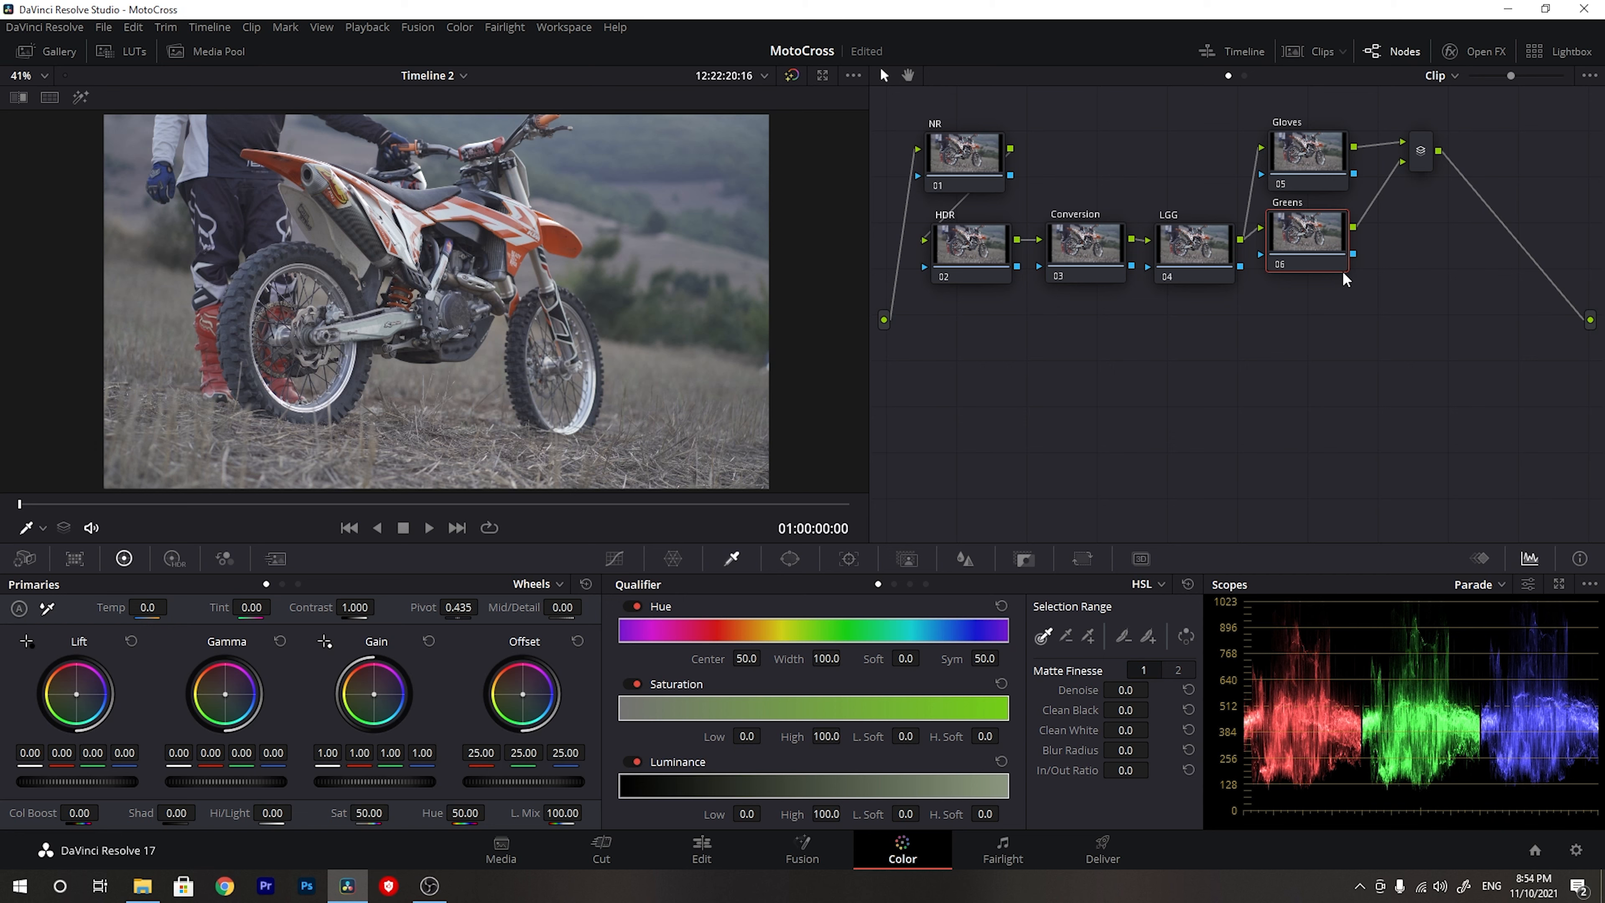
- Save the project and add another layer node below Greens, labelled Cast Fix
key(ctrl+s)
drag(1307, 241, 1319, 251)
key(alt+l)
right_click(1319, 336)
click(1352, 346)
text(Cast Fix)
key(Return)
- Line up the mixer with the Greens node and add a serial node labelled Sat after it
drag(1425, 155, 1462, 246)
key(alt+s)
right_click(1462, 247)
click(1501, 267)
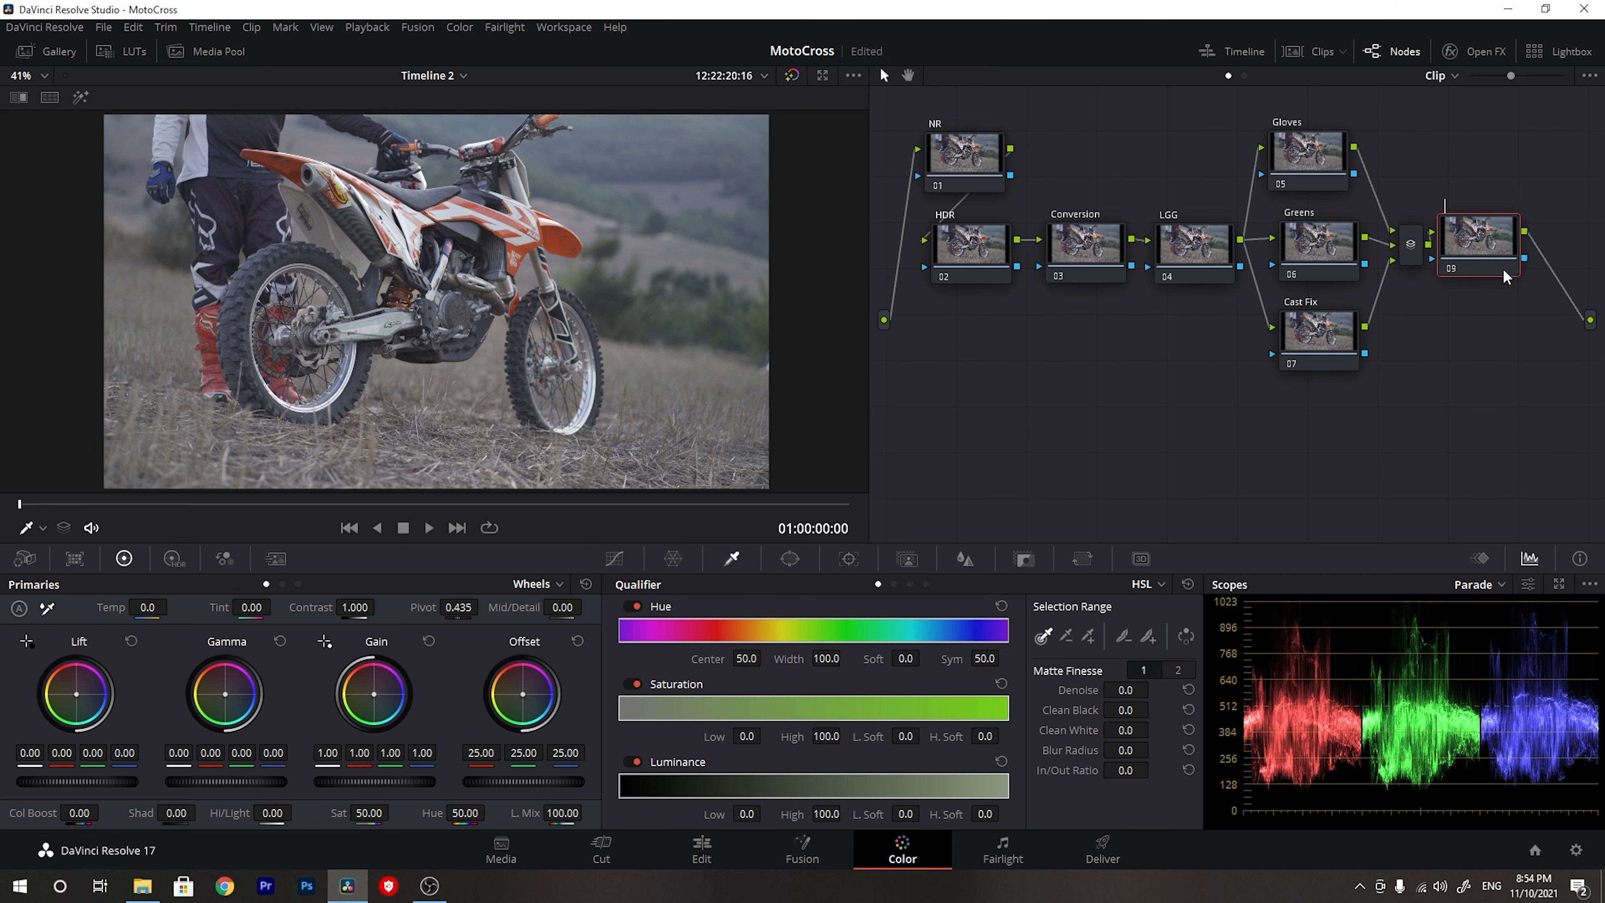
text(Sat)
key(Return)
drag(1502, 269, 1512, 249)
- Add a serial node after Sat, move it to the start of a new lower row and label it Look
key(alt+s)
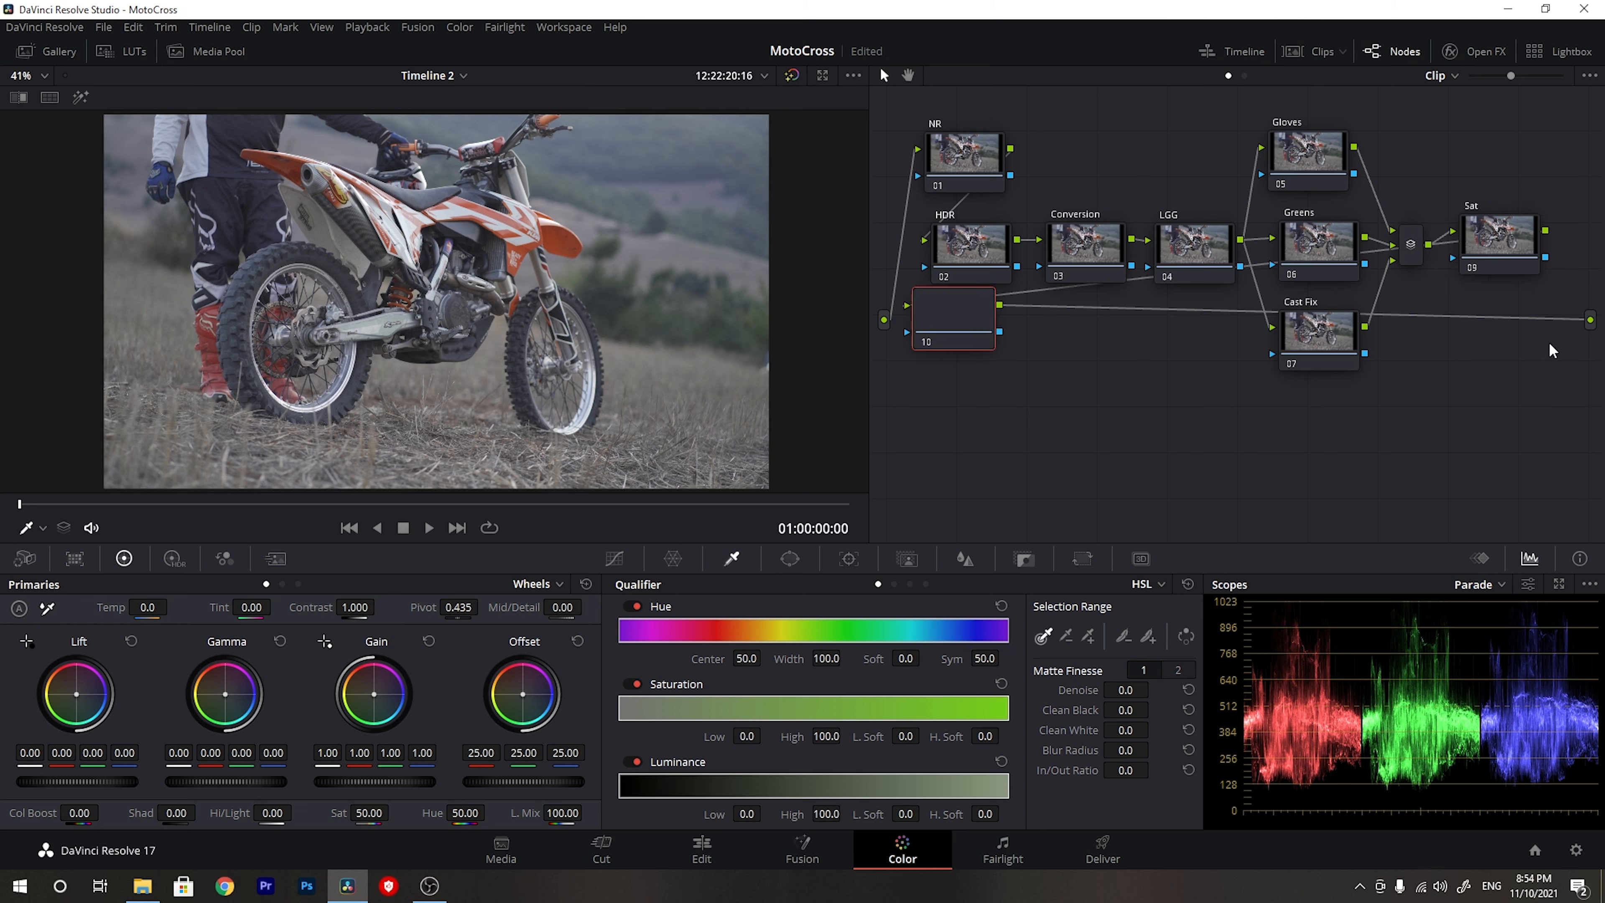
drag(953, 303, 964, 395)
right_click(965, 400)
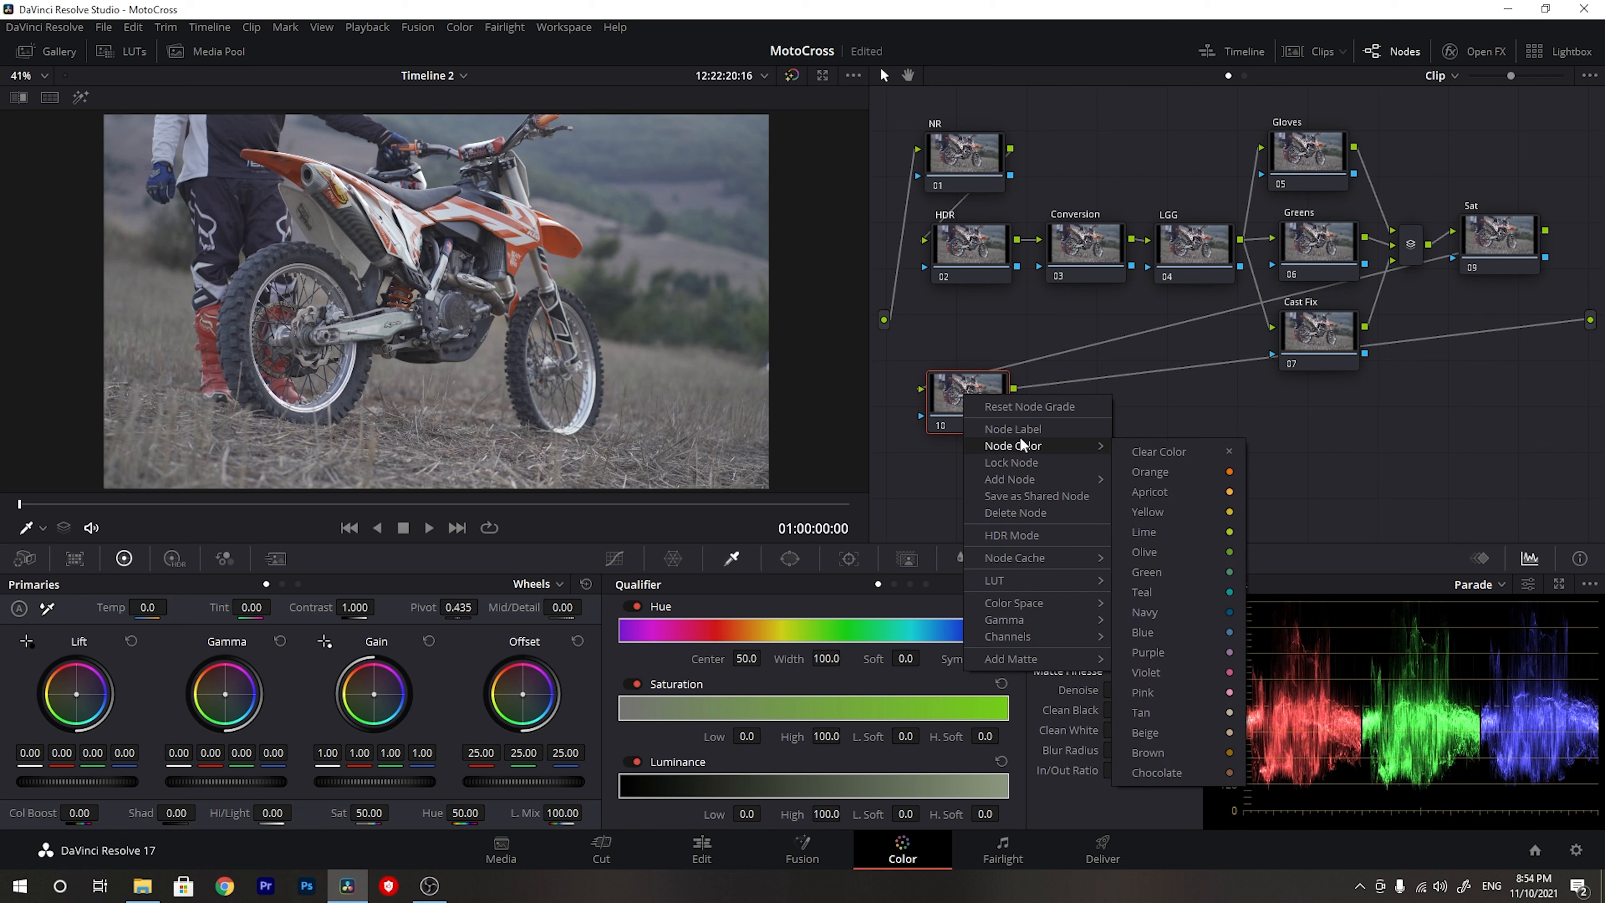
click(1014, 417)
text(Look)
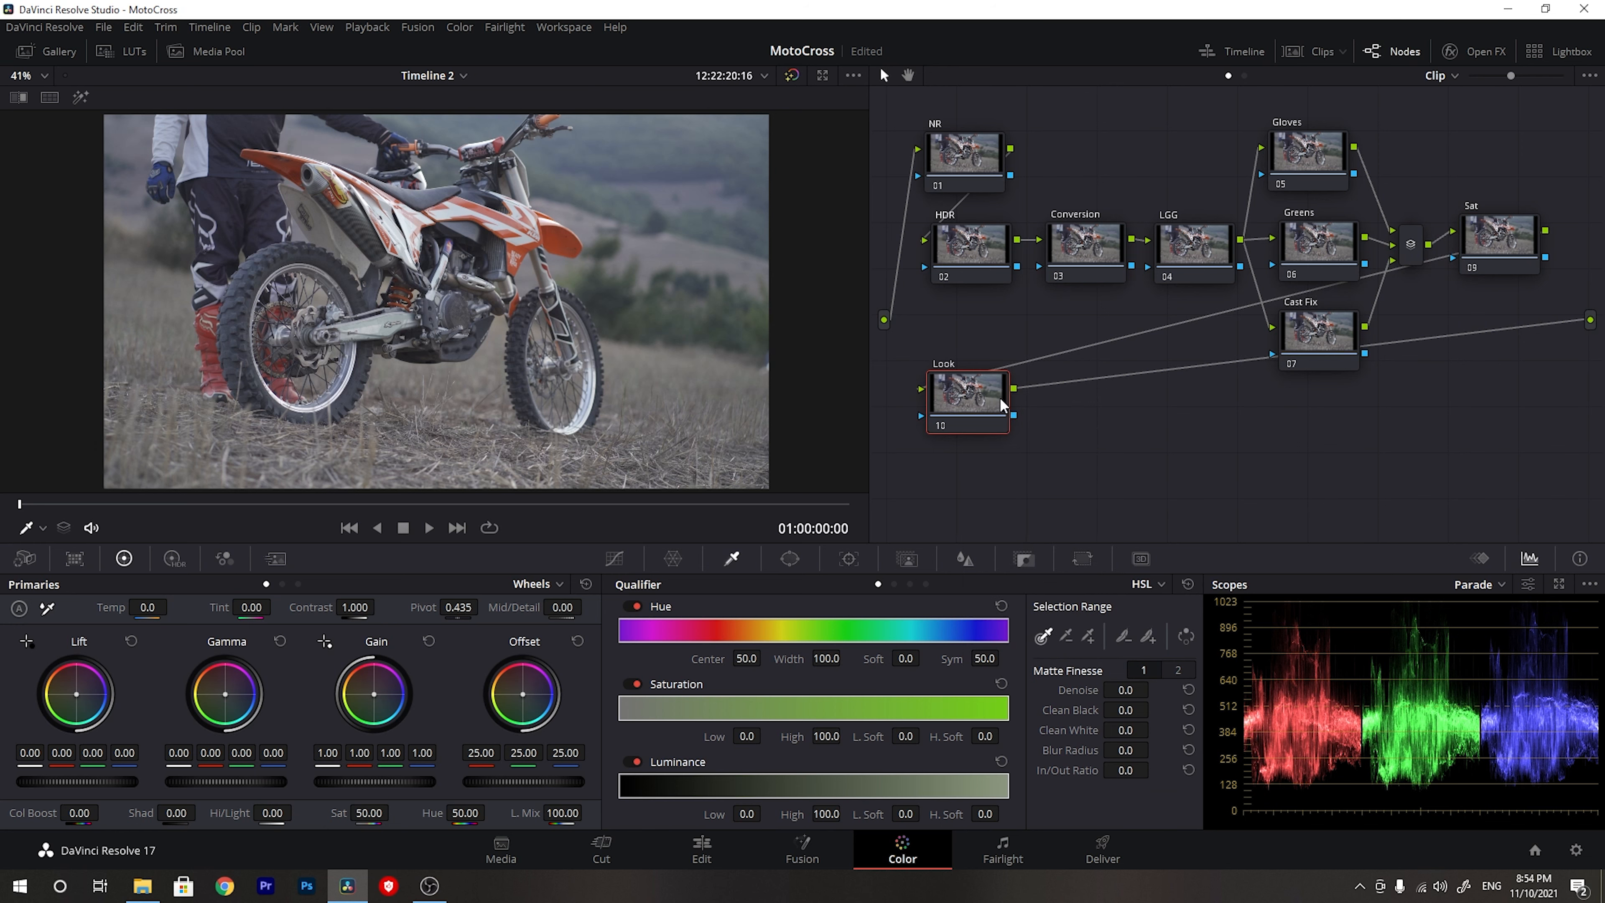
- Add a serial node after Look, label it Shad/High and align it with the lower row
key(alt+s)
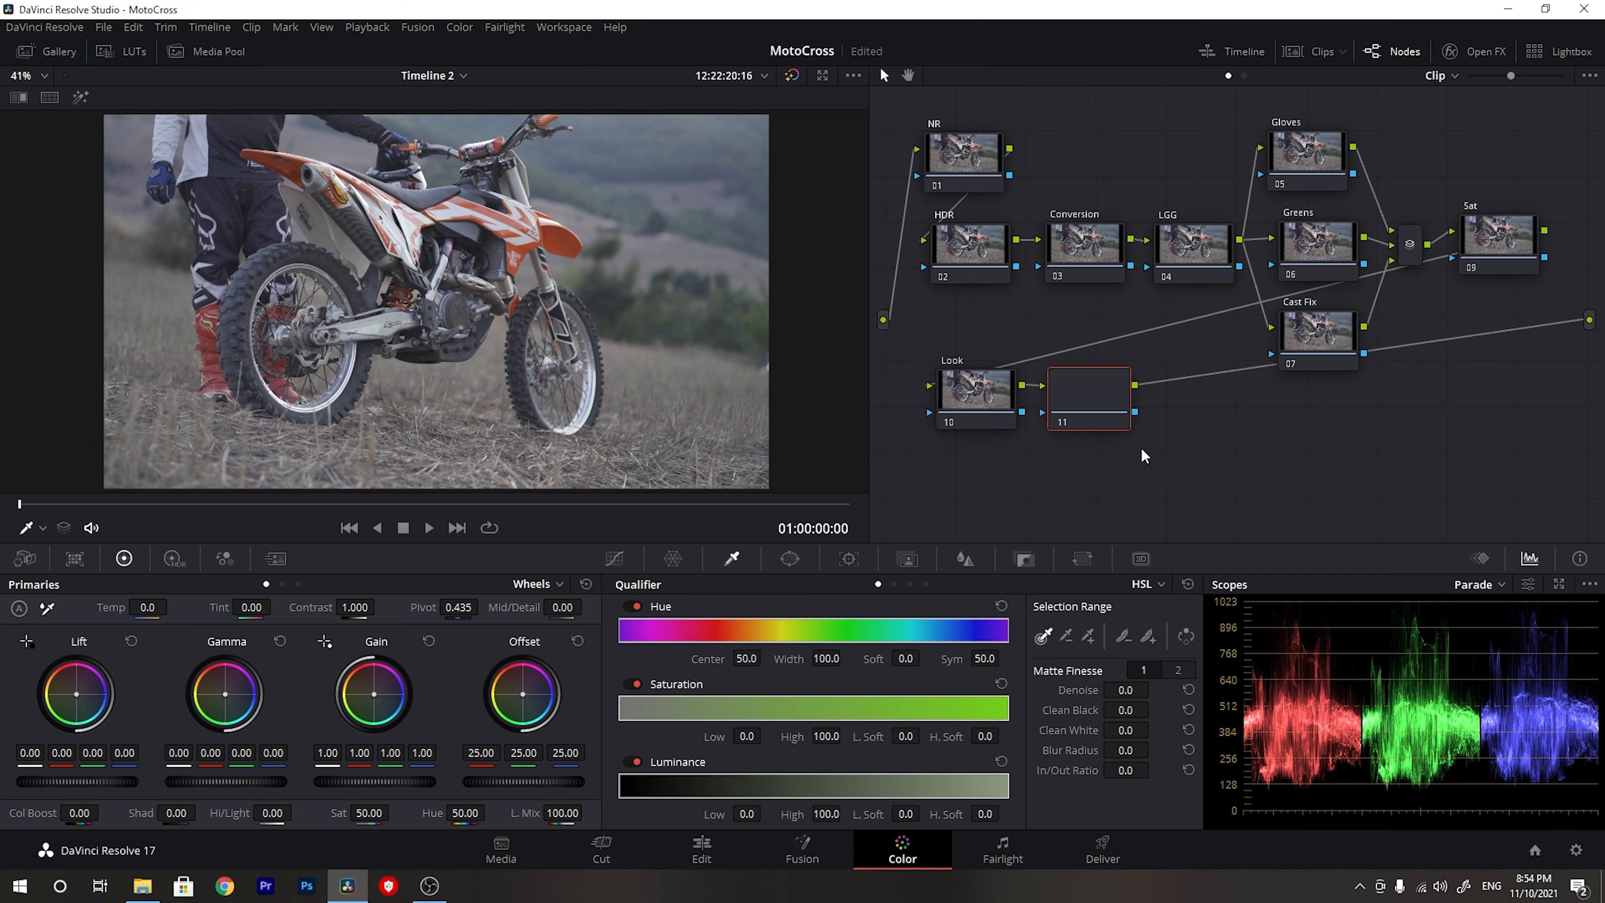
right_click(1126, 417)
click(1145, 433)
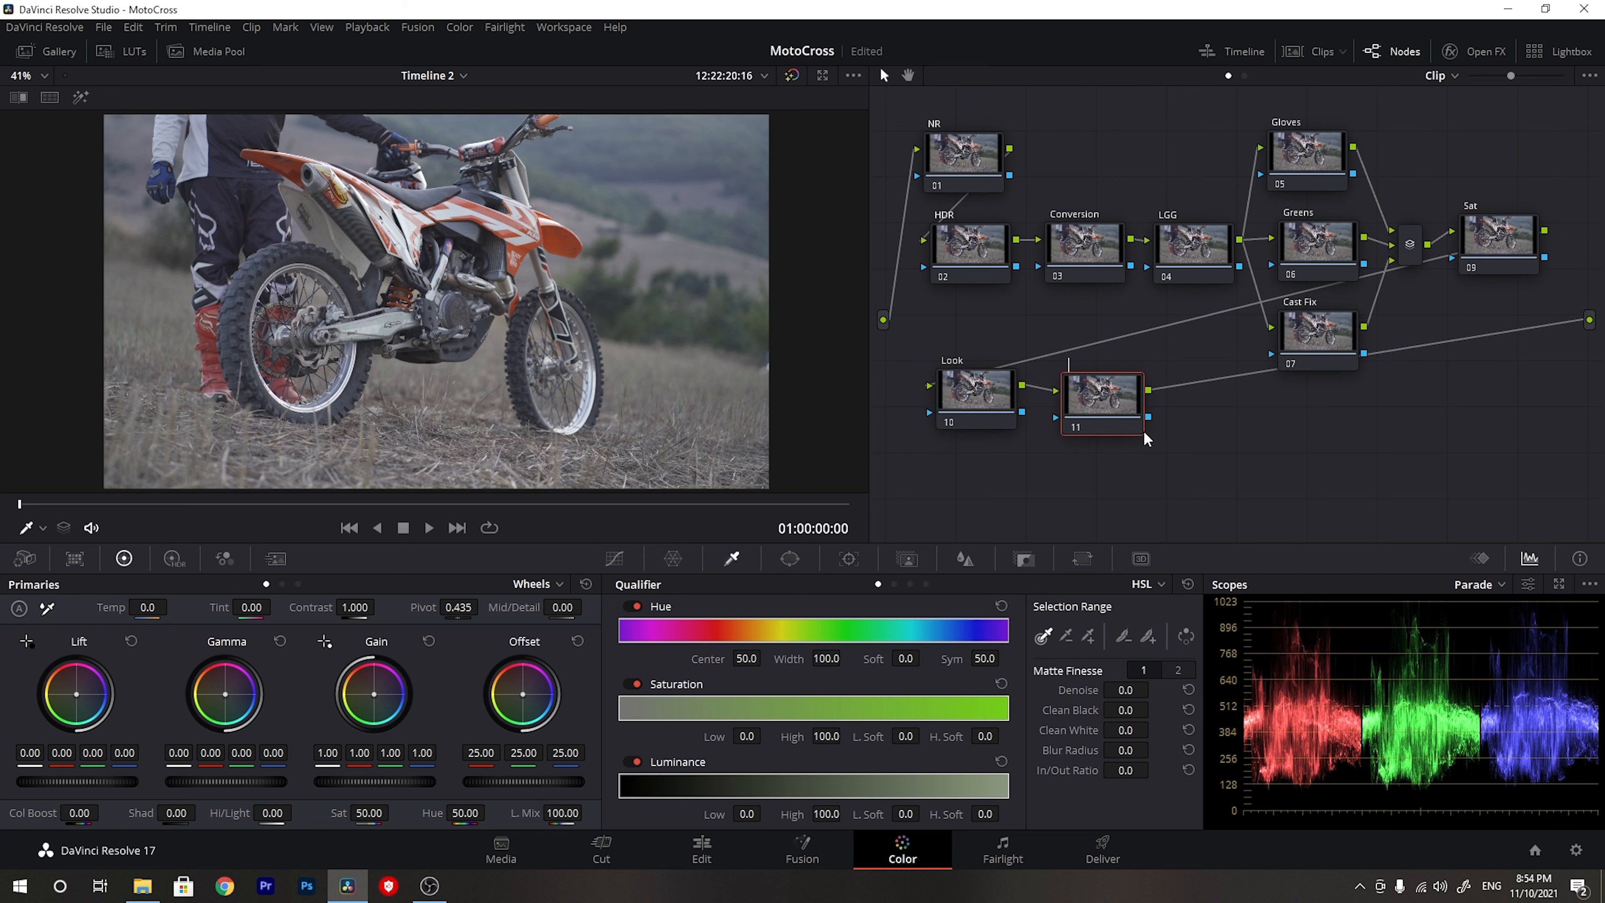
text(Shad/High)
drag(1102, 404, 1096, 390)
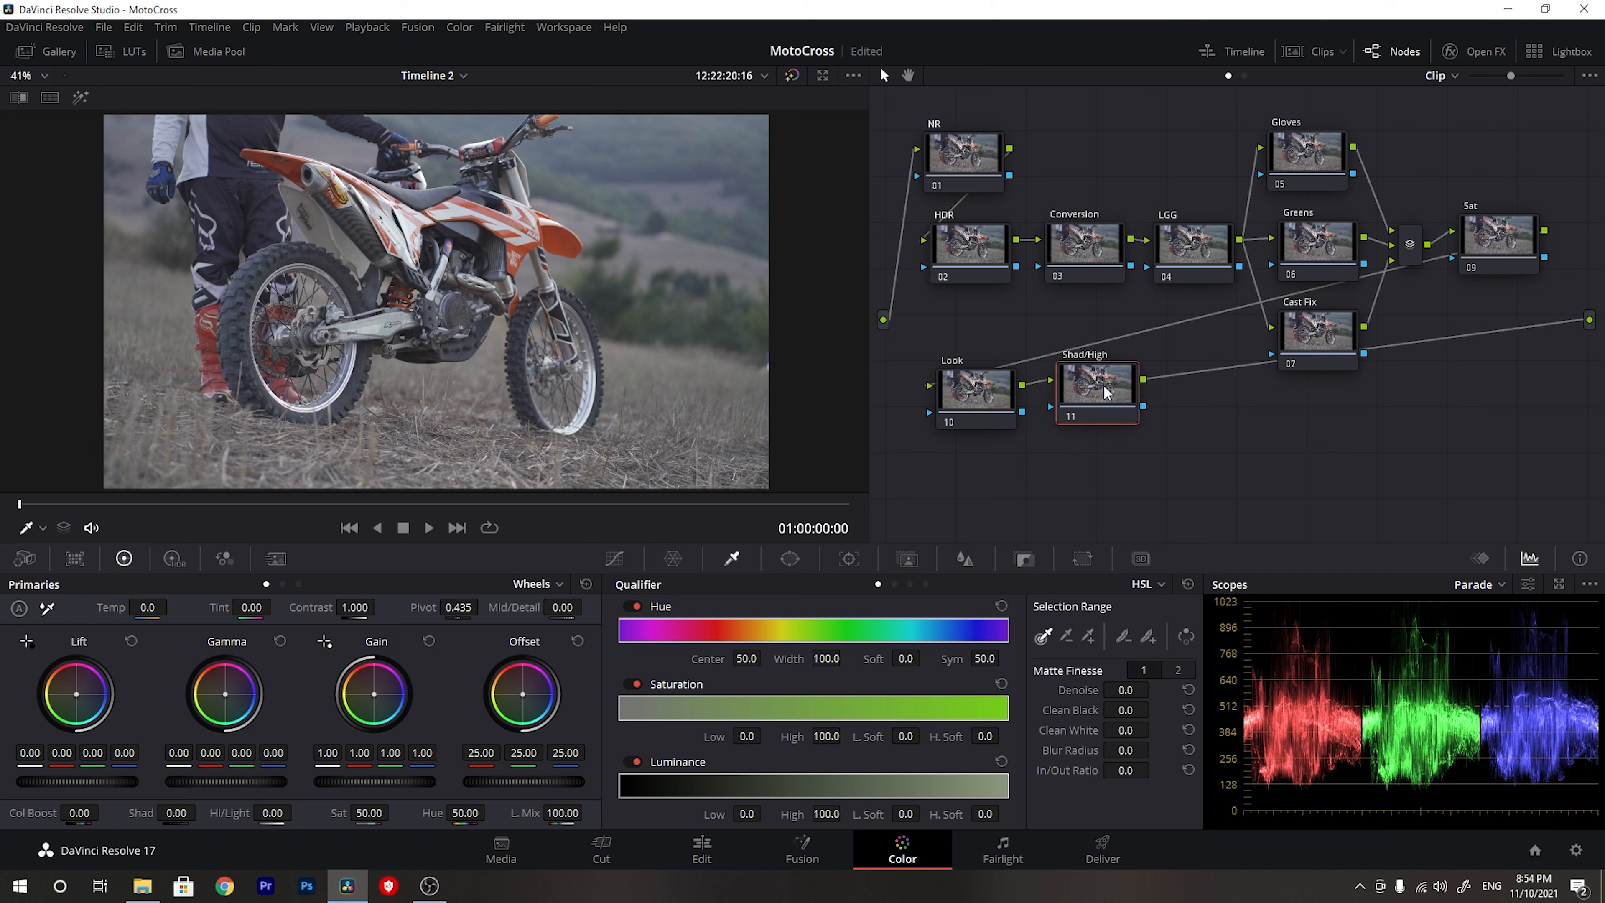
- Add a serial node after Shad/High, label it Vignette and align it with the lower row
key(alt+s)
right_click(1227, 413)
click(1257, 445)
text(Vignette)
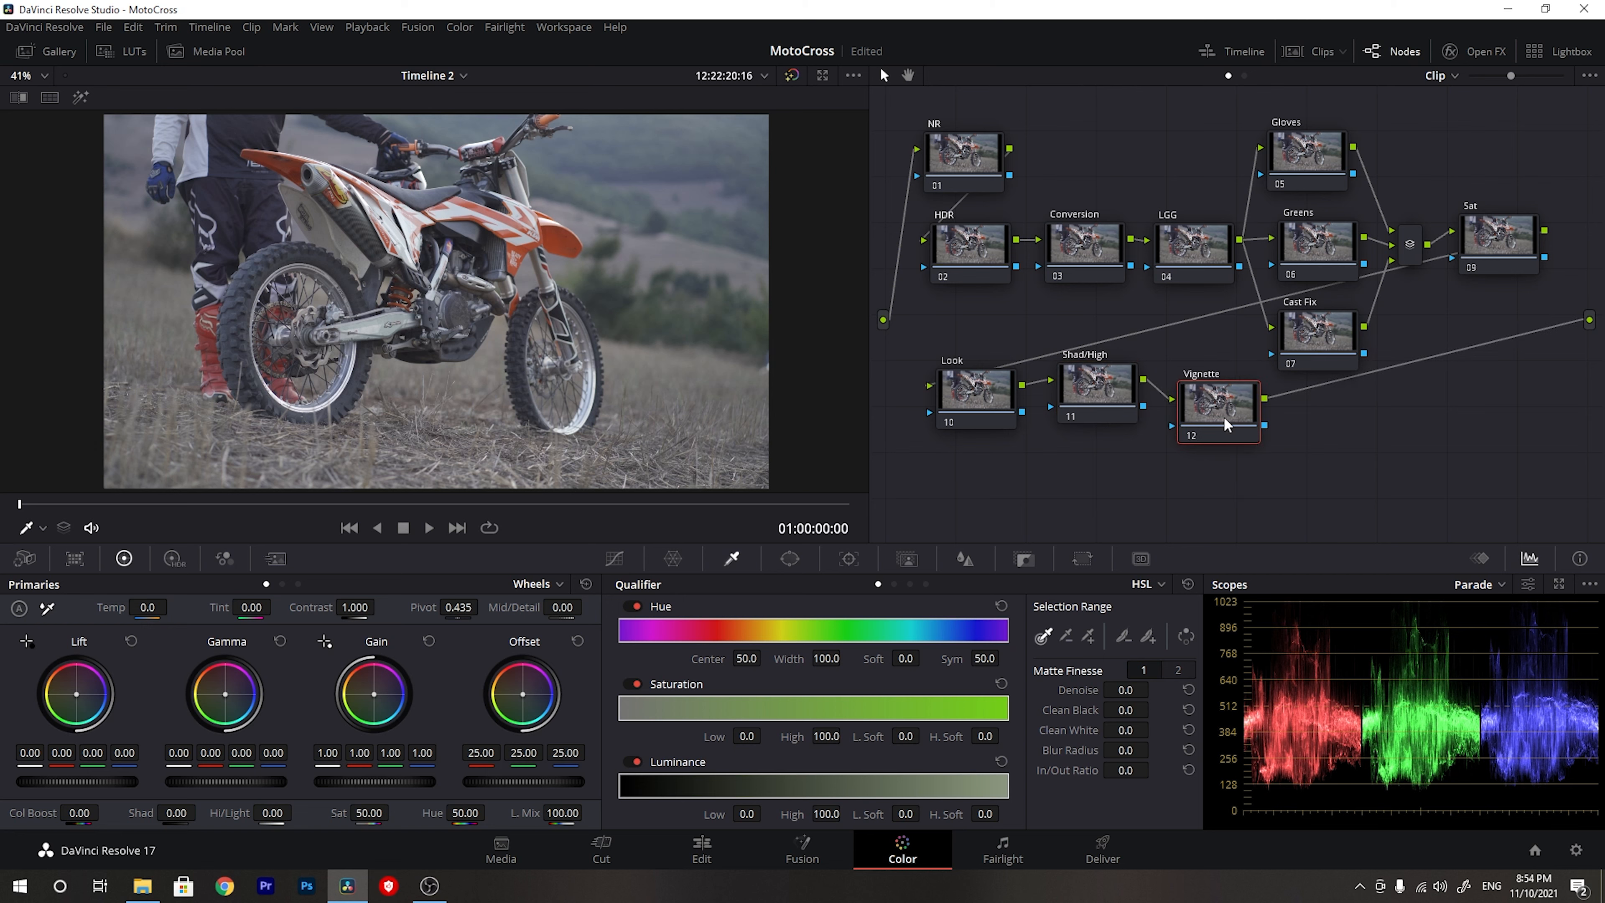
drag(1225, 418, 1228, 405)
- Add an outside node to the Vignette node and label it ouside
right_click(1227, 405)
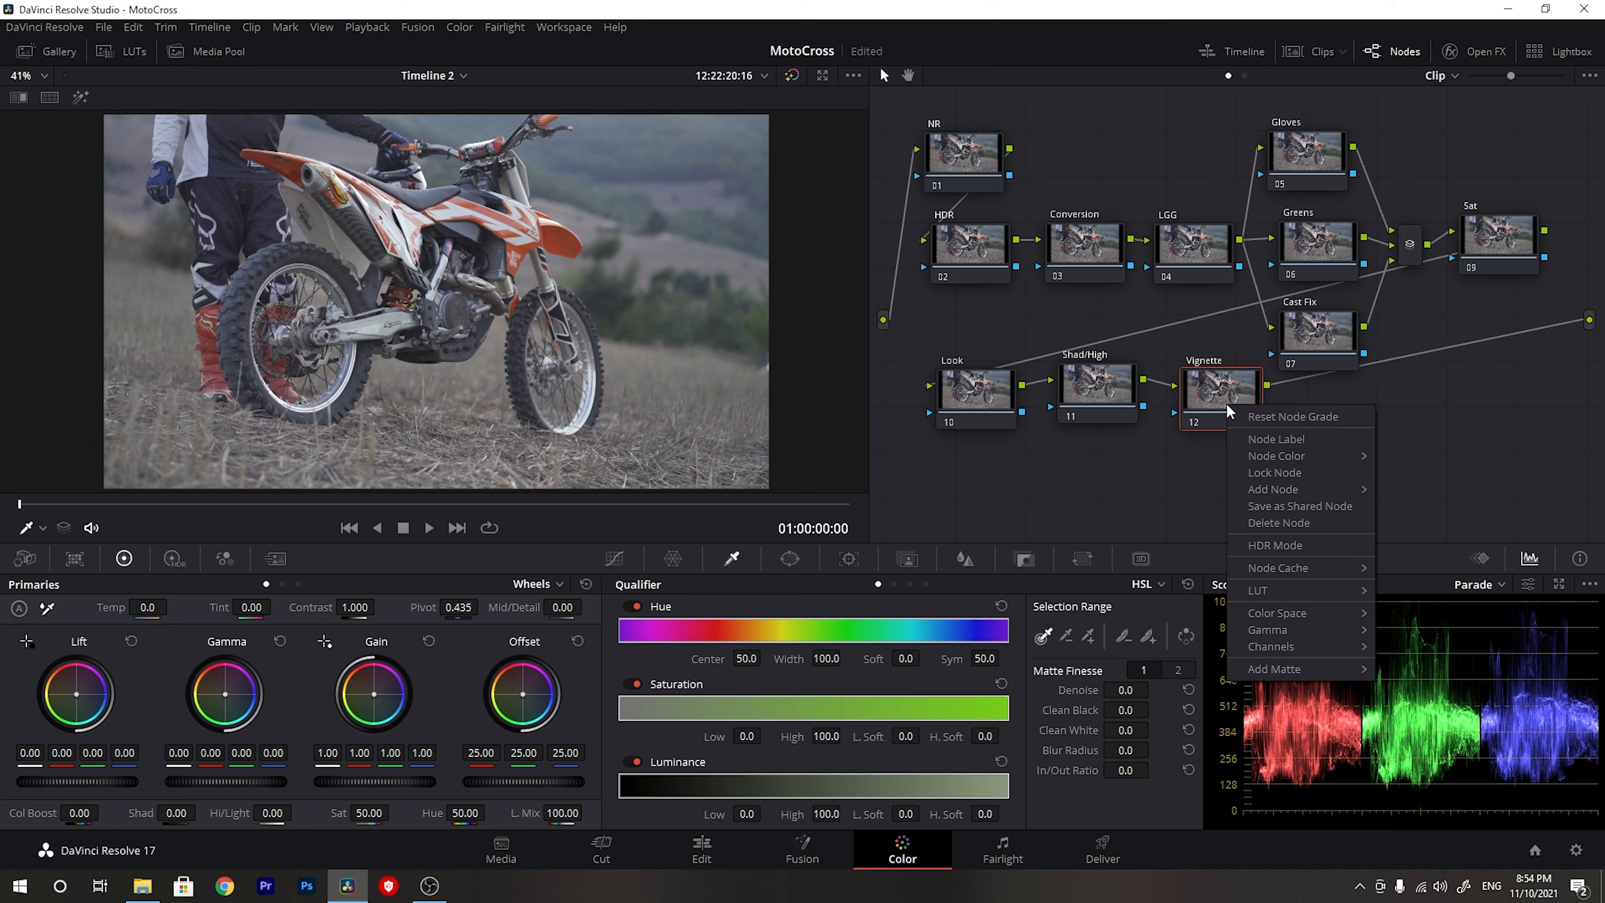
mouse_move(1317, 488)
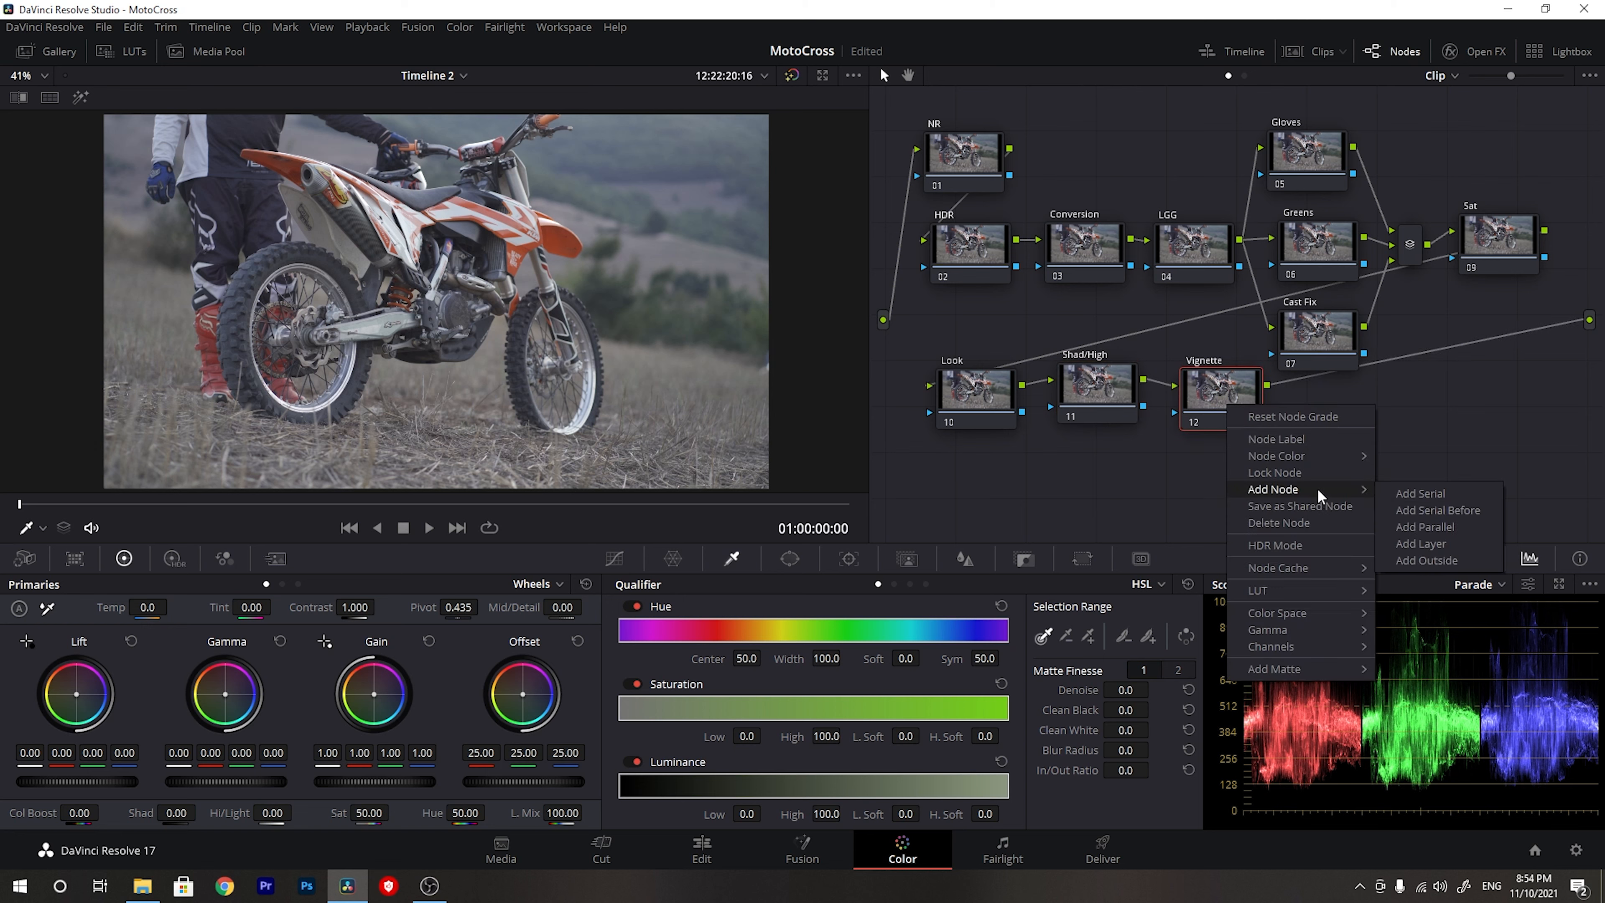
click(1440, 560)
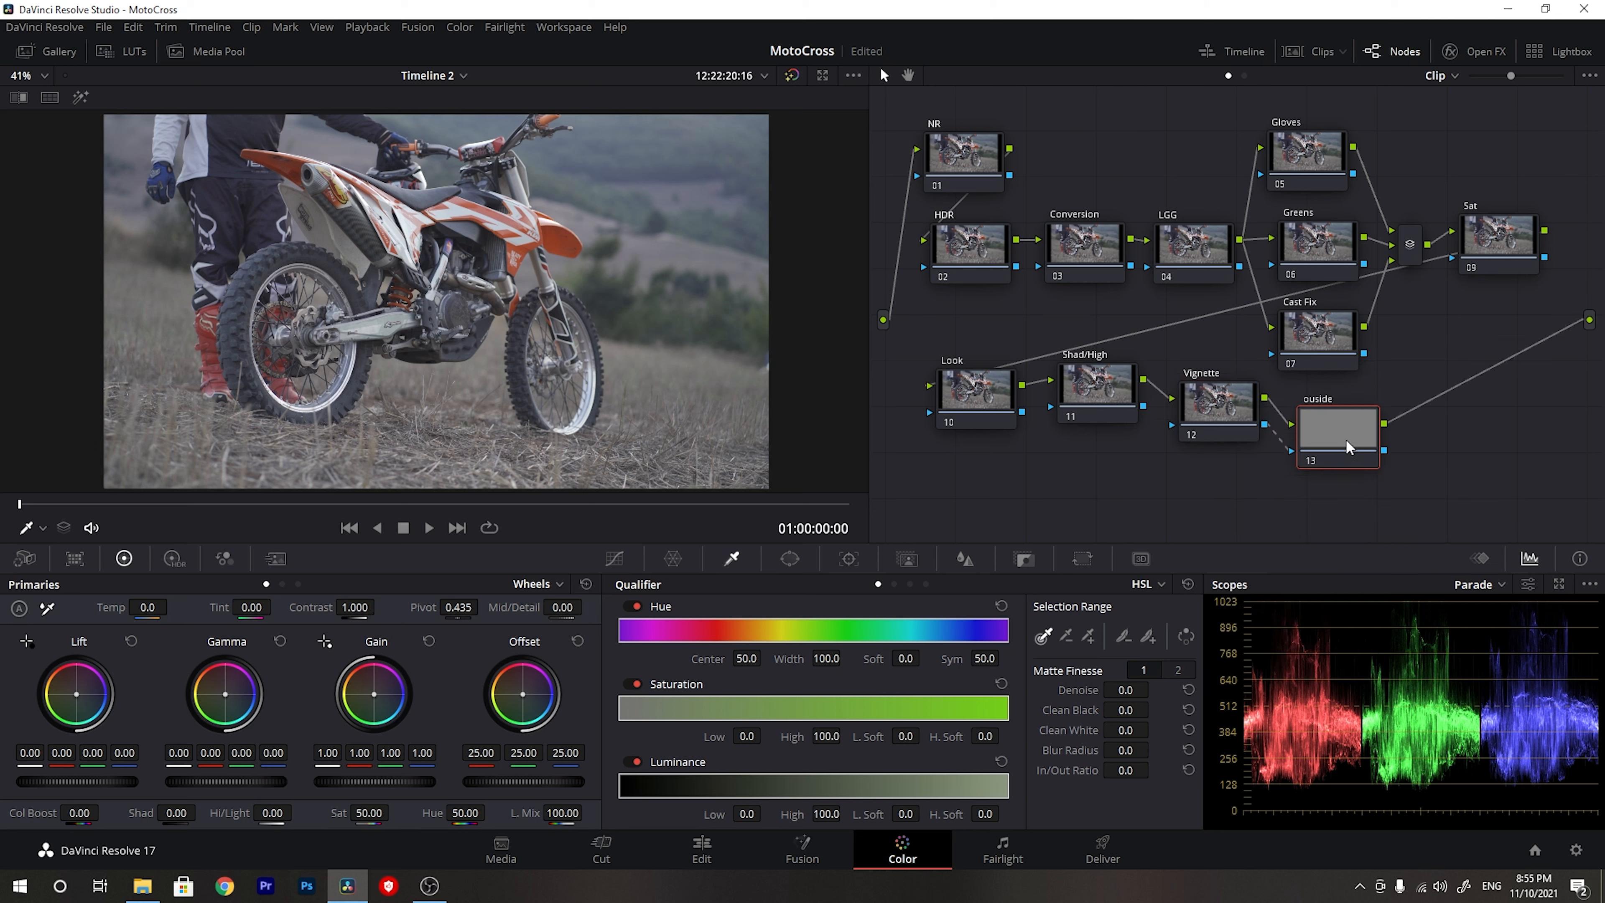
- Add a serial node labelled Sharpening after the outside node and move the whole lower row of nodes further down
key(alt+s)
right_click(1454, 411)
click(1499, 450)
text(Sharpening)
key(Return)
drag(1453, 513, 933, 457)
click(1173, 393)
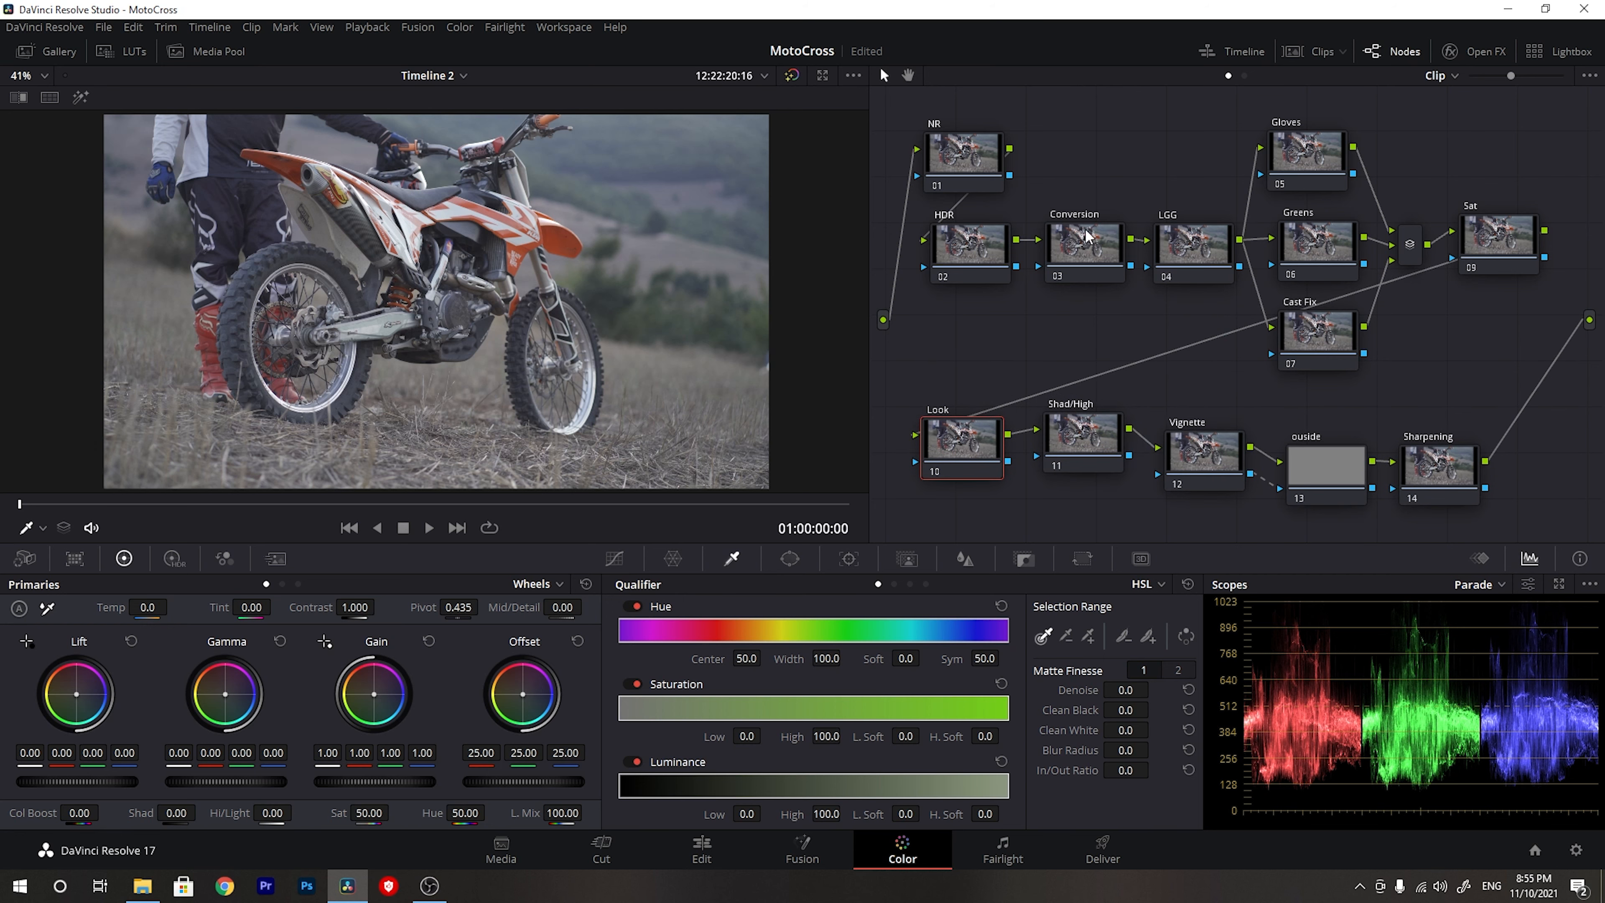
- Apply the Color Space Transform effect to the Conversion node
click(1087, 248)
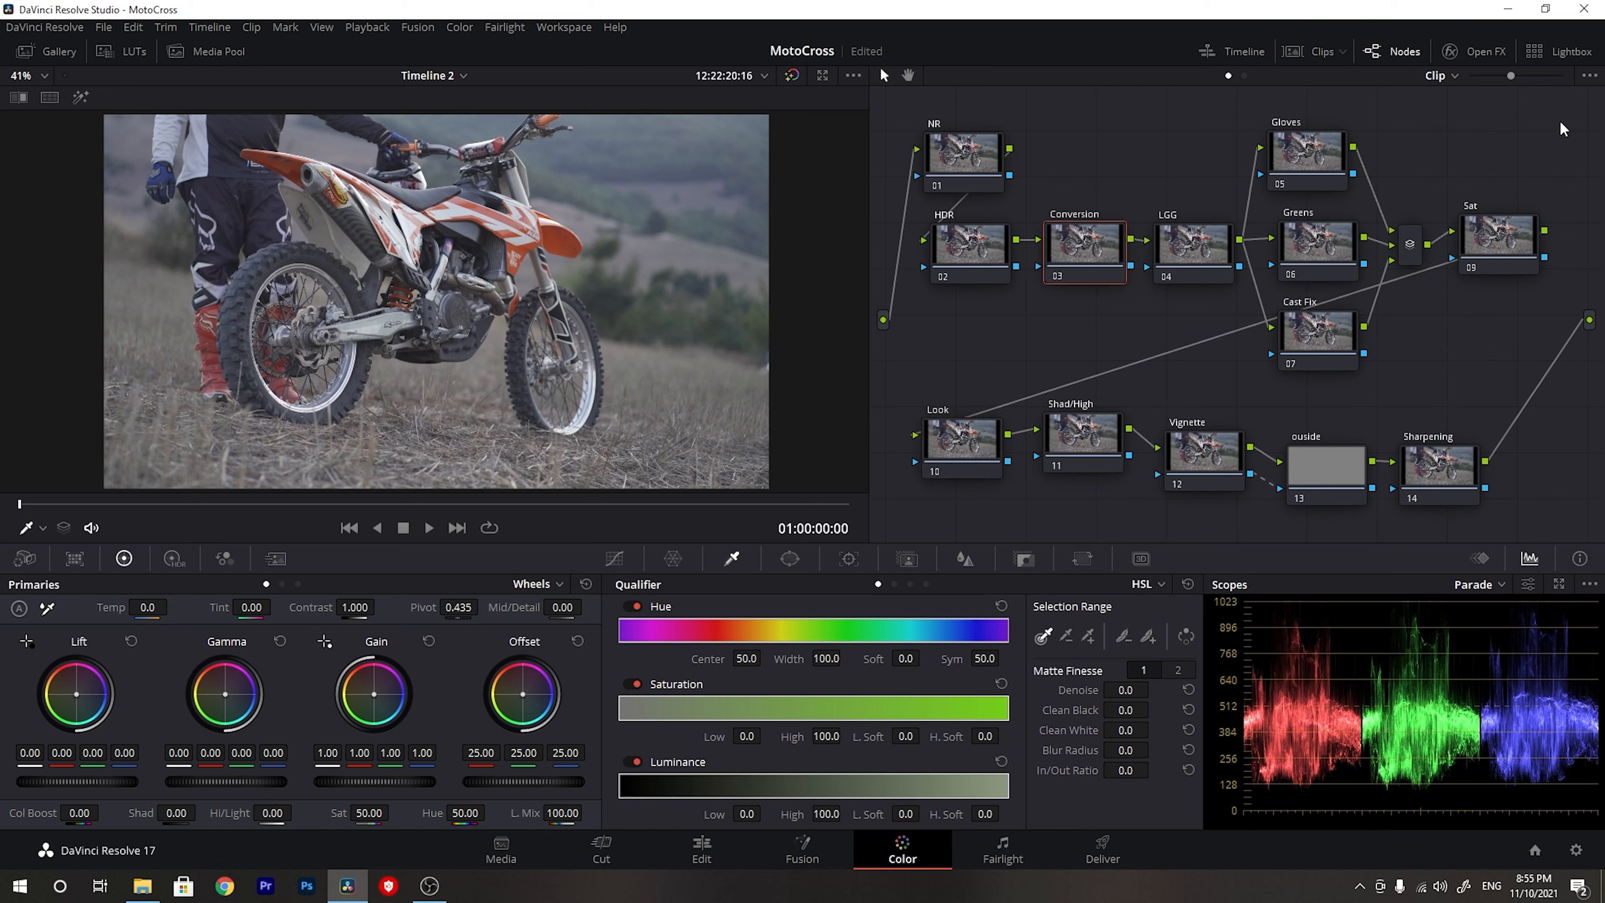
click(1453, 51)
scroll(1455, 362, down, 5)
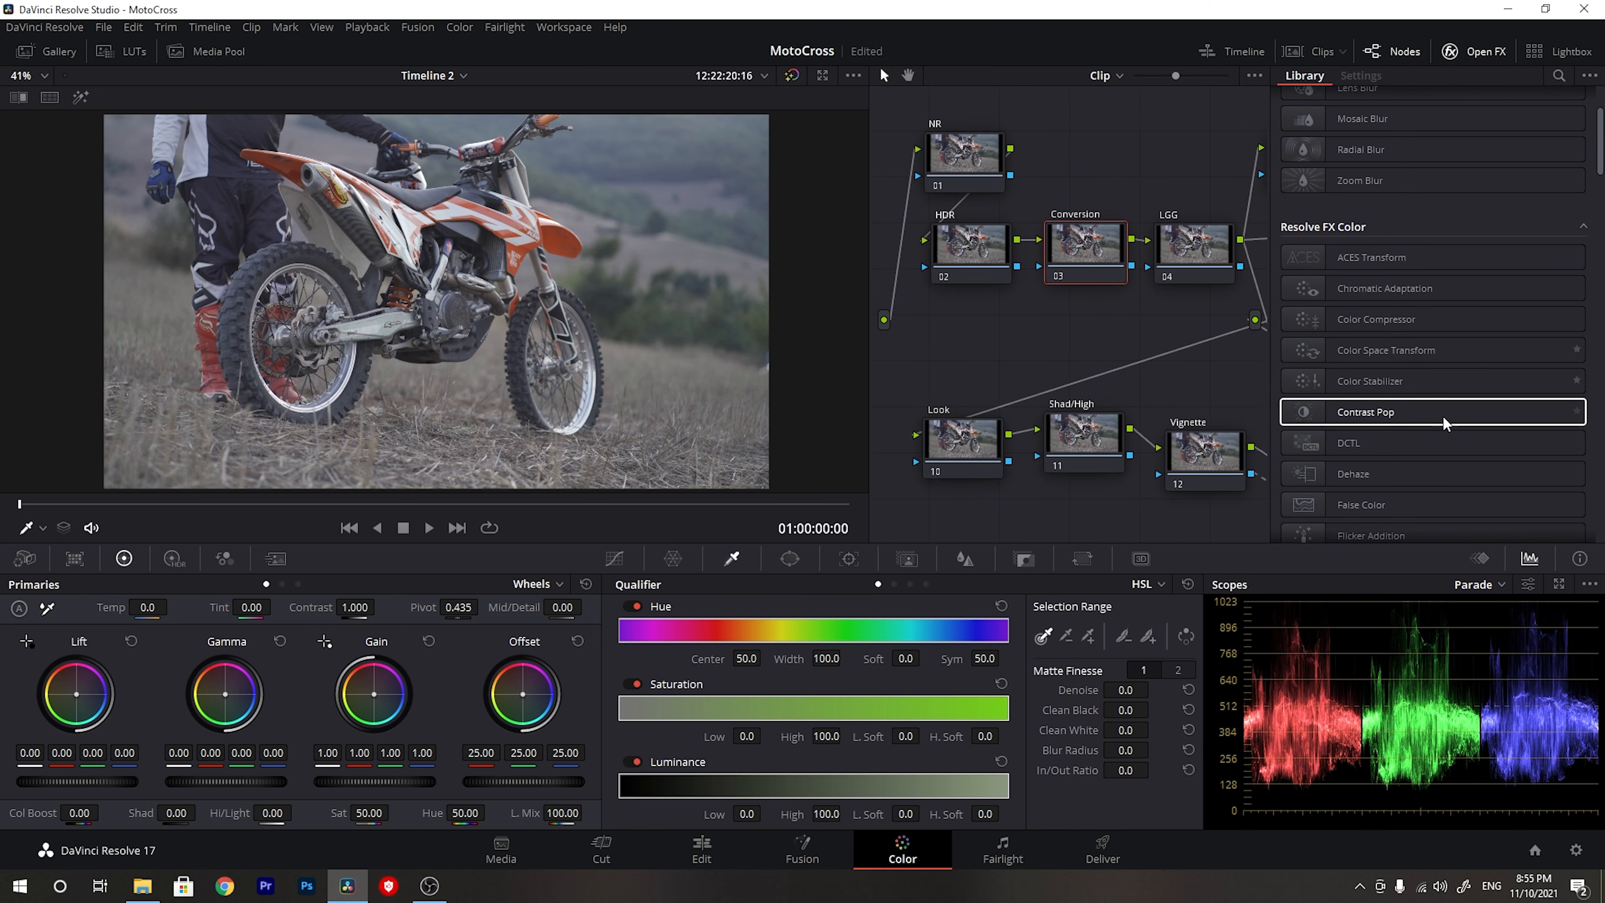
drag(1406, 347, 1093, 244)
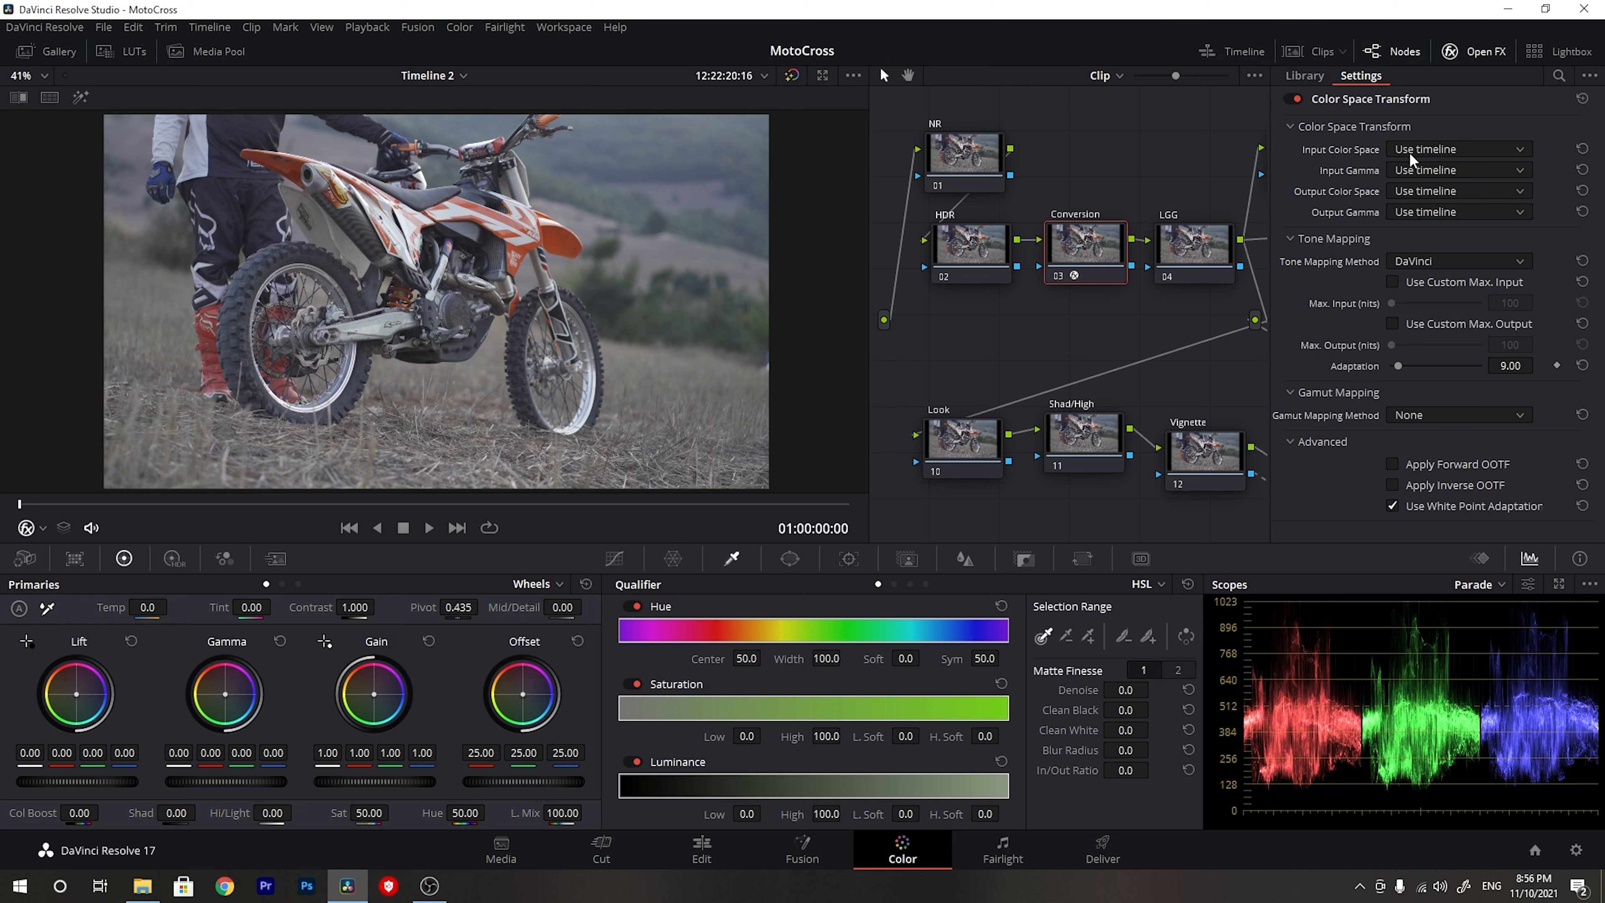
- Set the transform's input color space to Rec.2020 and its input gamma to Rec.2100 HLG
click(1433, 152)
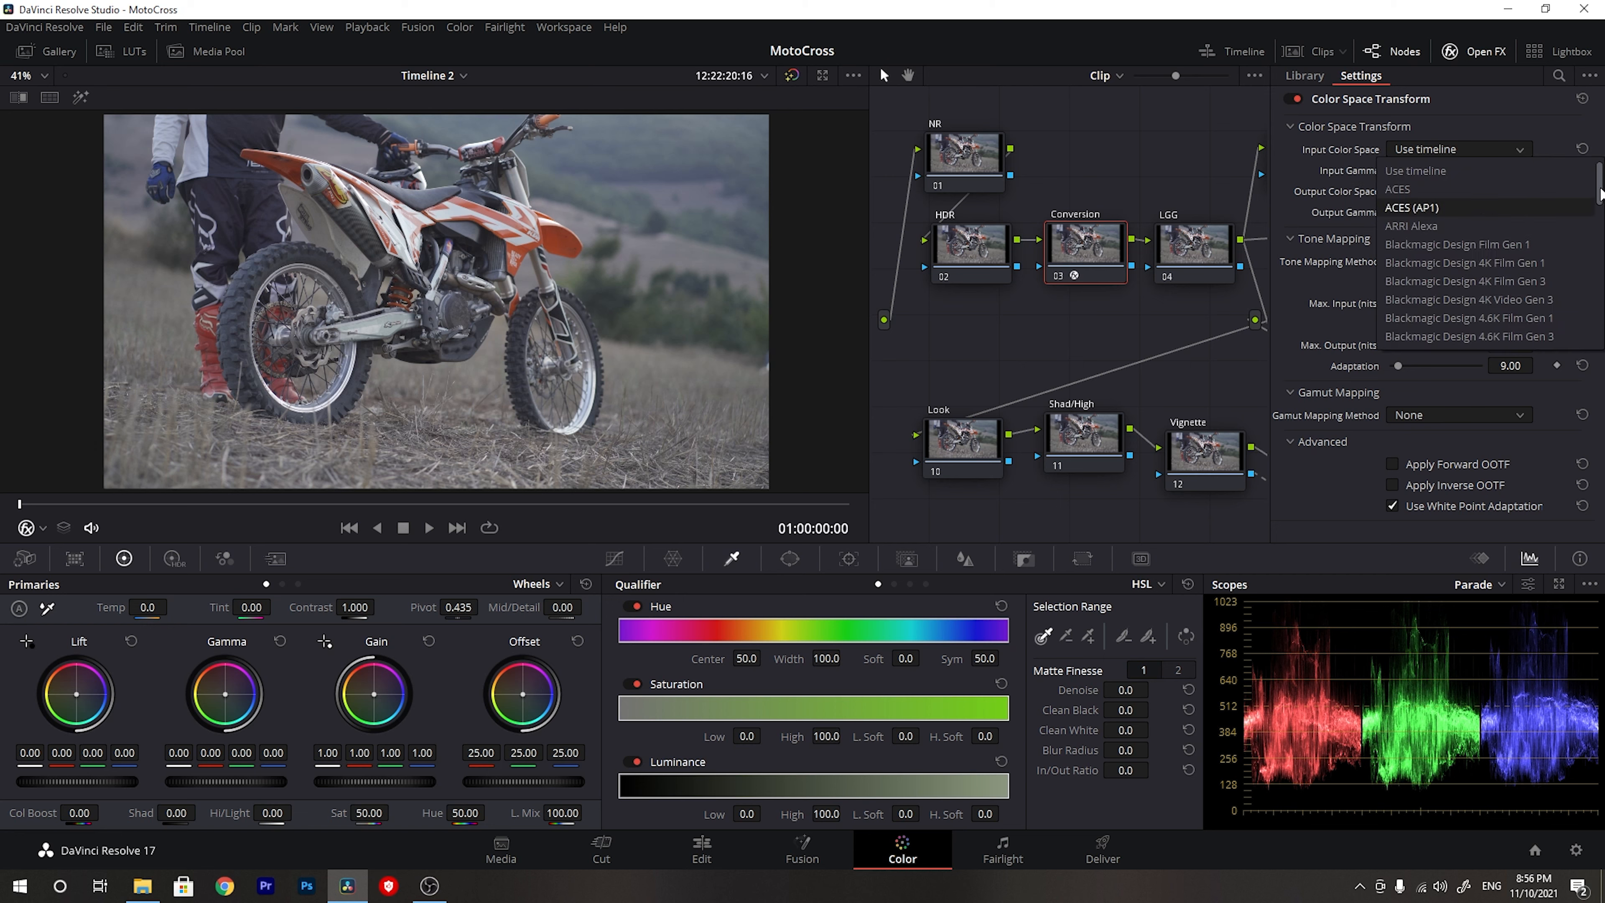
scroll(1601, 193, down, 3)
scroll(1598, 225, down, 6)
scroll(1488, 253, up, 1)
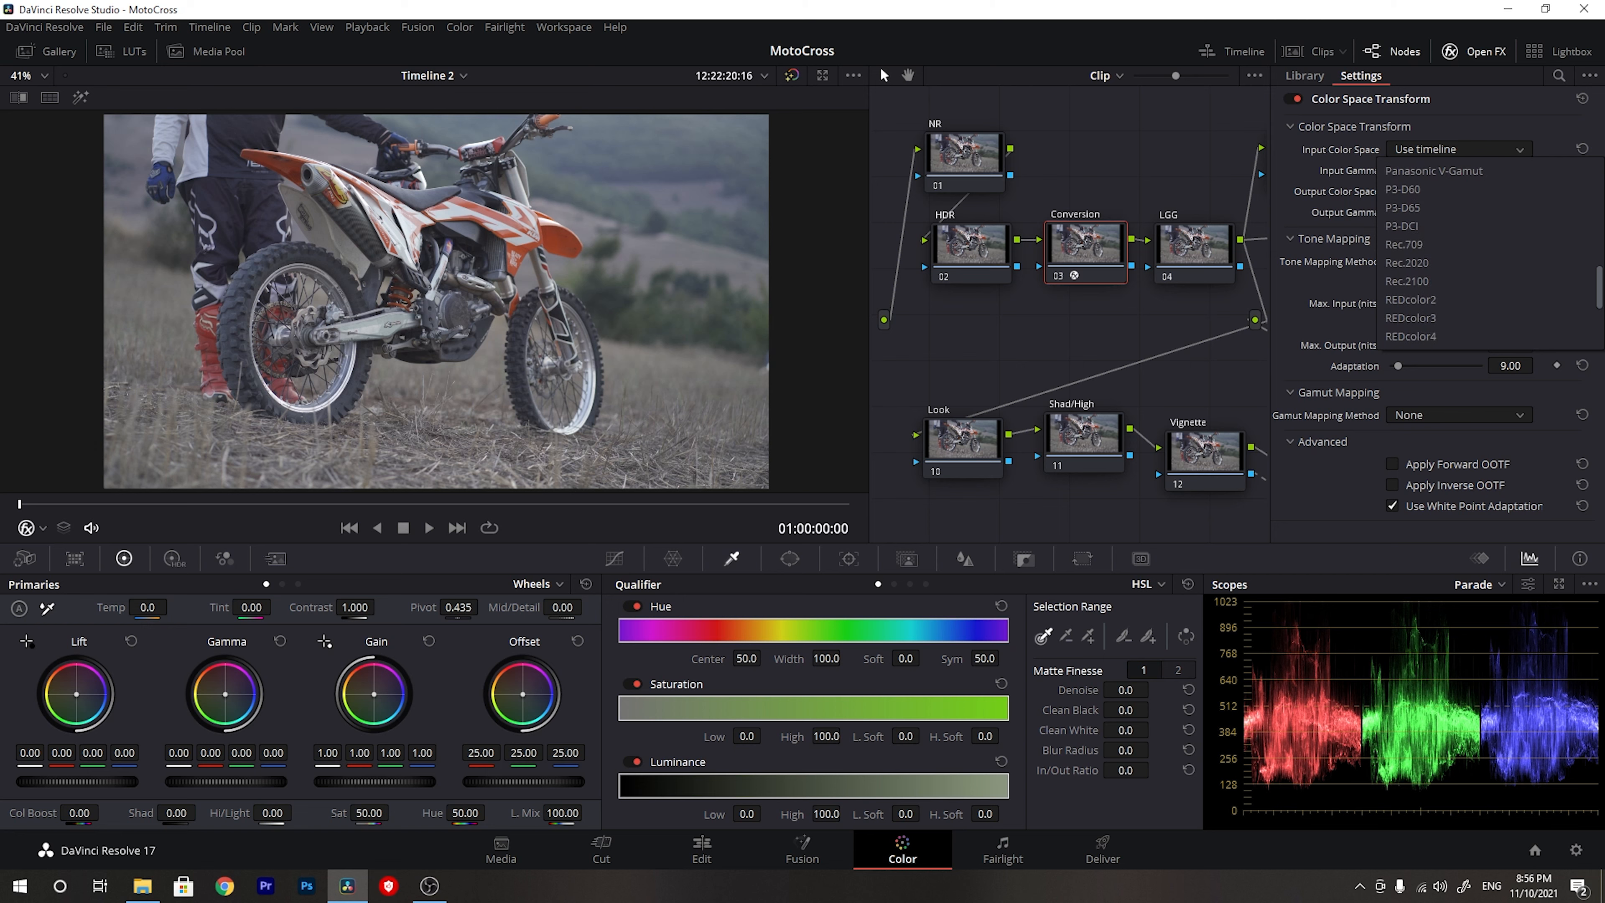
click(1427, 263)
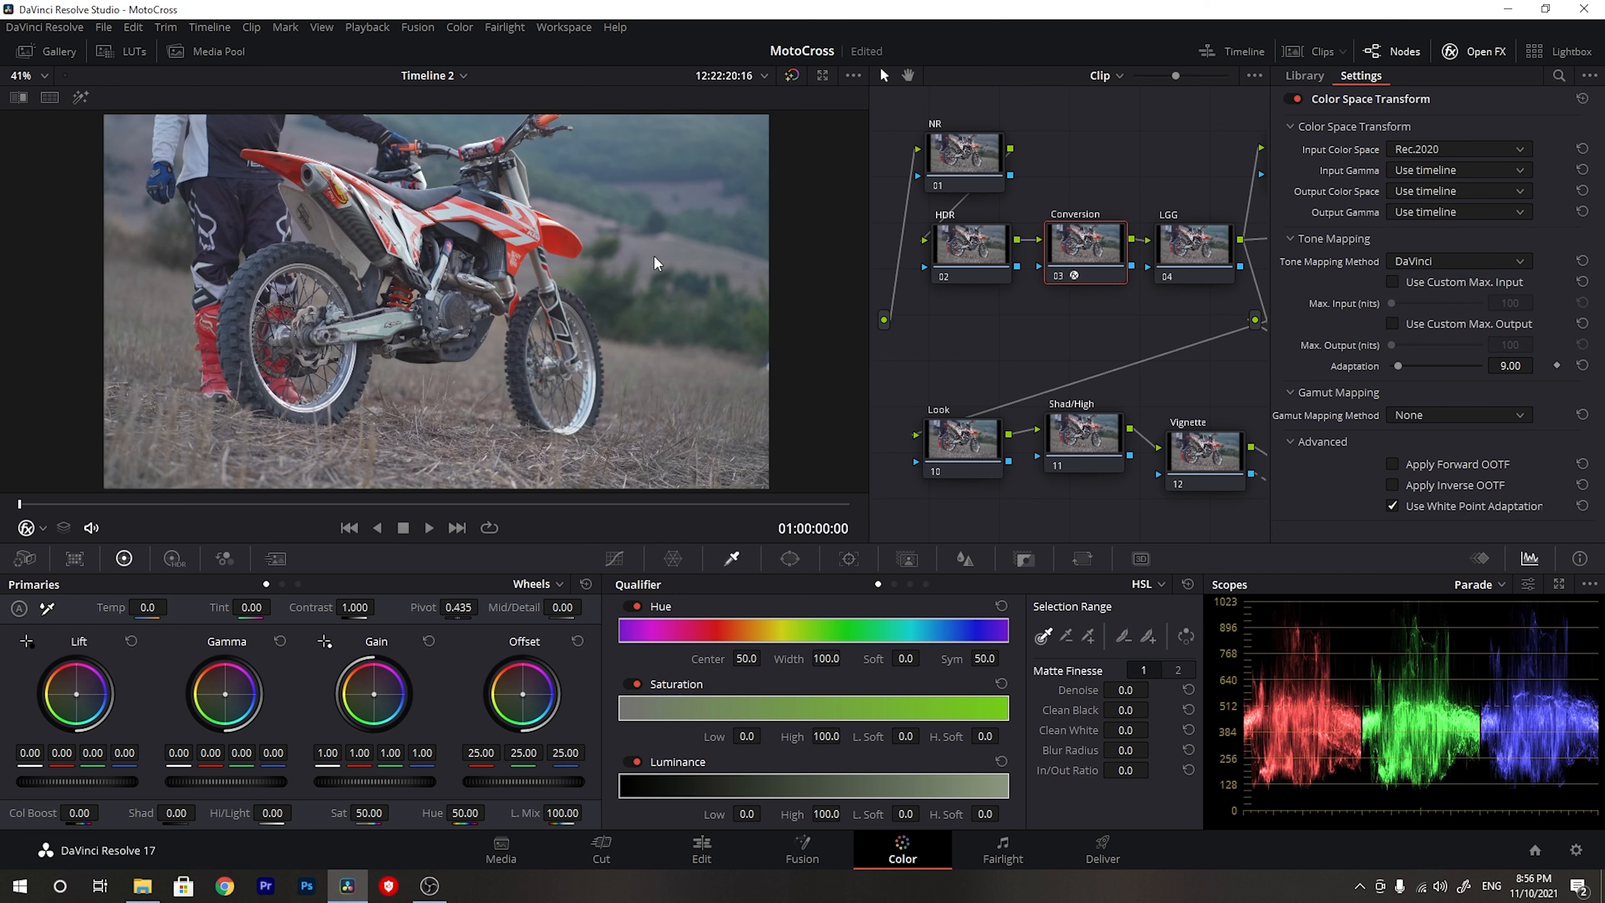
click(1421, 170)
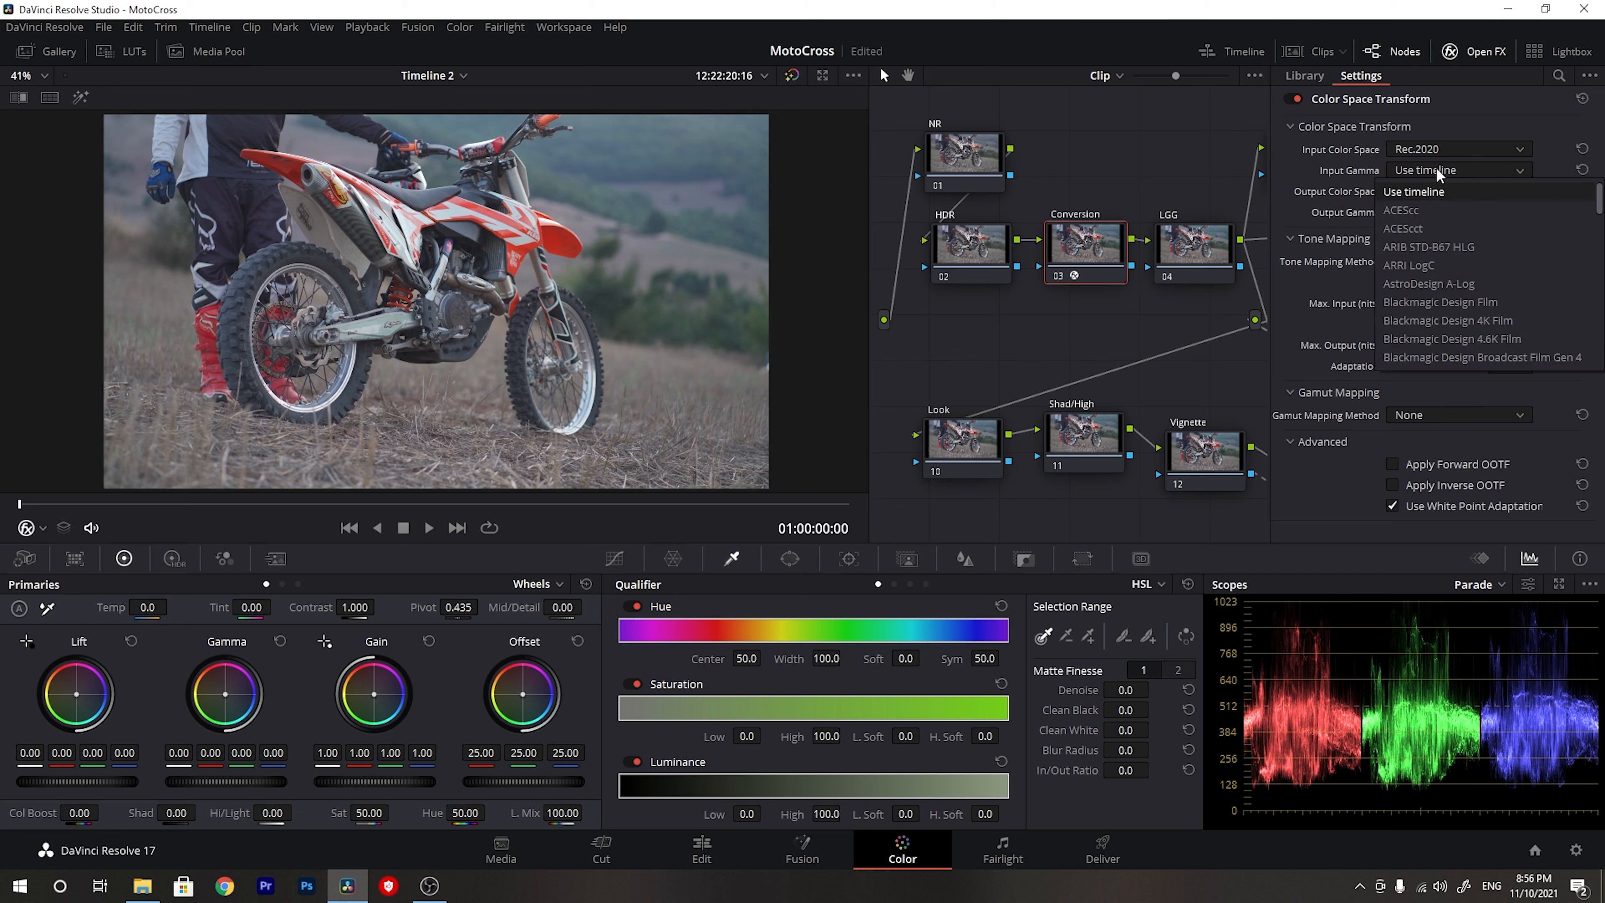
scroll(1453, 271, down, 4)
scroll(1433, 247, up, 2)
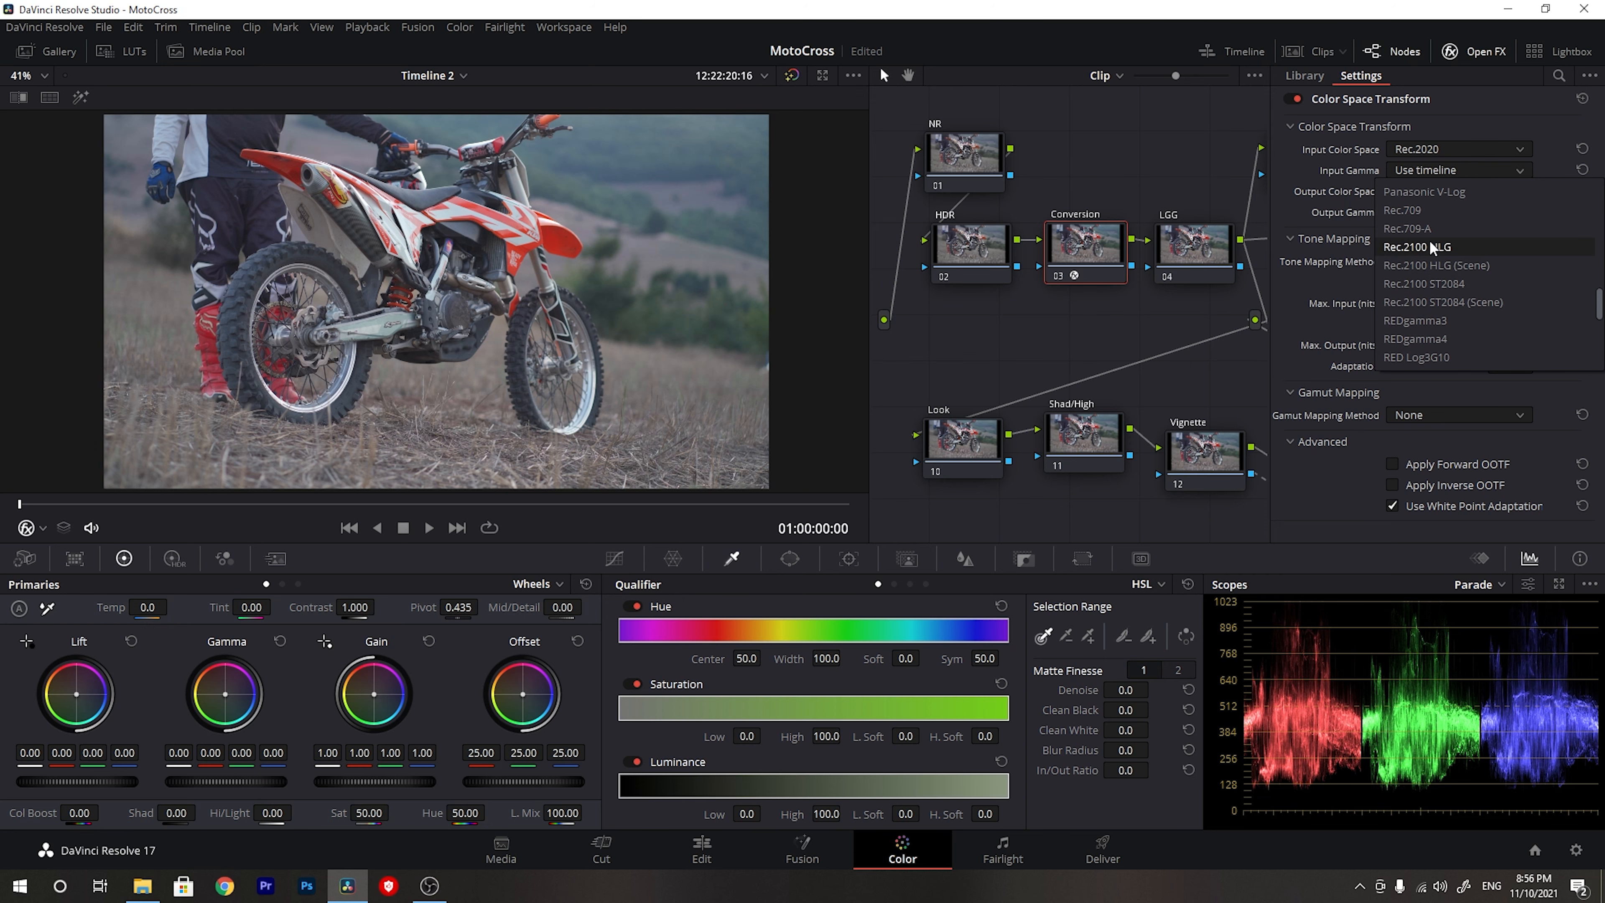
click(1428, 246)
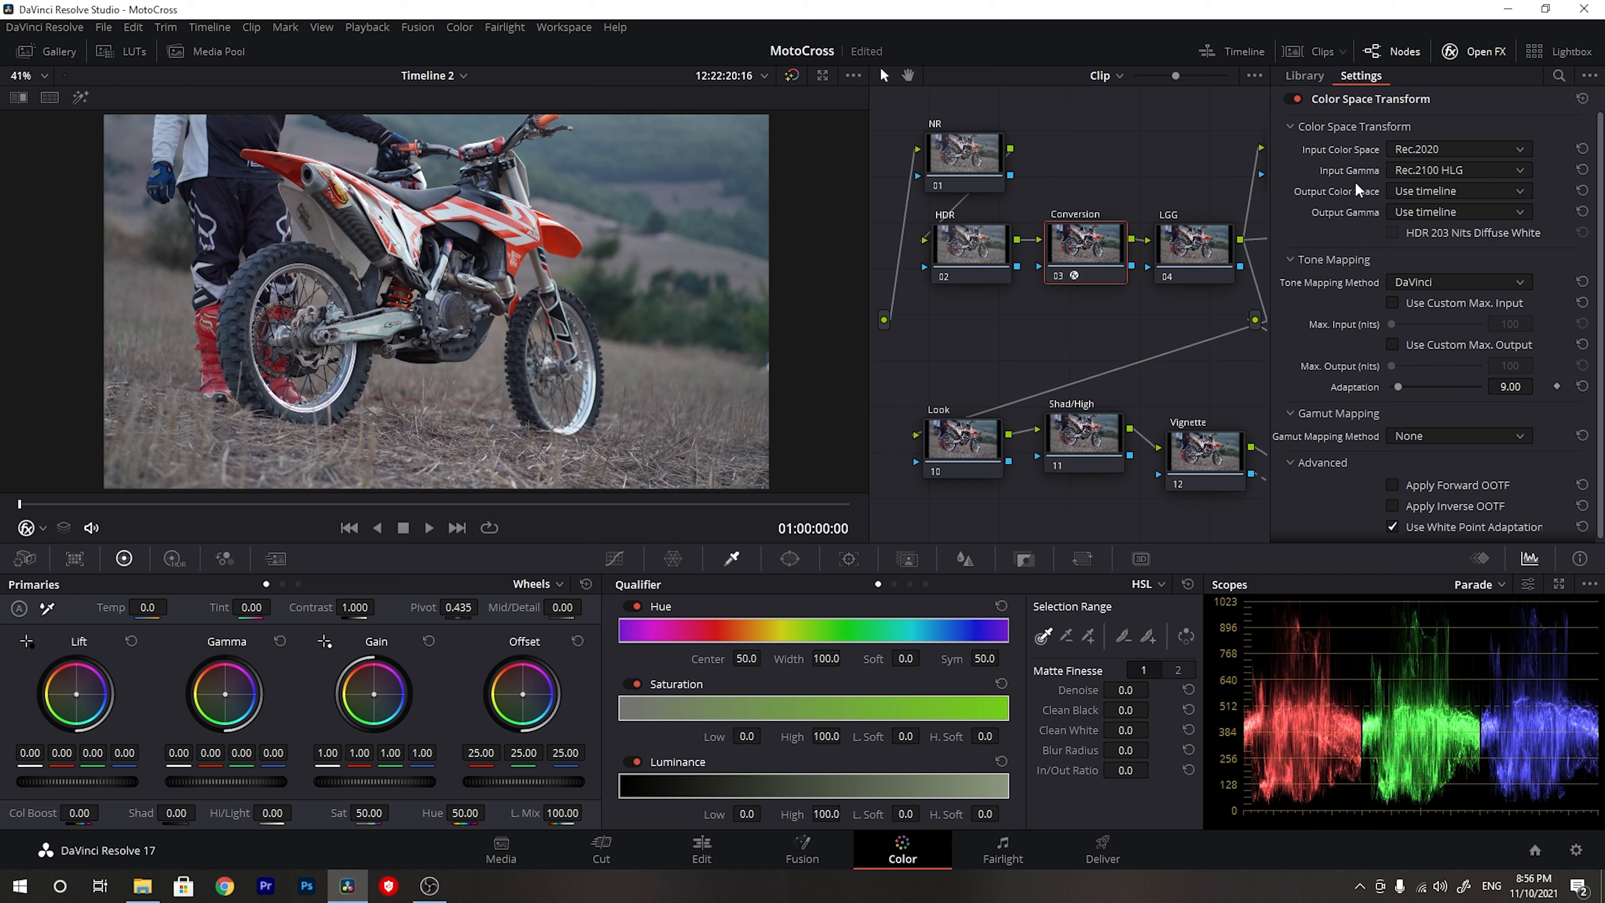
- Set the transform's output color space to Rec.709 and its output gamma to Cineon Film Log
click(1426, 191)
scroll(1485, 295, down, 8)
scroll(1420, 266, up, 2)
click(1420, 266)
click(1509, 205)
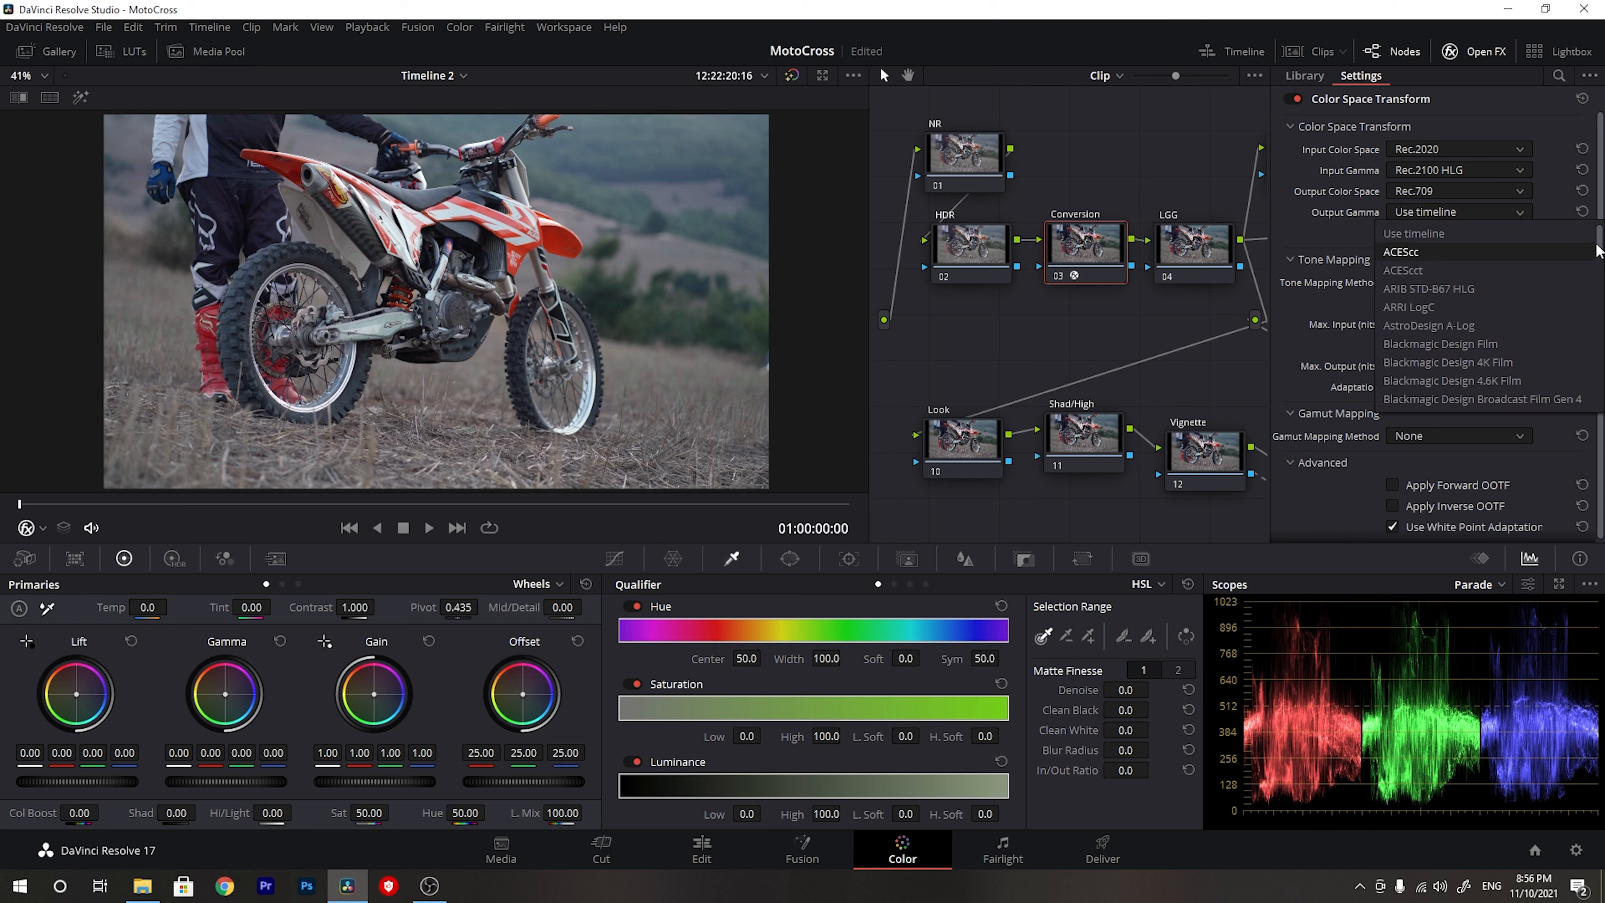
drag(1599, 241, 1603, 286)
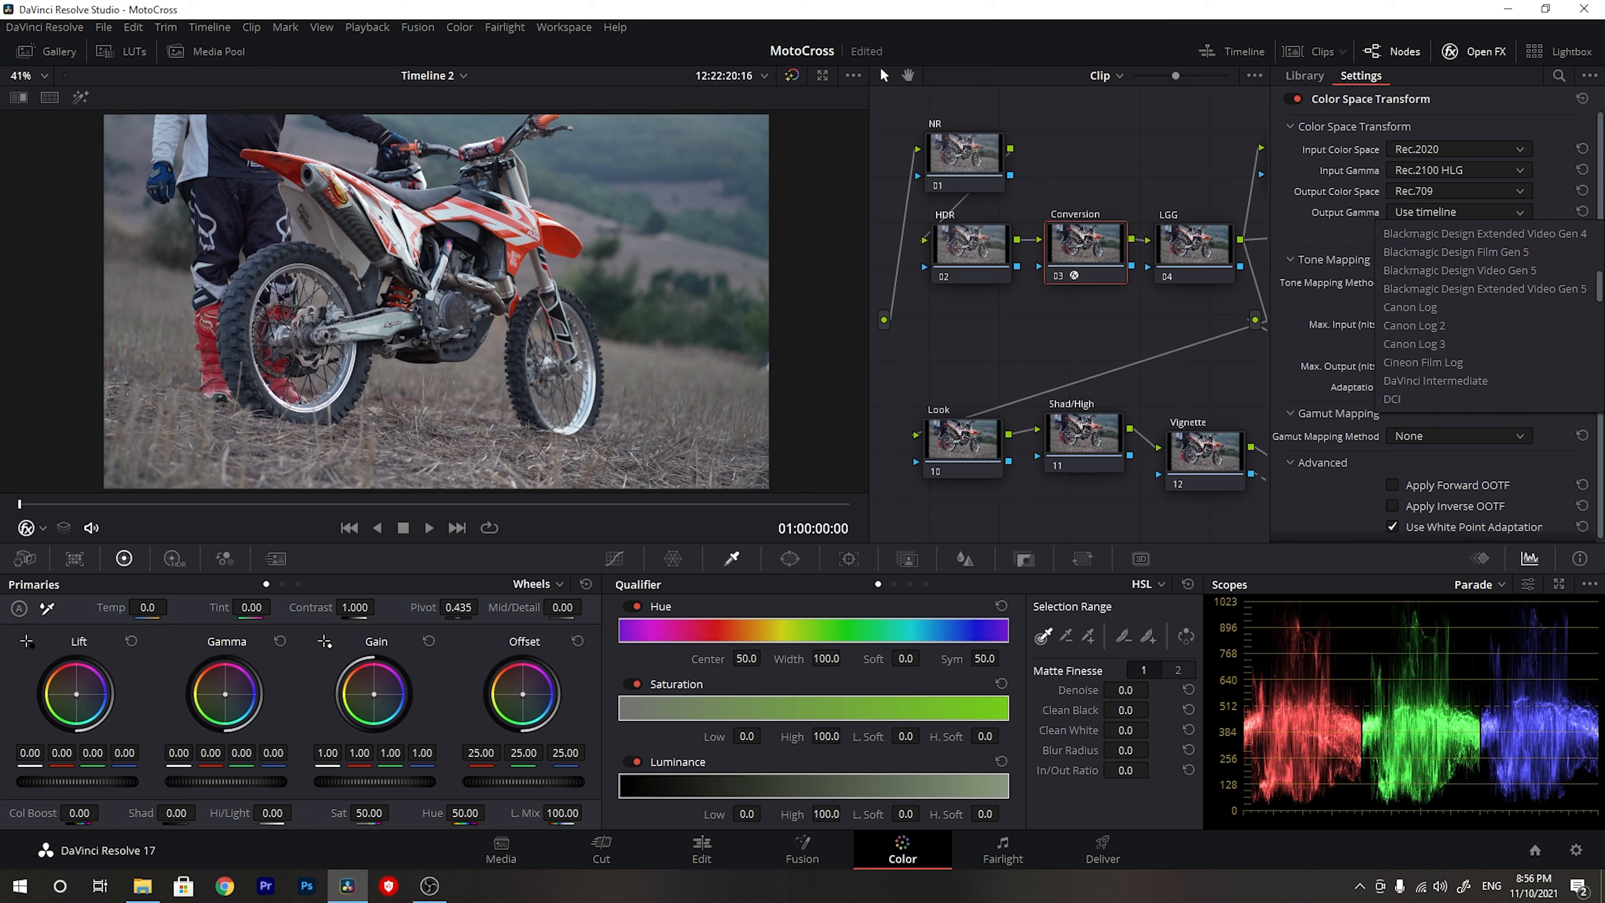
click(1422, 364)
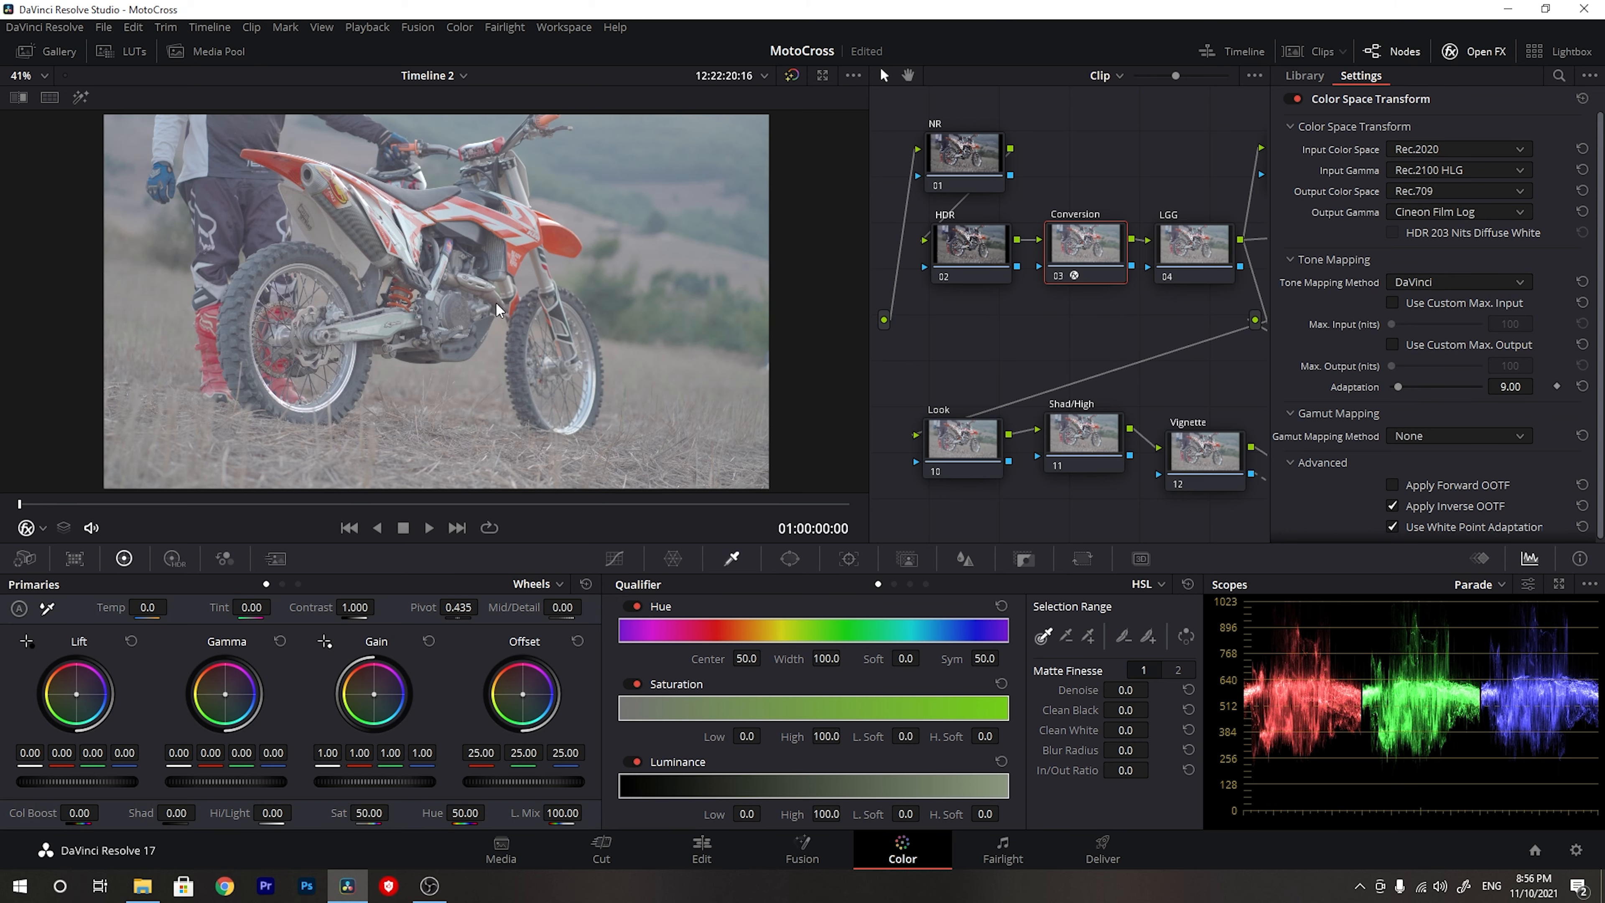
- Set the Conversion node's gamut mapping method to Saturation Compression and close the effect settings
scroll(312, 270, up, 3)
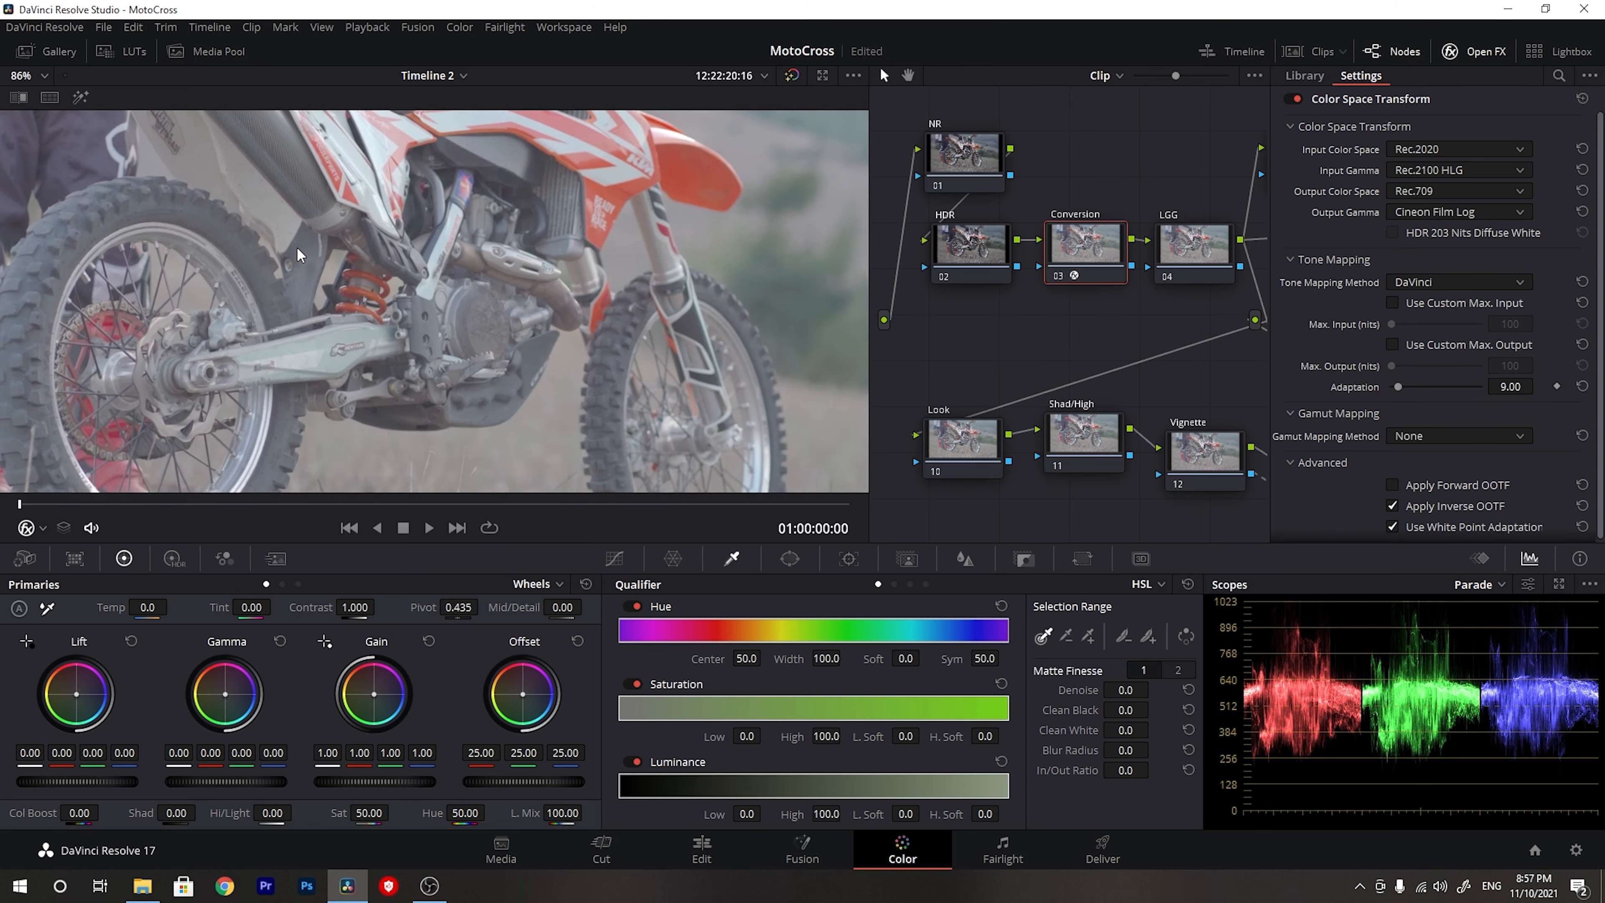
scroll(296, 246, down, 5)
scroll(404, 238, up, 2)
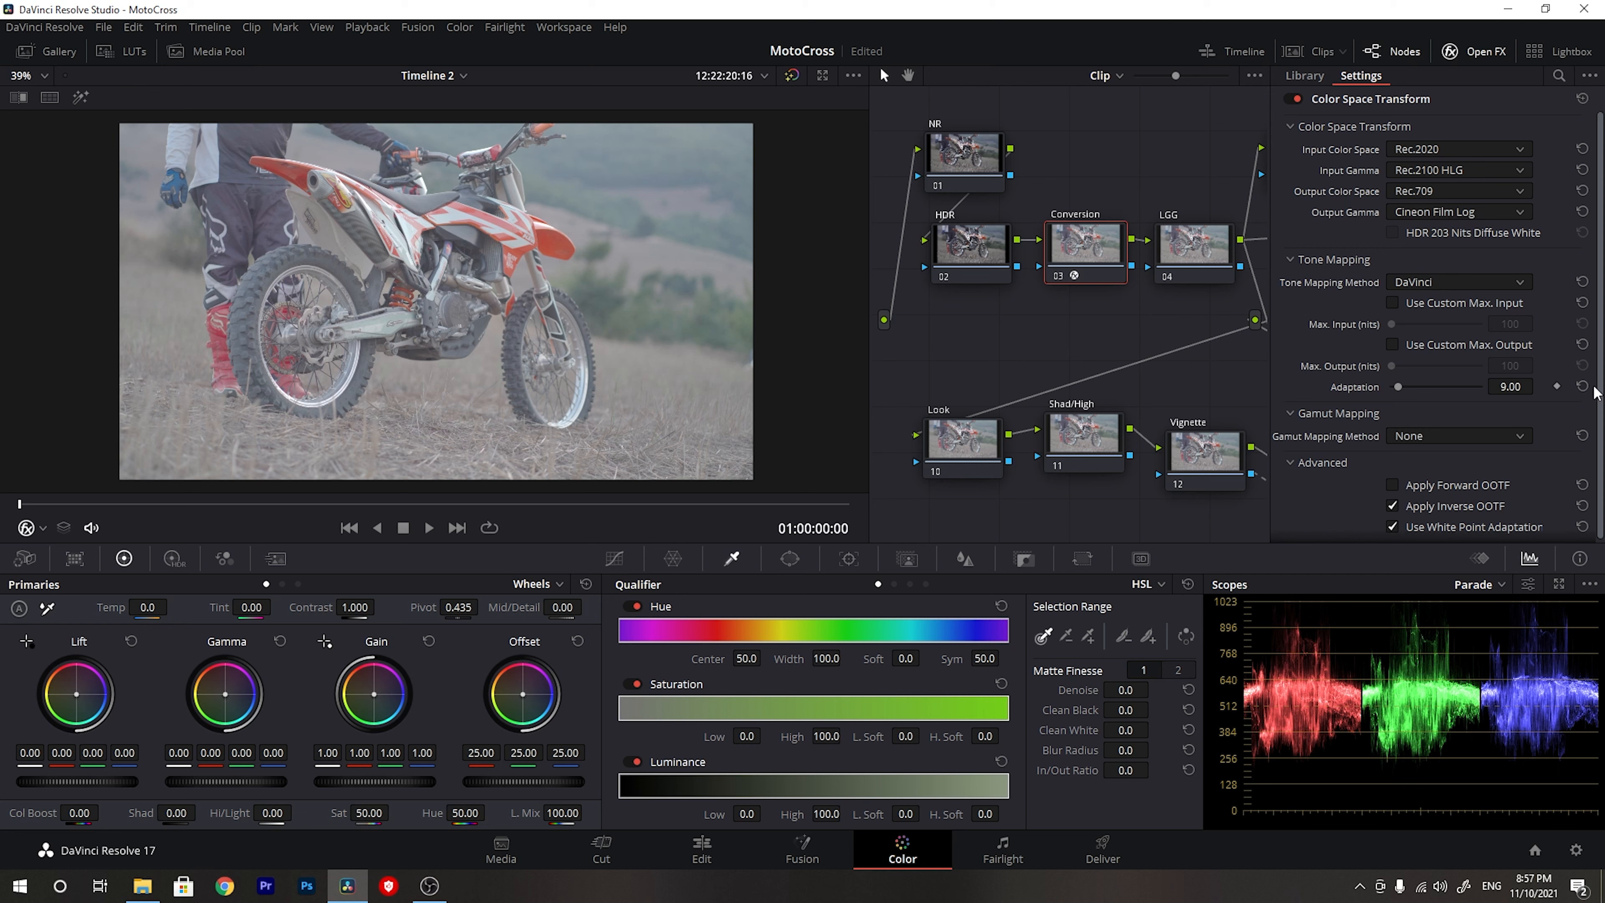
click(1454, 438)
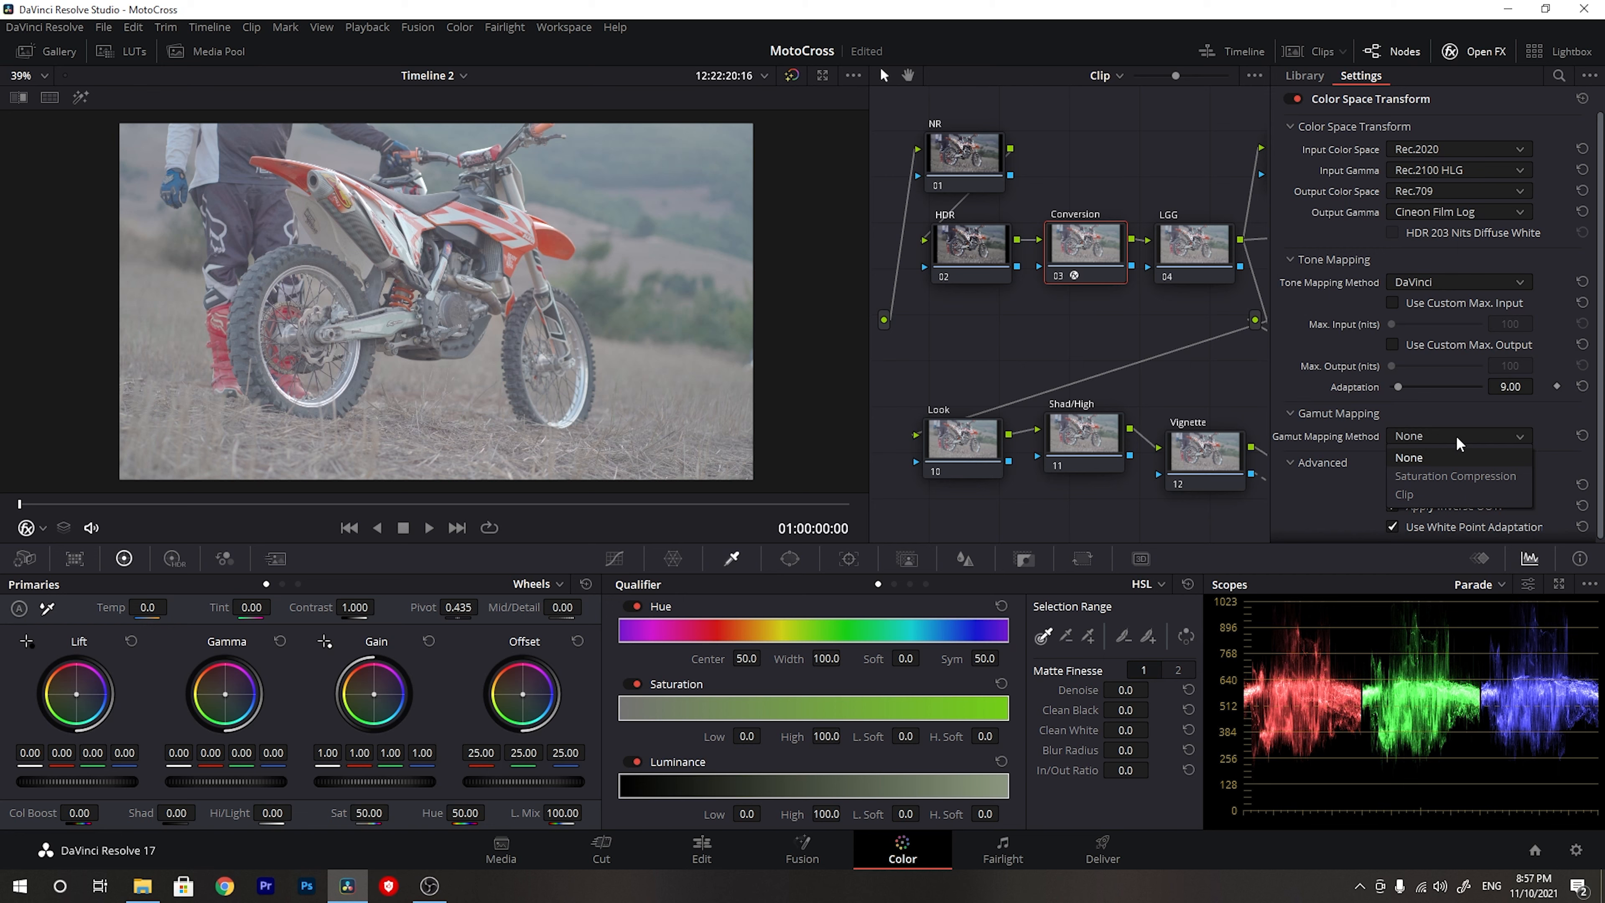
click(1451, 477)
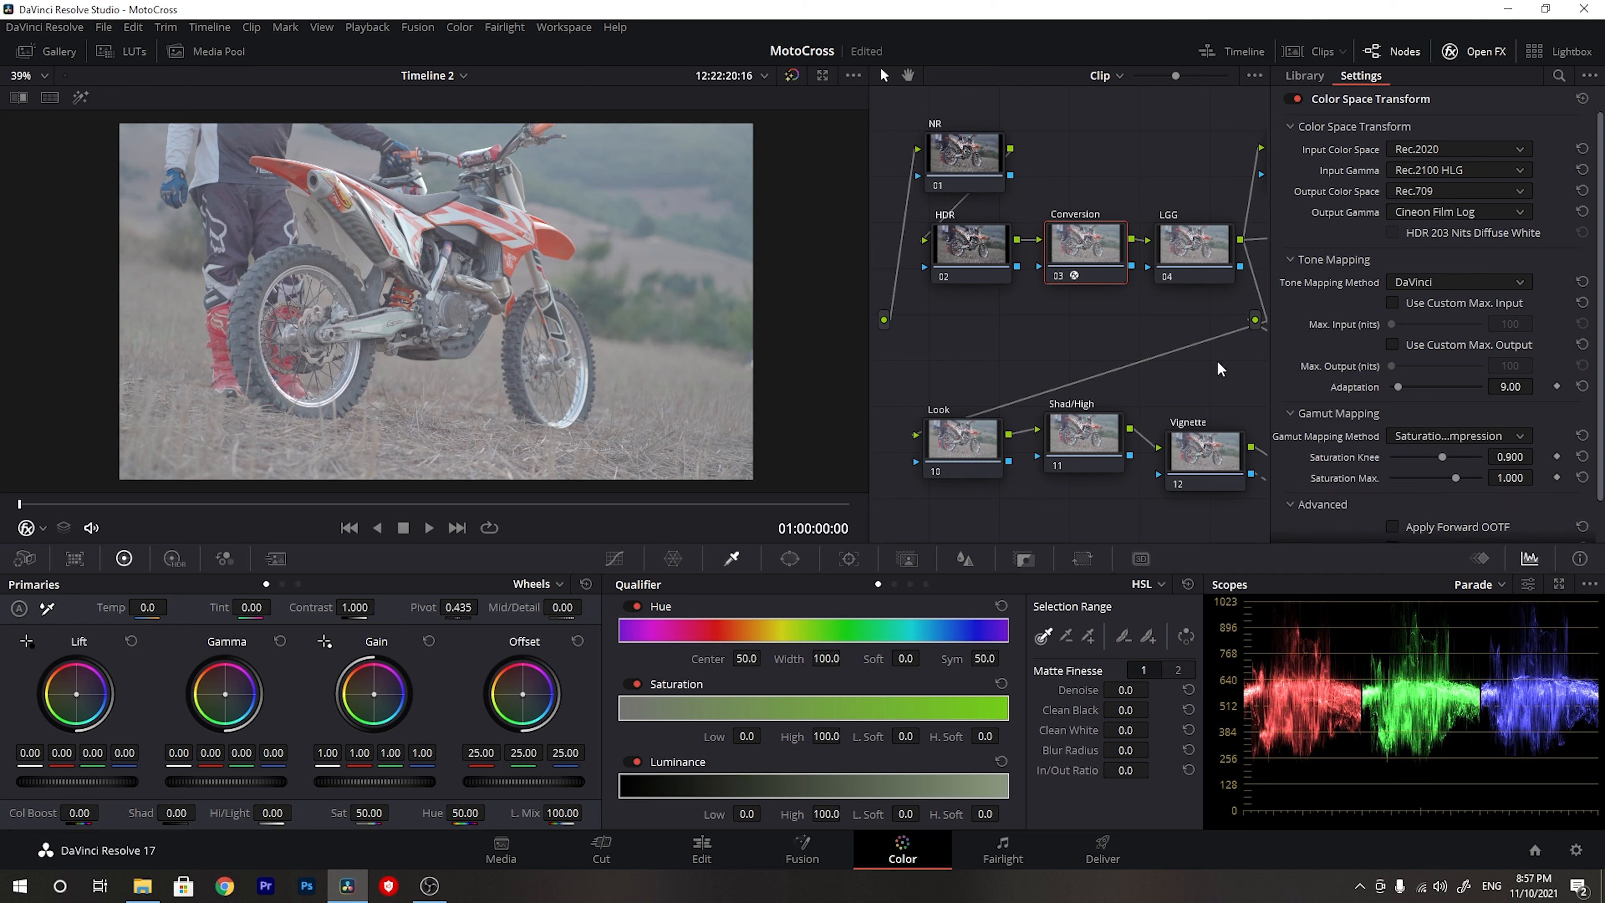
click(1485, 49)
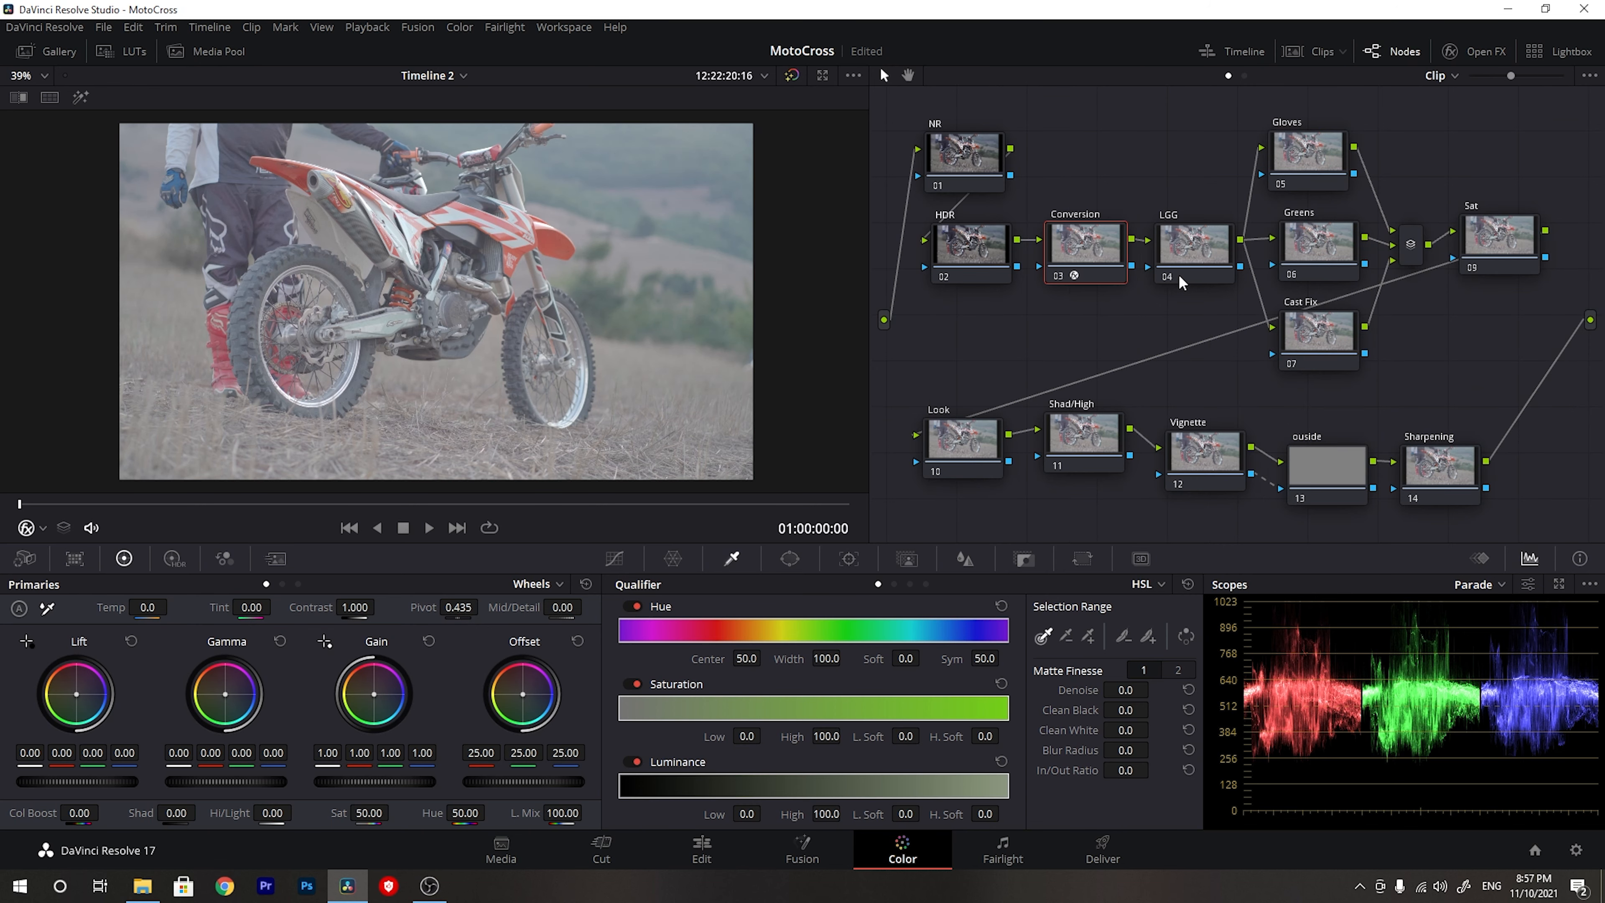
- Lower the HDR node's highlights to -40 in the primaries
drag(960, 247, 954, 248)
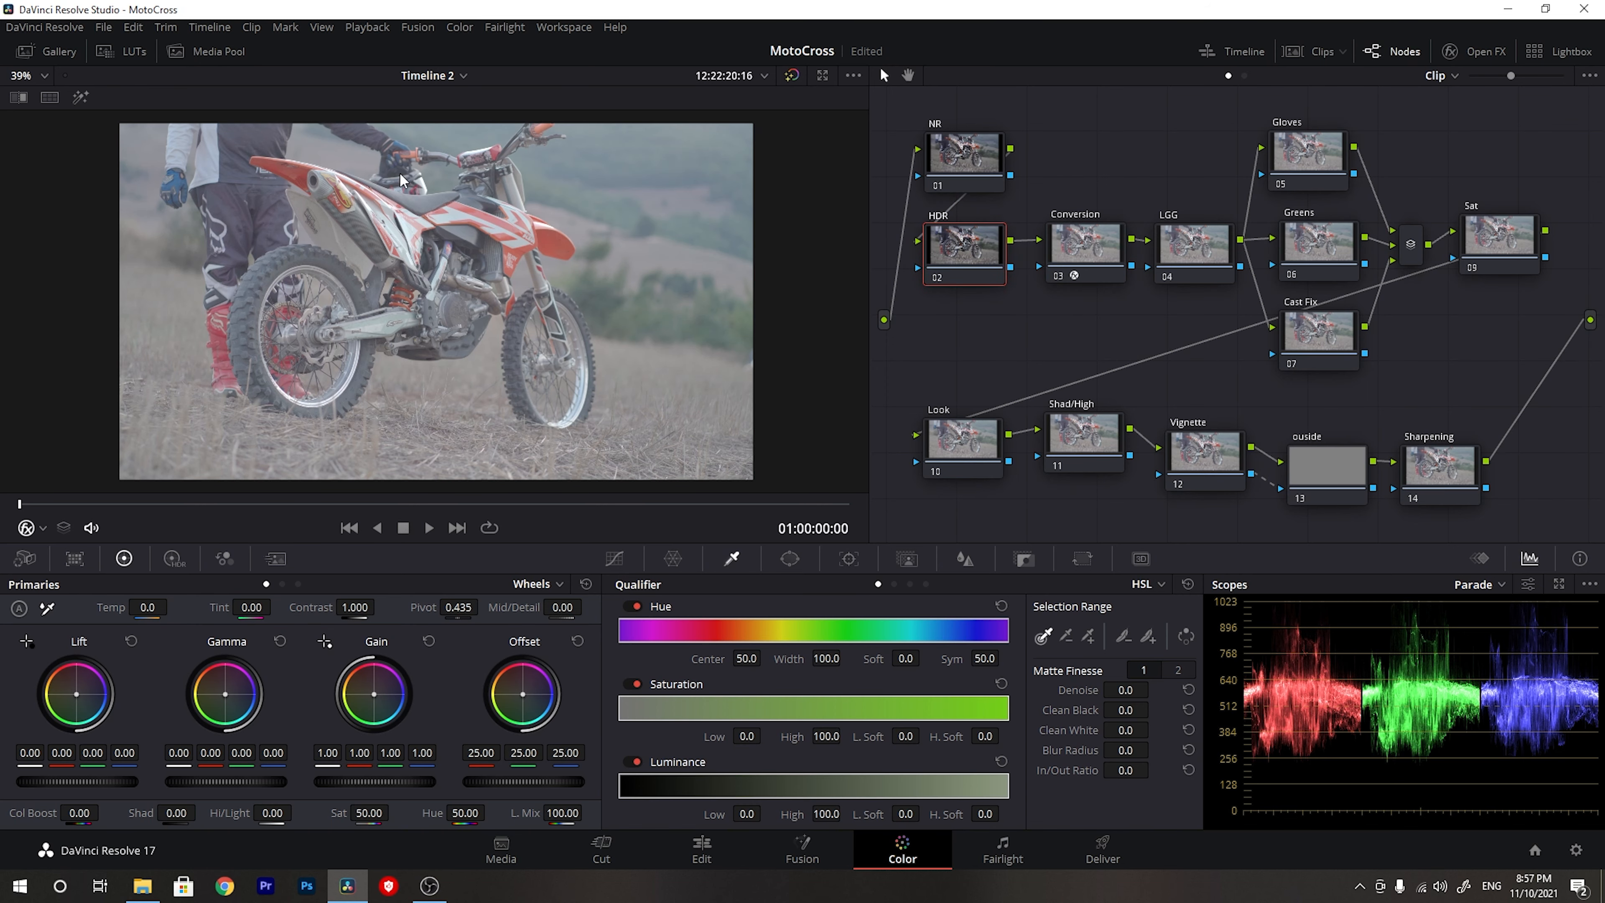
scroll(456, 336, up, 5)
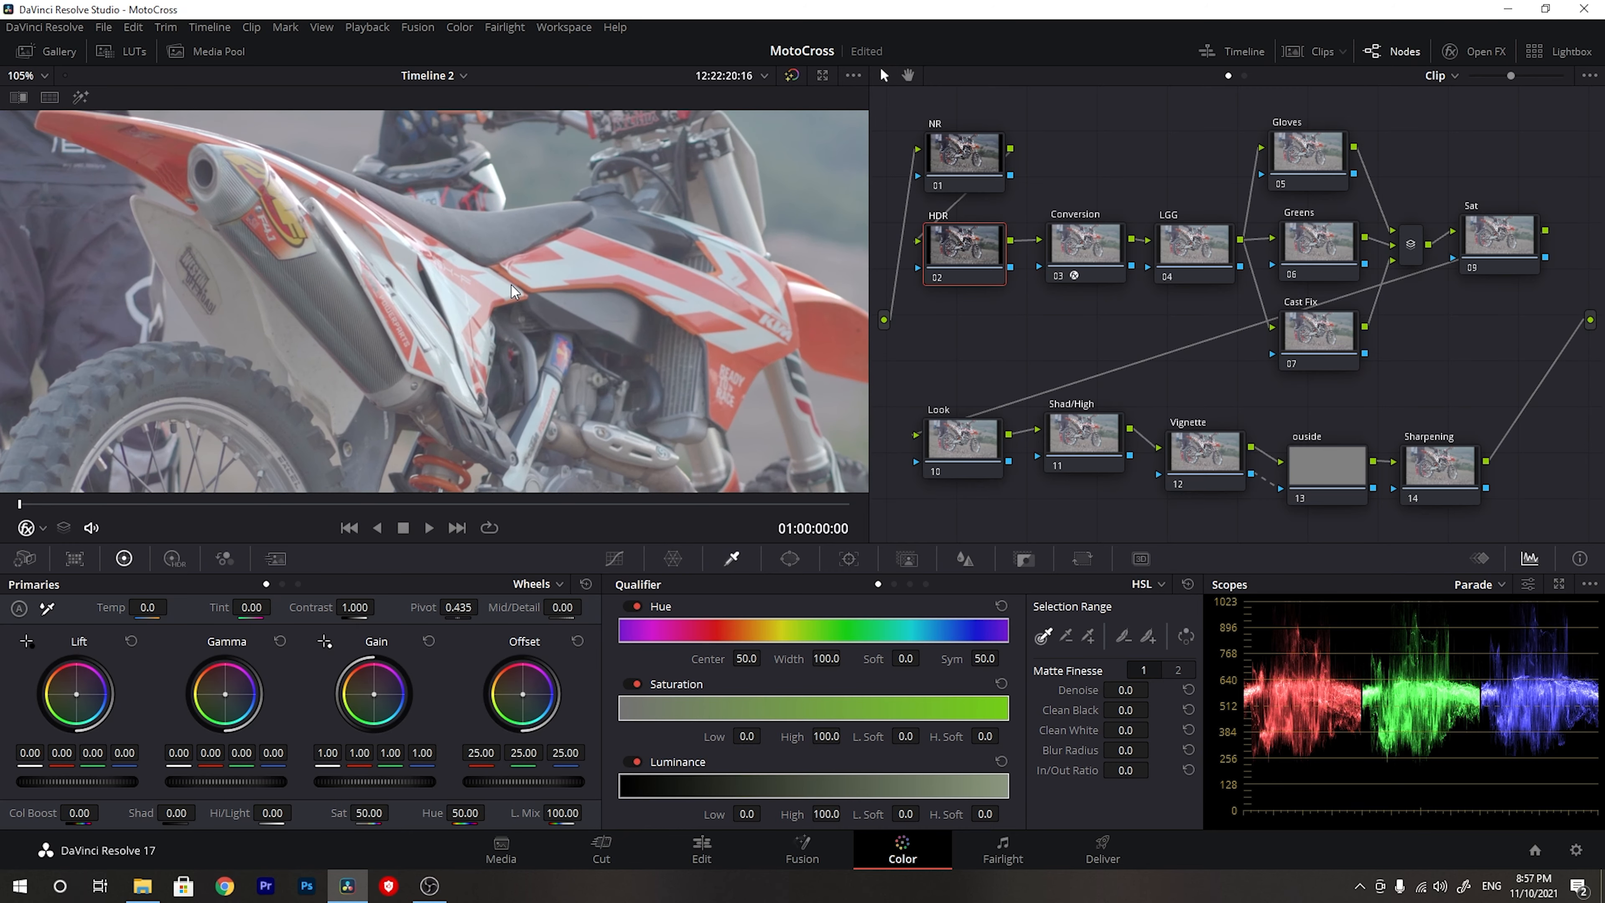
scroll(512, 285, down, 2)
scroll(461, 290, down, 5)
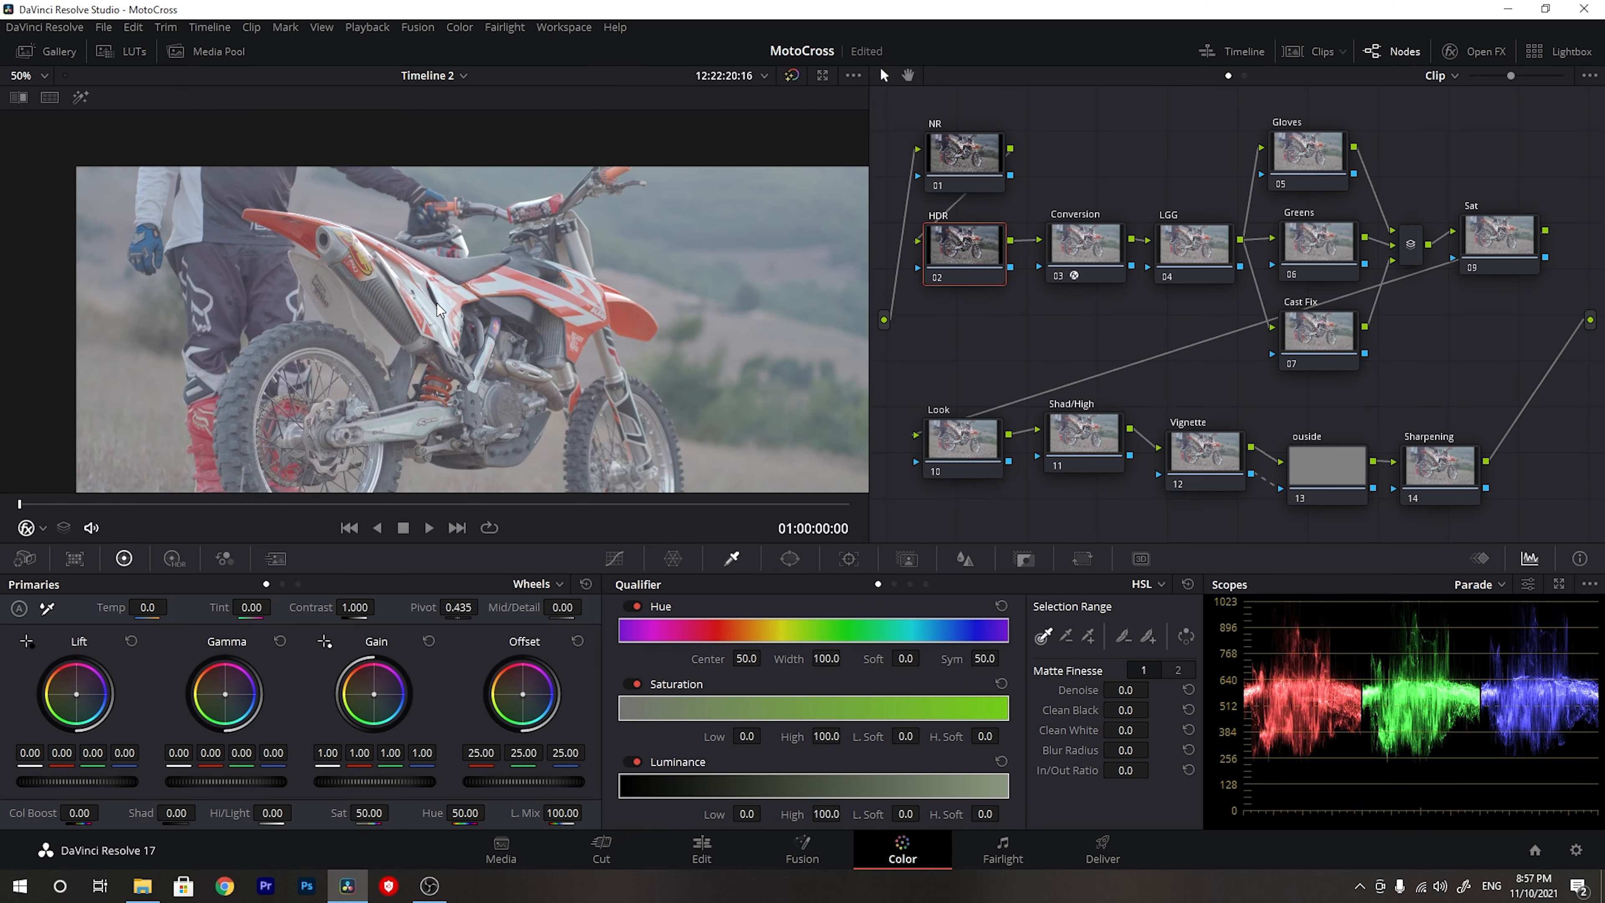
drag(254, 815, 226, 815)
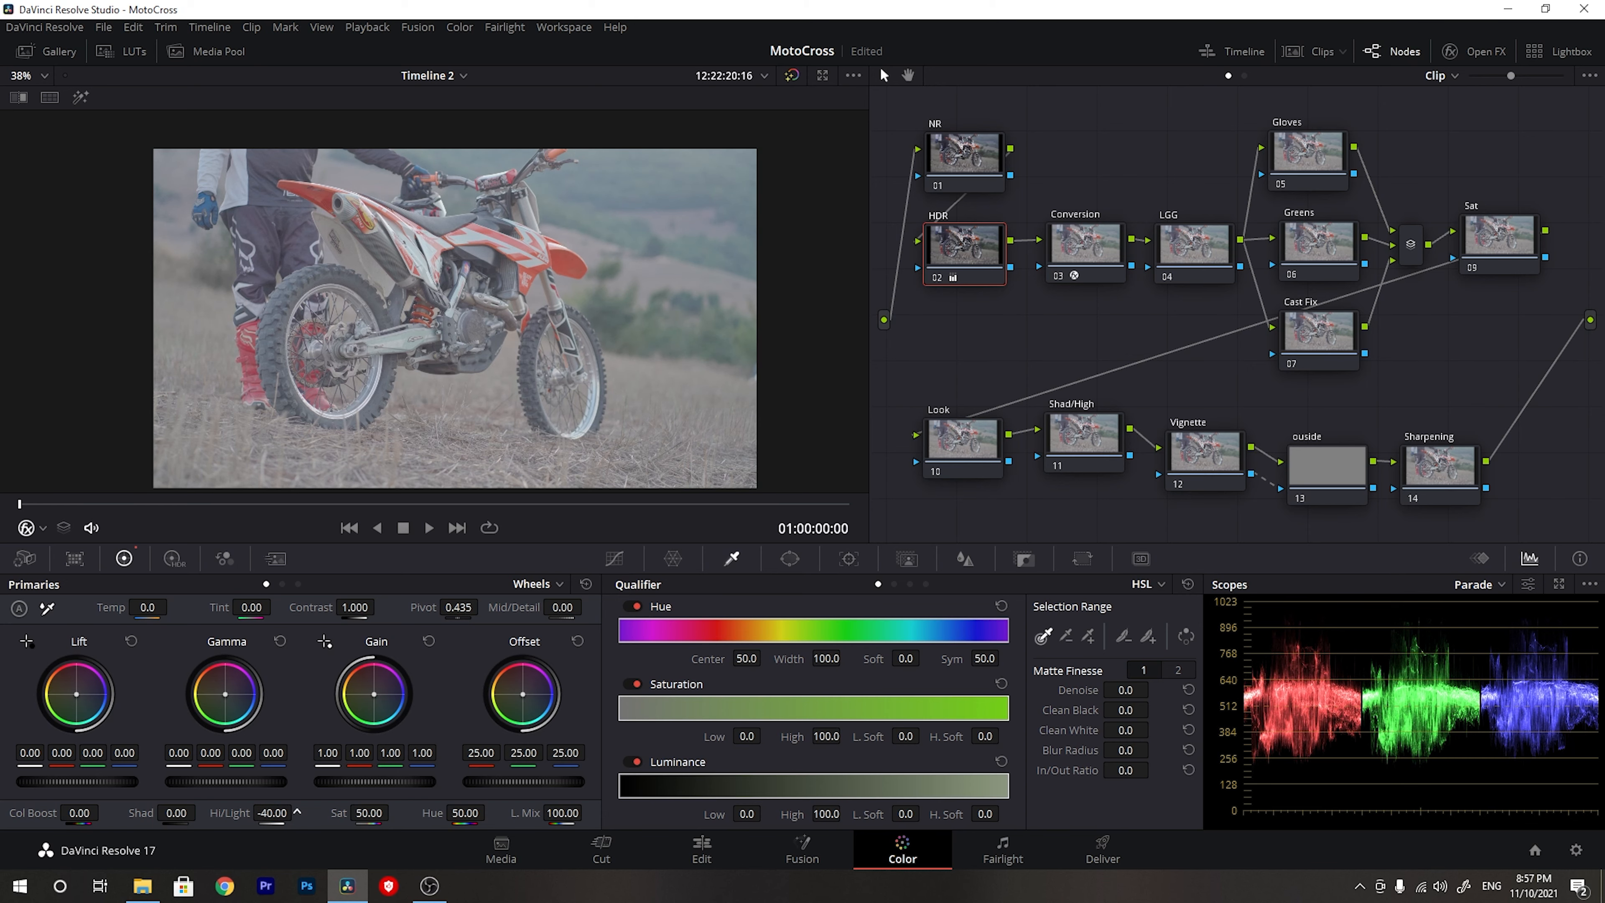
- Turn the HDR node off and on repeatedly to compare the bike's highlights with and without the adjustment
scroll(410, 376, up, 3)
key(ctrl+d)
key(ctrl+d)
key(ctrl+d)
key(ctrl+d)
key(ctrl+d)
key(ctrl+d)
key(ctrl+d)
key(ctrl+d)
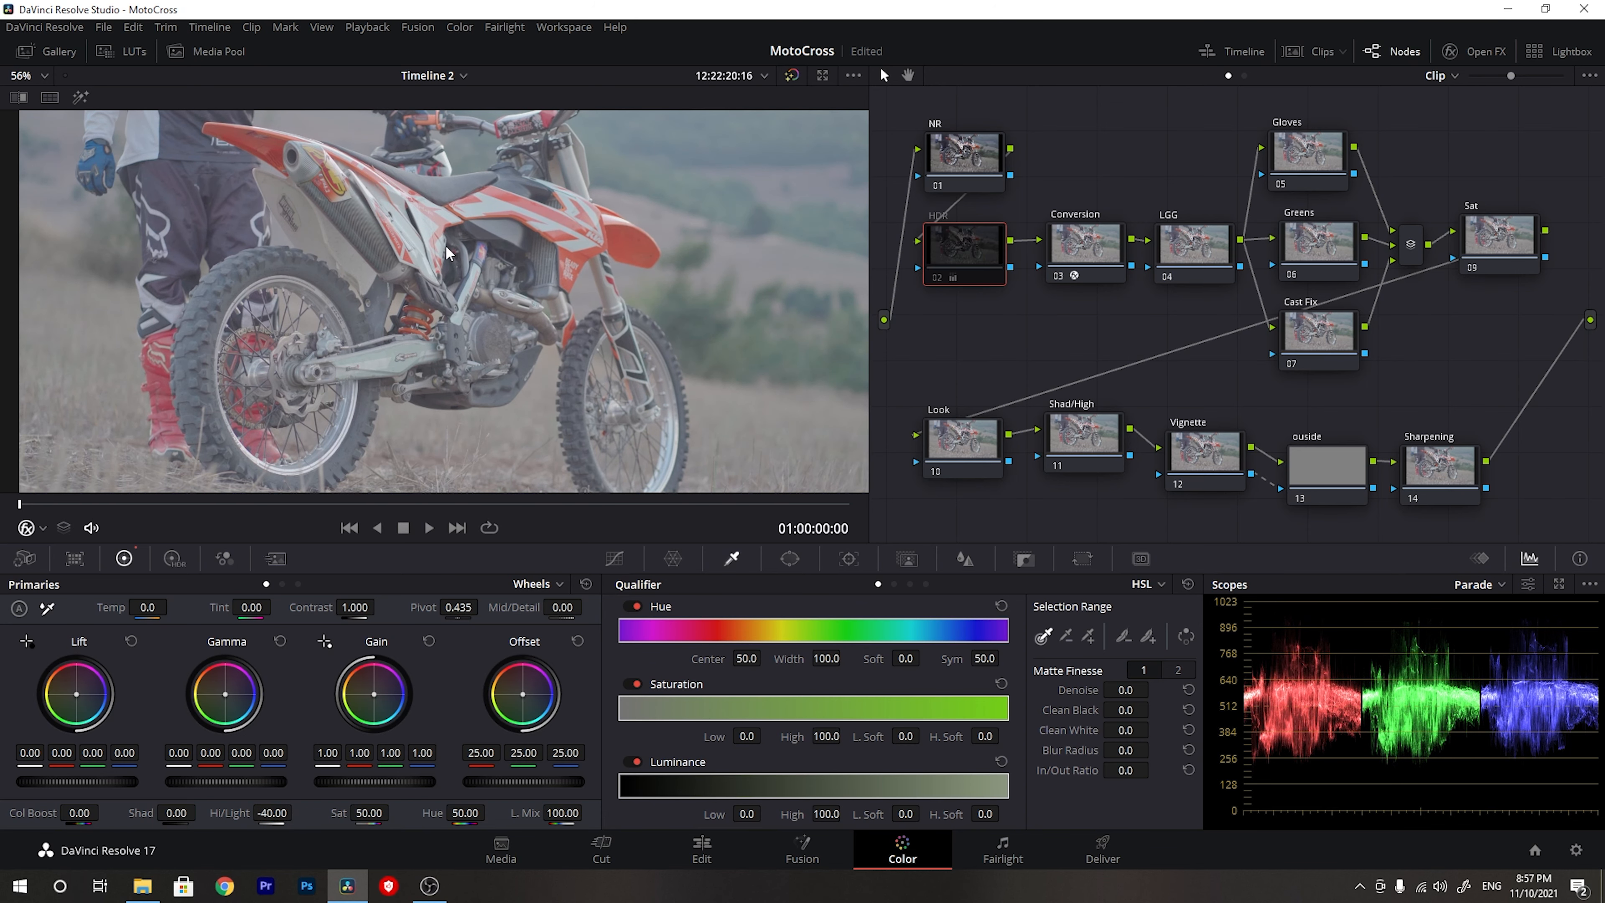
scroll(458, 274, down, 1)
scroll(458, 274, down, 3)
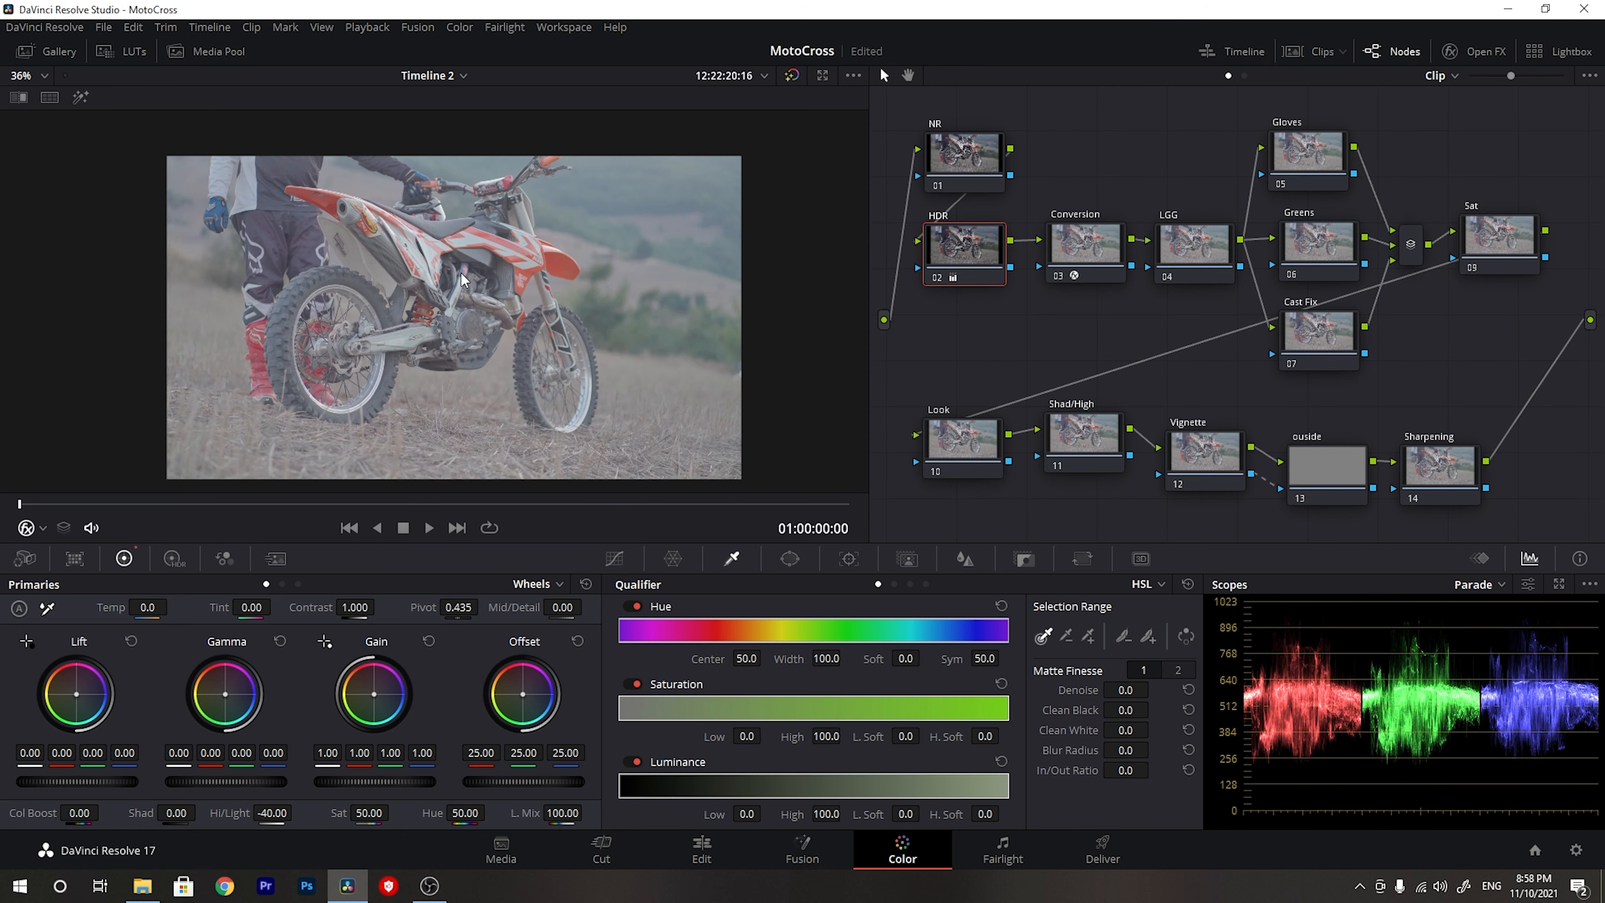
drag(486, 275, 477, 271)
- Save the project and lower the LGG node's master Lift to -0.20
click(1187, 260)
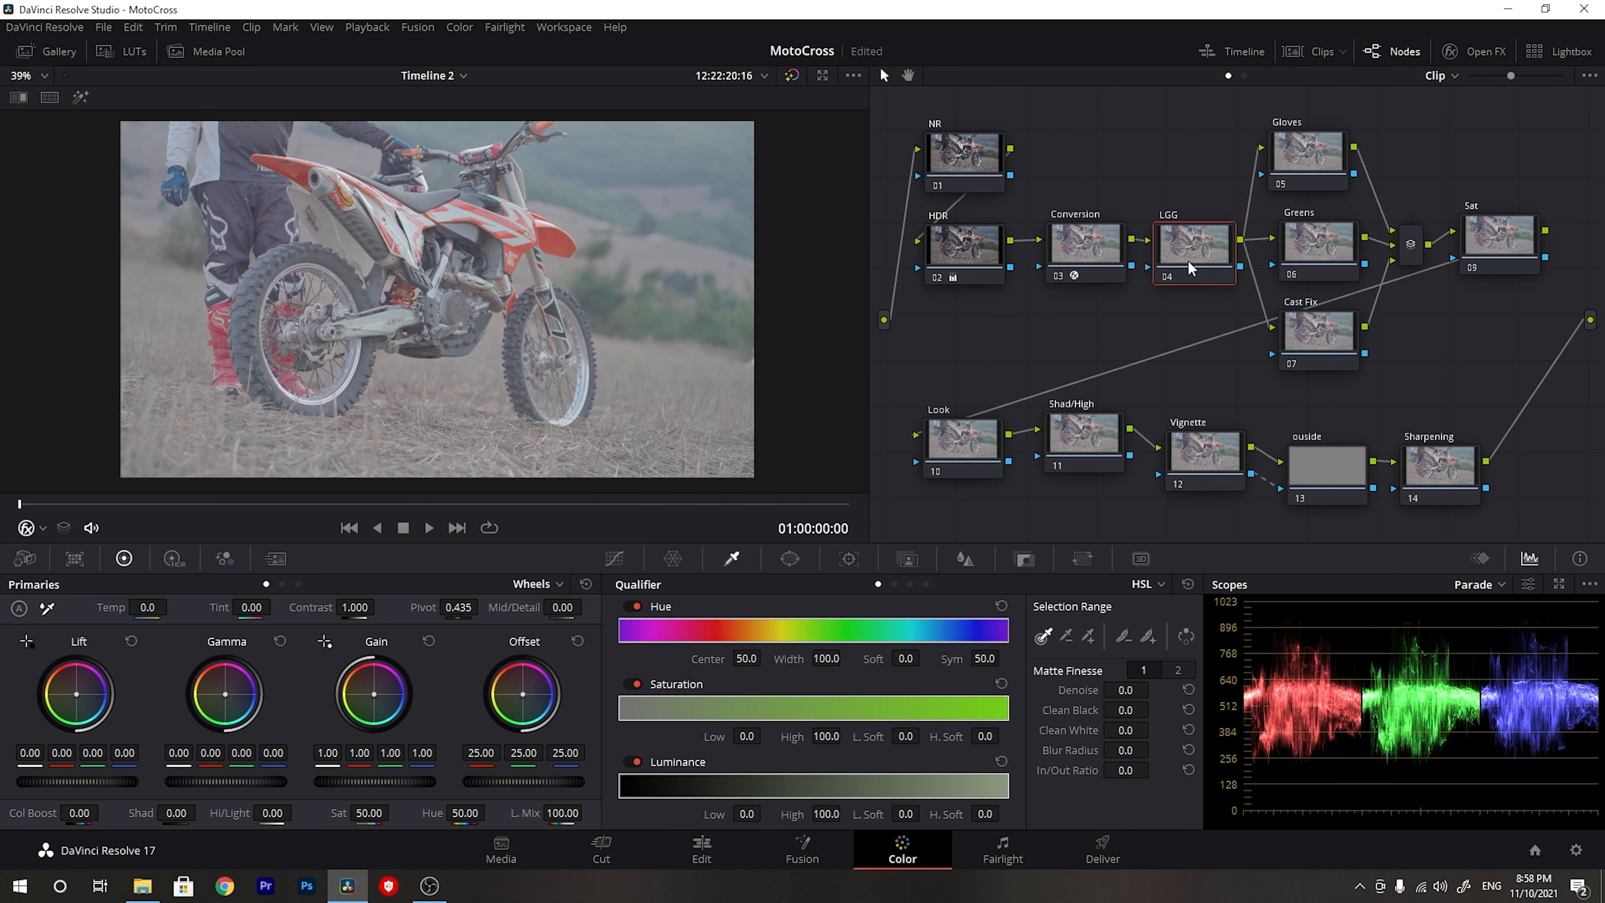
key(ctrl+s)
scroll(97, 778, down, 4)
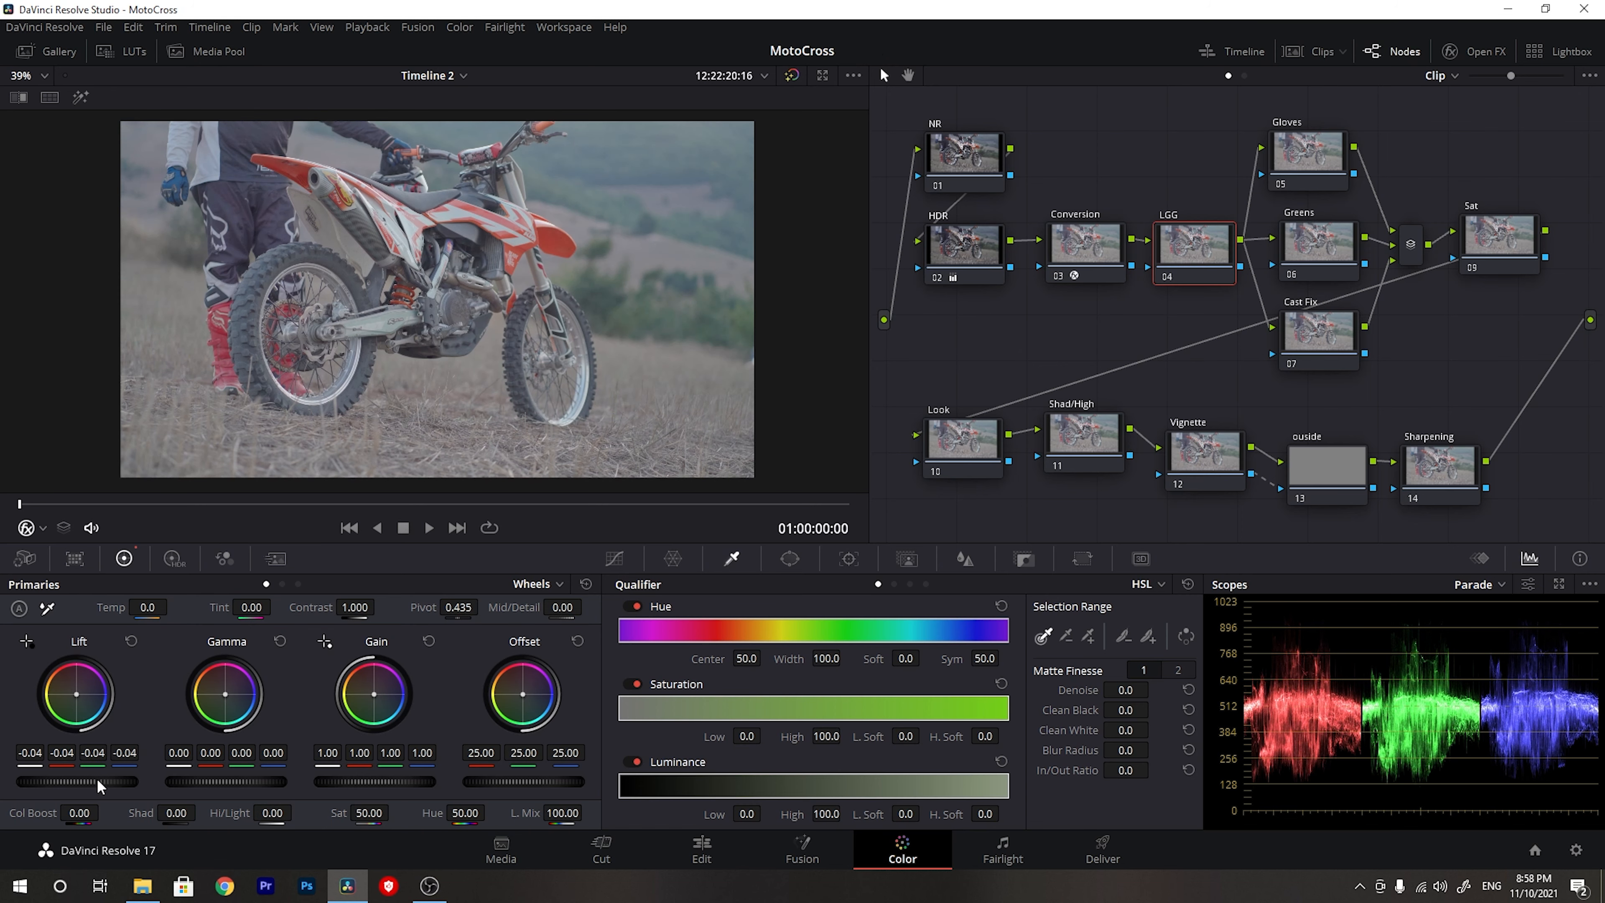
scroll(97, 778, down, 3)
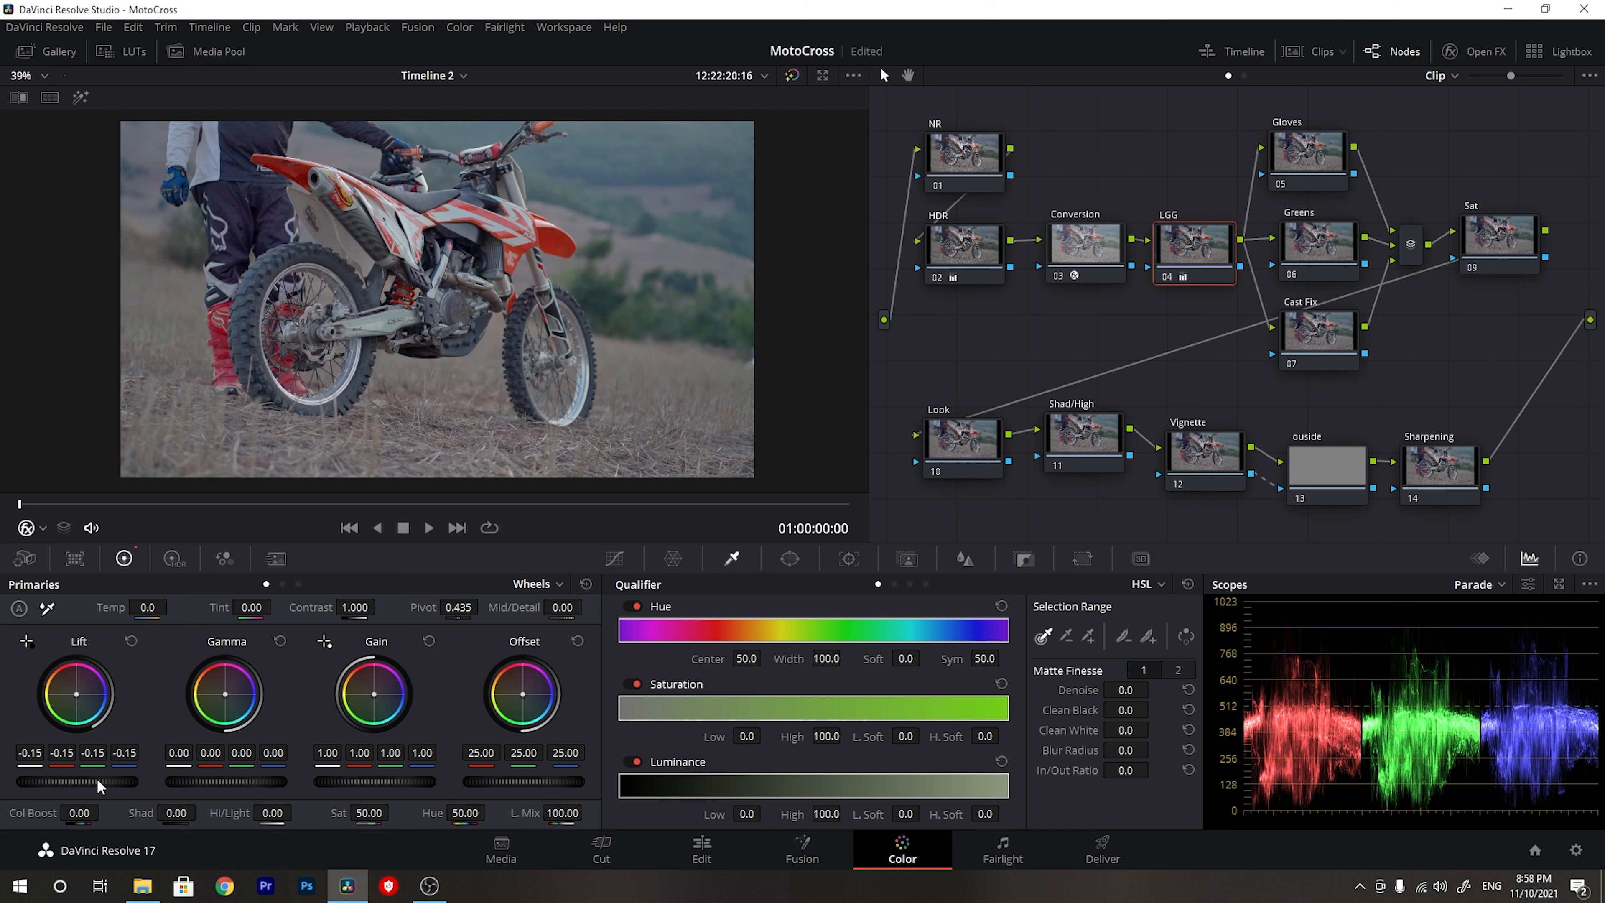
scroll(97, 778, down, 4)
scroll(97, 778, down, 1)
scroll(437, 299, up, 1)
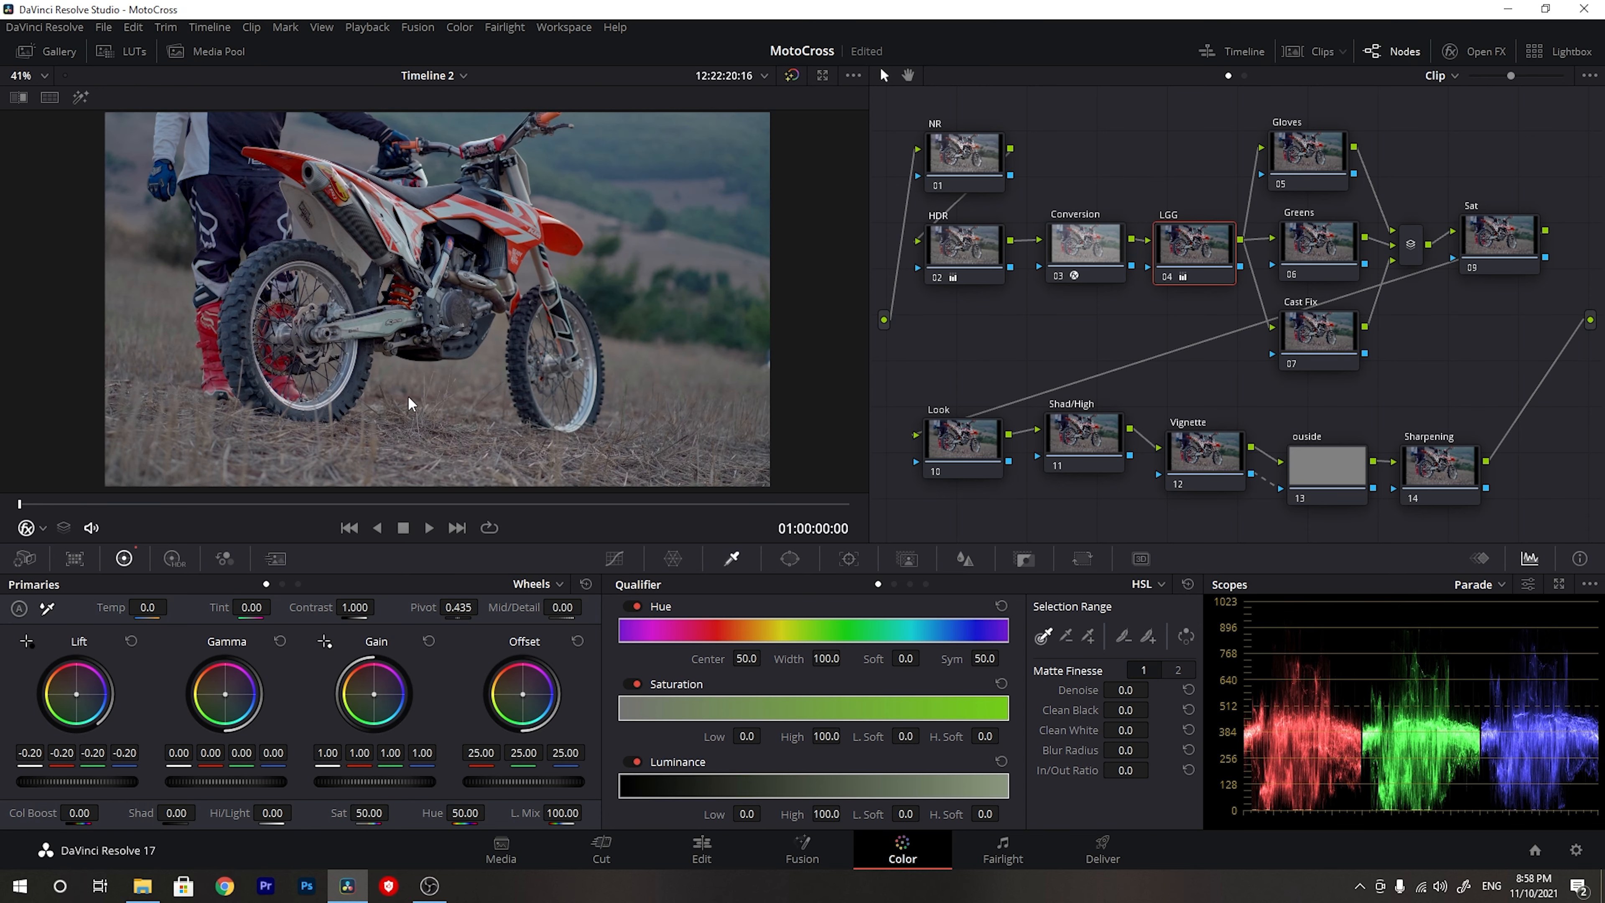
- Lower the LGG node's master Gamma to -0.03 and raise its master Gain to 1.10
scroll(228, 777, down, 1)
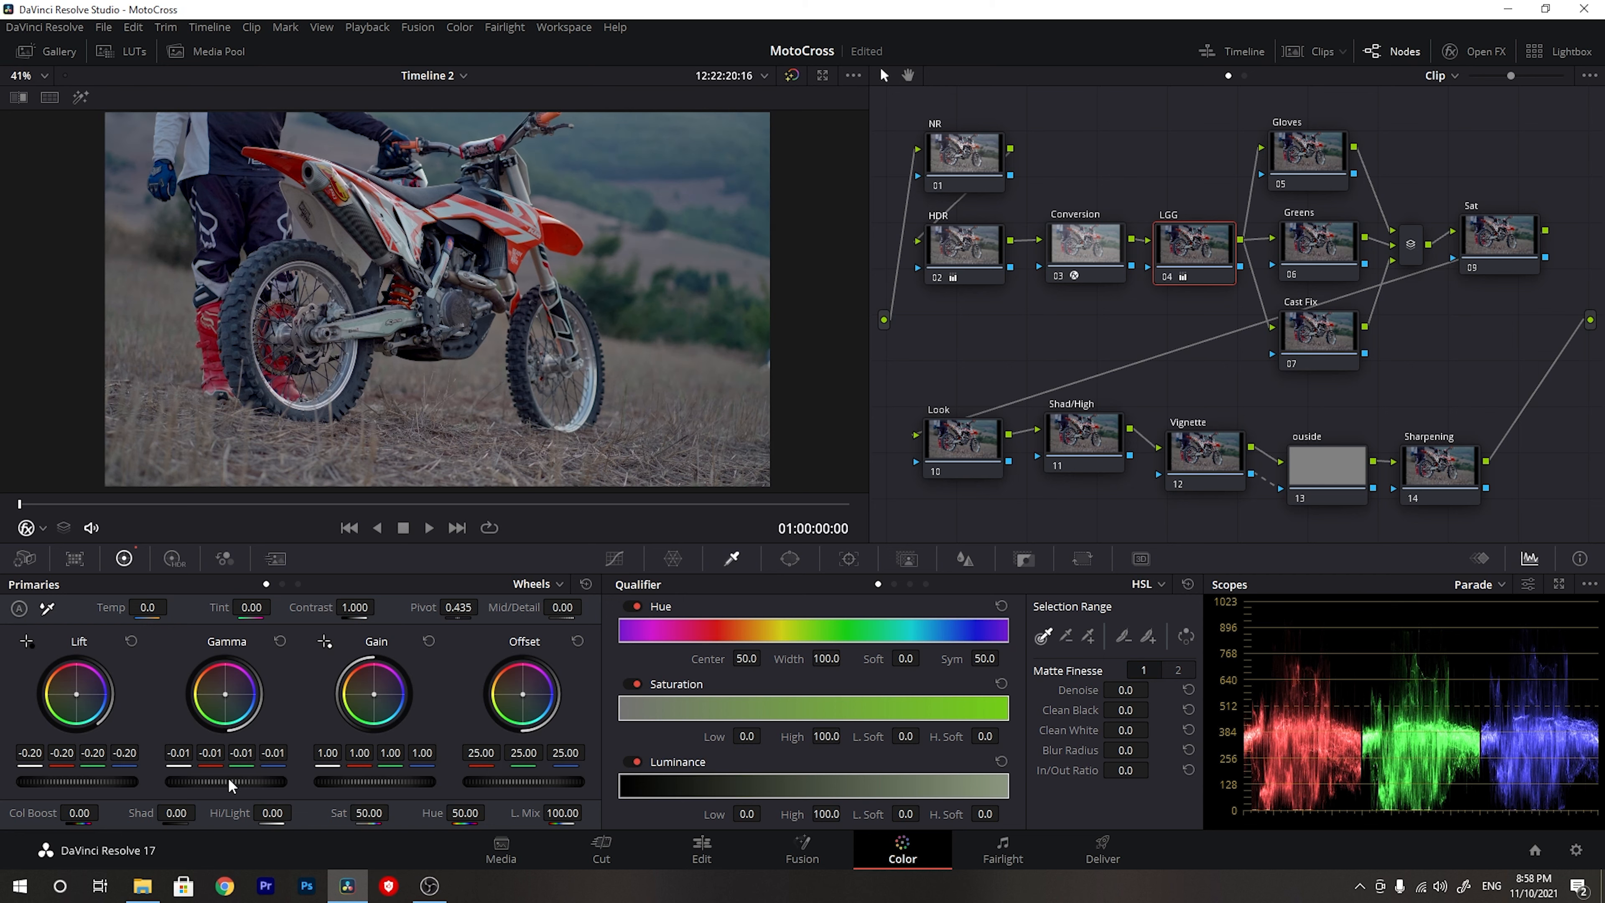
scroll(228, 778, down, 1)
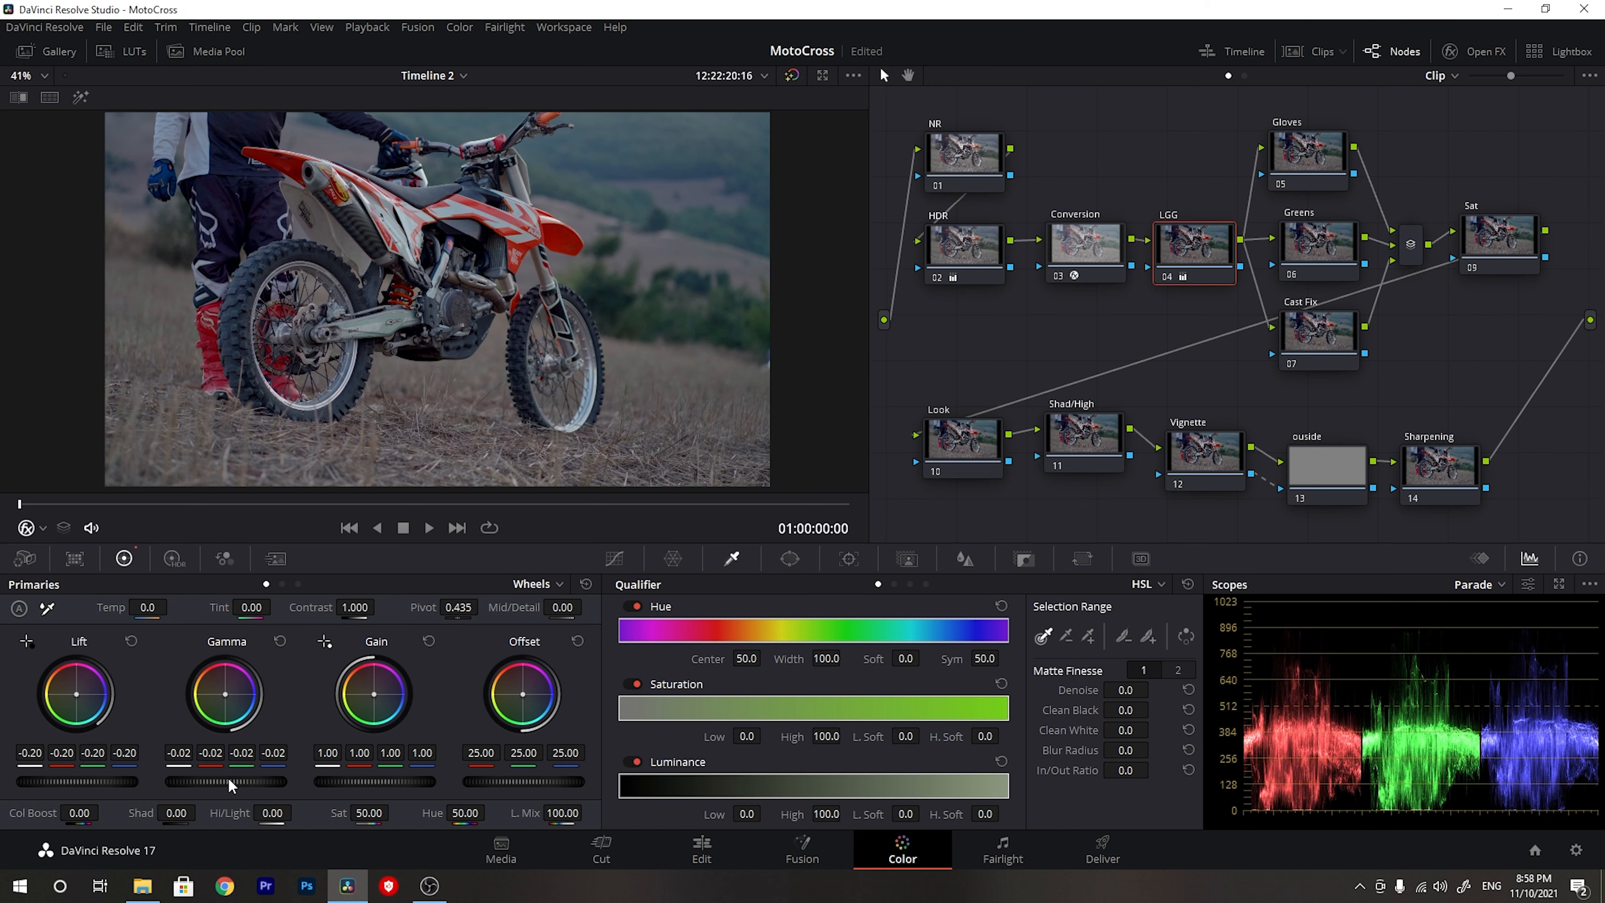
scroll(228, 778, down, 1)
scroll(378, 780, up, 2)
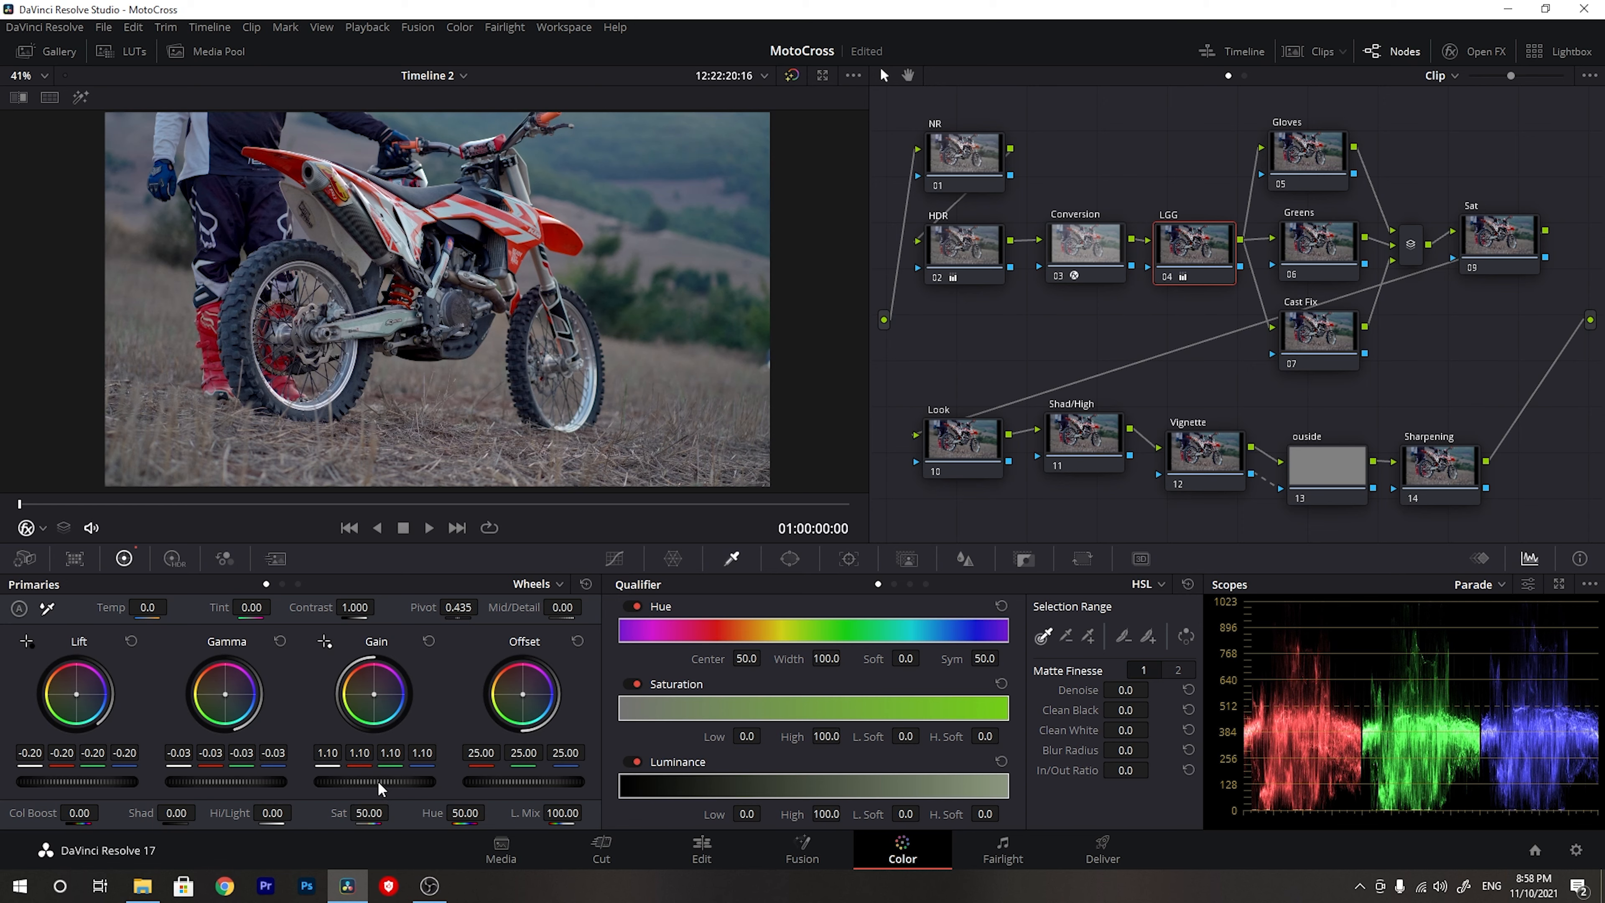
scroll(427, 257, down, 2)
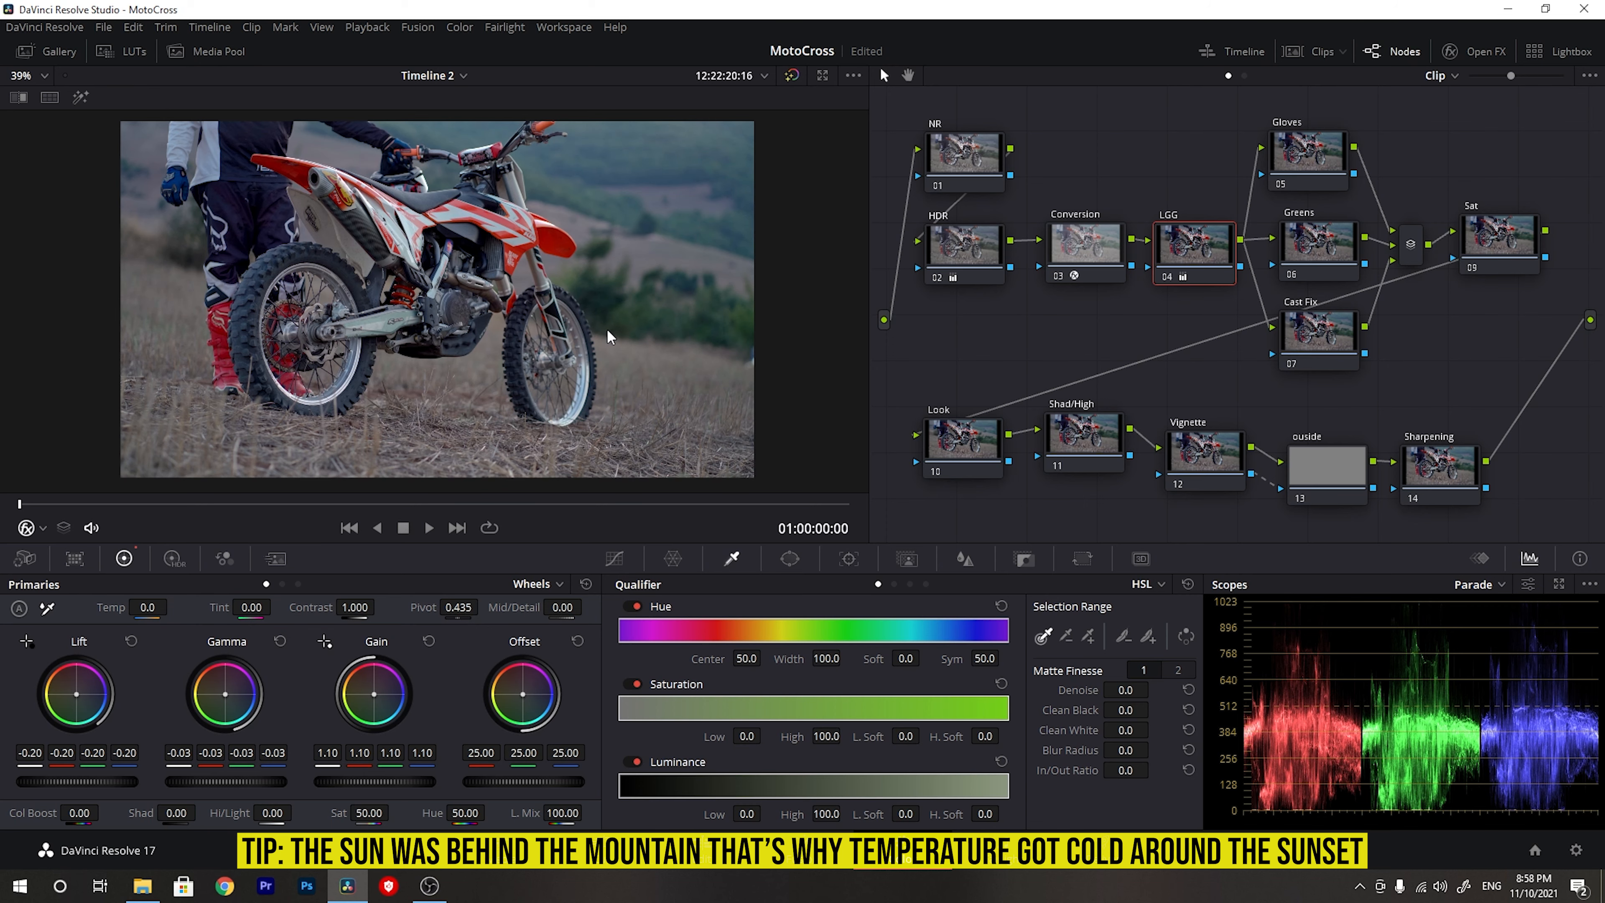
- Warm the LGG node's temperature to 300 and set its saturation to 55
drag(110, 608, 173, 607)
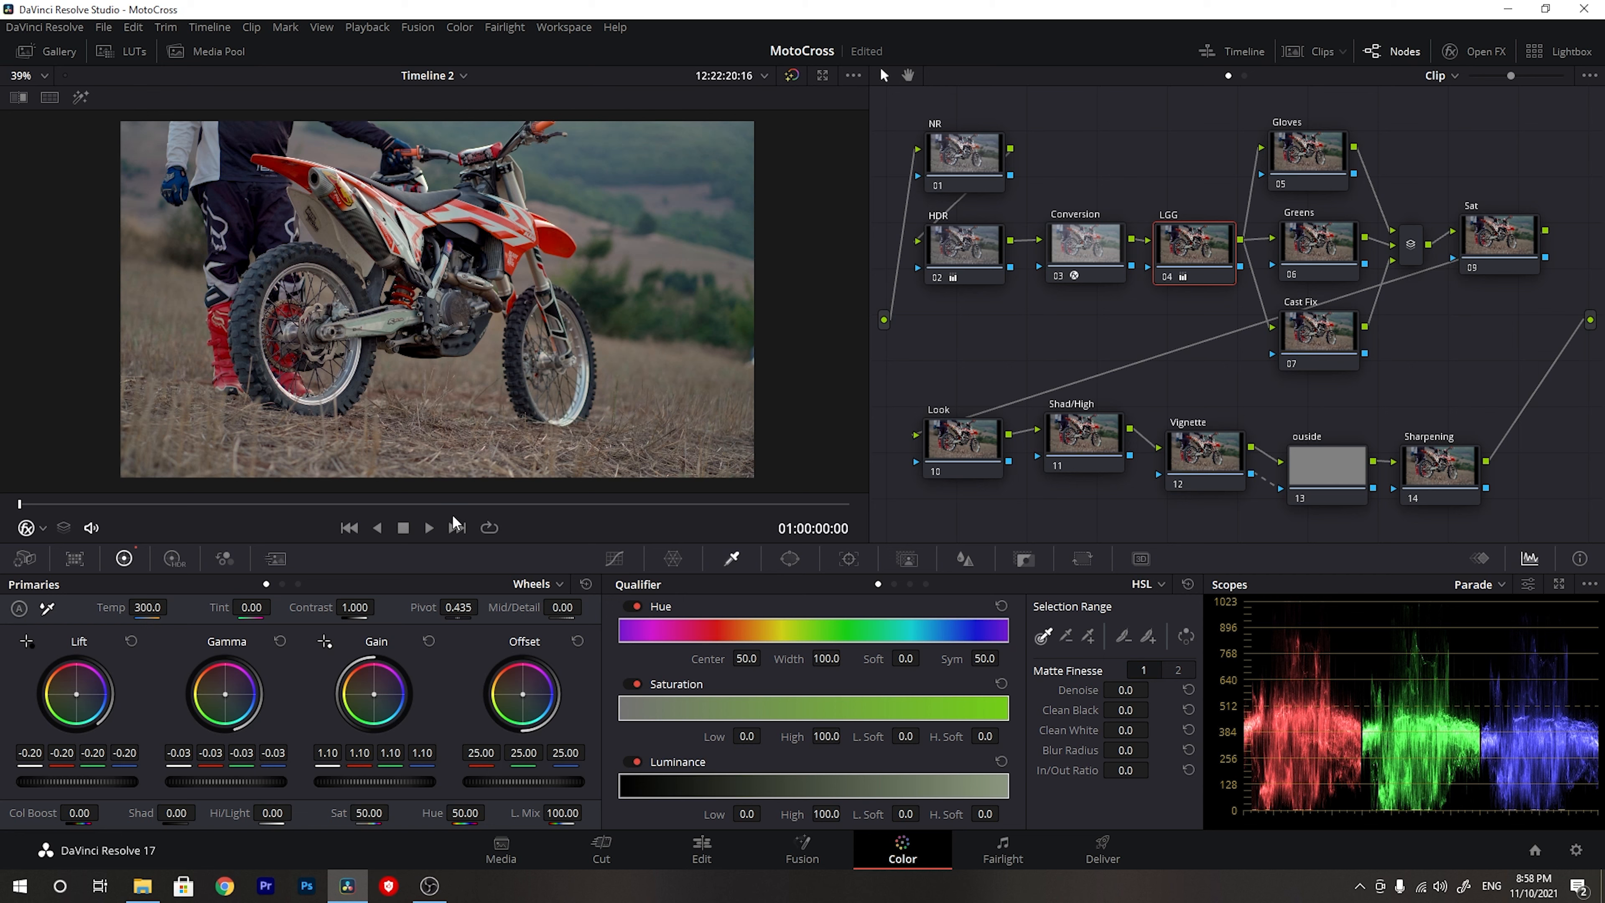
double_click(386, 811)
text(55)
key(Return)
- Sample the rider's blue glove with the HSL qualifier on the Gloves node
click(1314, 155)
scroll(423, 261, up, 5)
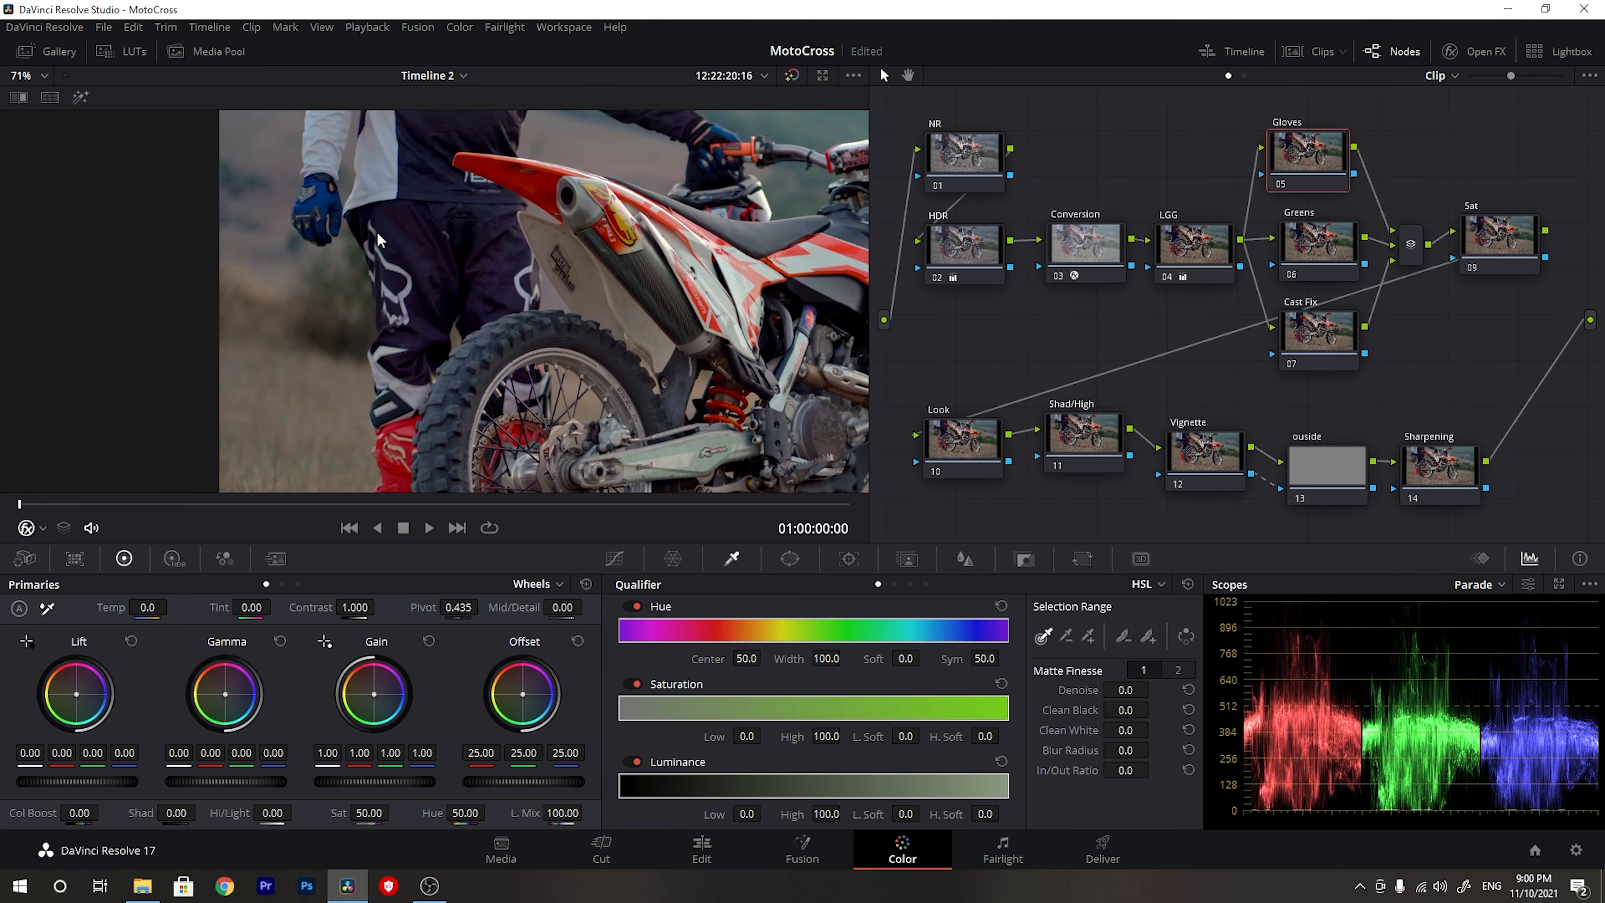
scroll(346, 248, up, 3)
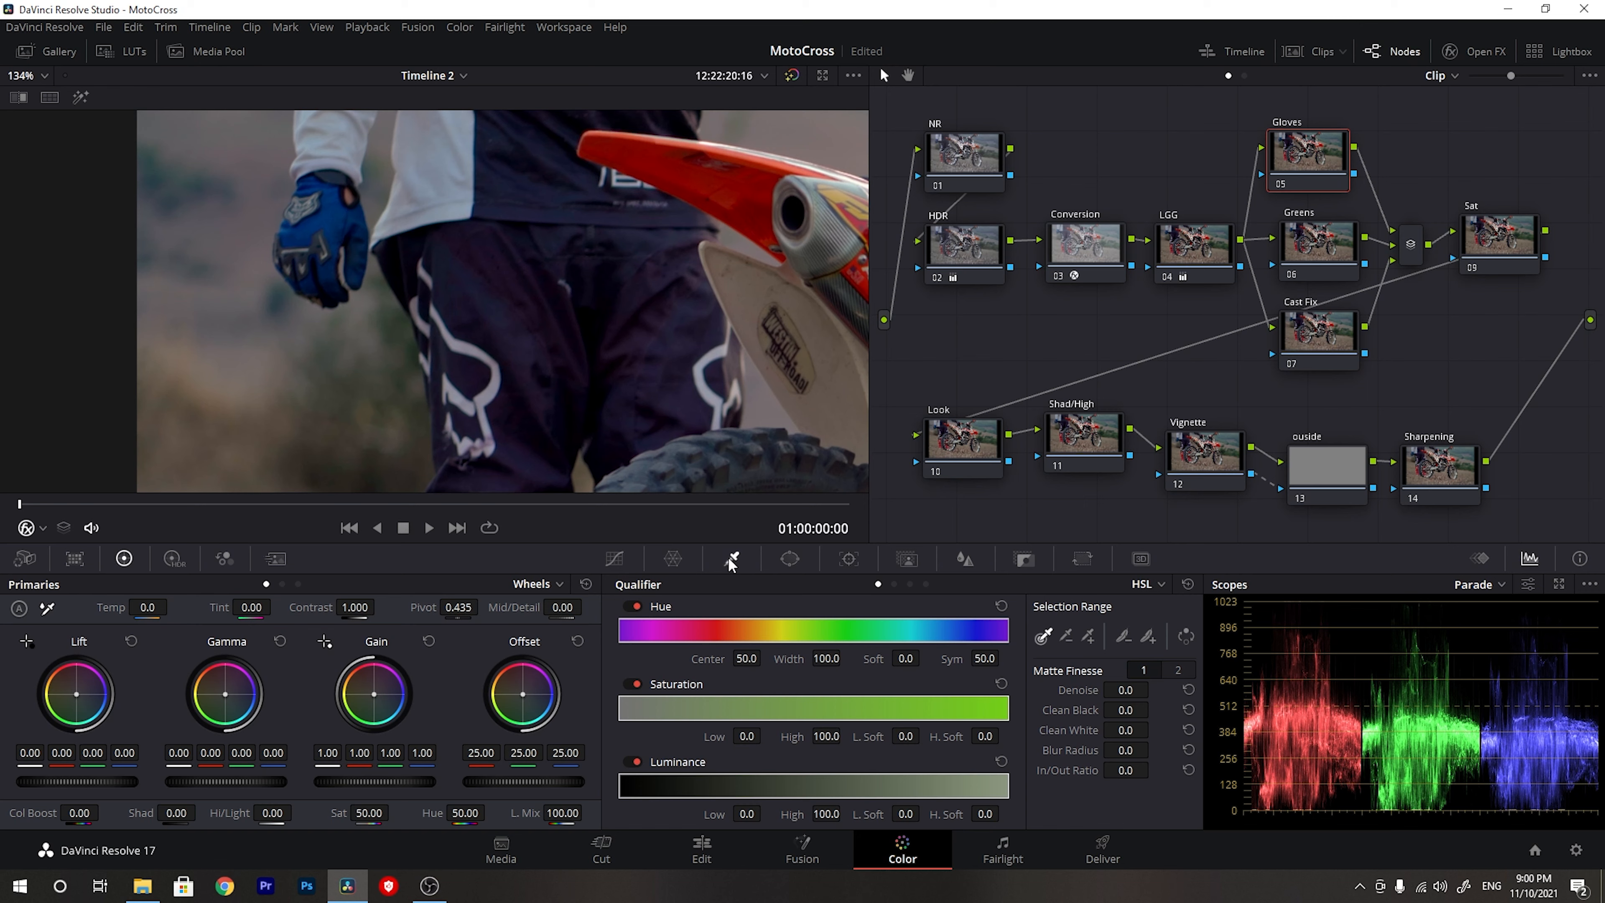
click(43, 528)
click(66, 578)
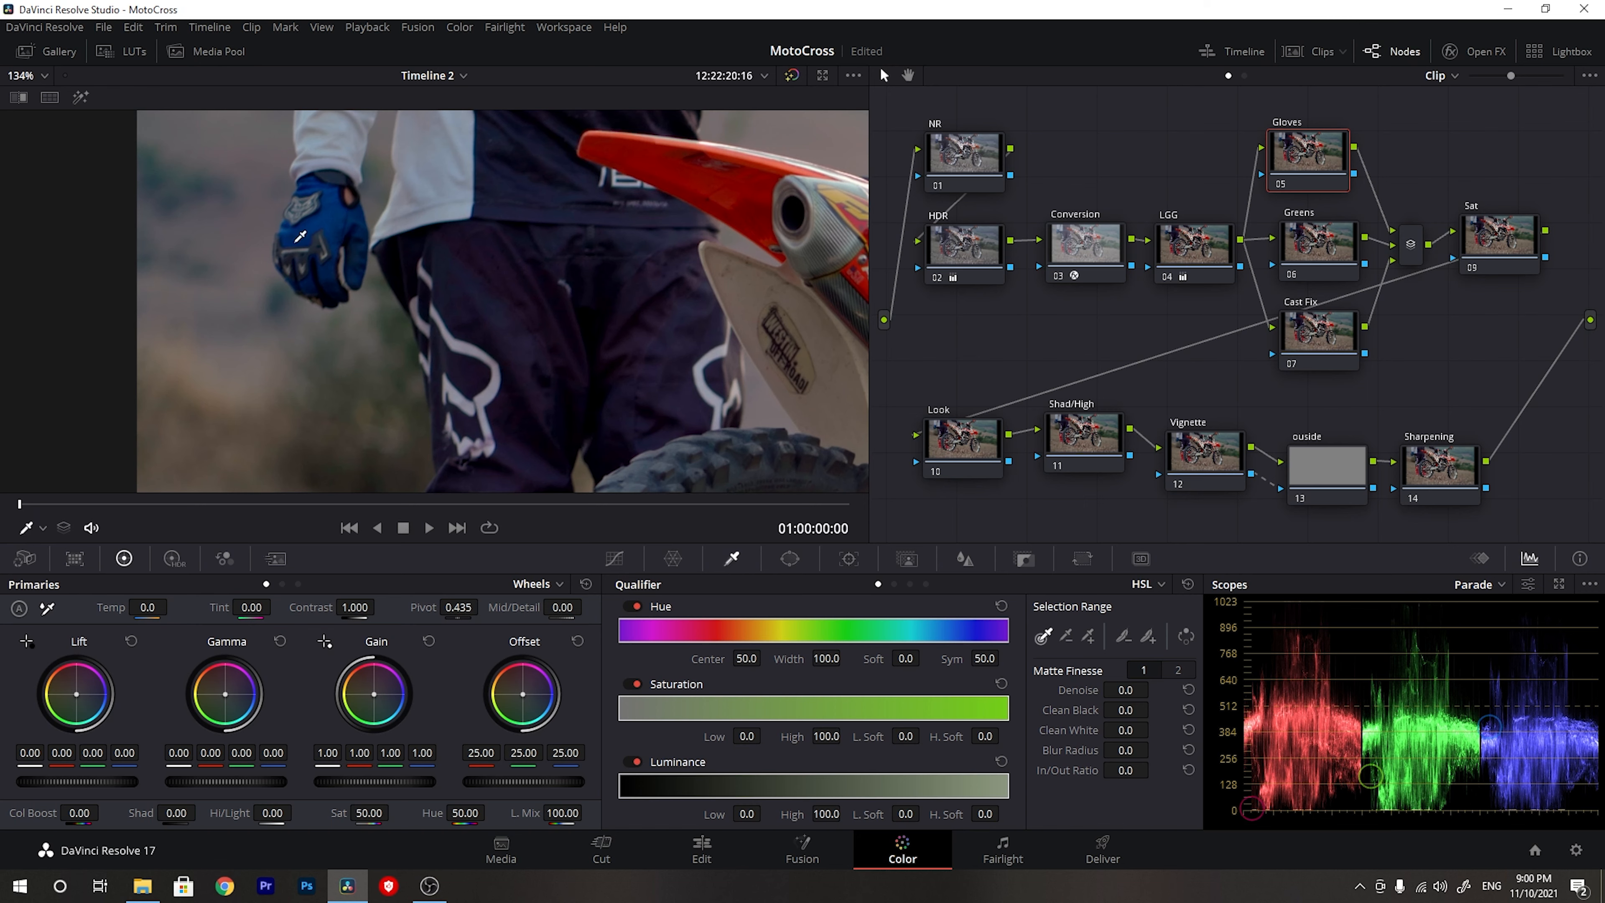
click(333, 212)
scroll(539, 254, down, 3)
scroll(539, 254, down, 2)
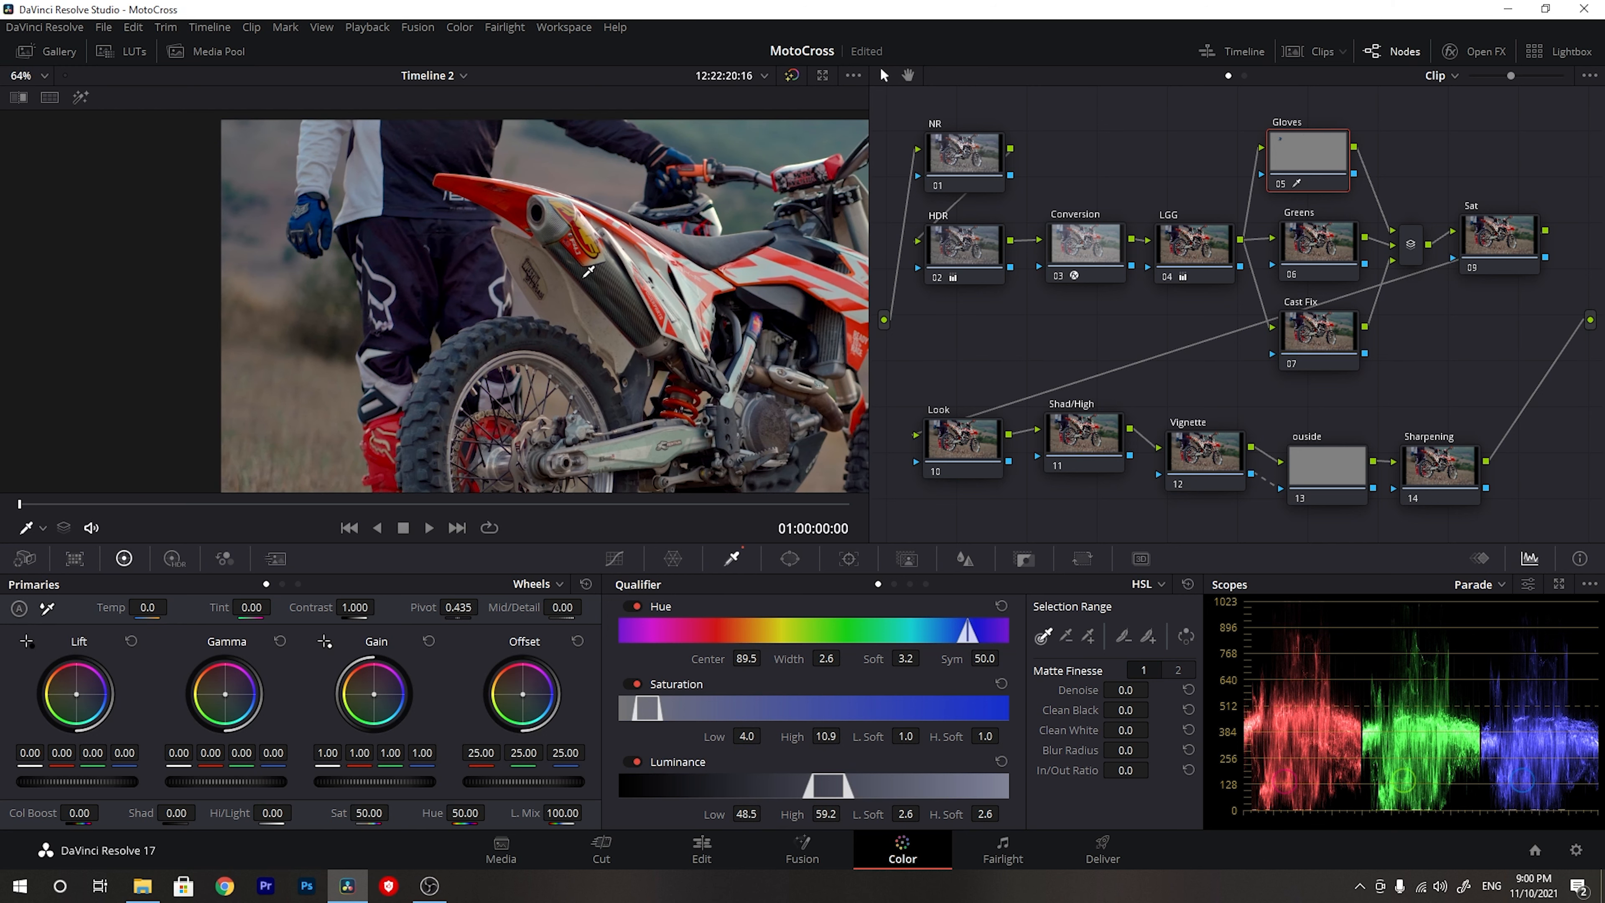
- Highlight the glove selection, widen its hue range to 10.3 and shift its saturation range to 3.6–10.4
key(shift+h)
drag(960, 630, 951, 630)
scroll(709, 315, down, 3)
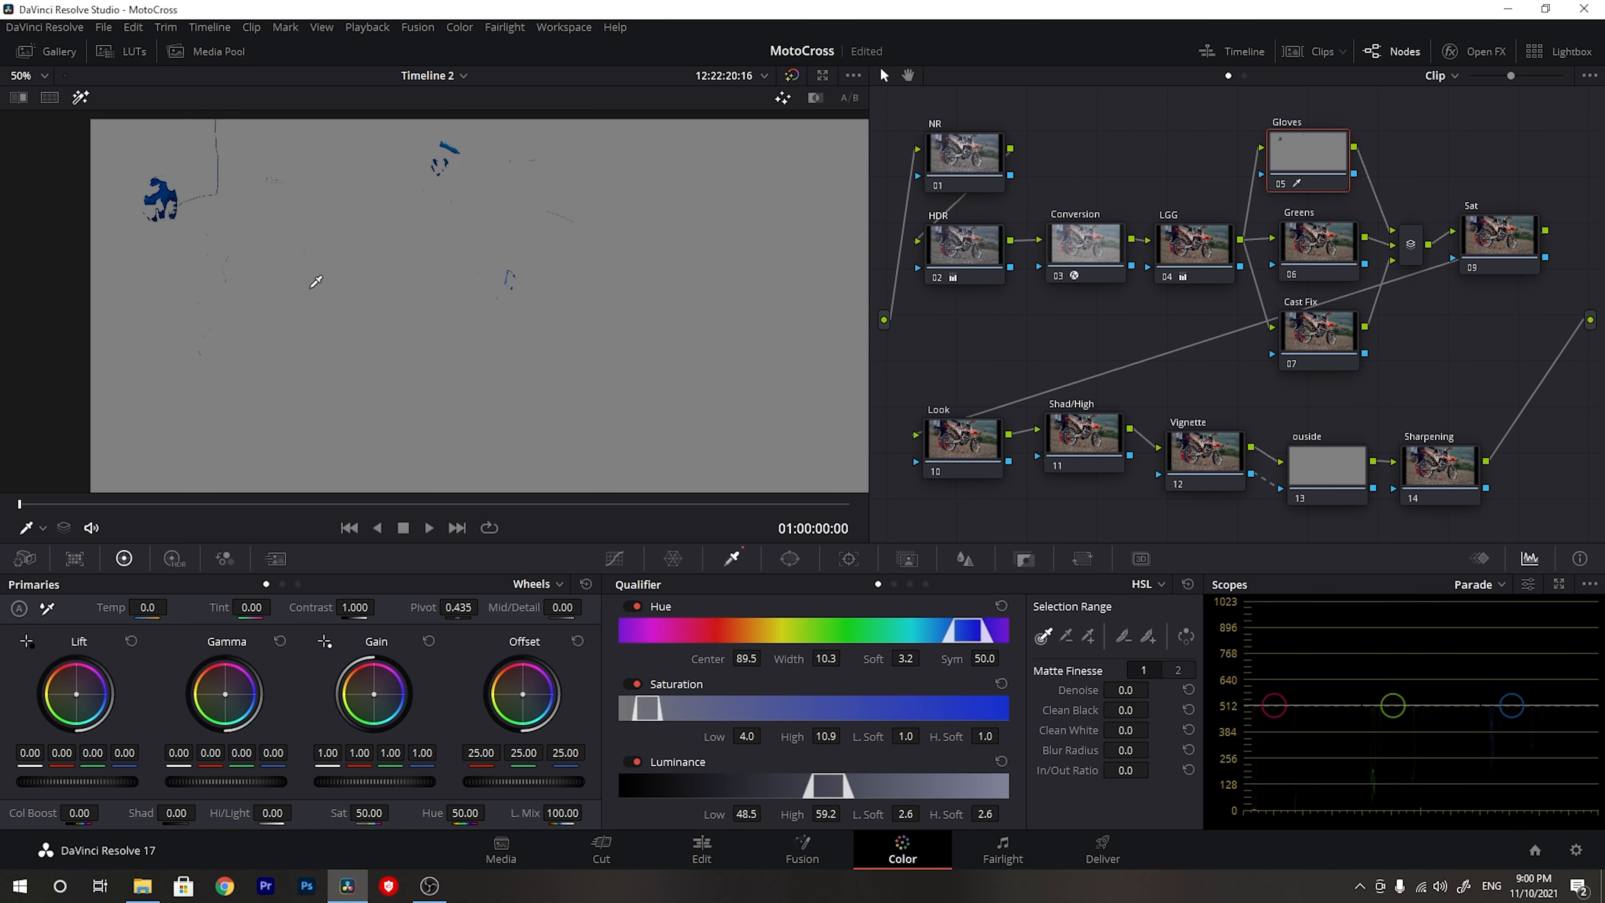
drag(651, 709, 650, 711)
scroll(637, 387, down, 2)
drag(486, 270, 469, 283)
- Refine the glove matte with denoise 17.0, clean black 11.7, clean white 19.7 and blur radius 17.0, and turn off the highlight view
drag(1084, 690, 1179, 710)
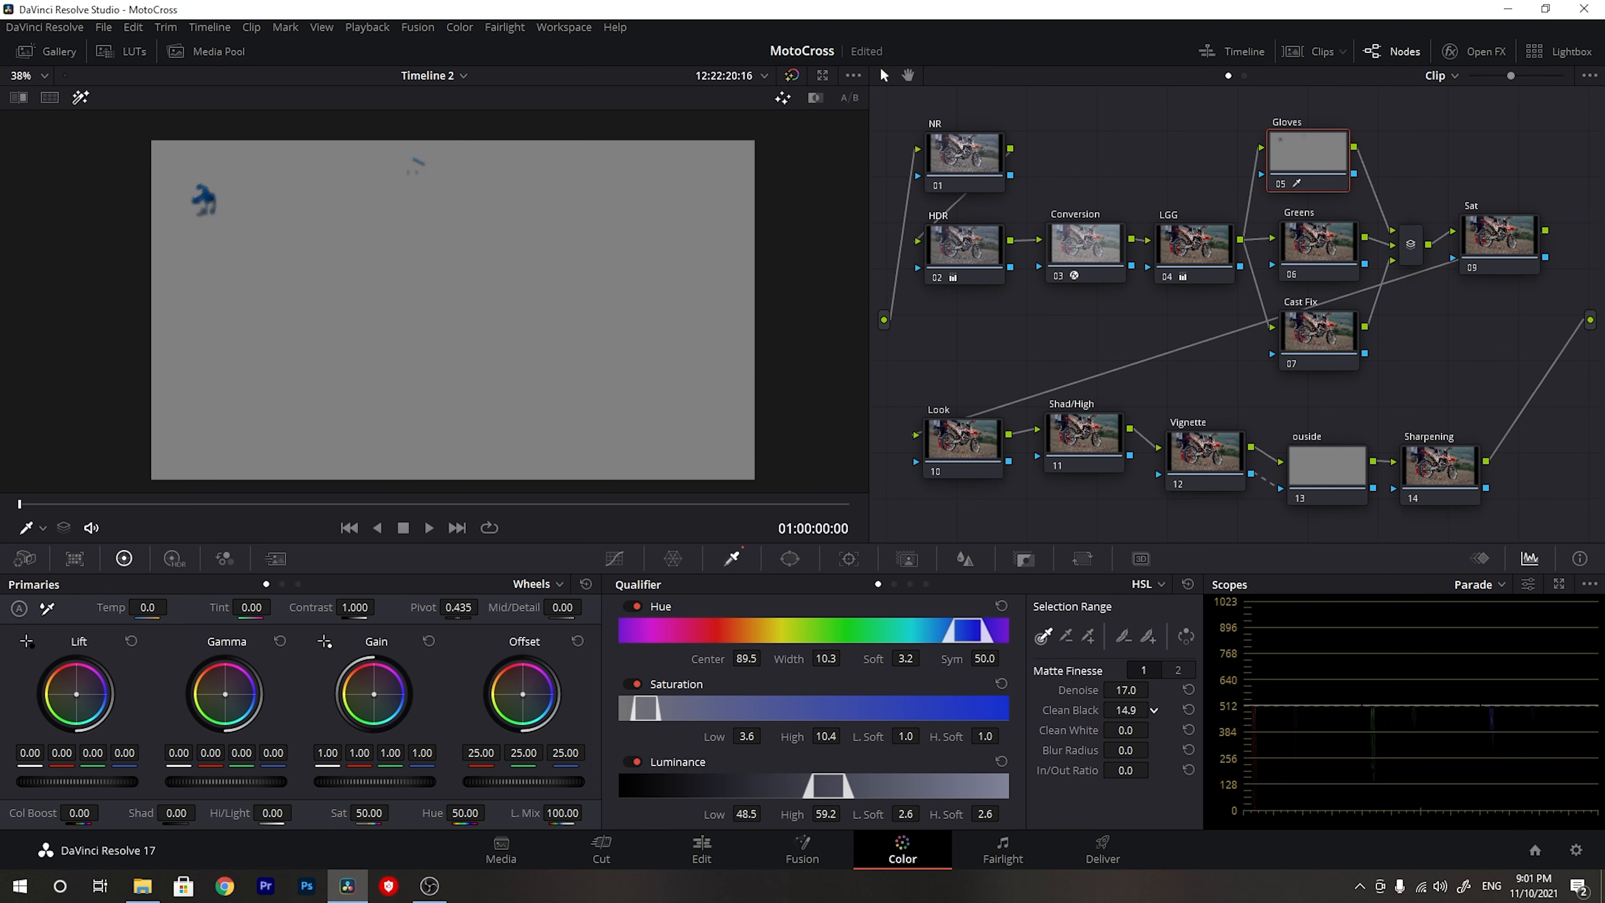
drag(1051, 730, 1163, 730)
click(80, 96)
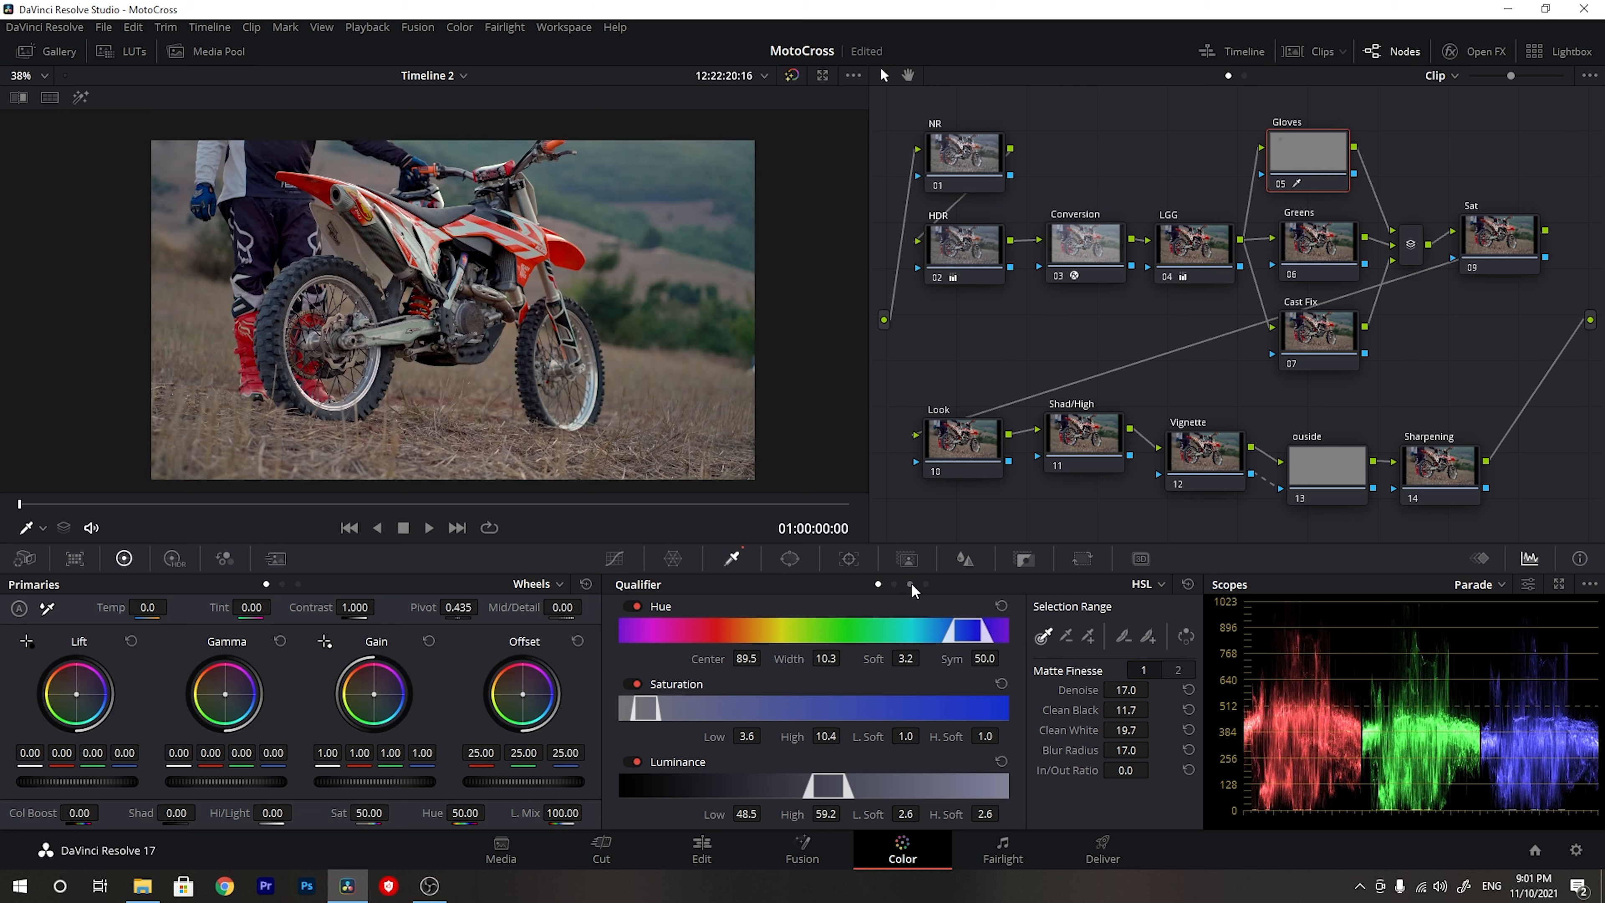
- Sample the glove's blue on the Gloves node's Hue Vs Hue curve
scroll(233, 216, up, 5)
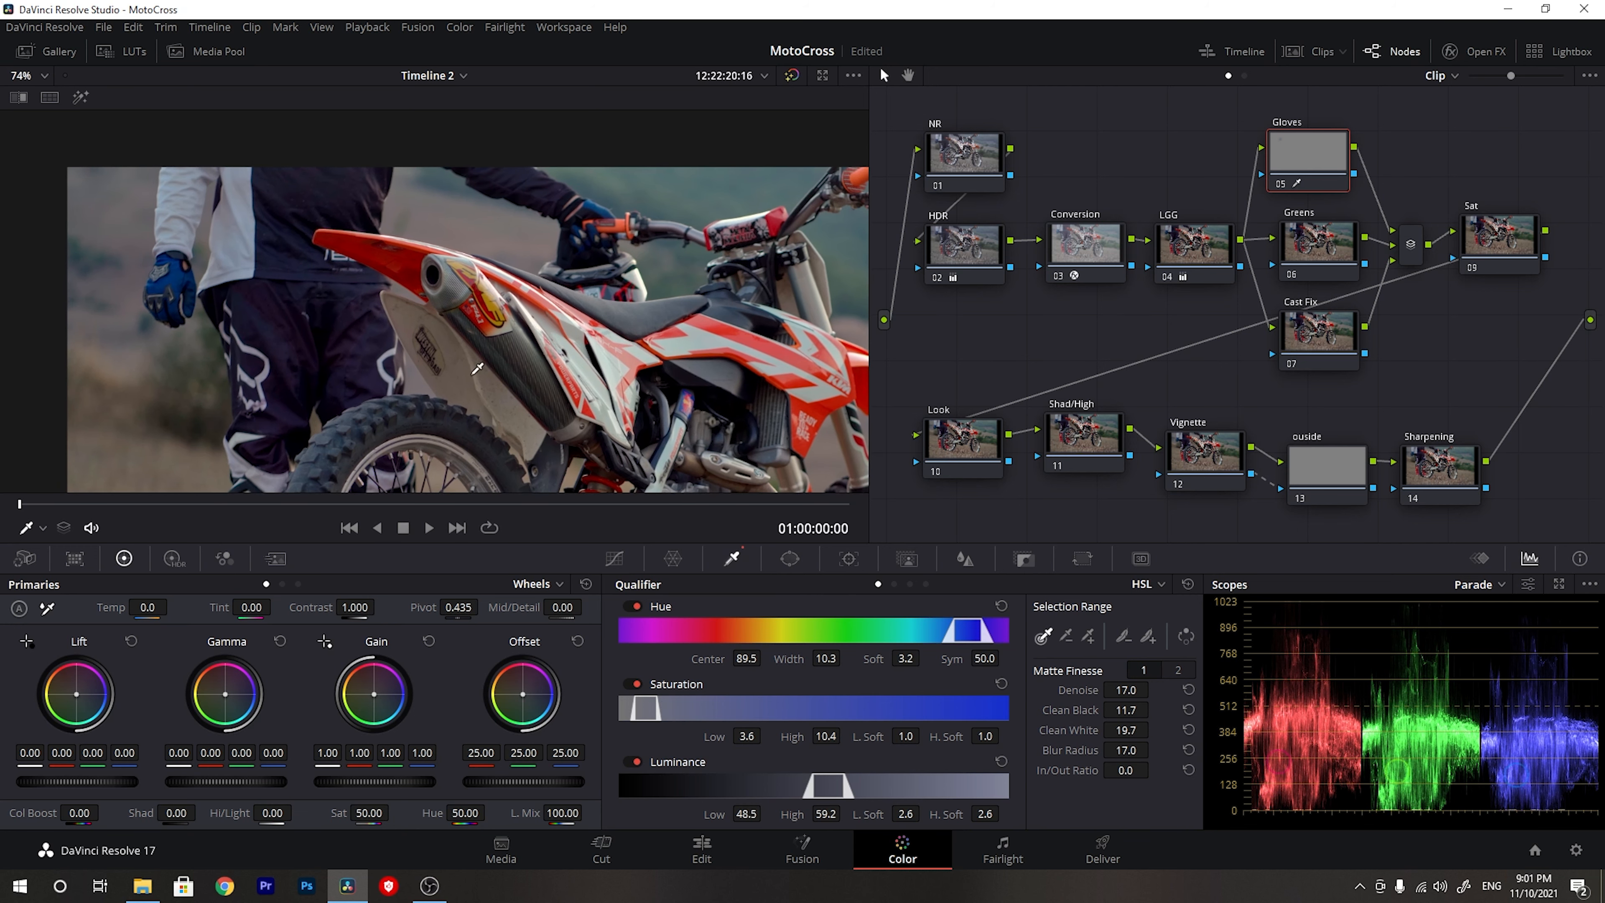
click(616, 559)
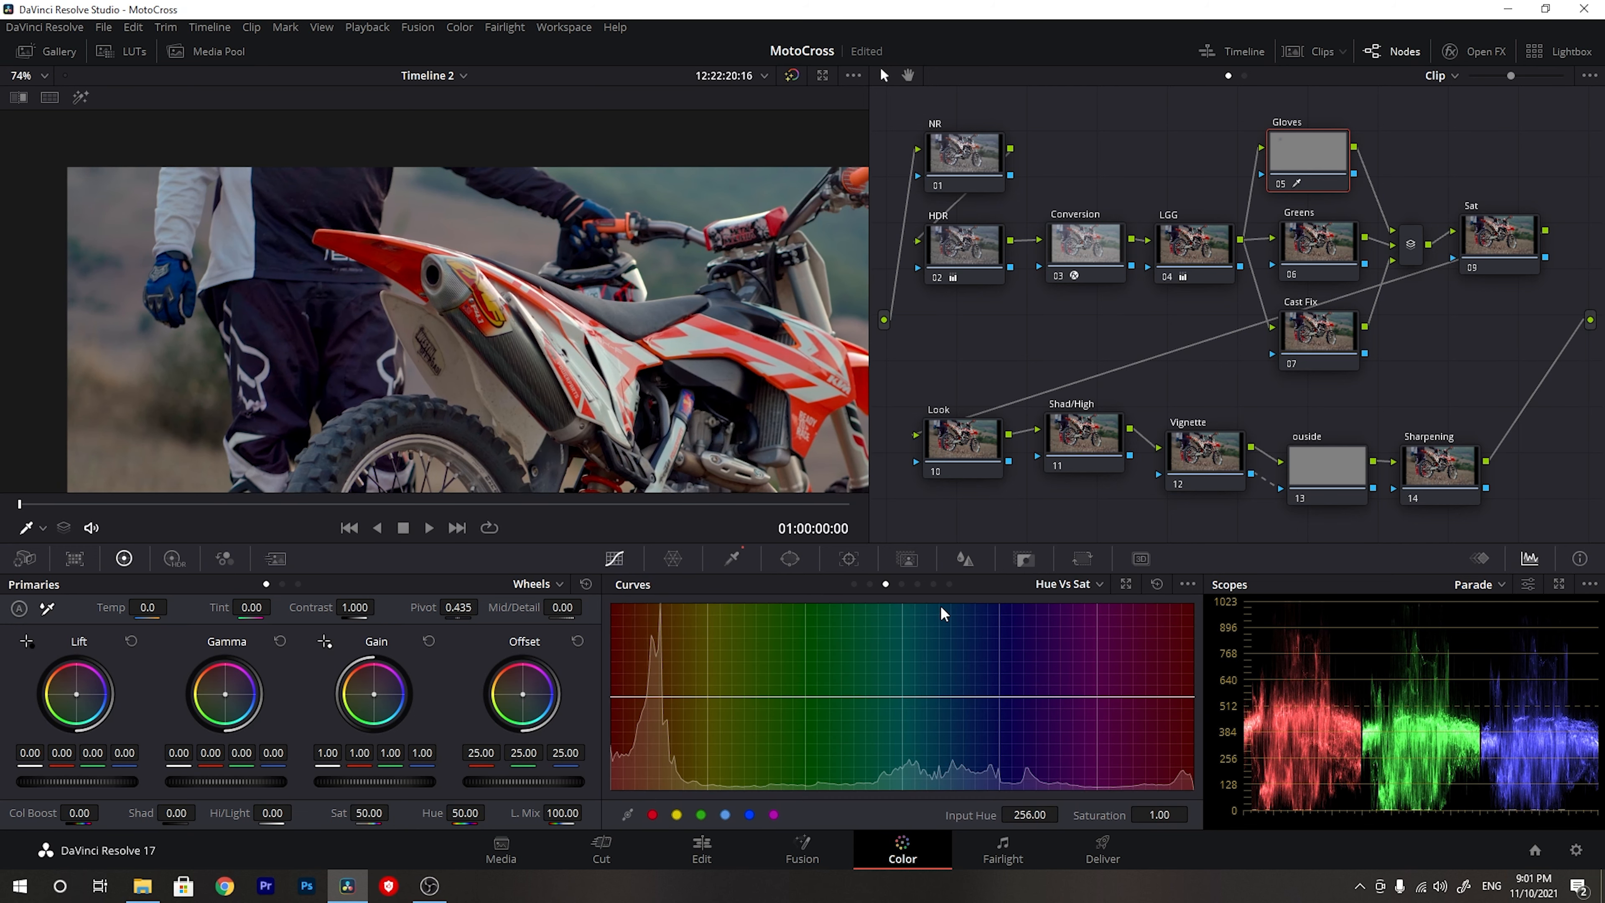
click(870, 584)
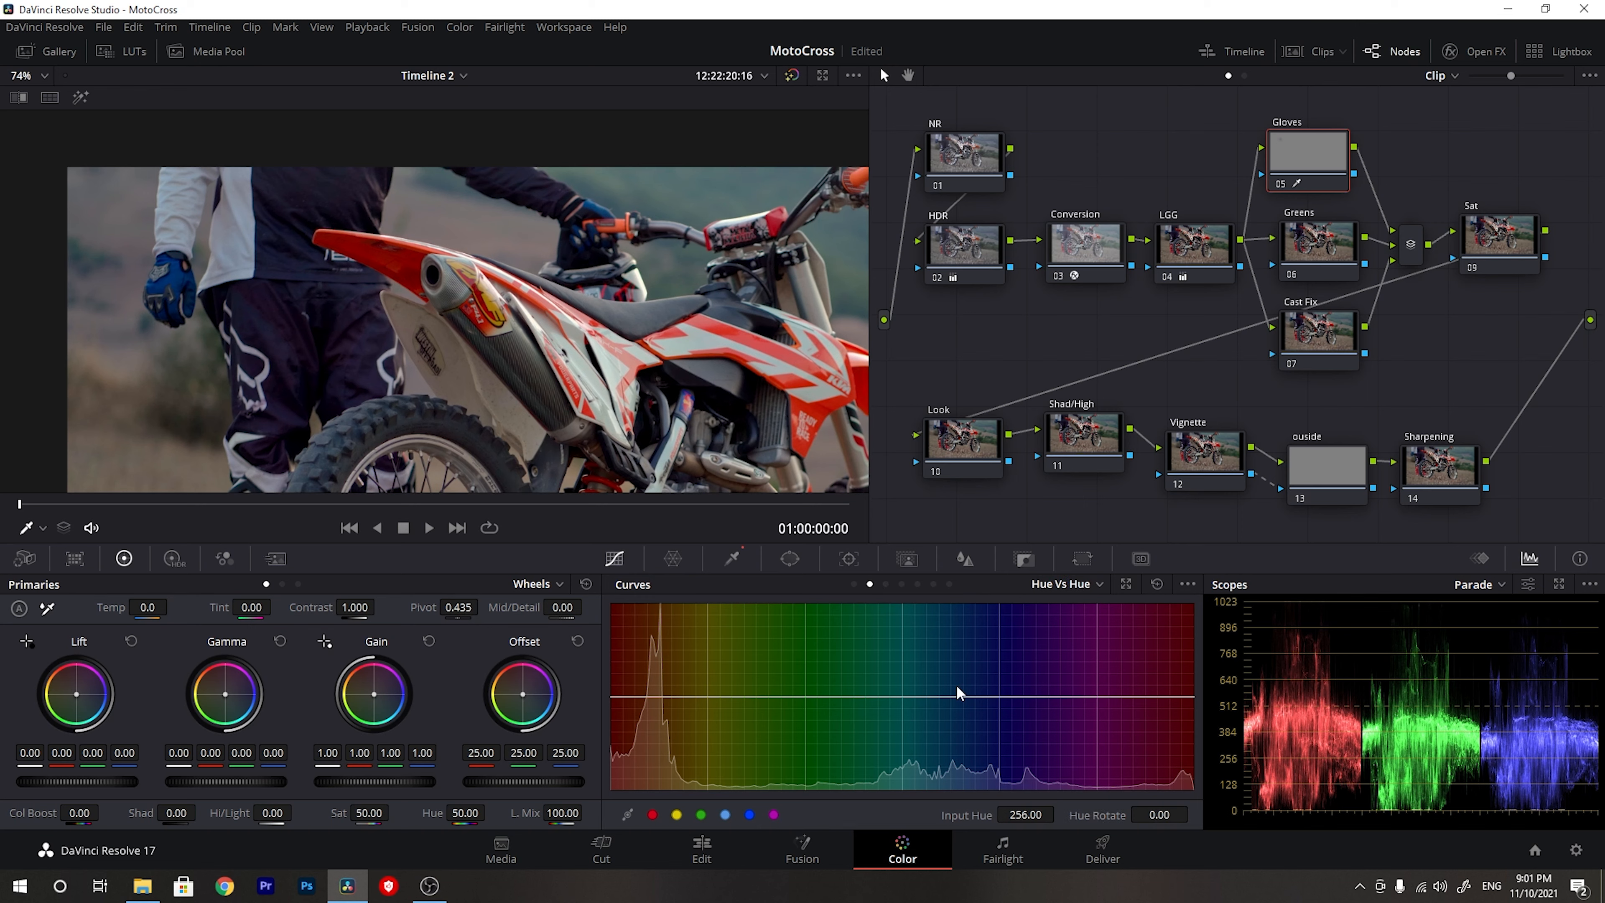
scroll(167, 255, up, 1)
scroll(168, 255, up, 2)
click(69, 262)
- Spread the outer points of the Hue Vs Hue curve around the glove's blue and set the hue rotation to 20
drag(974, 696, 1032, 698)
drag(1114, 818, 1121, 818)
mouse_move(928, 696)
mouse_down()
mouse_move(874, 696)
mouse_move(958, 676)
mouse_move(960, 712)
mouse_move(953, 689)
mouse_up()
double_click(1103, 819)
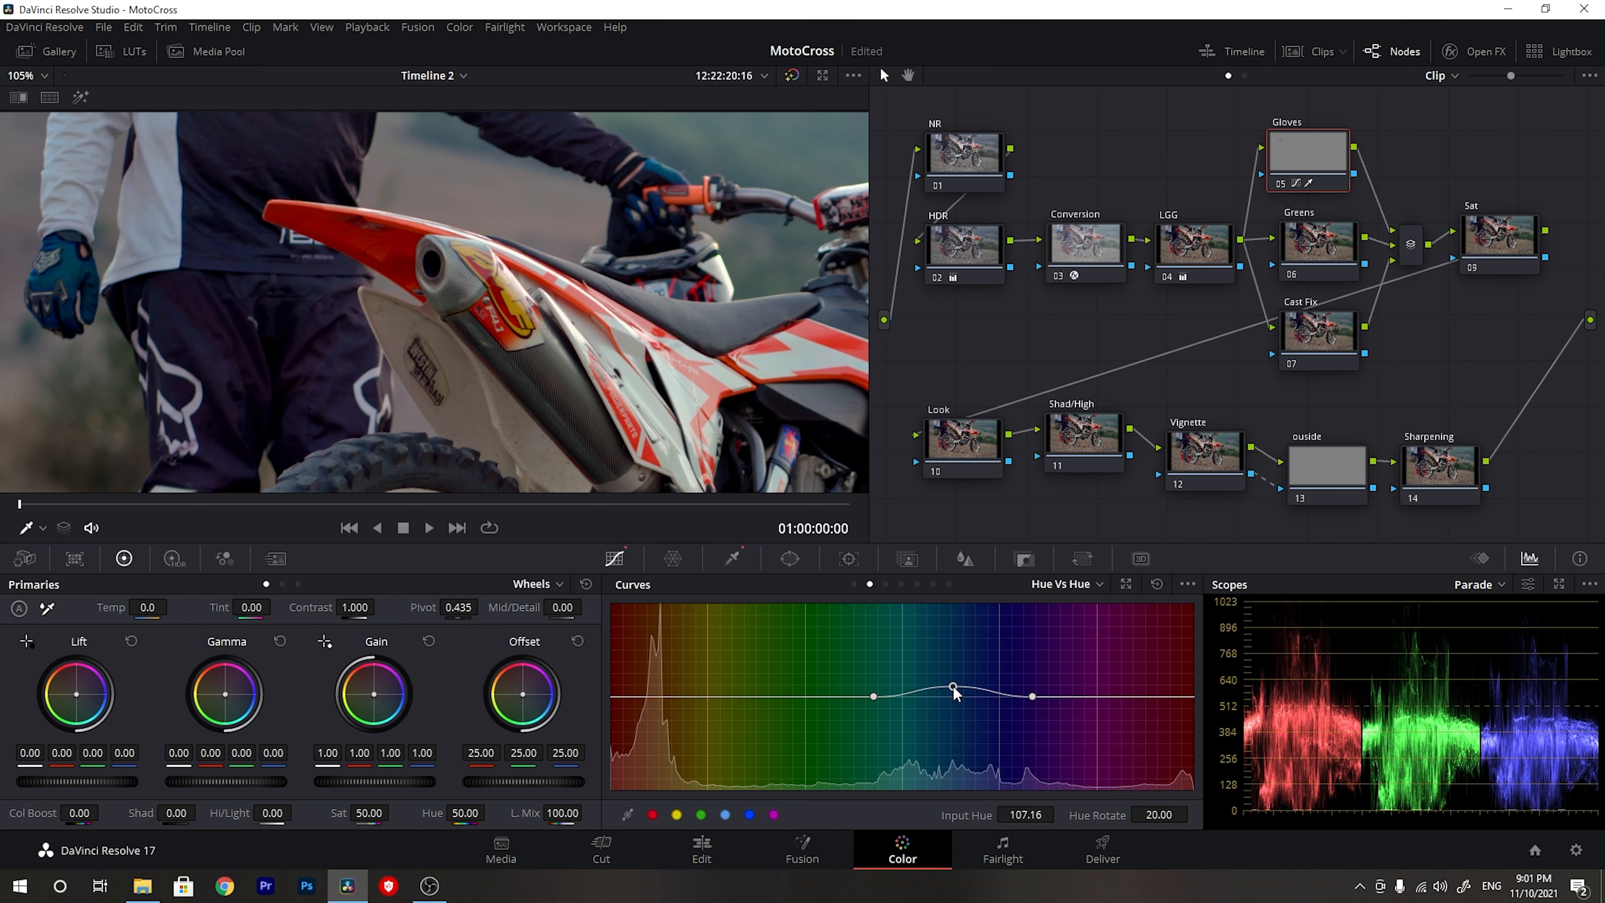
scroll(385, 297, down, 3)
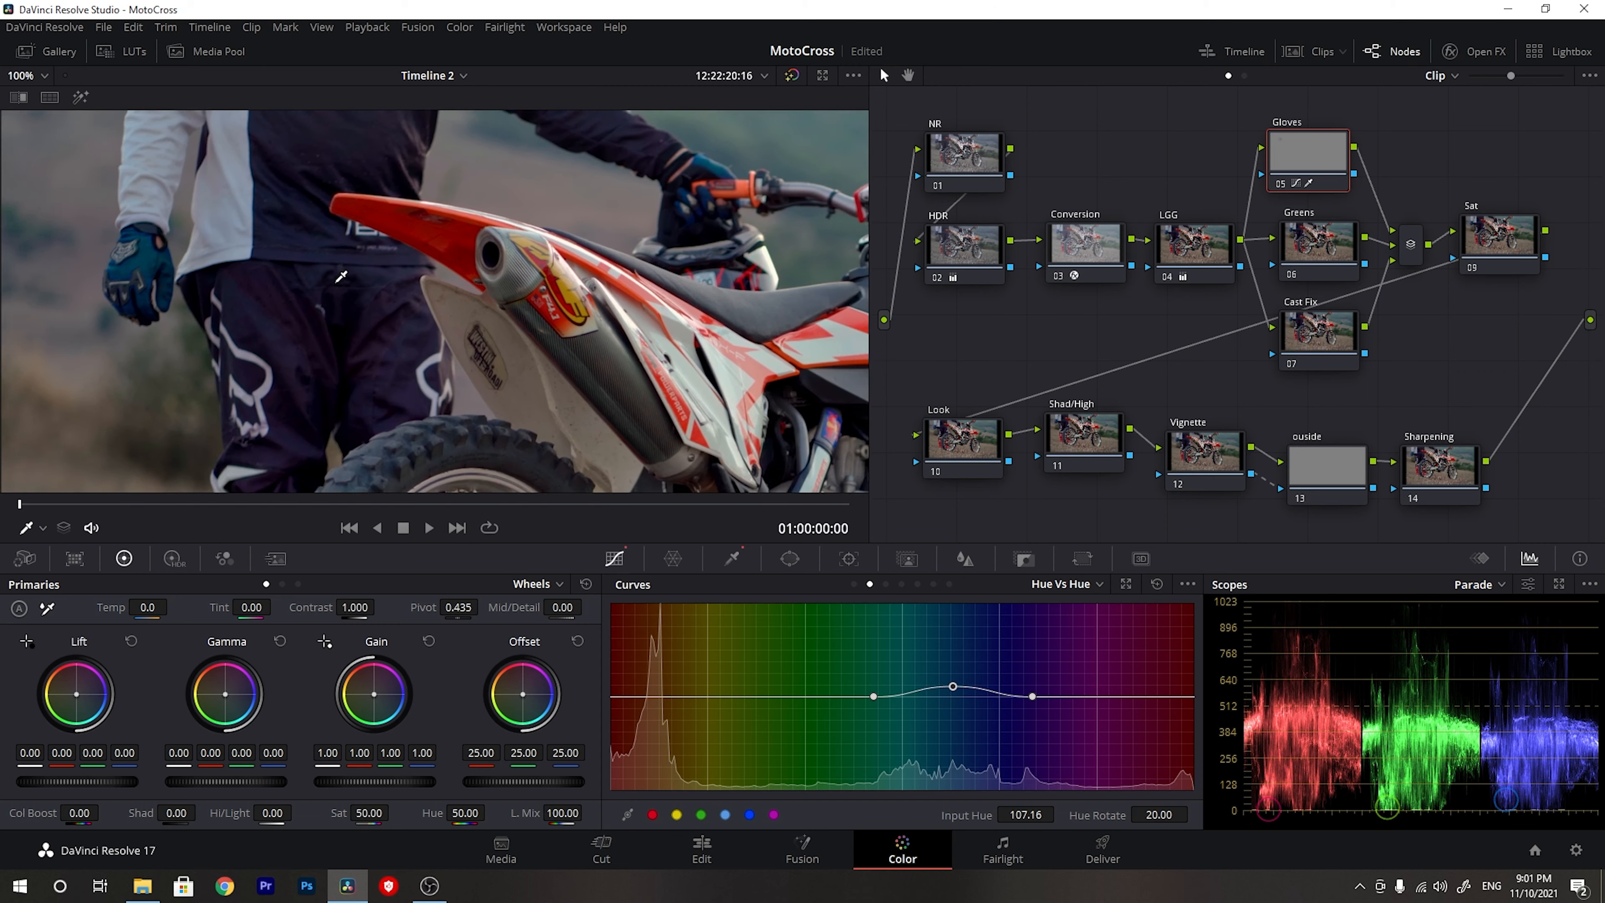
scroll(371, 282, up, 1)
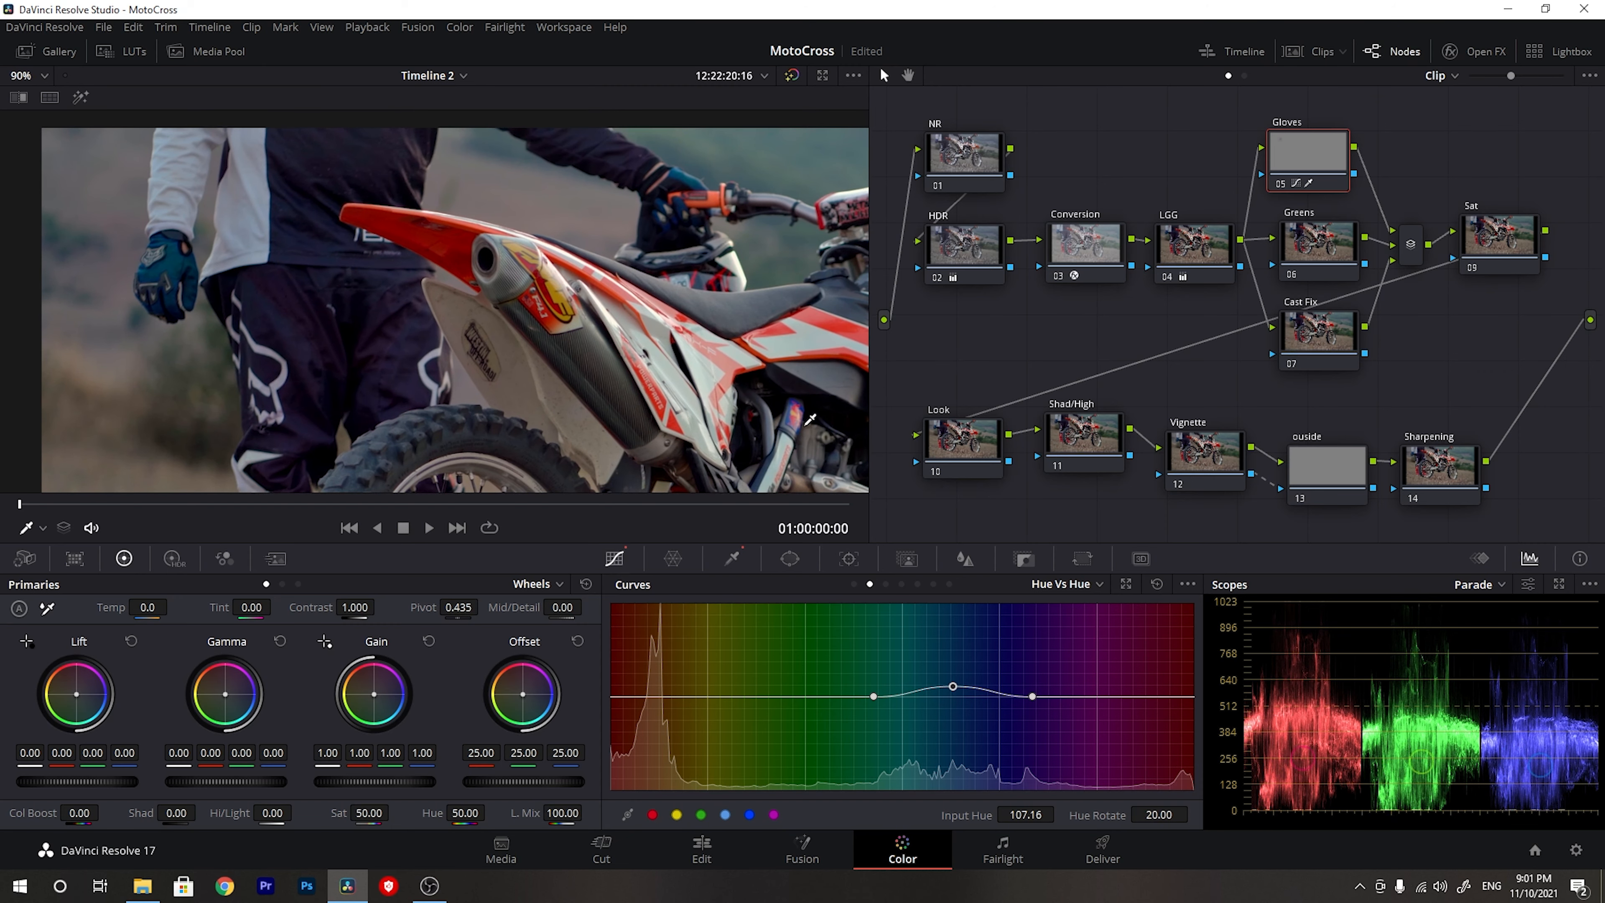
- Sample the glove's color on the Gloves node's Hue Vs Sat curve
click(1067, 586)
click(1090, 639)
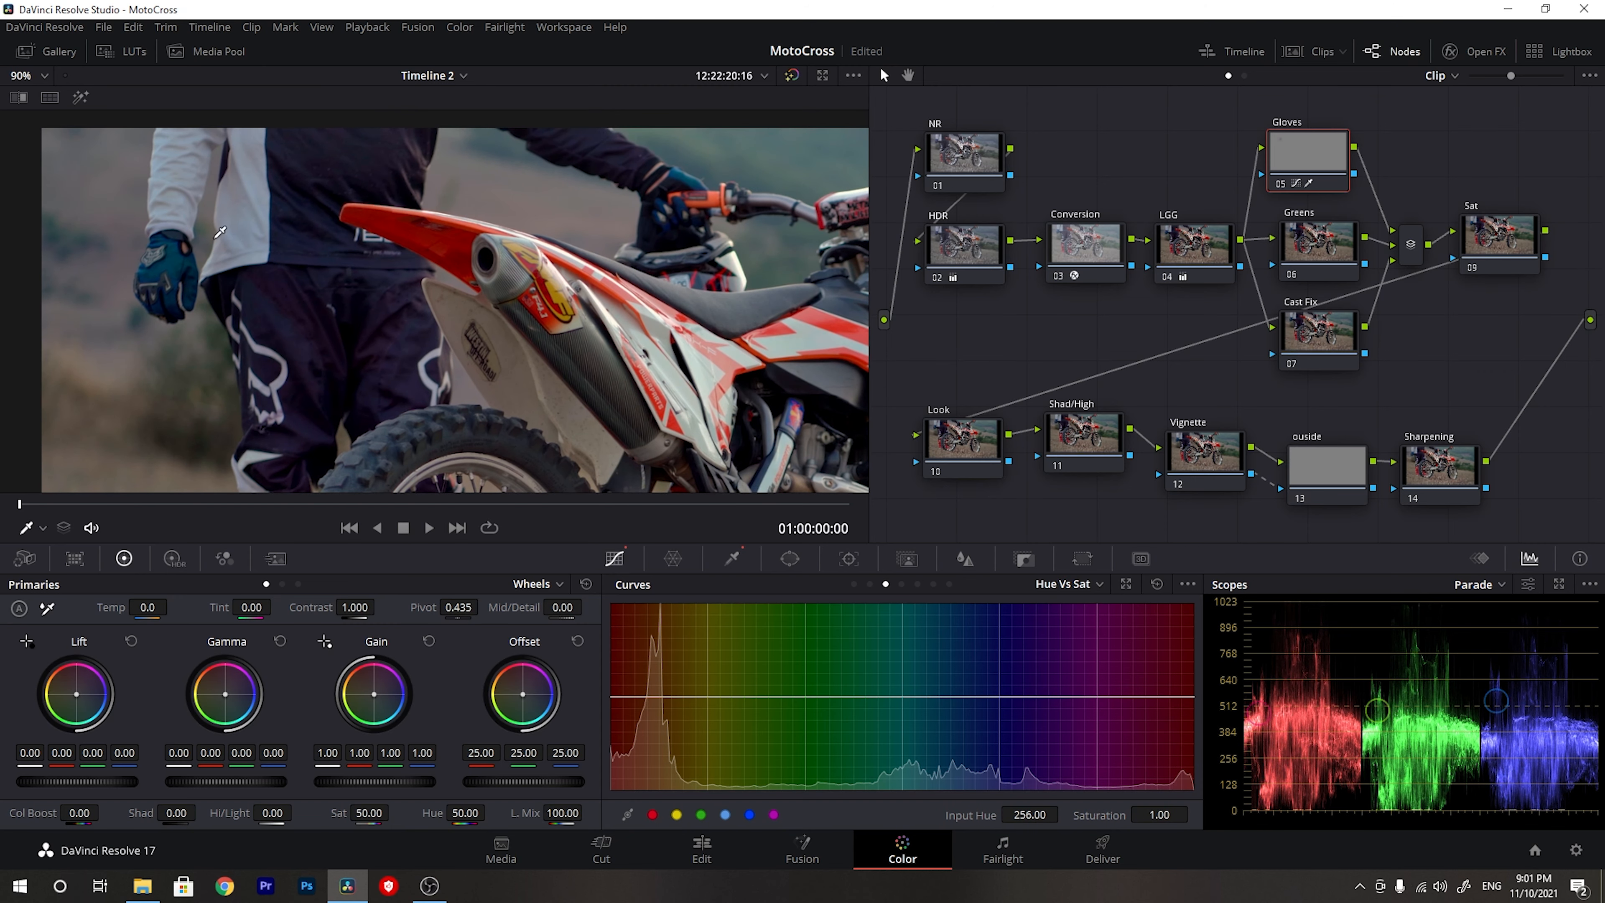
scroll(220, 232, up, 3)
click(63, 244)
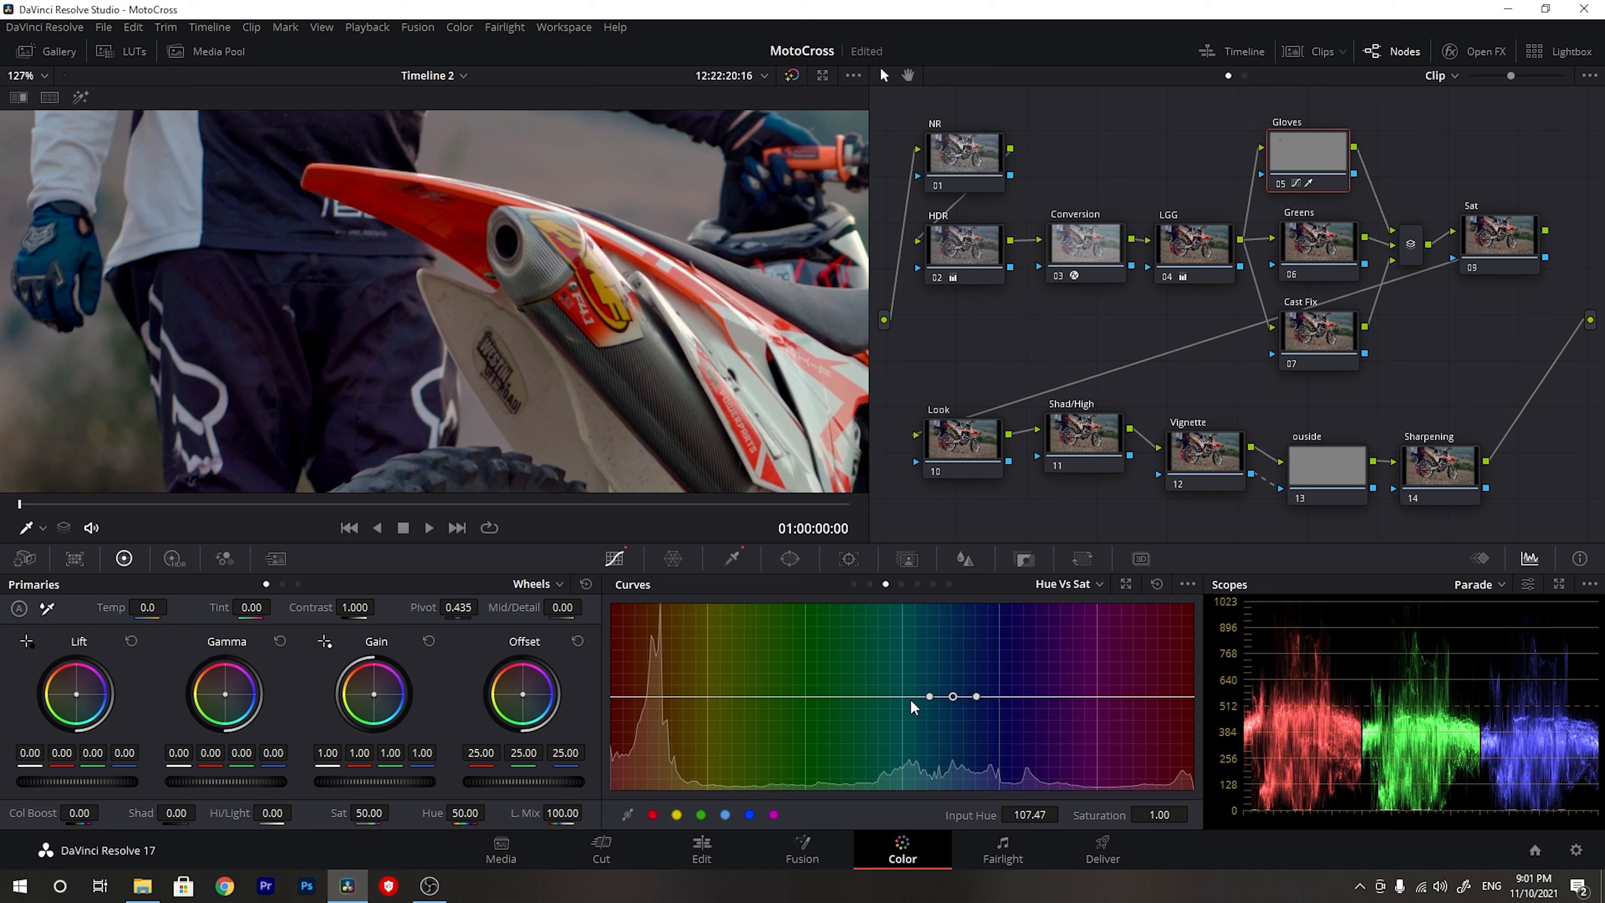
- Spread the outer Hue Vs Sat points around the glove's color and lower the center point's saturation to 0.83
drag(924, 696, 875, 697)
mouse_move(977, 695)
mouse_down()
mouse_move(1050, 698)
mouse_move(954, 698)
mouse_move(958, 713)
mouse_up()
double_click(1112, 819)
- Examine the recolored gloves up close and in the whole frame, comparing the shot with the Gloves node off and on
scroll(498, 306, down, 1)
scroll(498, 306, down, 6)
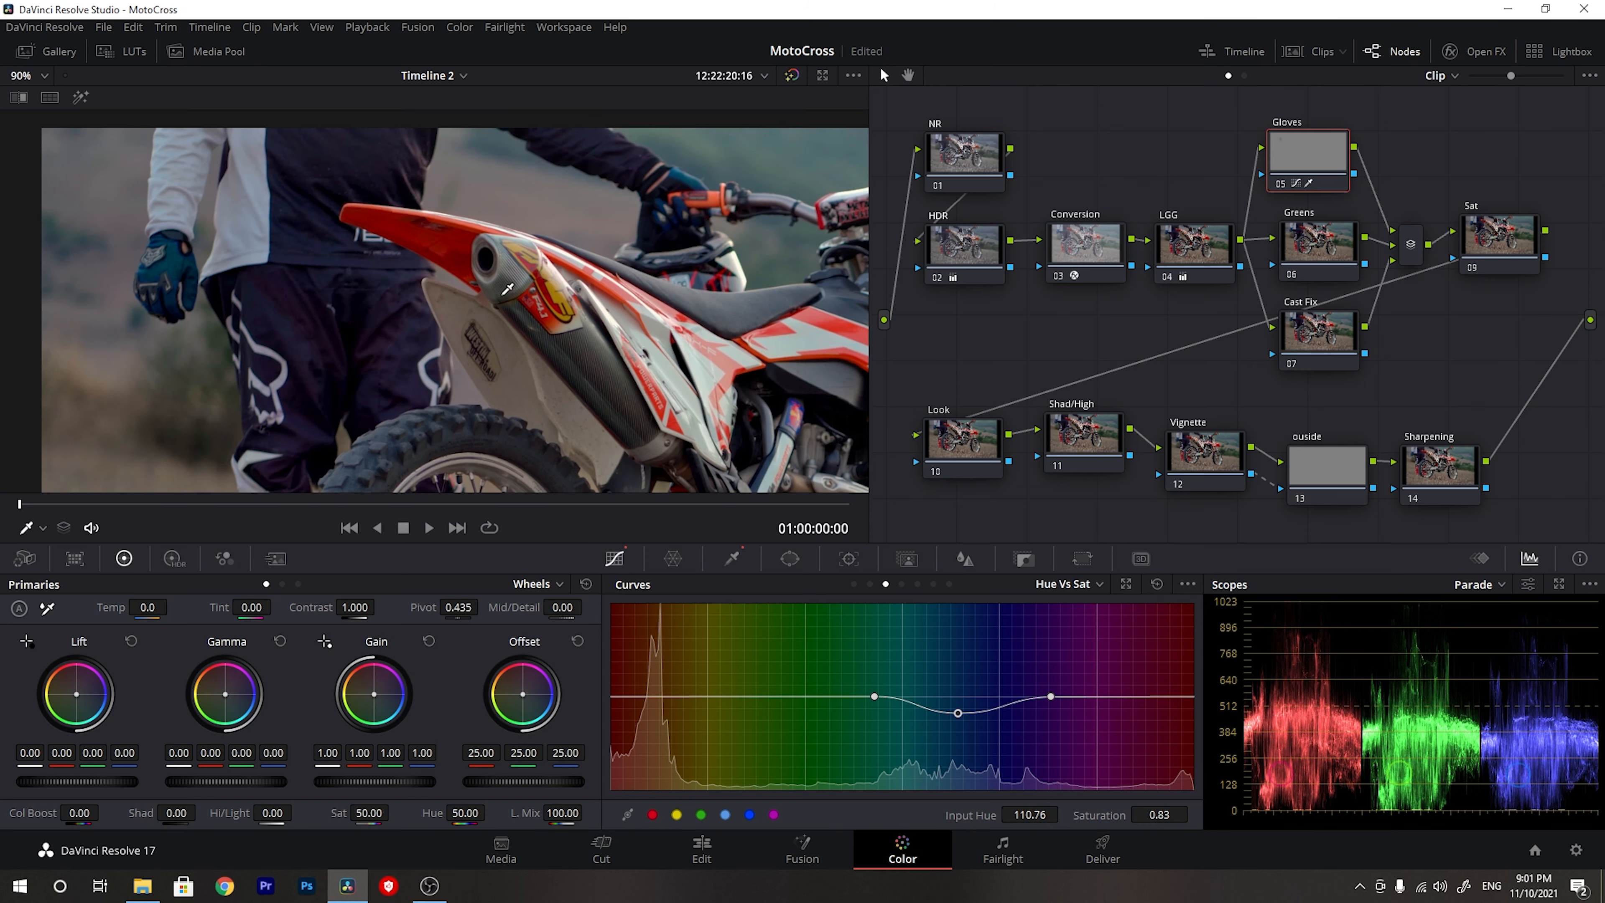
scroll(431, 234, down, 3)
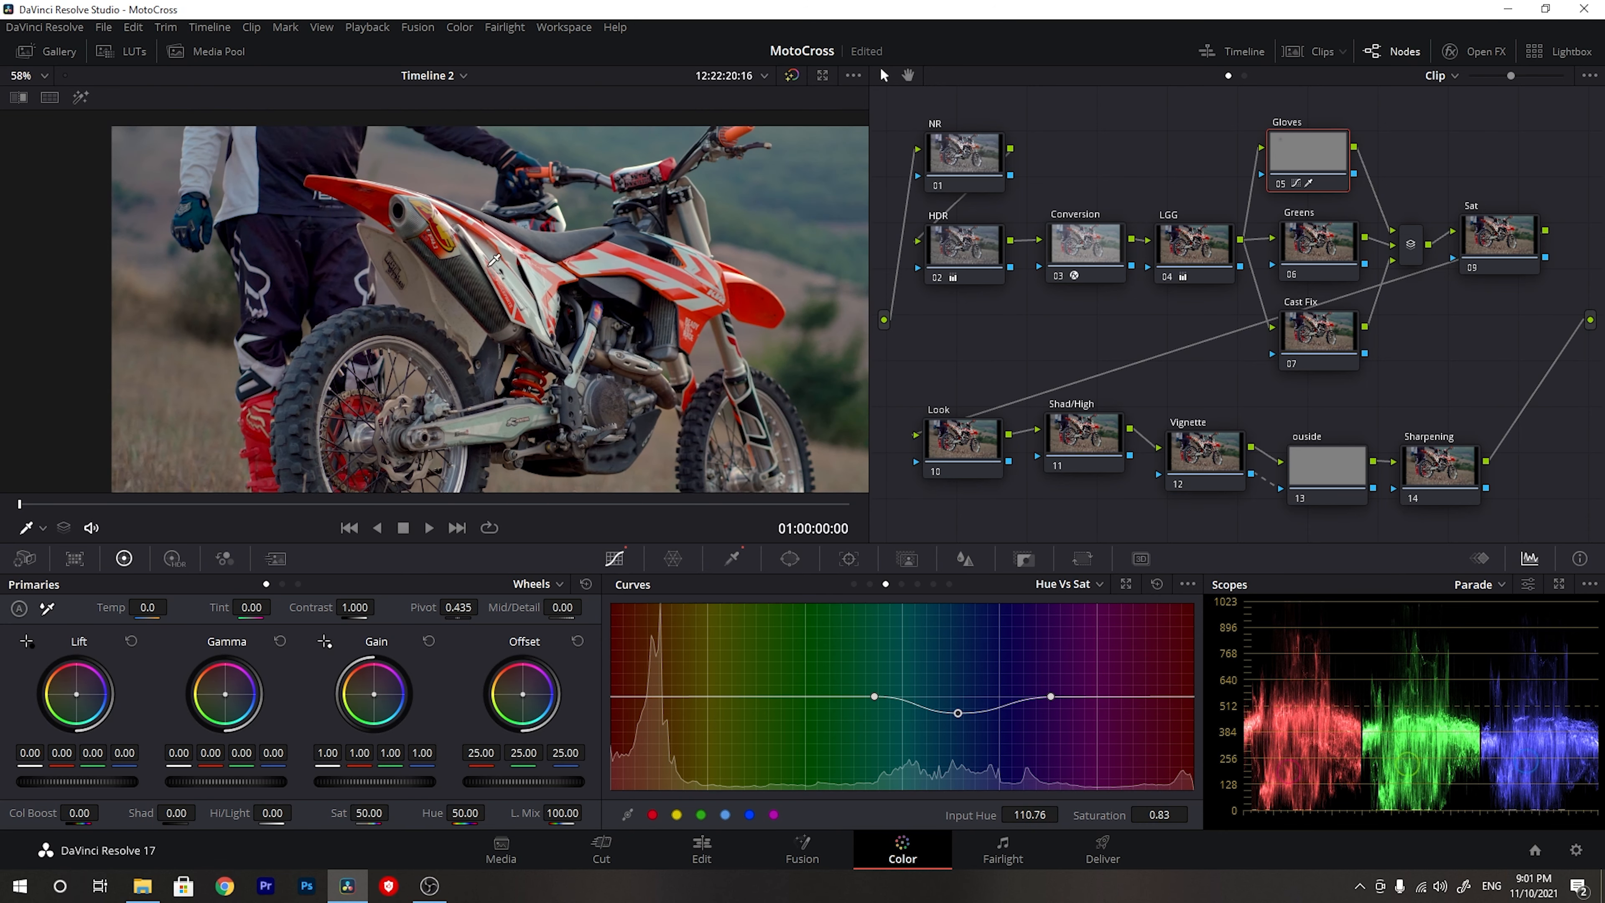
scroll(690, 295, up, 1)
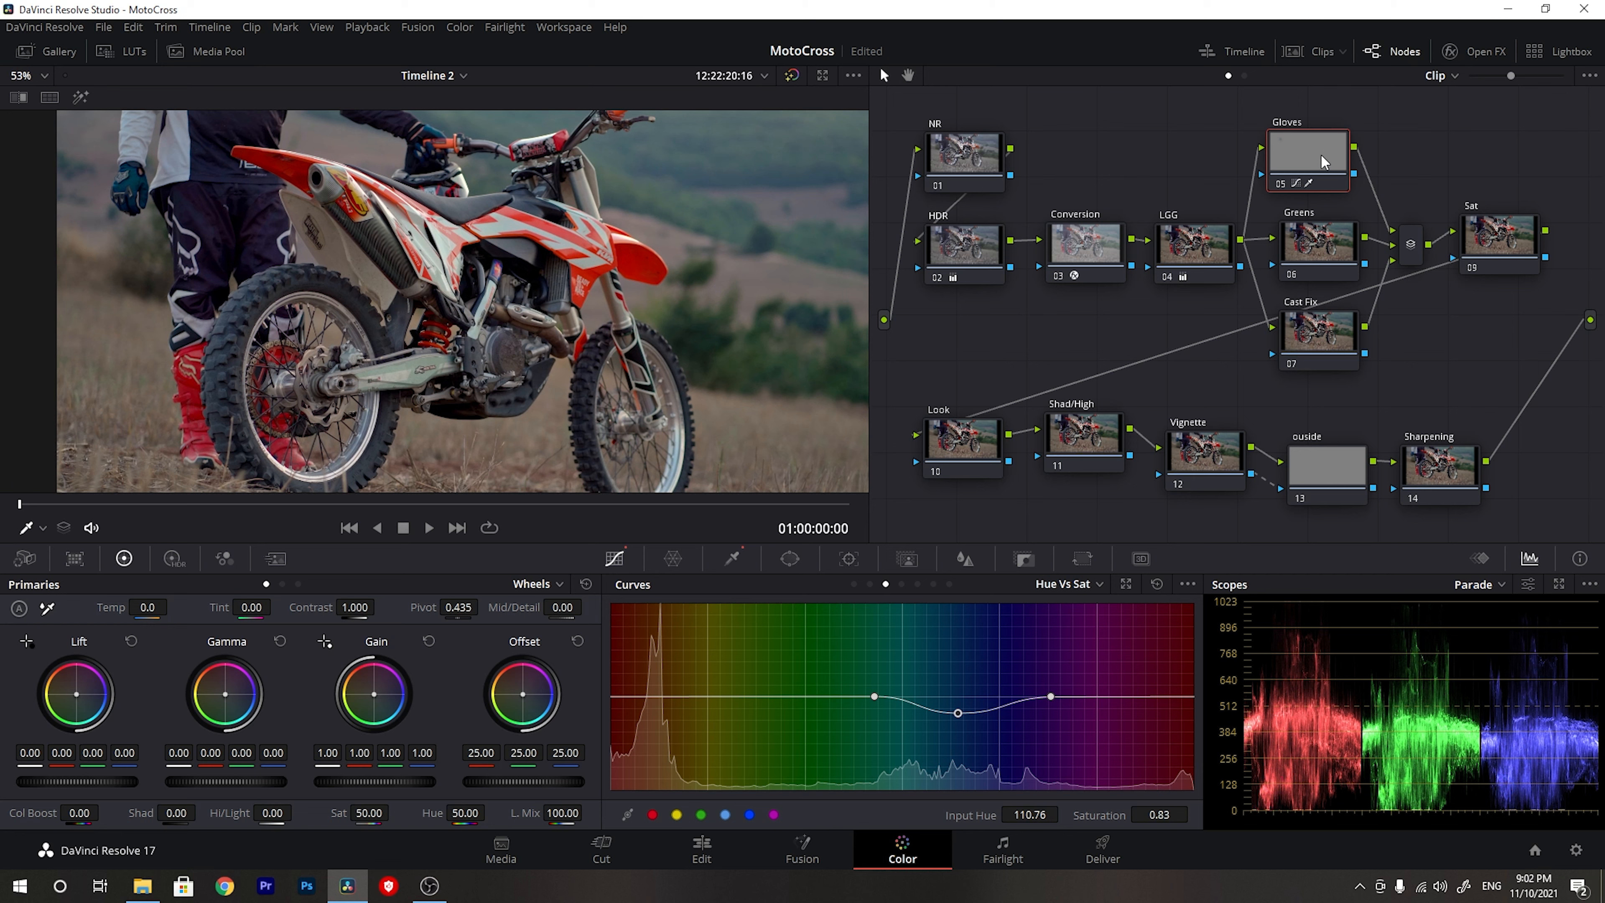
scroll(374, 277, up, 5)
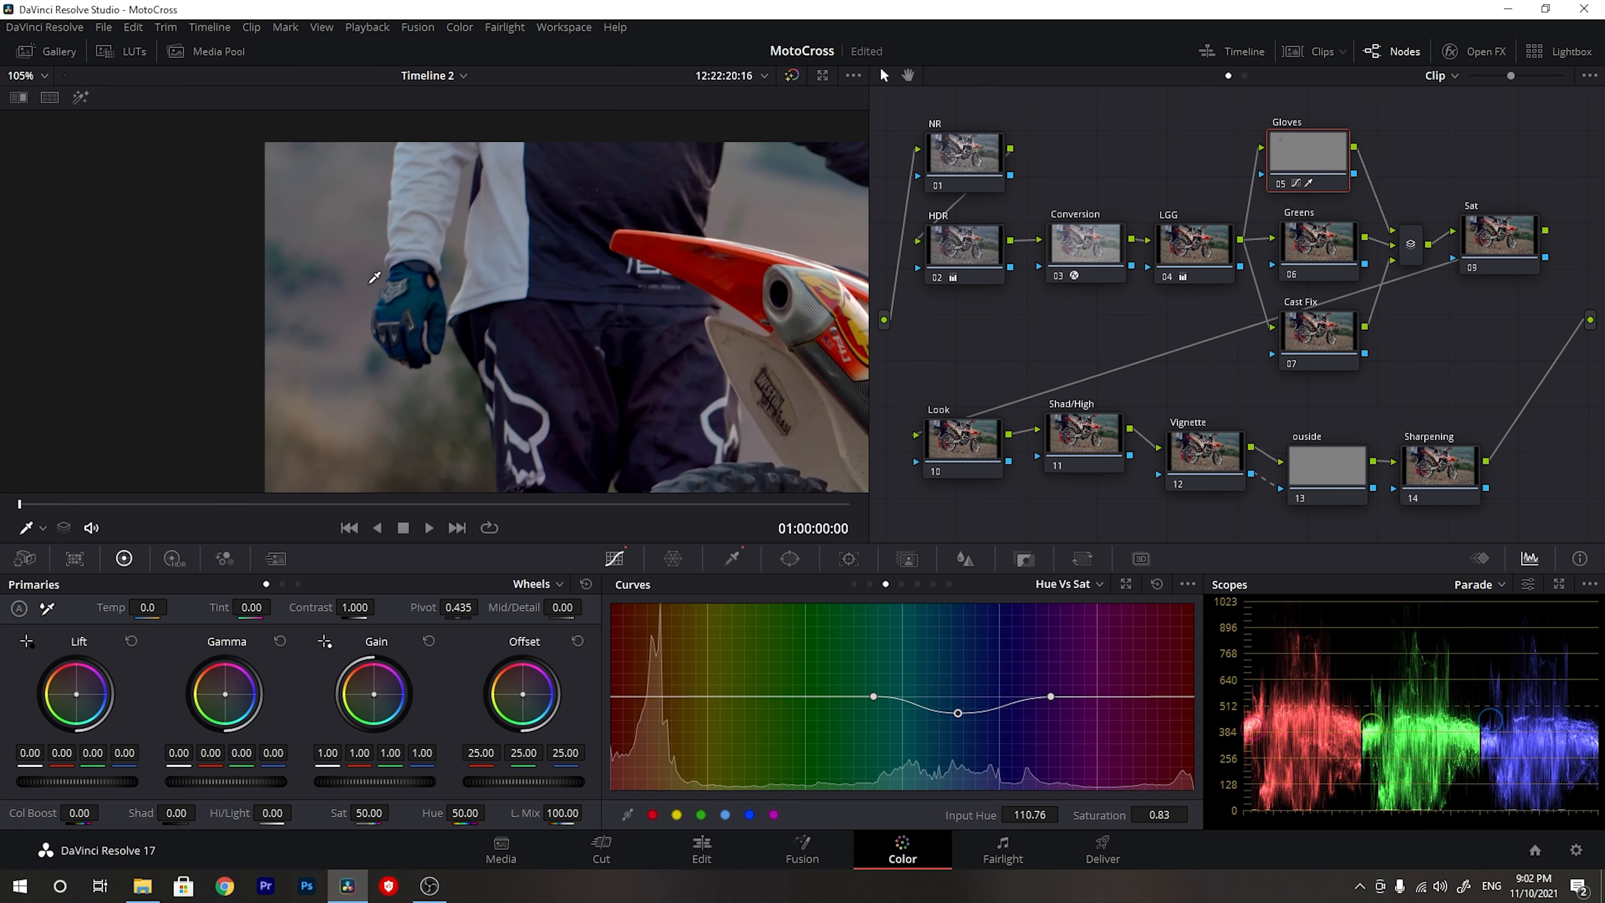
scroll(430, 304, up, 1)
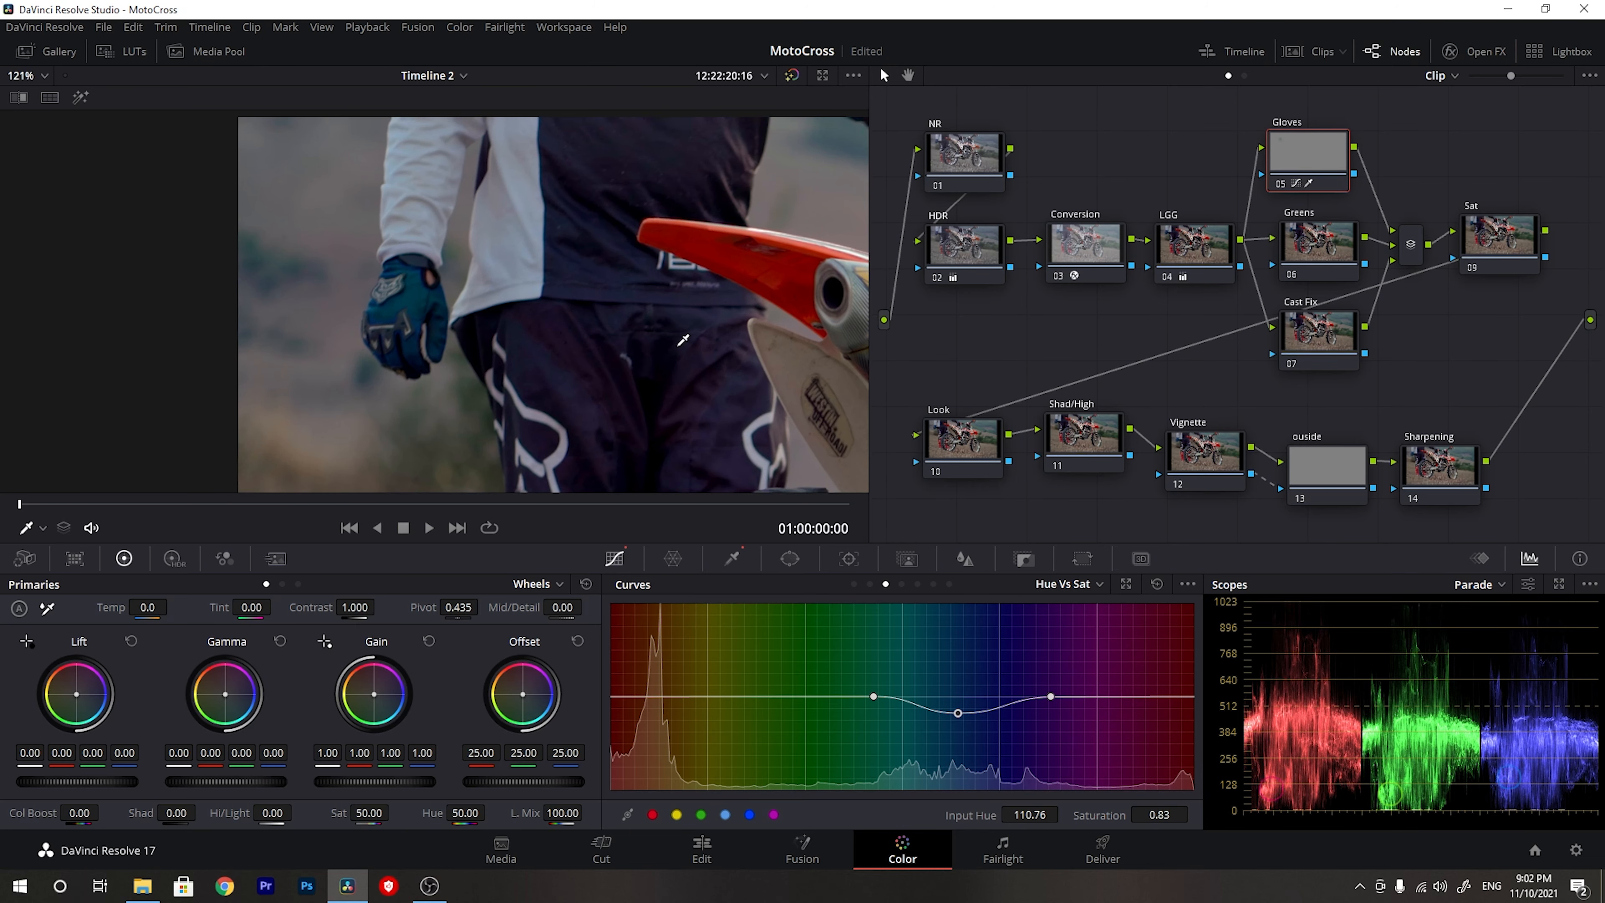
scroll(480, 310, down, 2)
scroll(404, 298, up, 2)
scroll(323, 298, down, 2)
scroll(272, 307, up, 1)
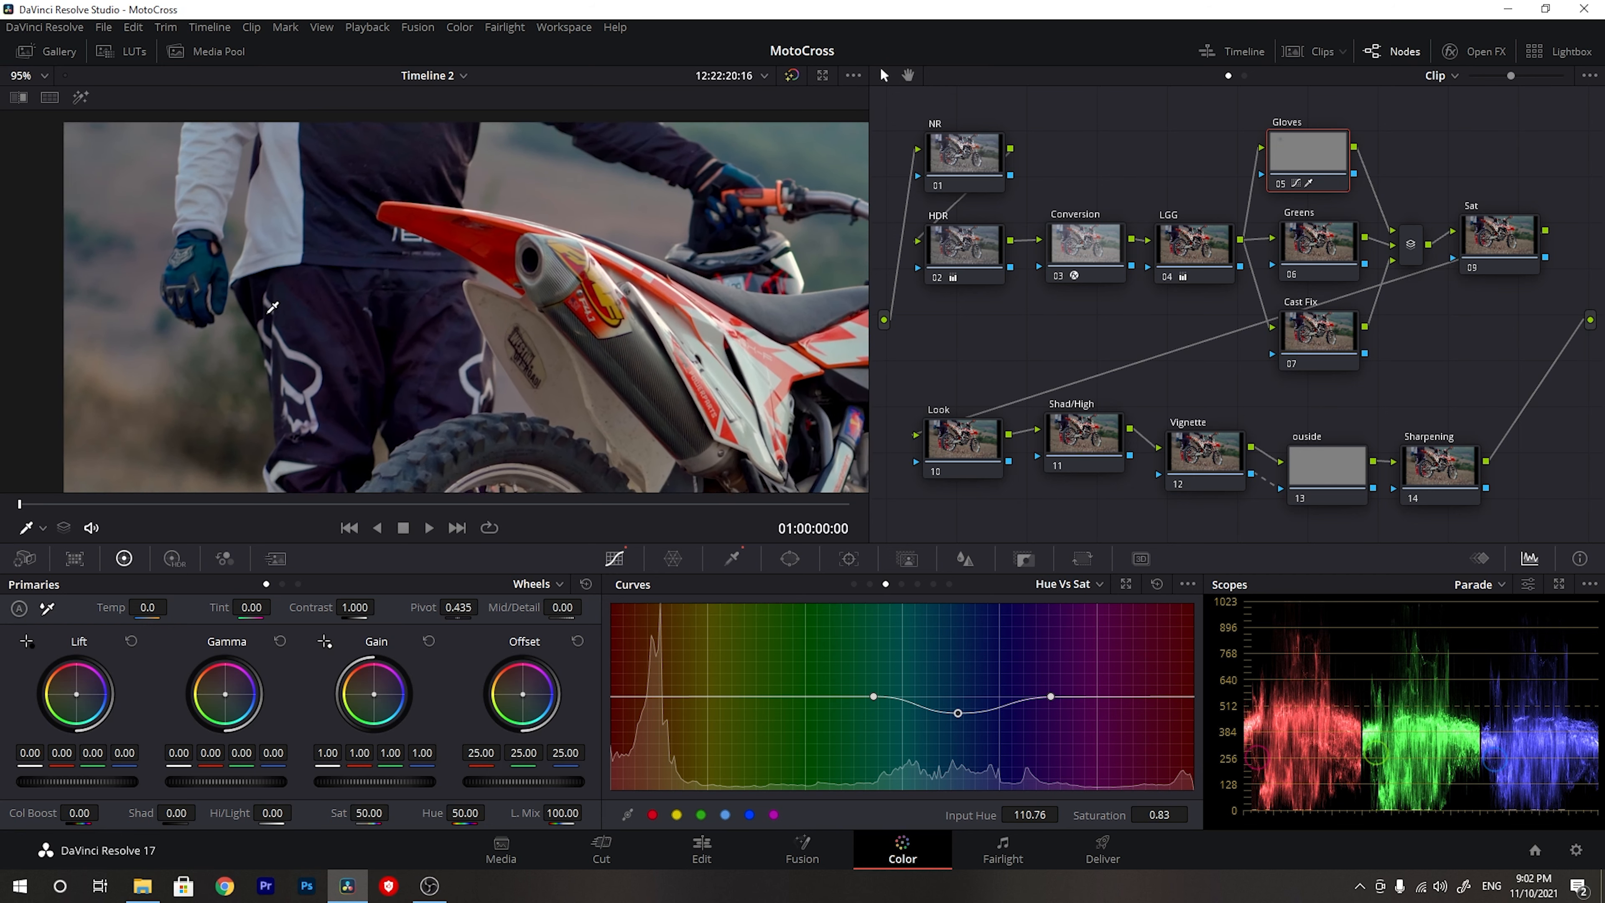
scroll(273, 308, up, 1)
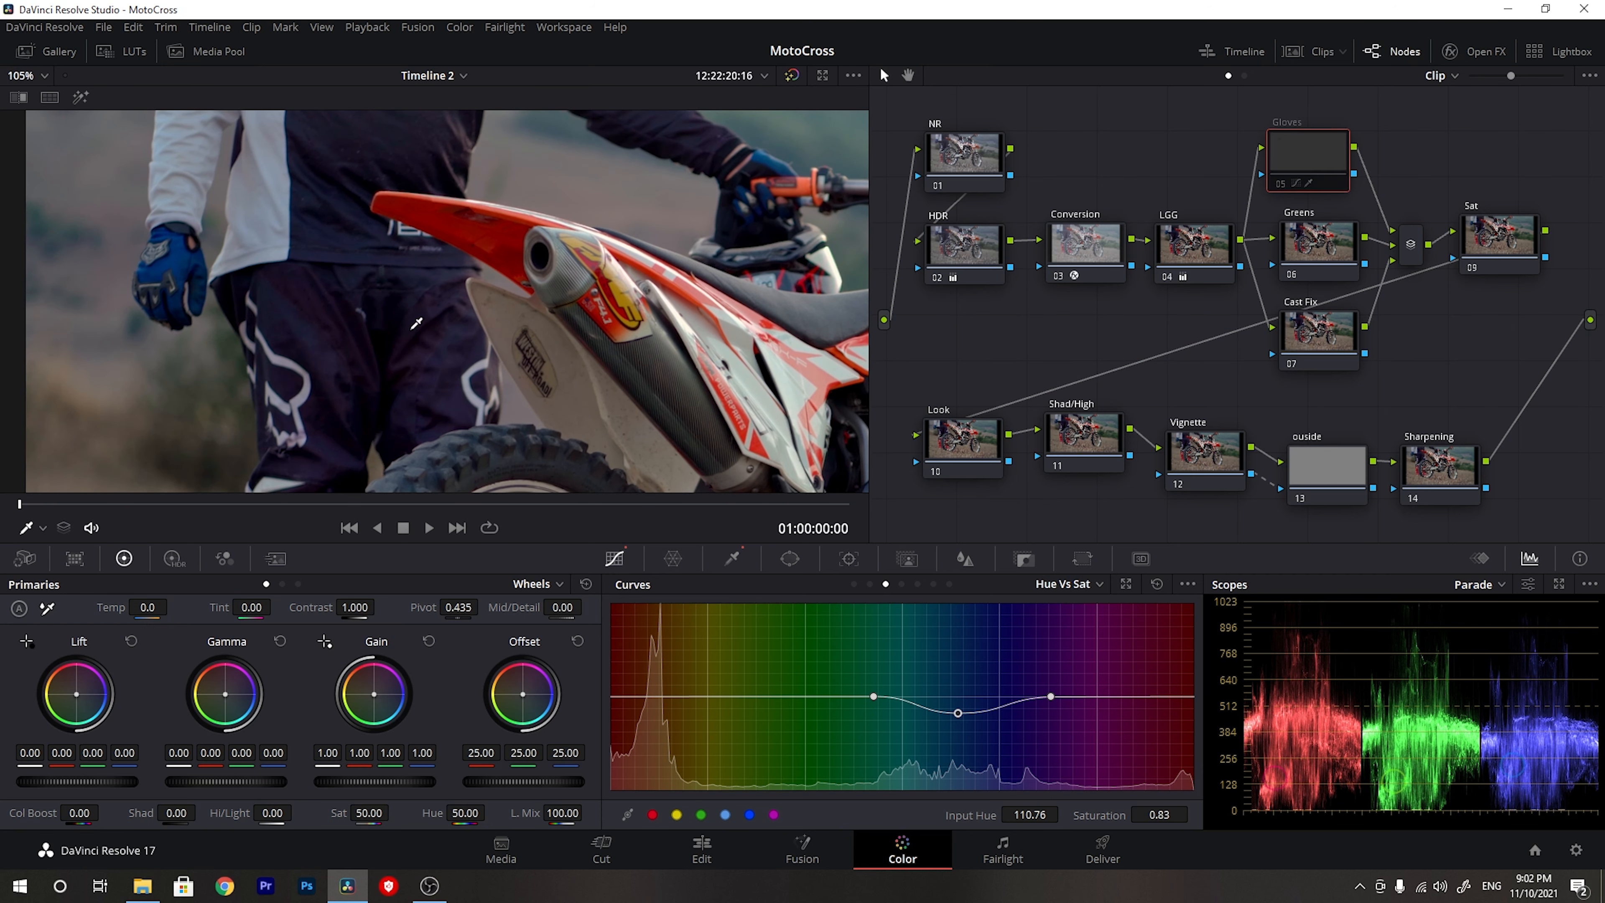
scroll(287, 291, down, 6)
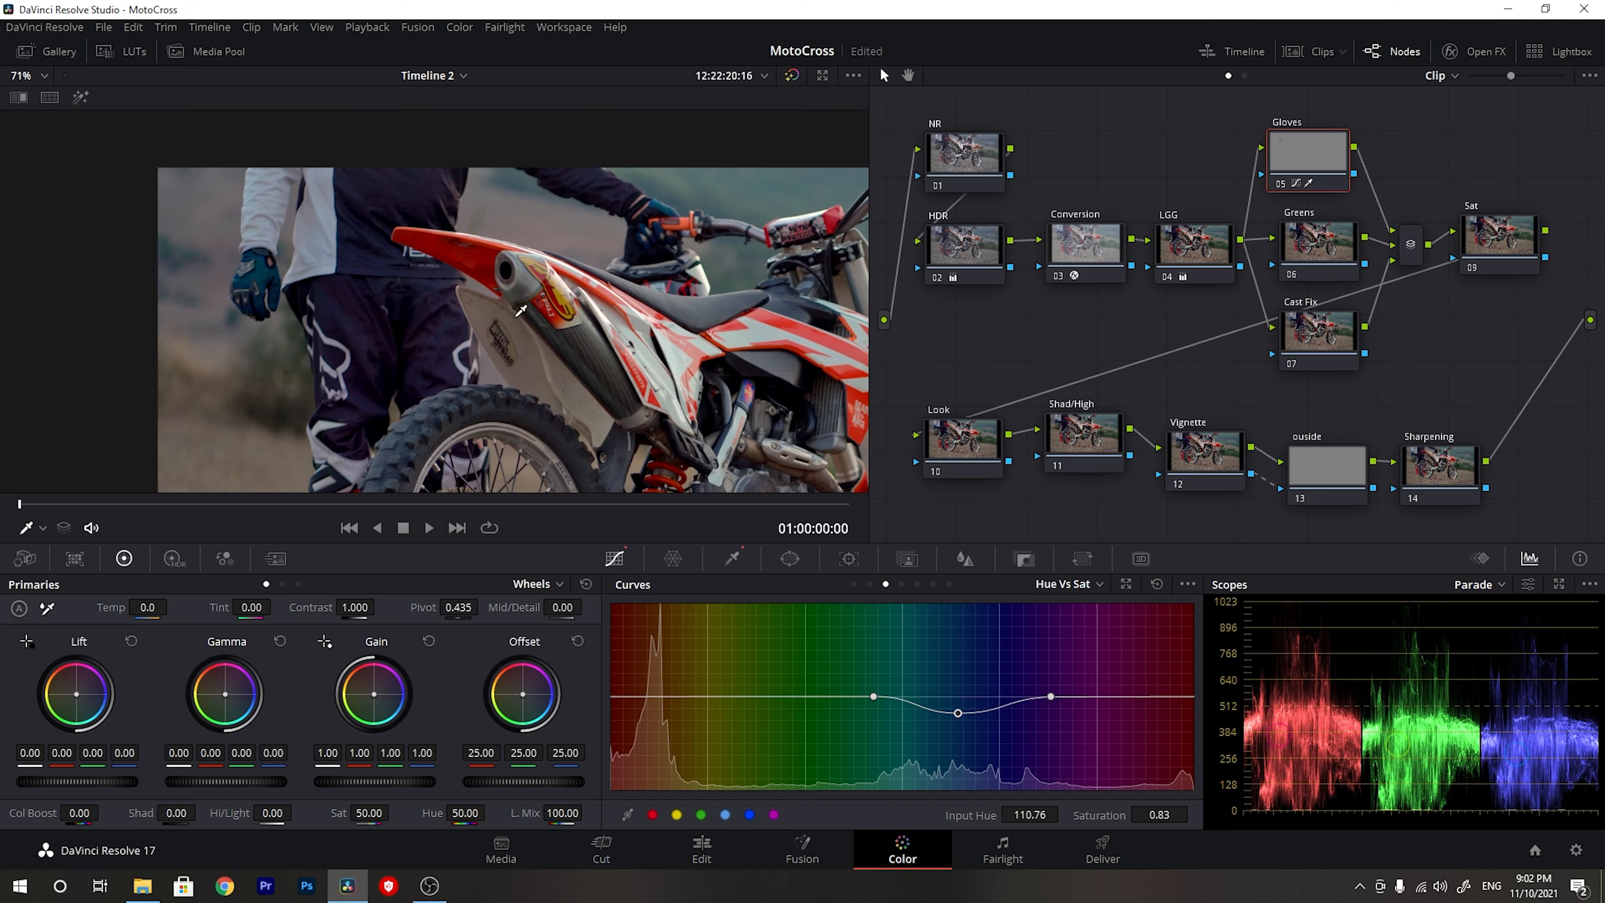
scroll(567, 257, down, 1)
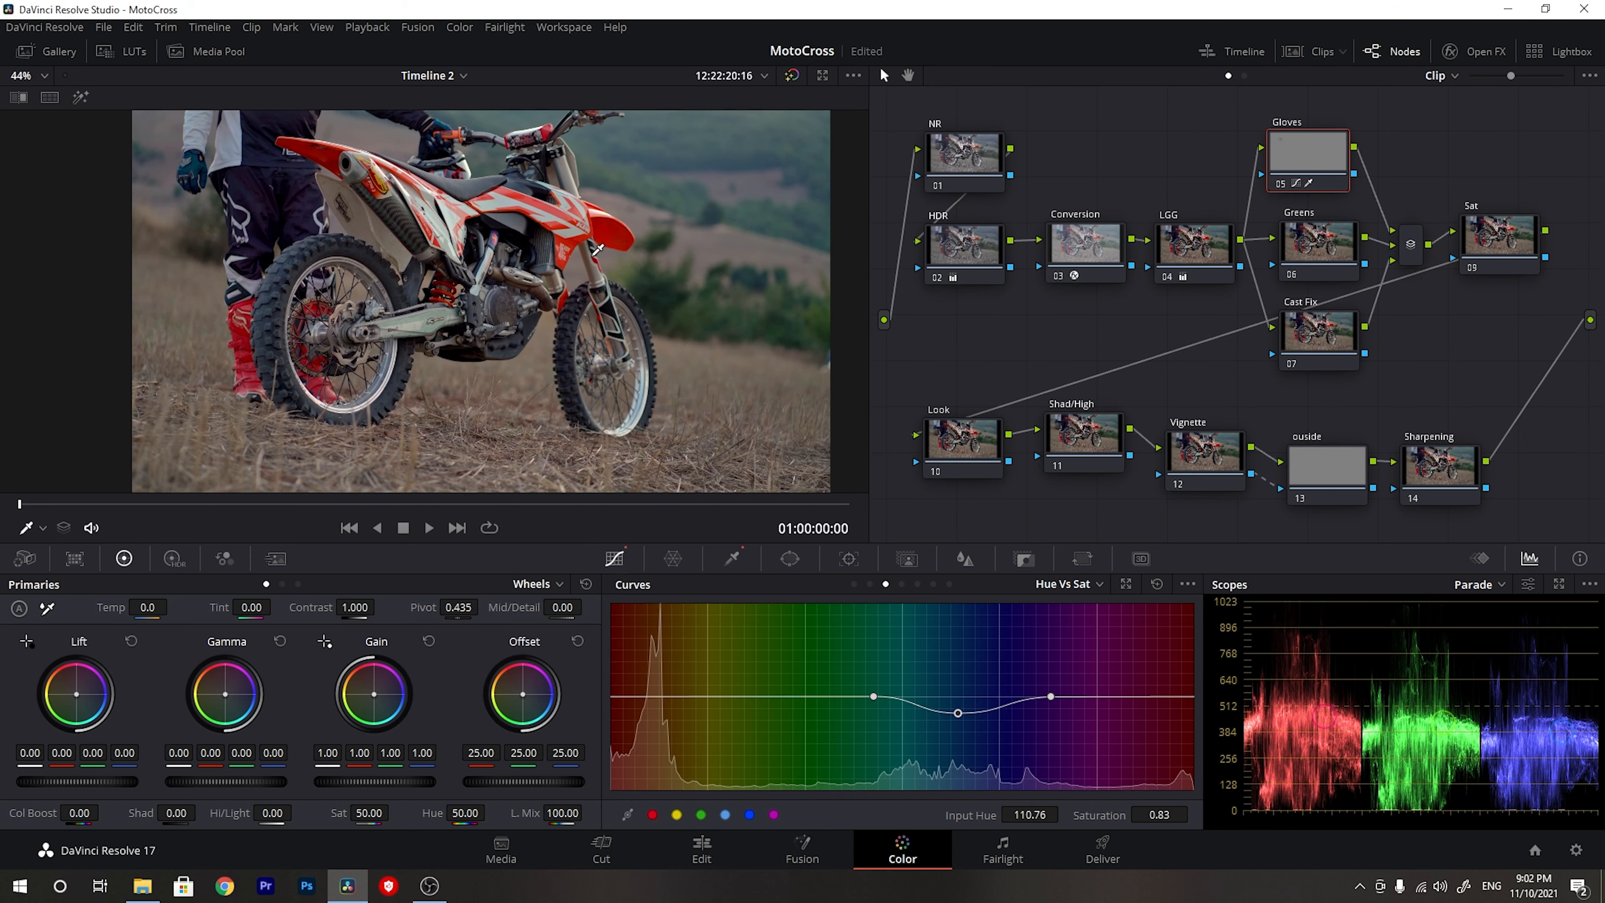
- Sample the hillside greenery behind the bike with the qualifier on the Greens node and turn on the highlight view
click(1306, 255)
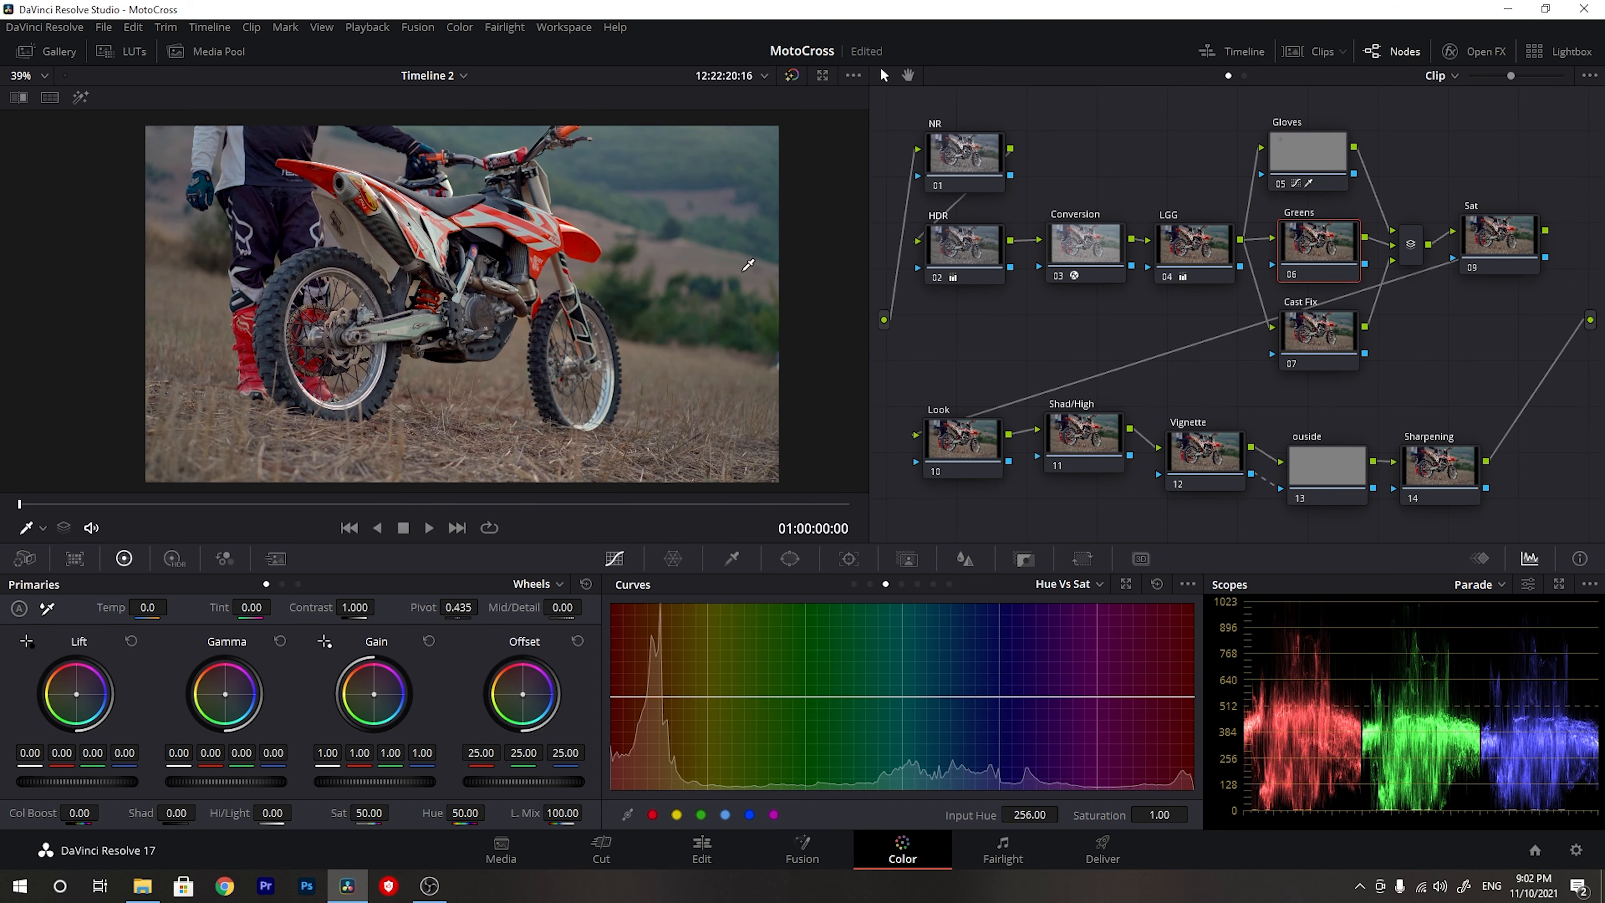
click(734, 559)
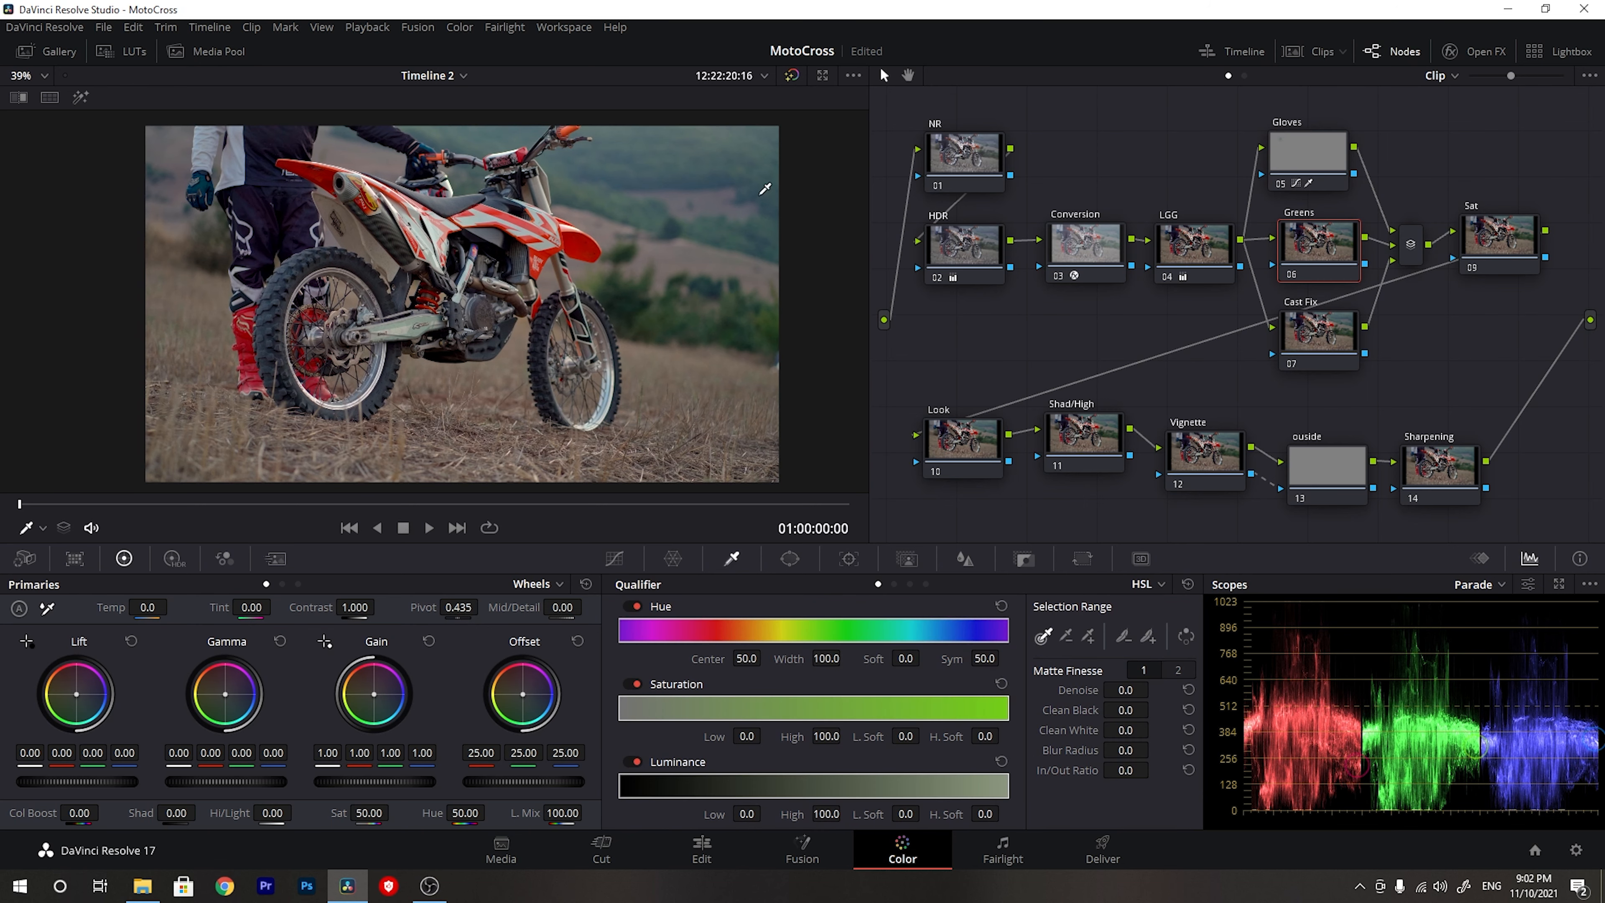
click(707, 159)
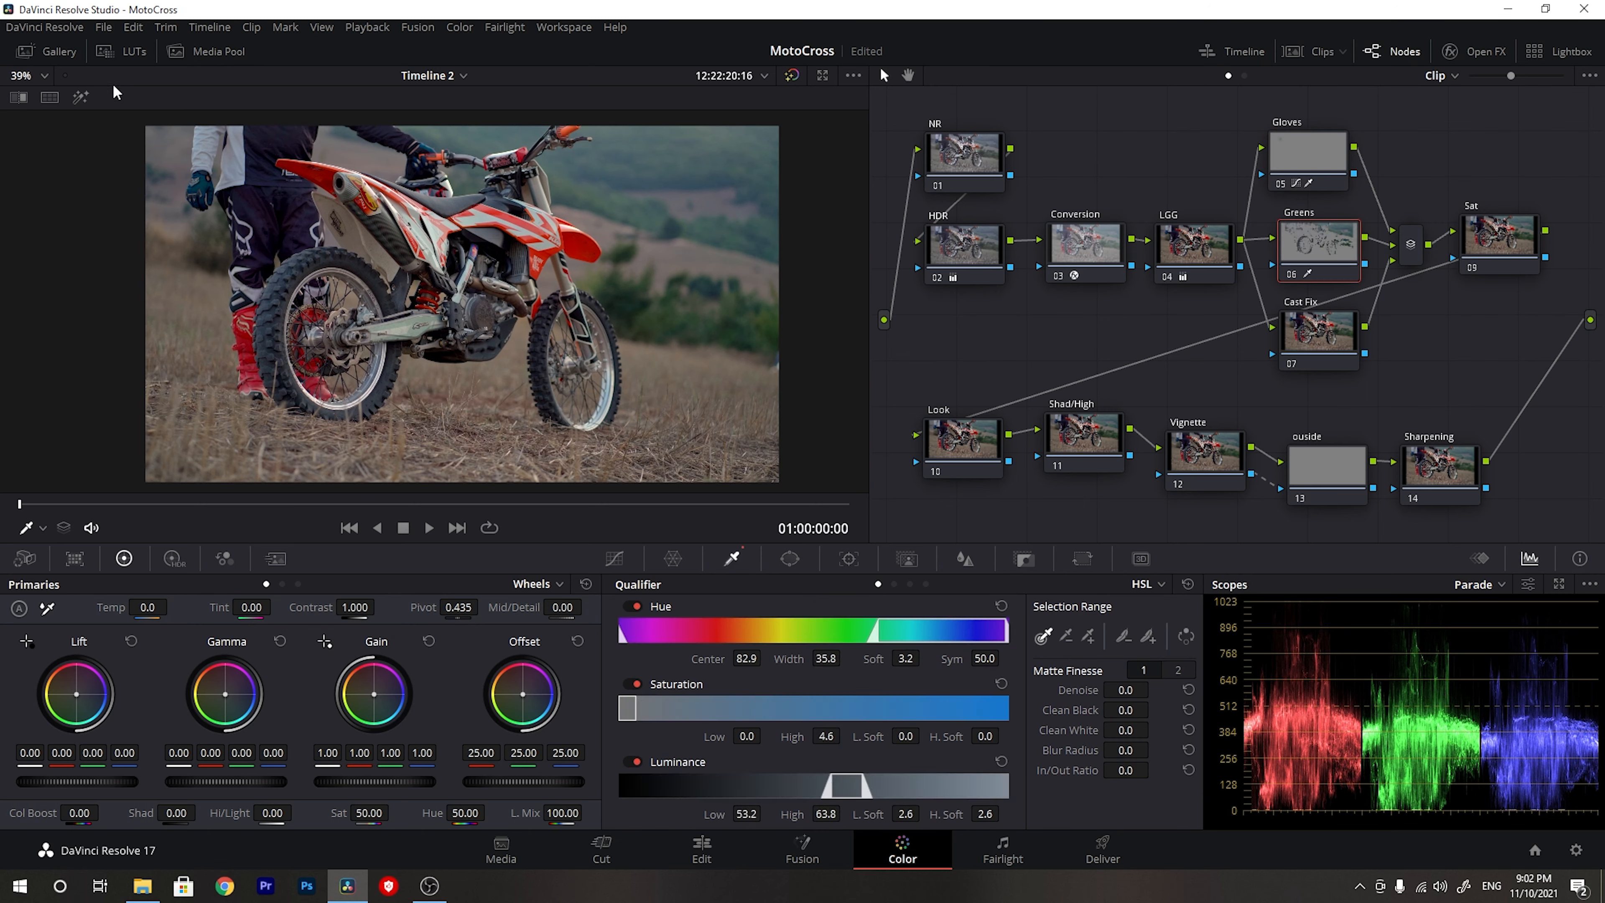
click(80, 97)
- Adjust the greens key to hue center 72.0 and width 32.0, saturation high 9.1, and luminance low 51.2 and high 63.6
drag(893, 635, 957, 631)
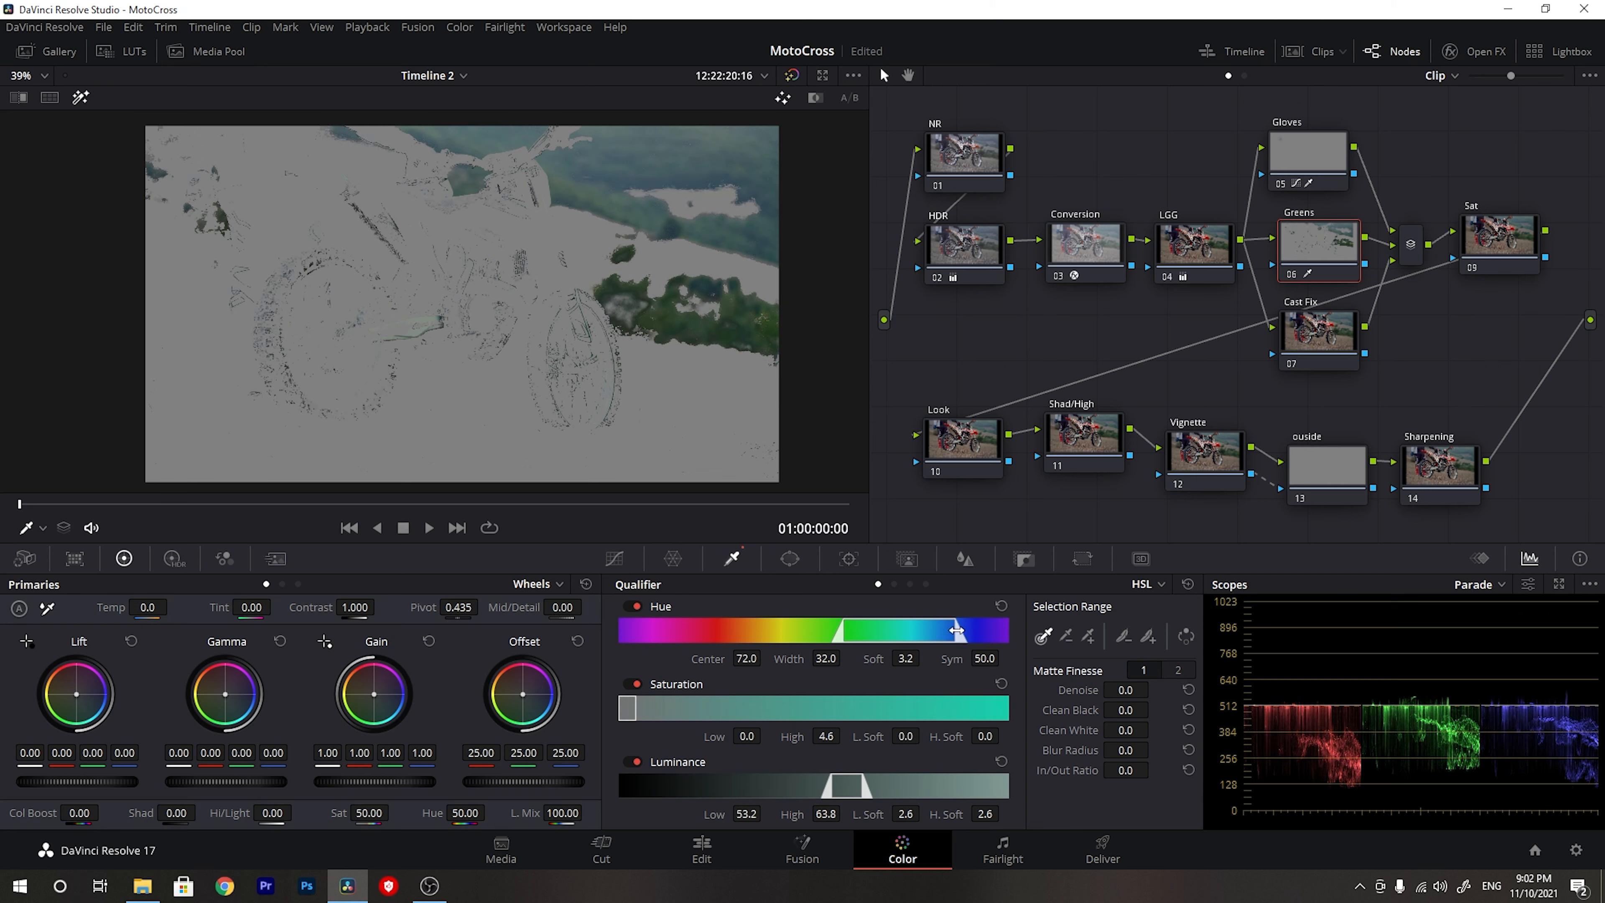
mouse_move(636, 713)
mouse_down()
mouse_move(654, 713)
mouse_move(618, 715)
mouse_up()
drag(834, 793, 825, 792)
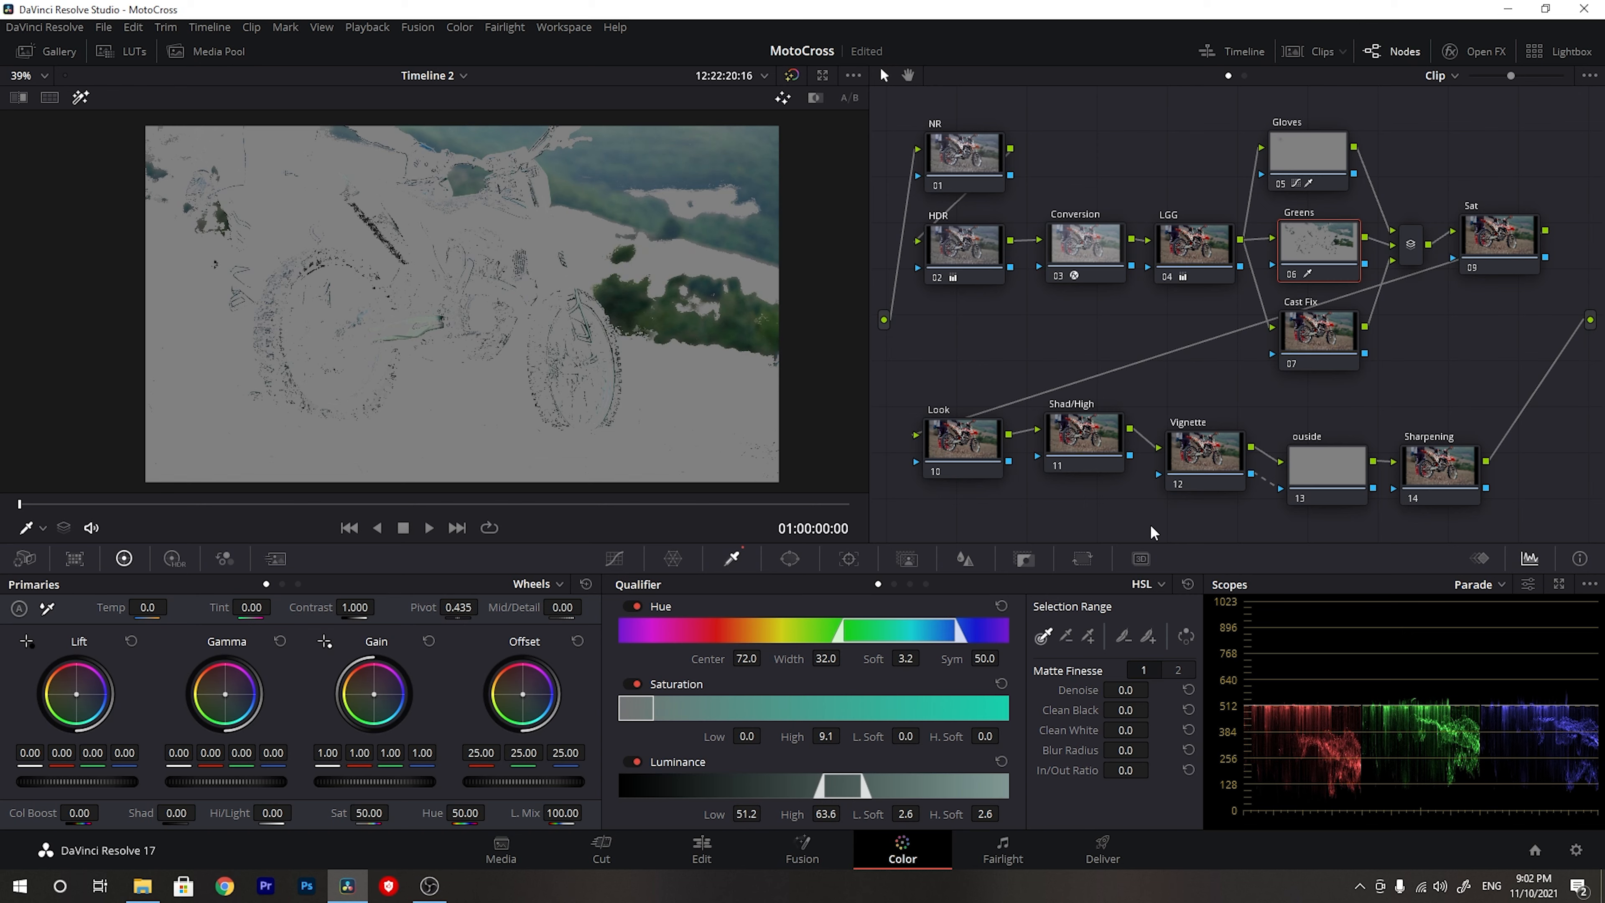
- Refine the greens matte with denoise 21.0, clean black 31.1, clean white 20.3 and blur radius 33.1, and turn off the highlight view
drag(1069, 689, 1154, 689)
drag(1063, 709, 1154, 708)
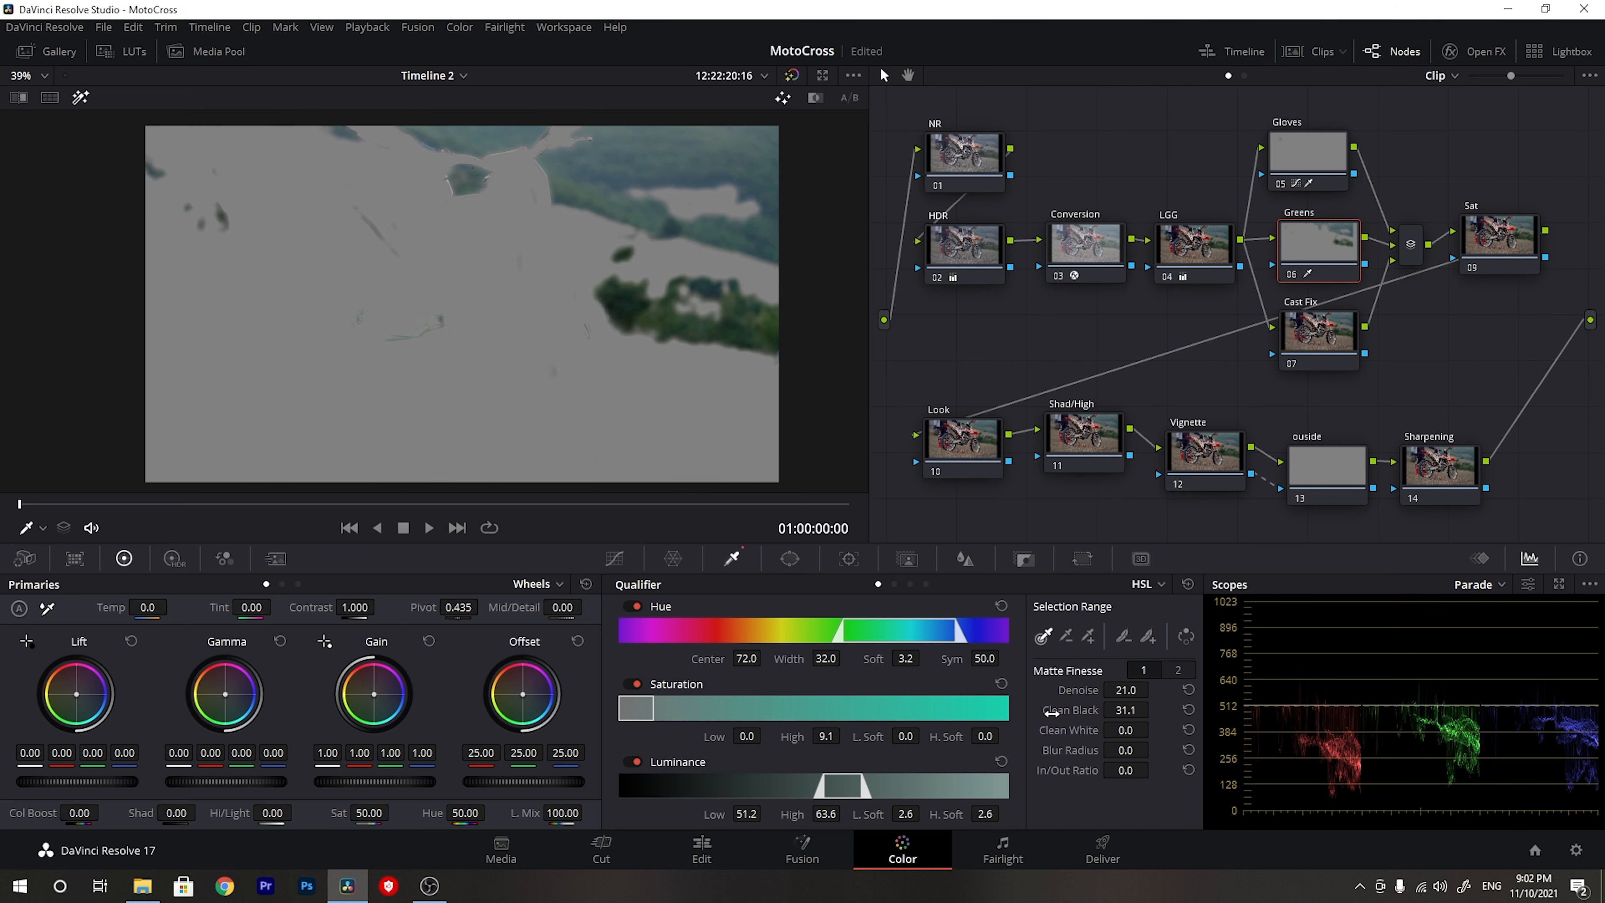
drag(1154, 728, 1076, 756)
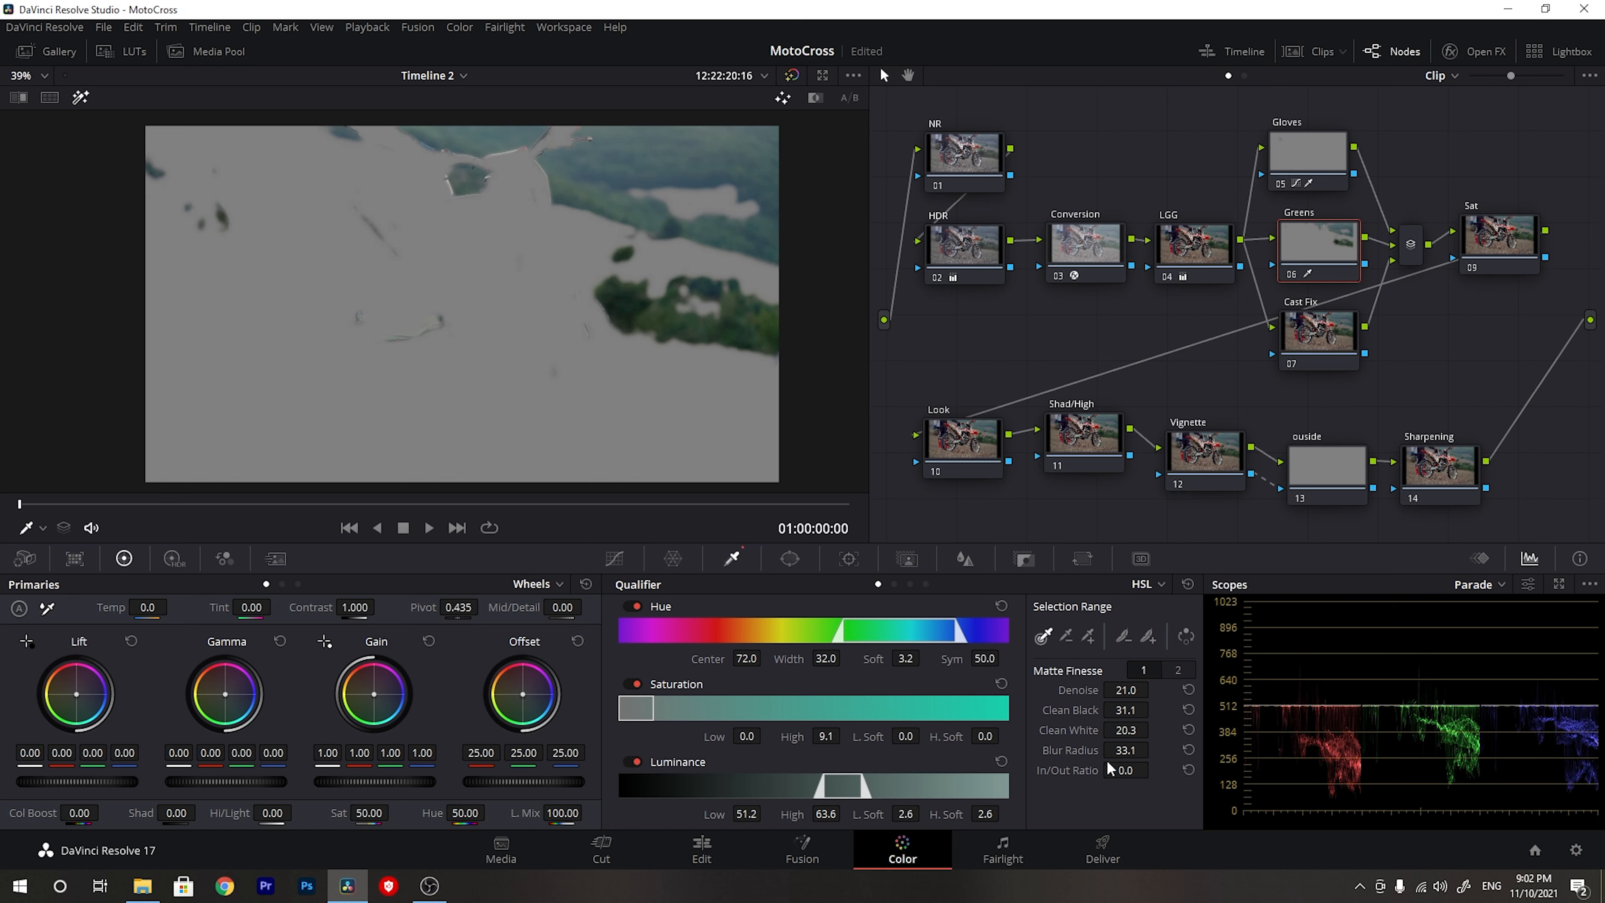
click(80, 97)
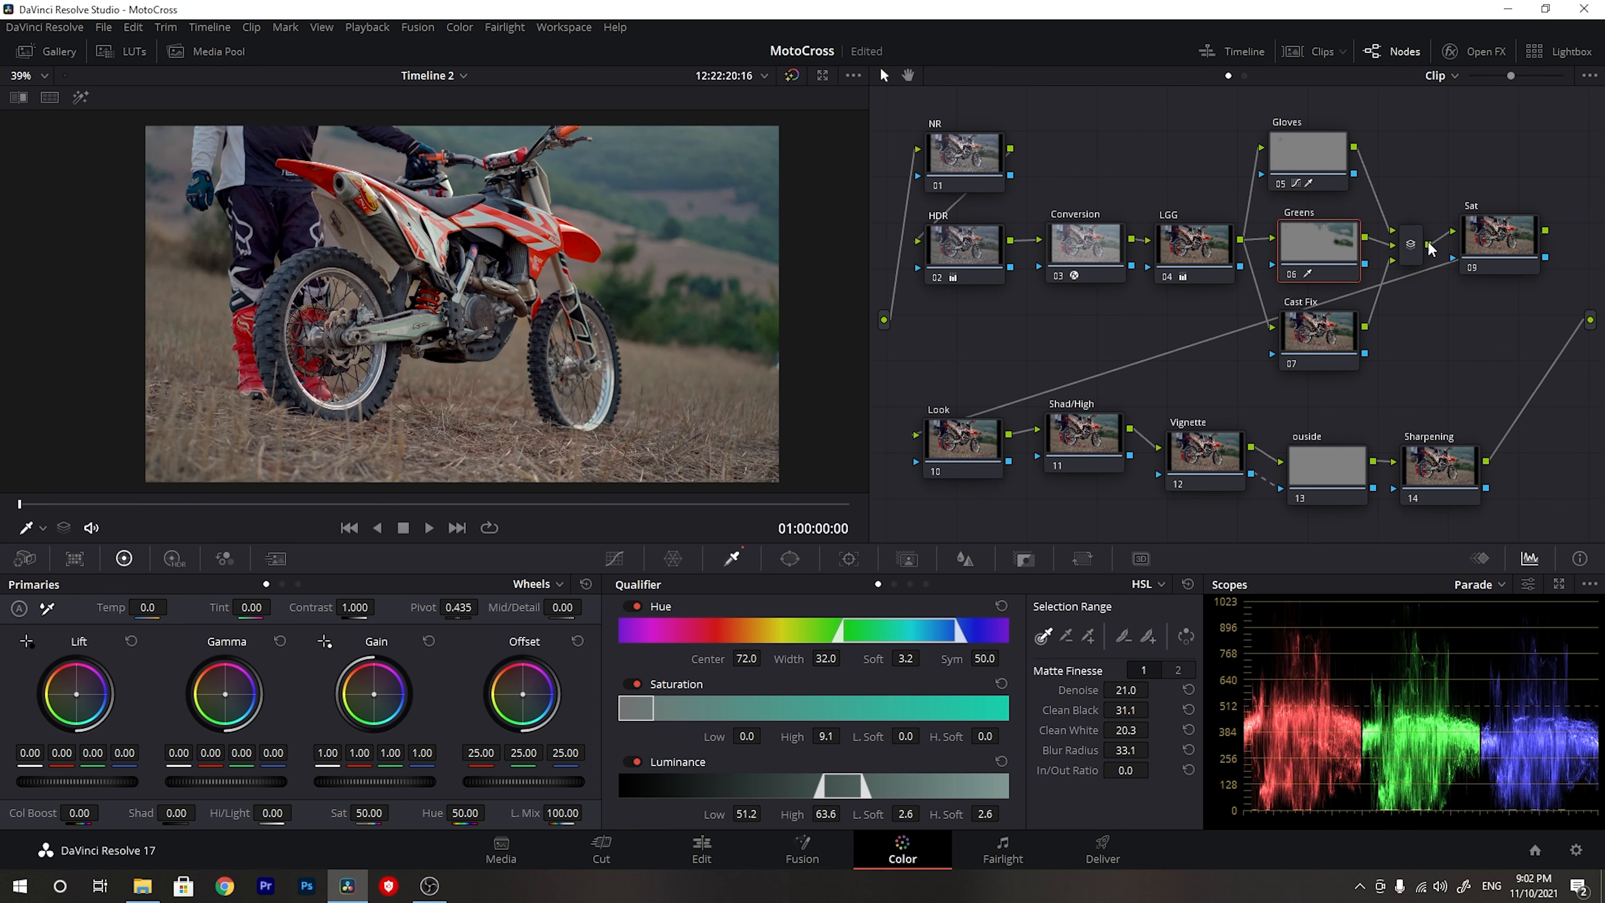
- Sample the hillside green on the Greens node's Hue Vs Hue curve
click(613, 558)
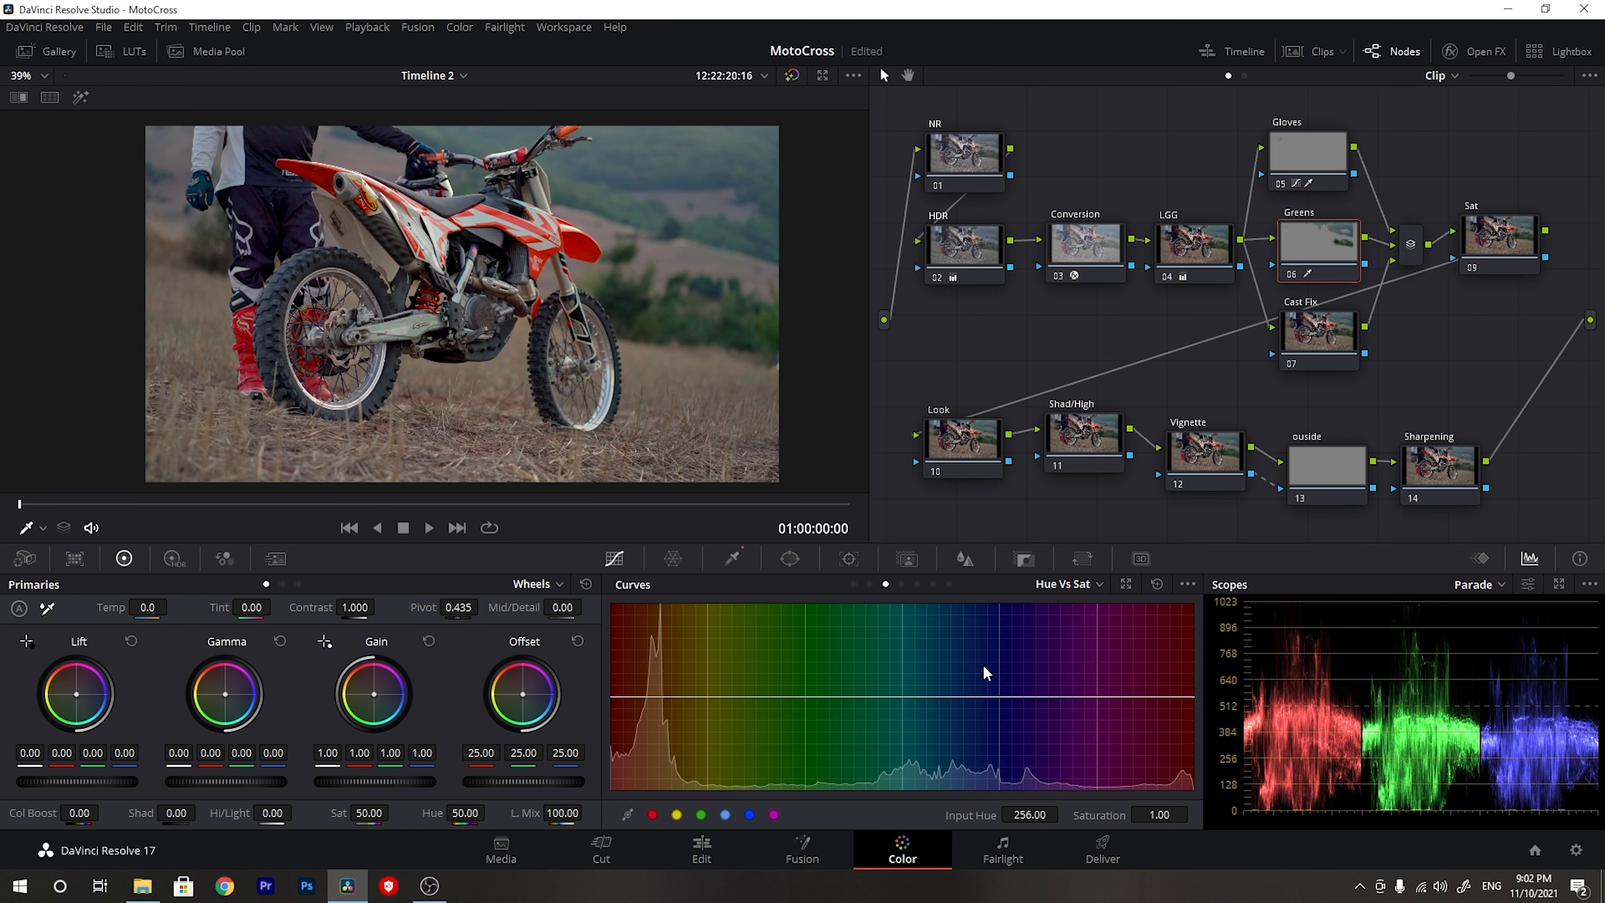
click(1073, 592)
click(1093, 629)
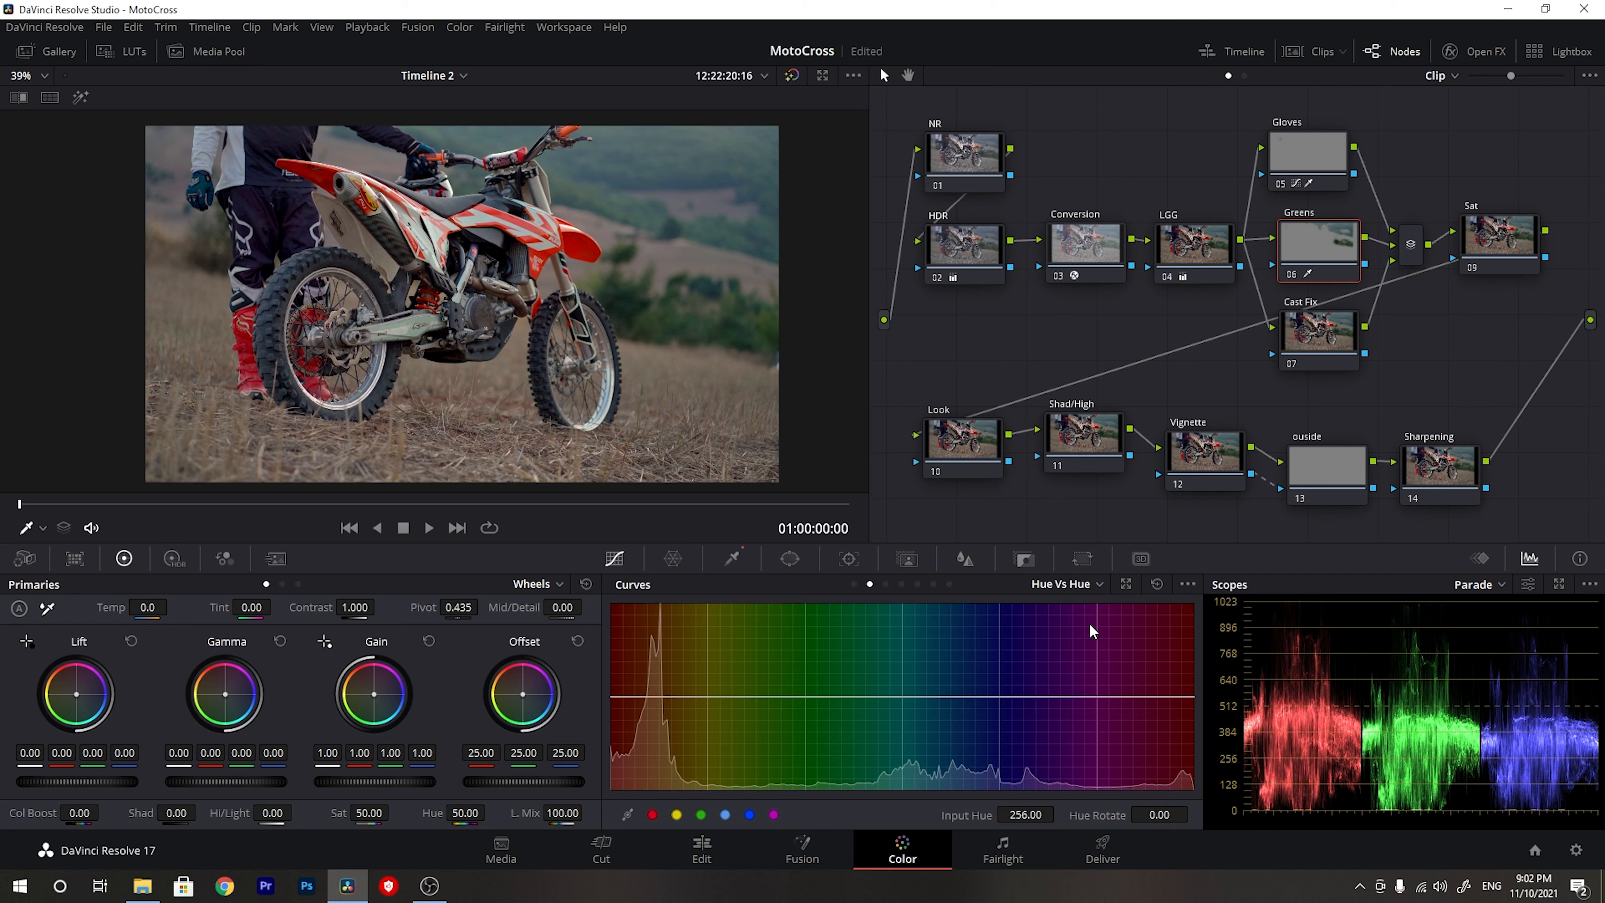
click(701, 166)
- Spread the outer Hue Vs Hue points around the sampled green and raise the center point to hue rotate 32.80 at input hue 78.83
drag(950, 703, 1016, 698)
drag(889, 702, 803, 704)
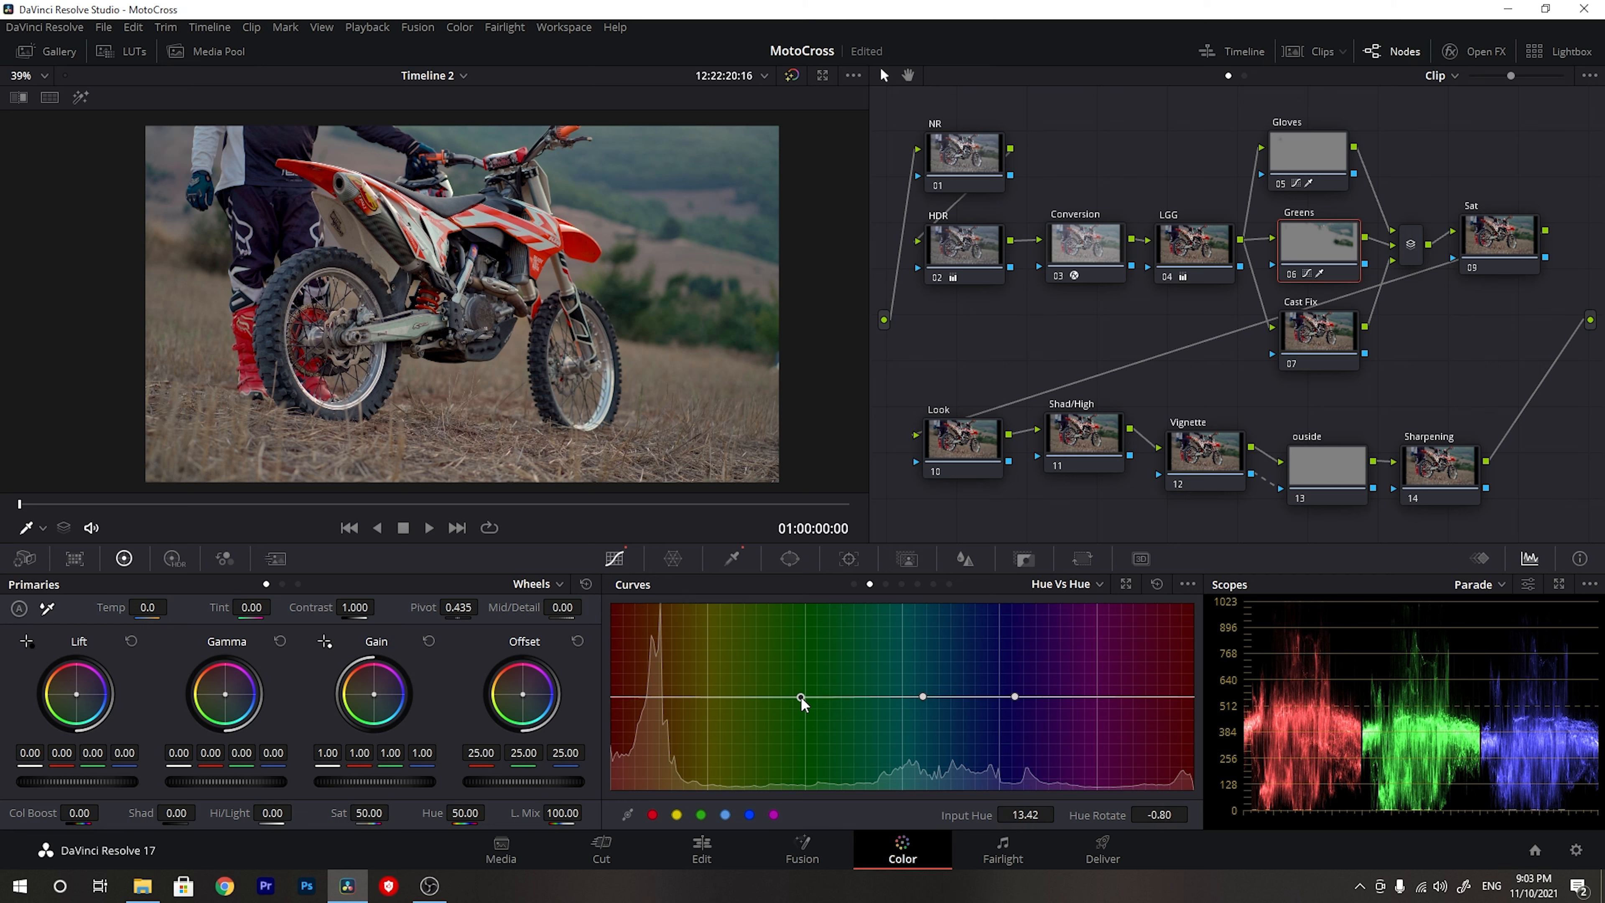
click(1130, 821)
drag(926, 698, 906, 679)
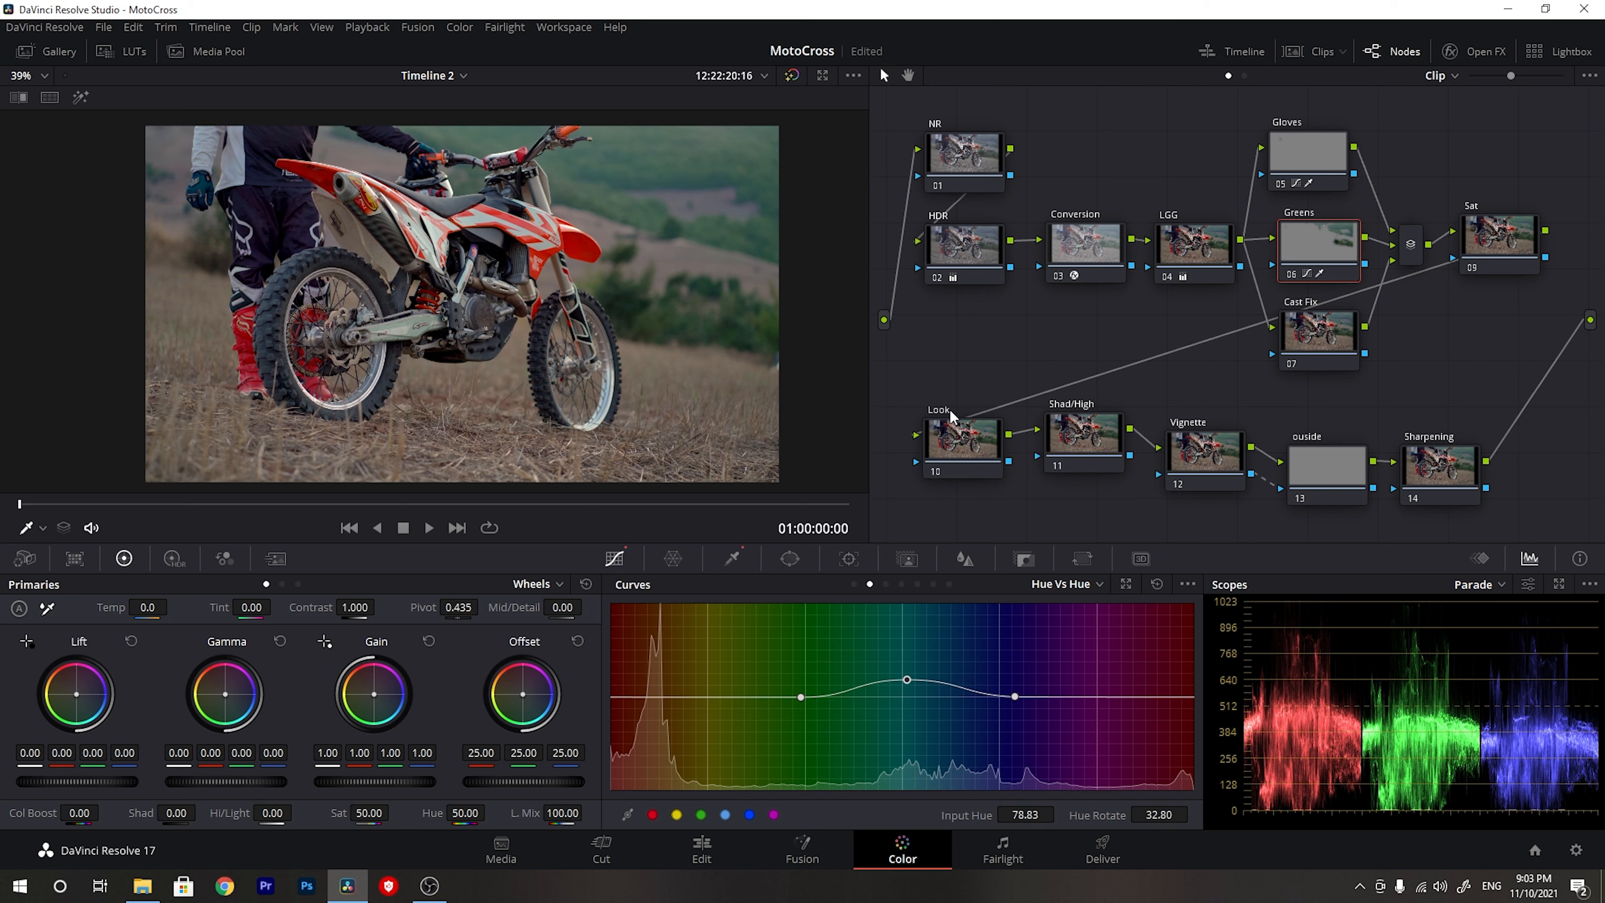
- Compare the shot with the Greens node off and on, and add a Hue Vs Hue point at input hue 43.81 with hue rotate 28.00
key(ctrl+d)
key(ctrl+d)
key(ctrl+d)
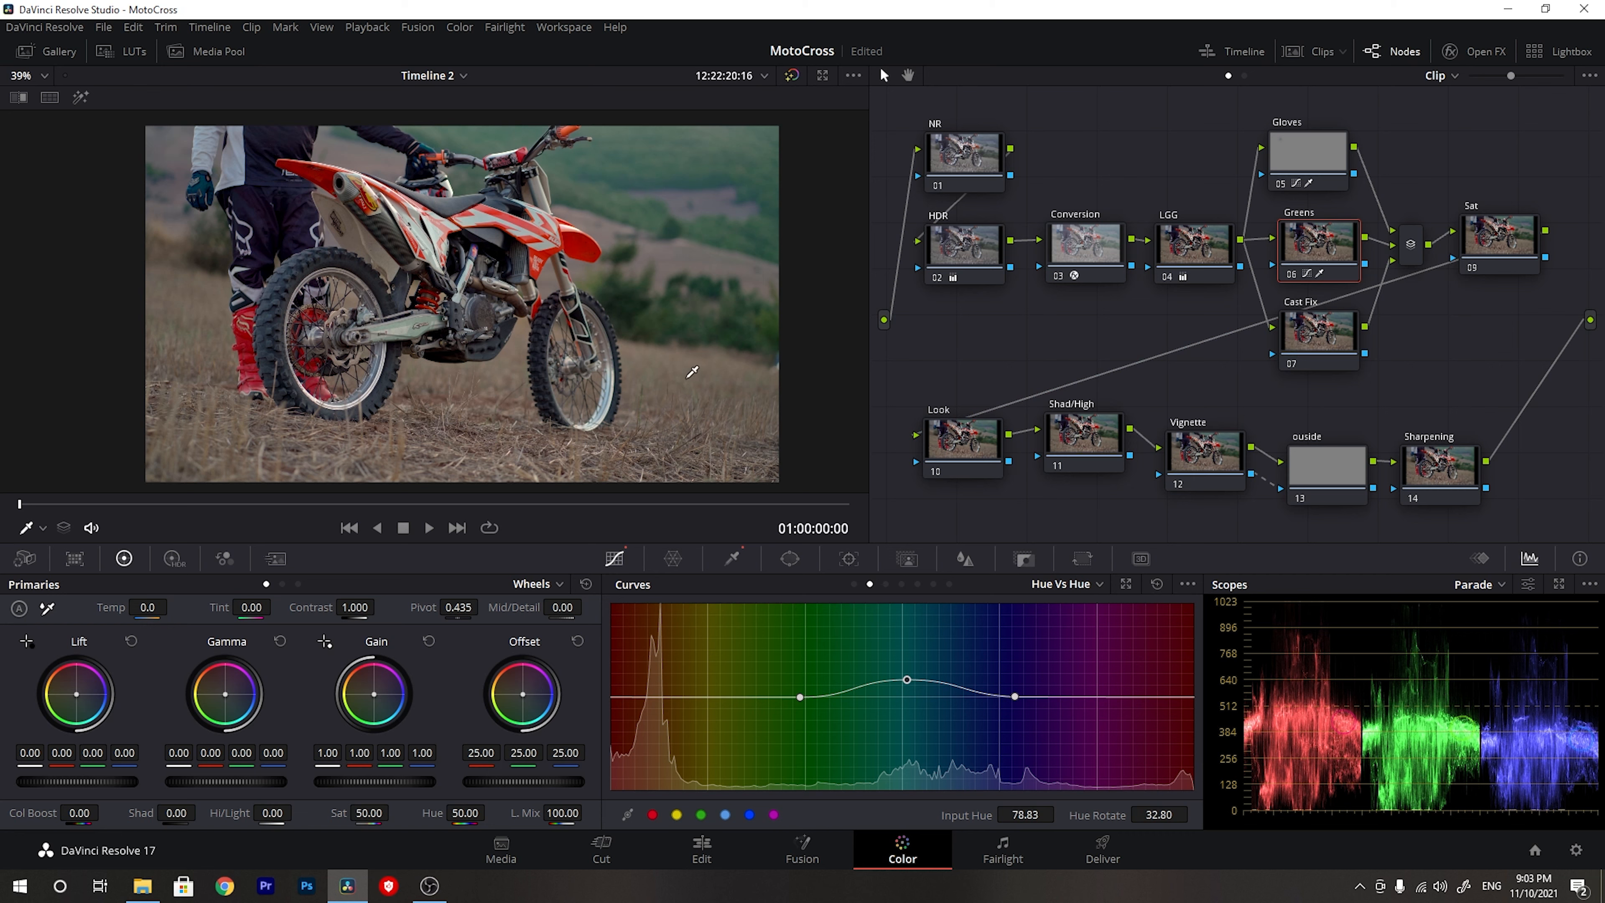
key(ctrl+d)
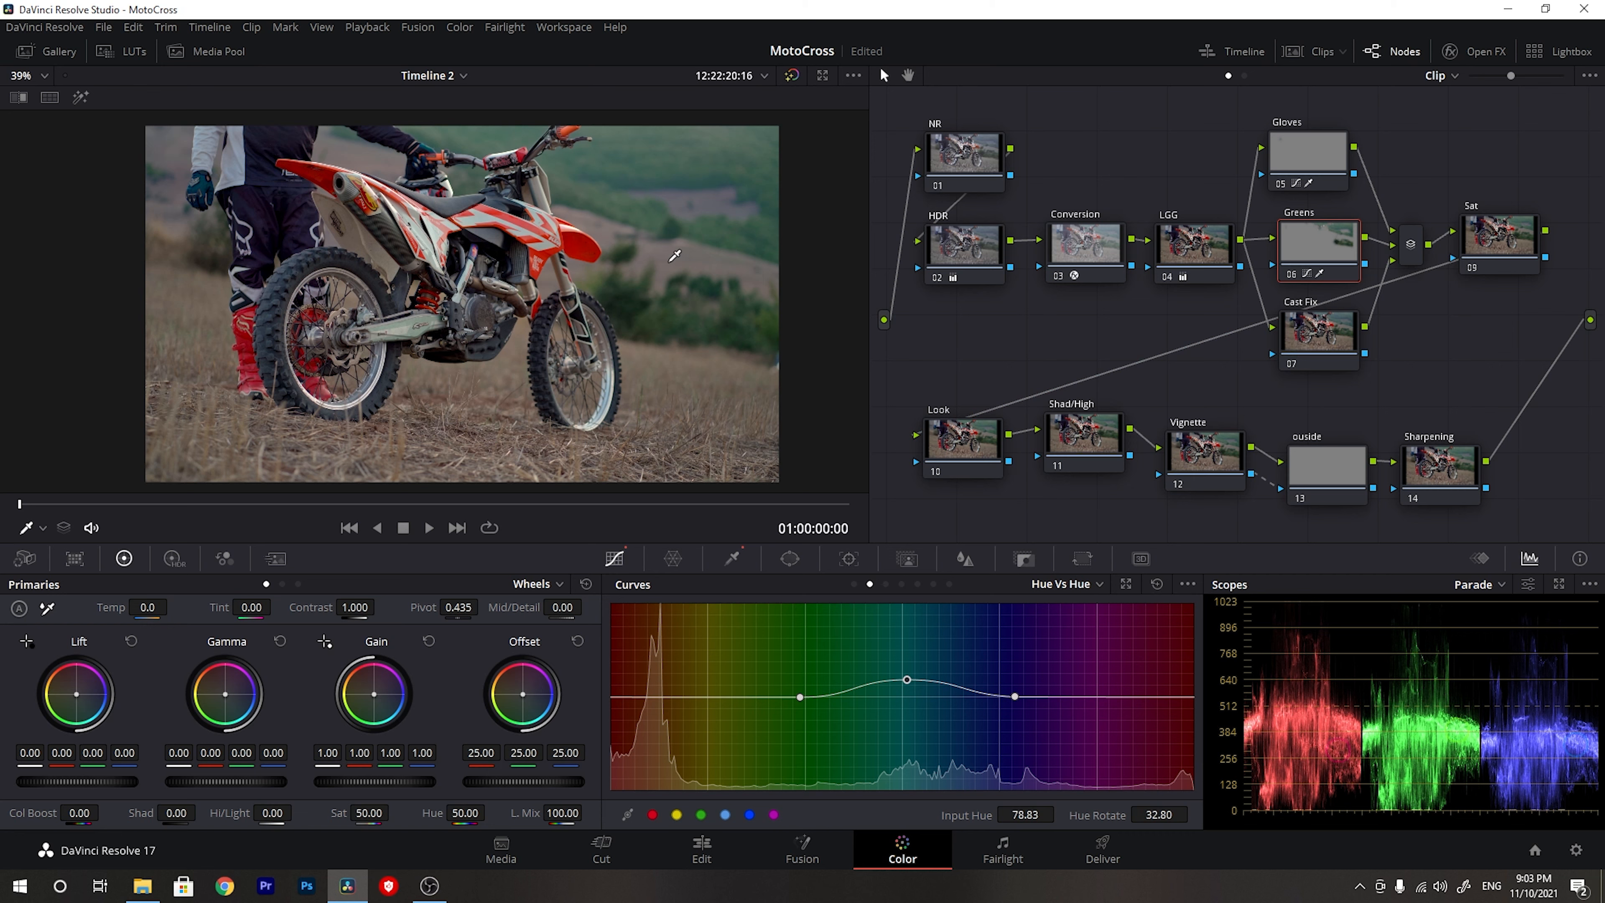
key(ctrl+d)
key(ctrl+d)
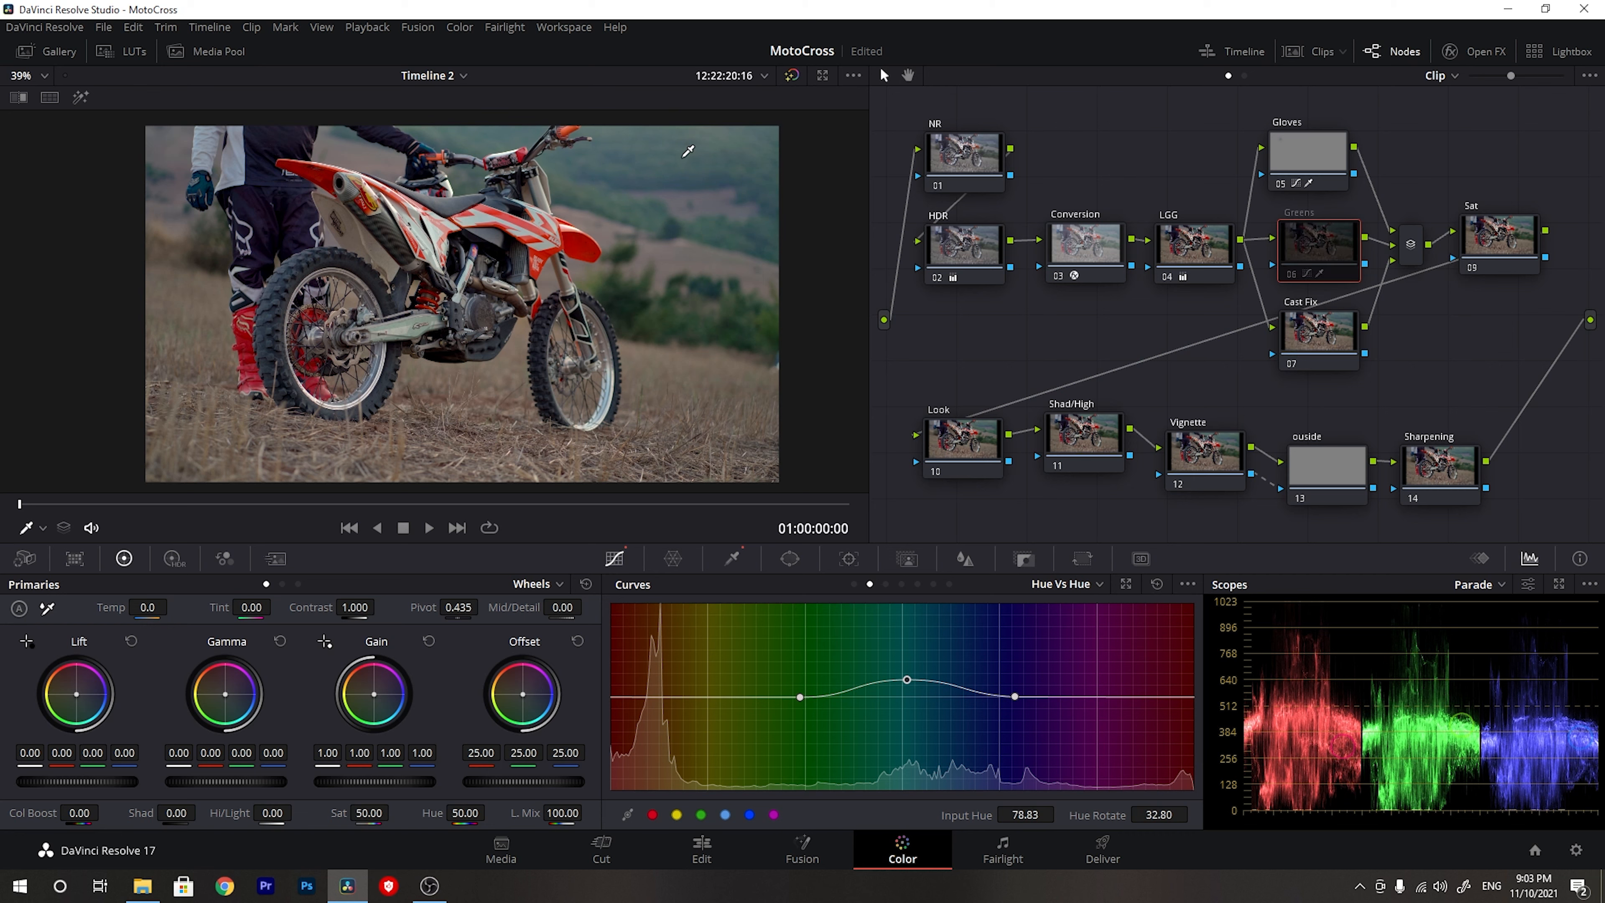
drag(907, 679, 851, 683)
click(851, 685)
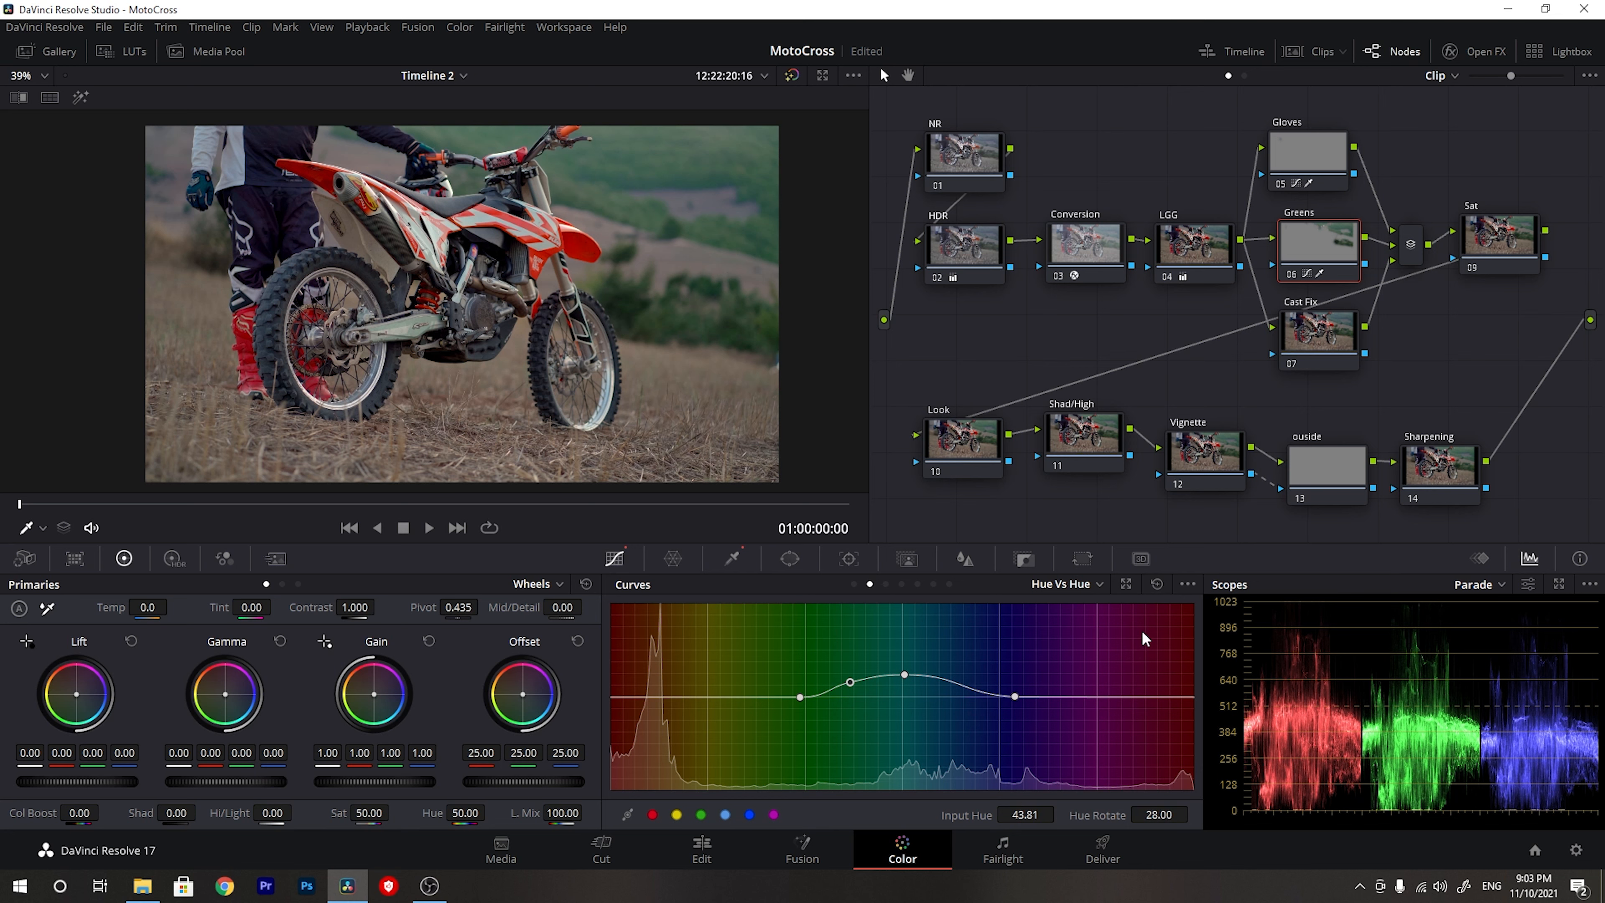
- Sample the background green on the Greens node's Hue Vs Sat curve and spread the outer points around it
click(1063, 585)
click(1096, 650)
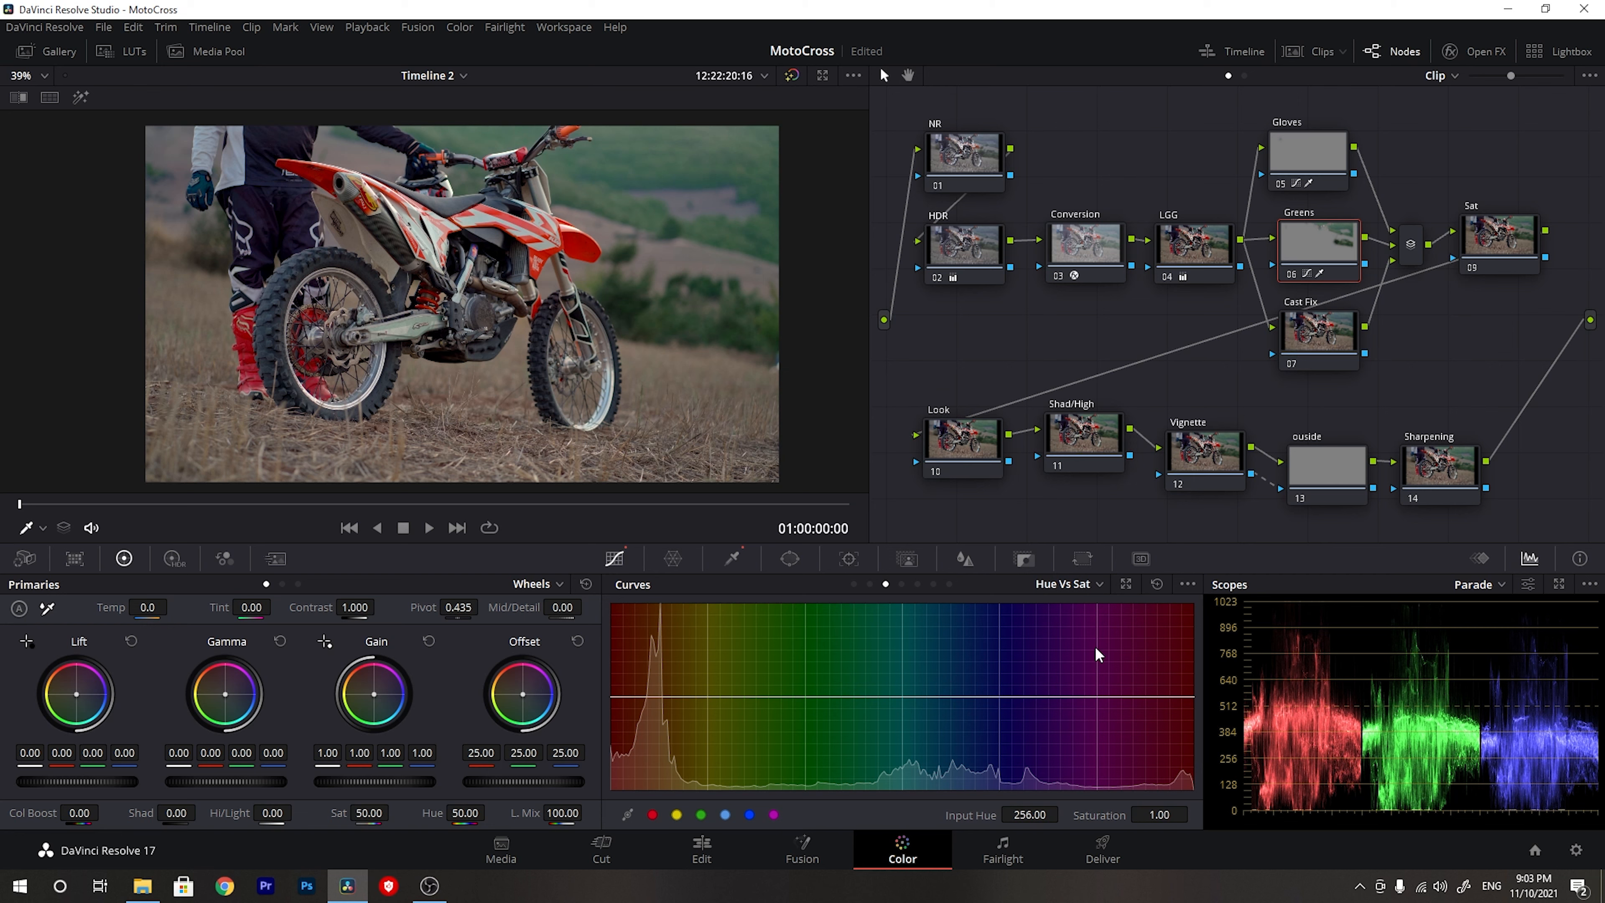
click(735, 269)
drag(939, 699, 1012, 699)
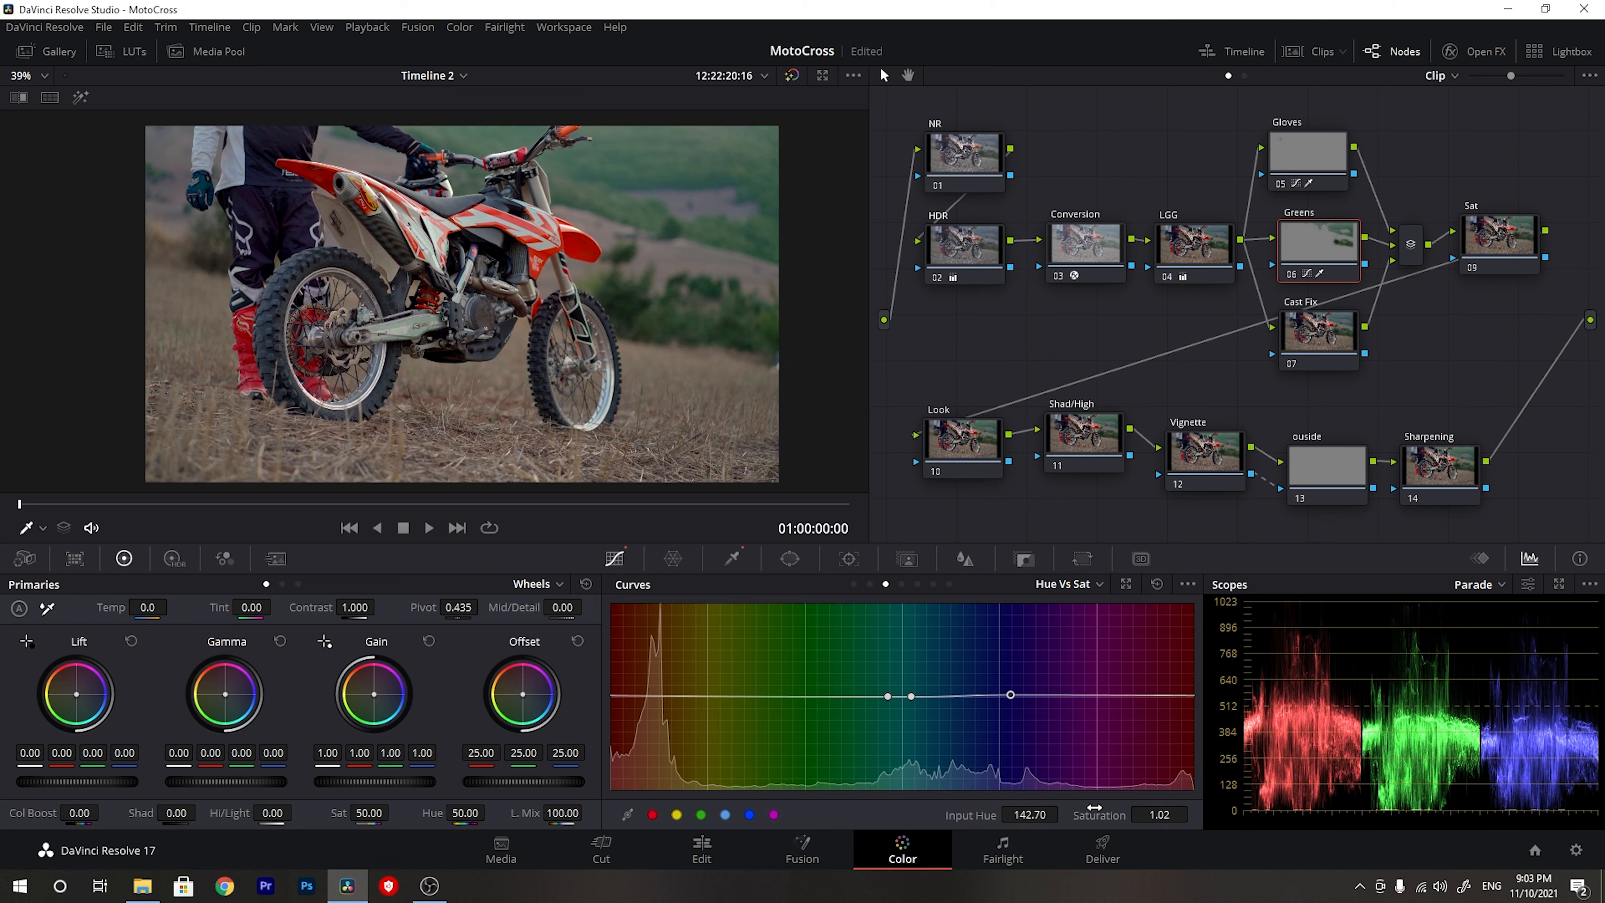
drag(887, 696, 811, 697)
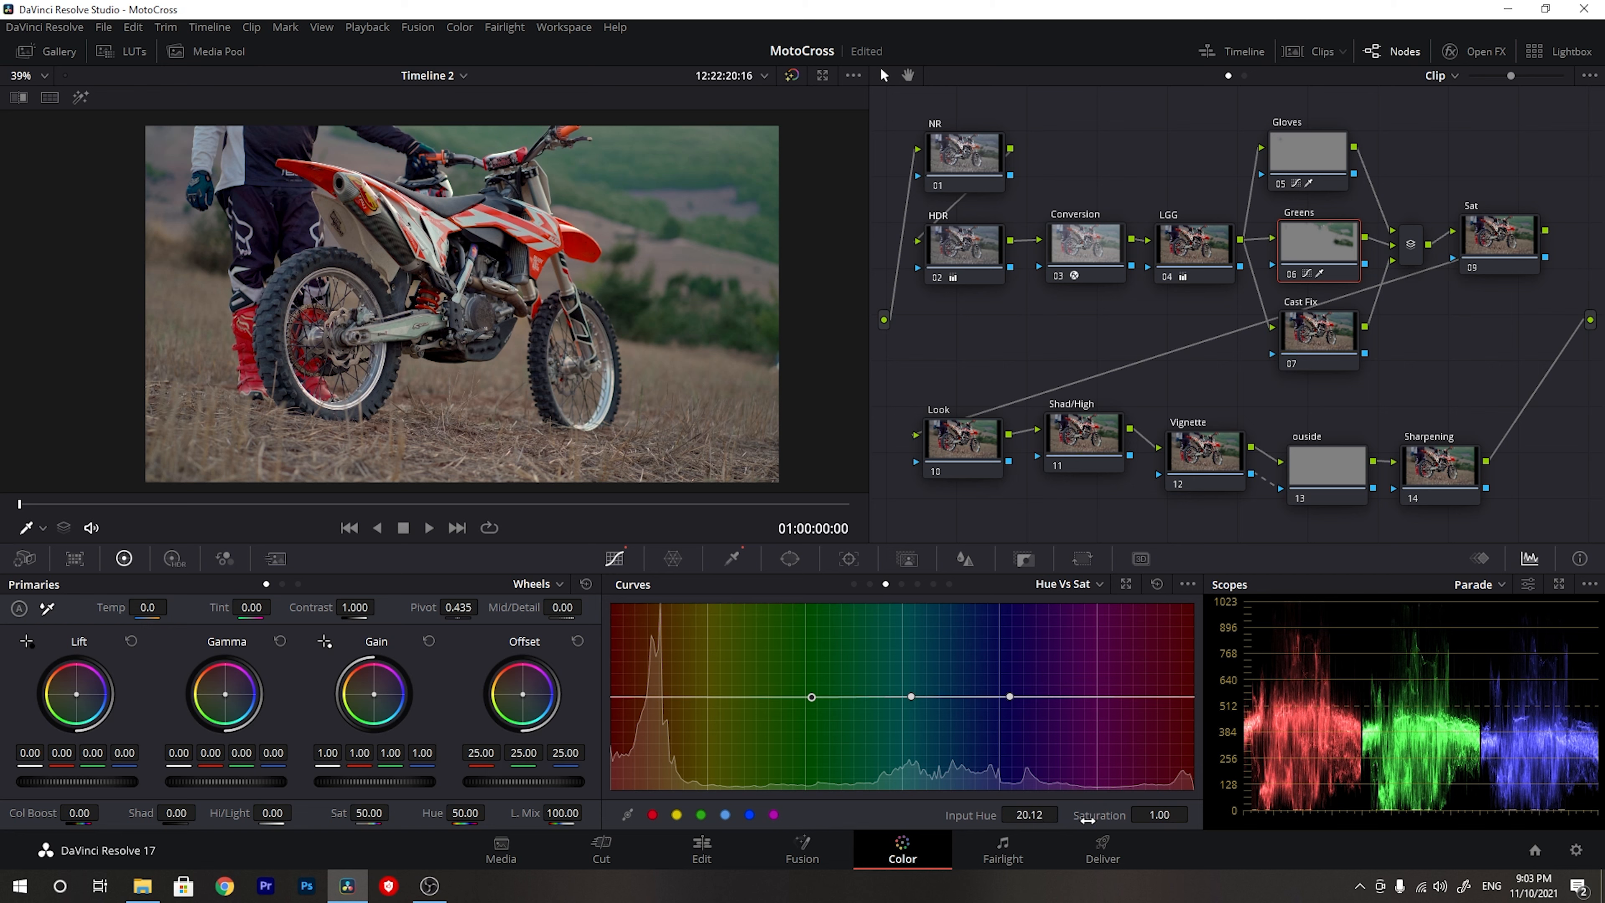
- Lower the green's center Hue Vs Sat point and add points at input hue 46.90 with saturation 0.79 and input hue 107.67 with 0.80
drag(911, 694, 907, 722)
click(858, 716)
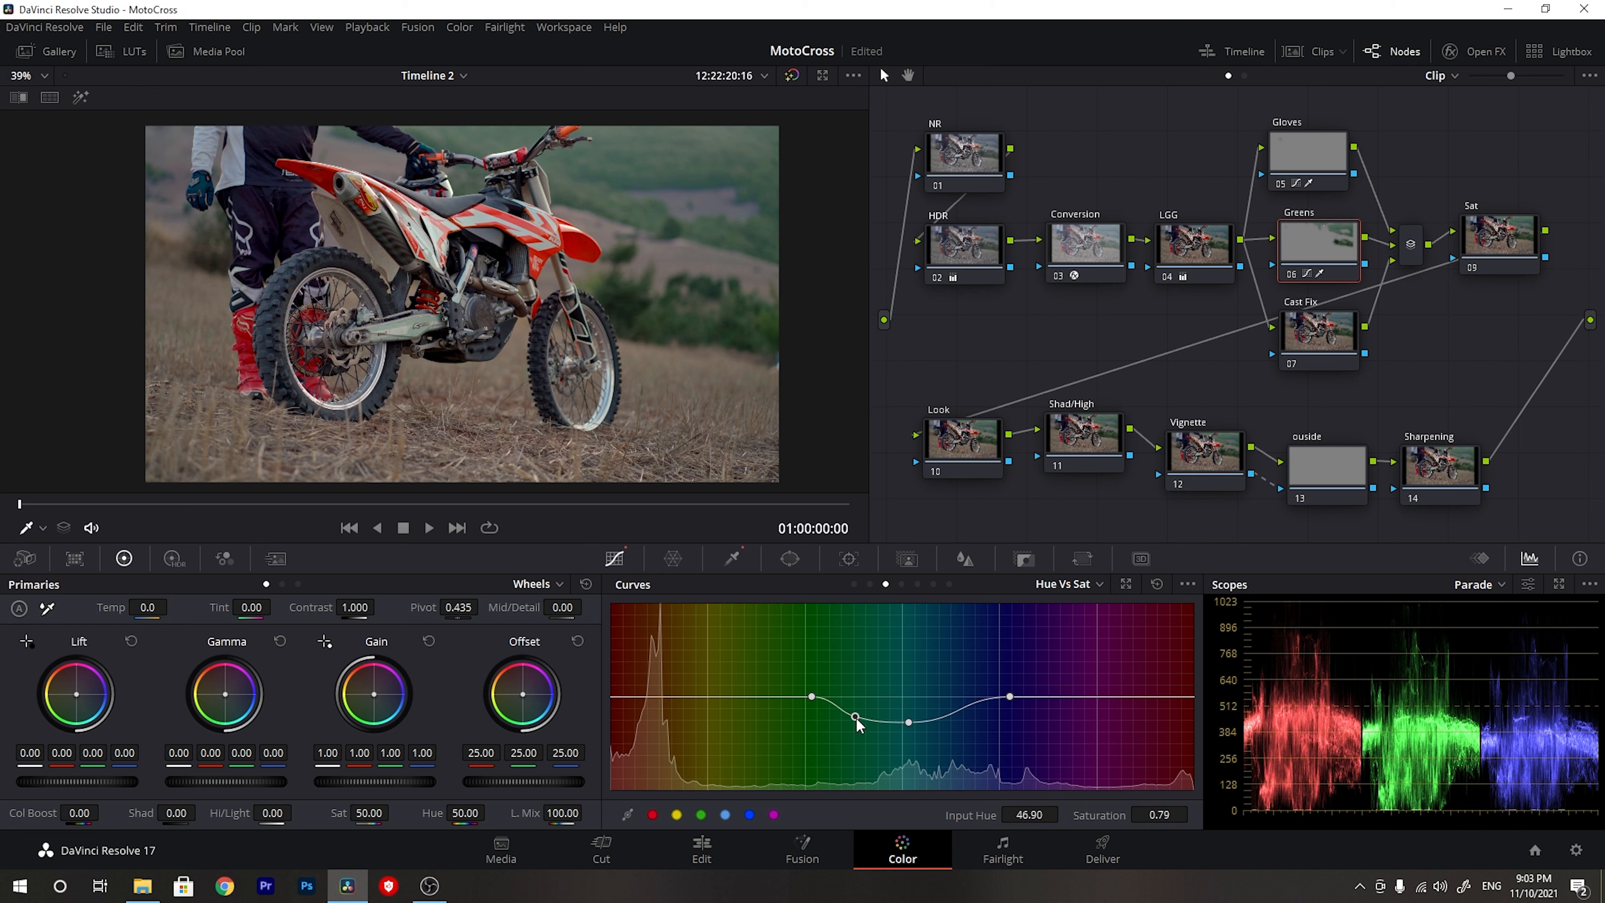
click(954, 715)
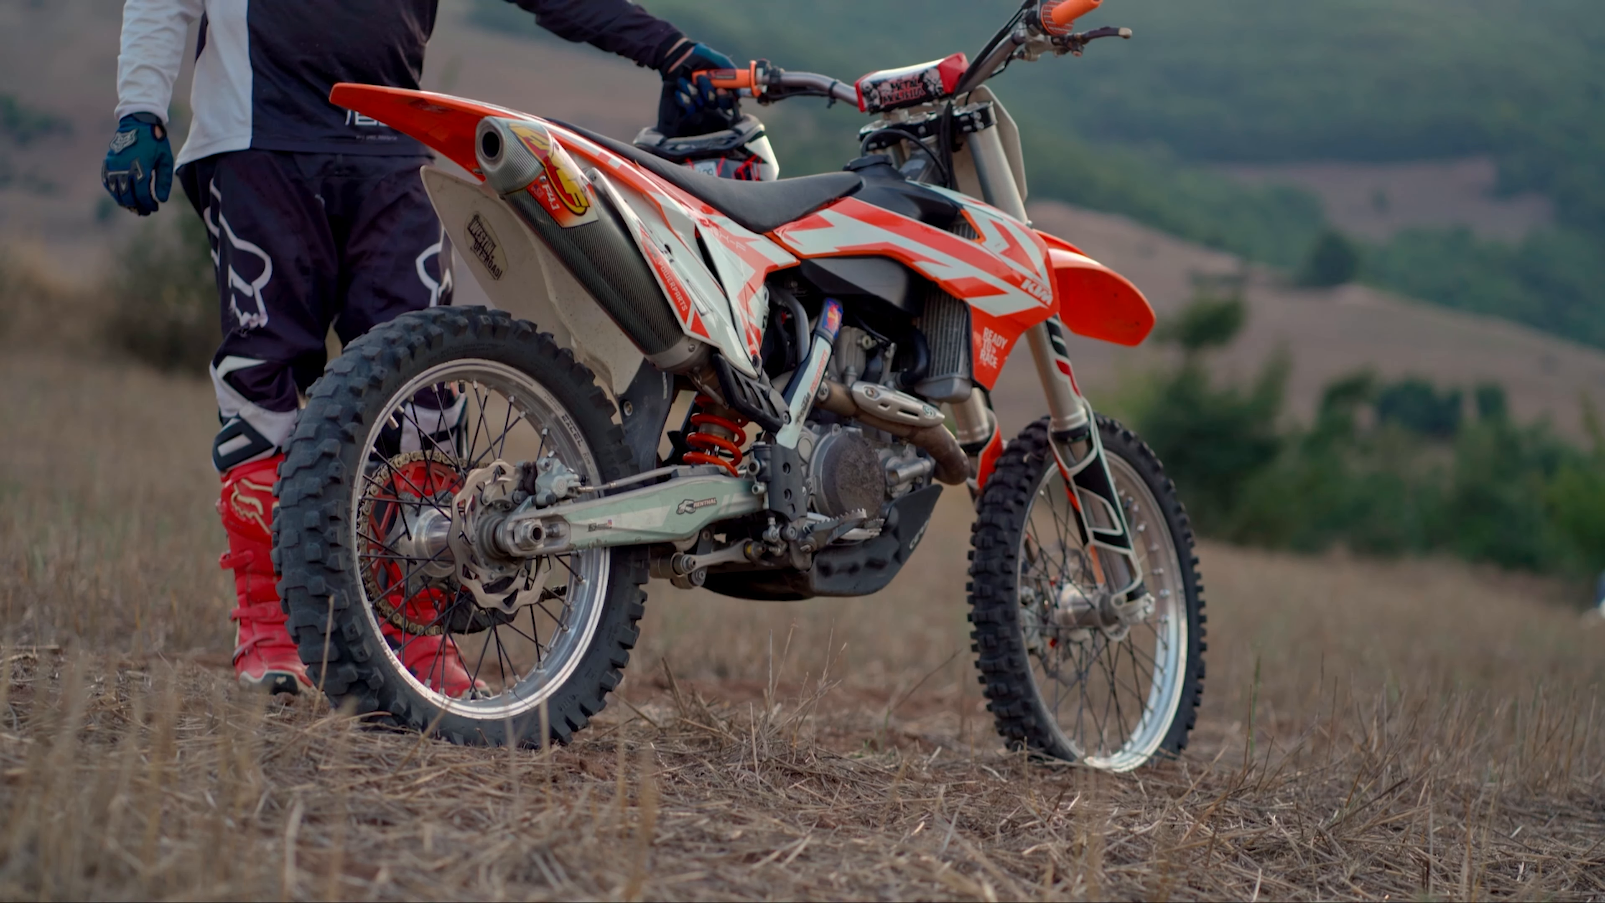
mouse_move(739, 346)
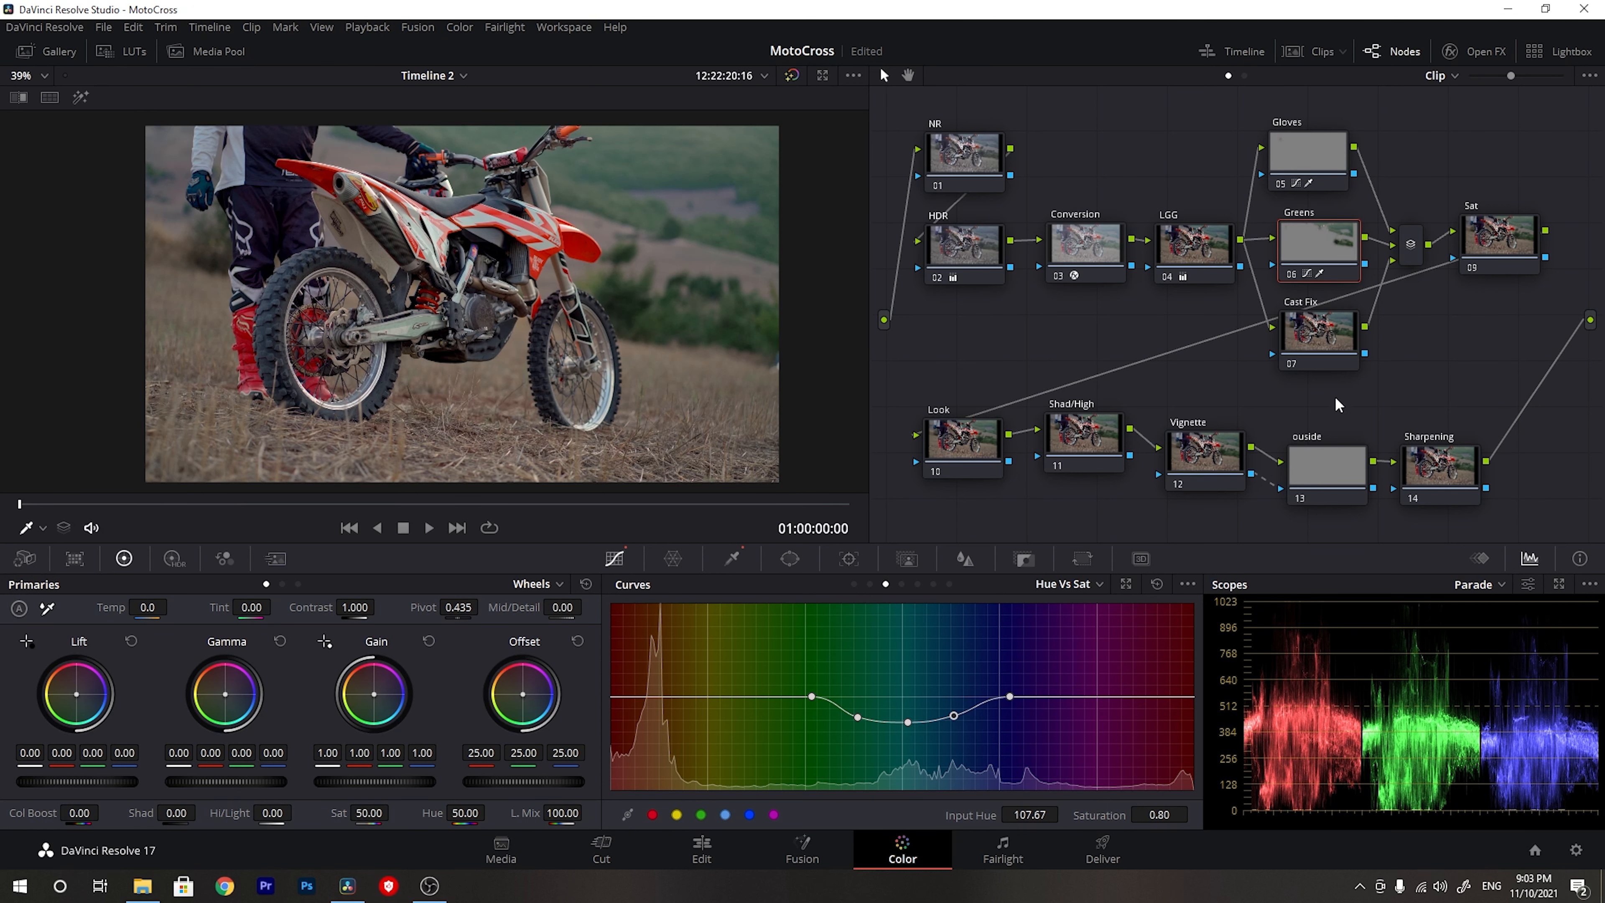
- Select the Cast Fix node and examine the rider's dark jersey and pants closely for the color cast
click(1330, 342)
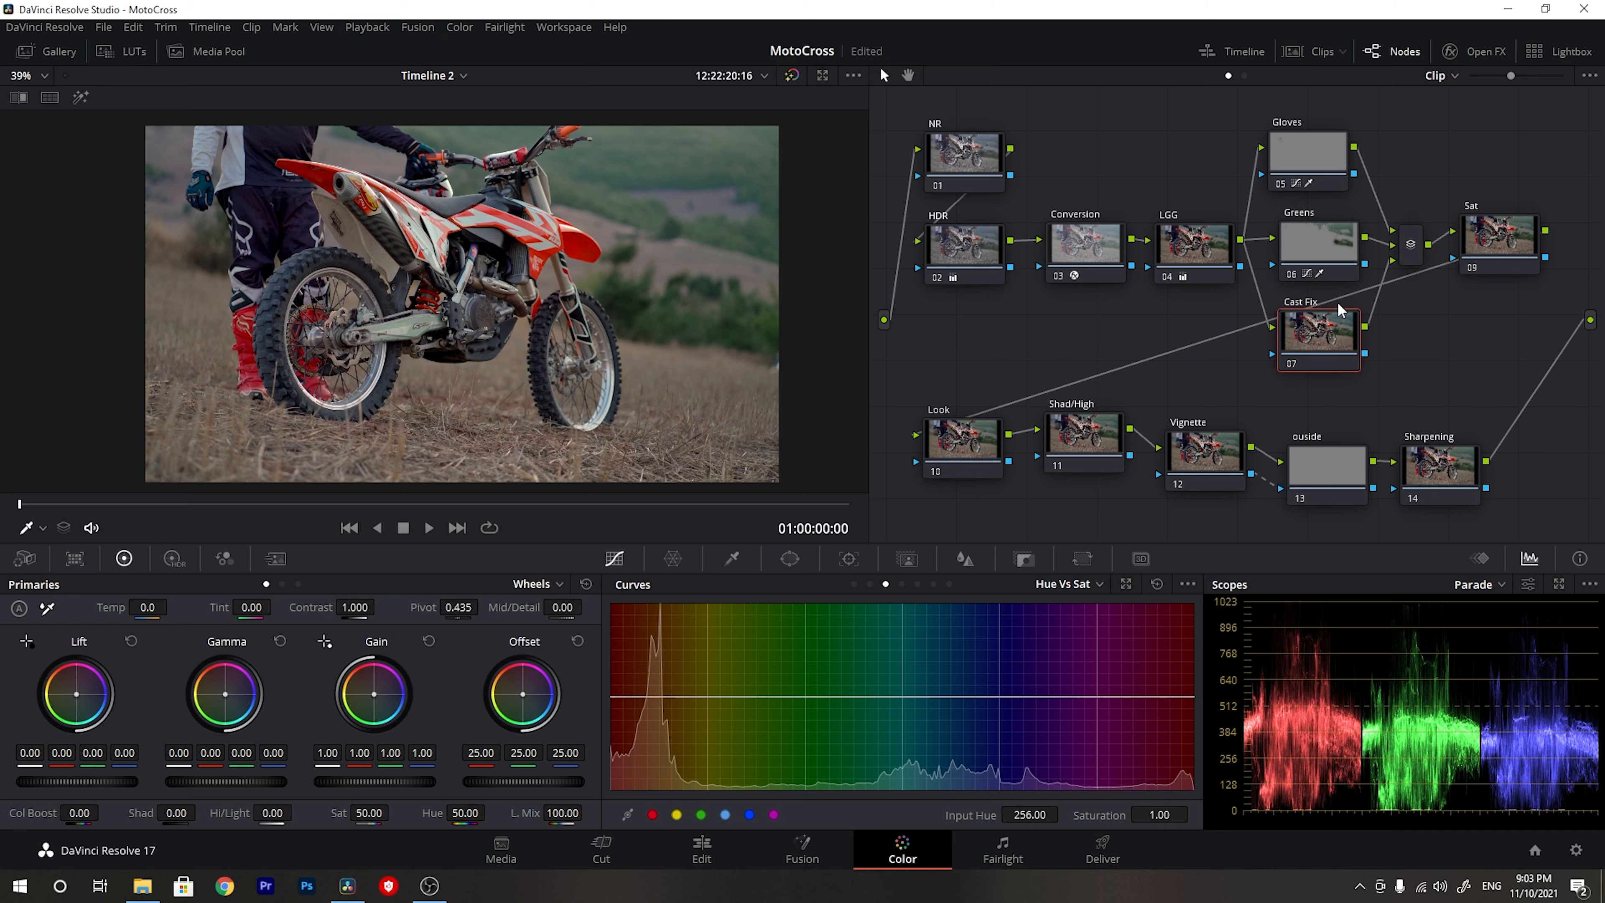
scroll(408, 233, up, 6)
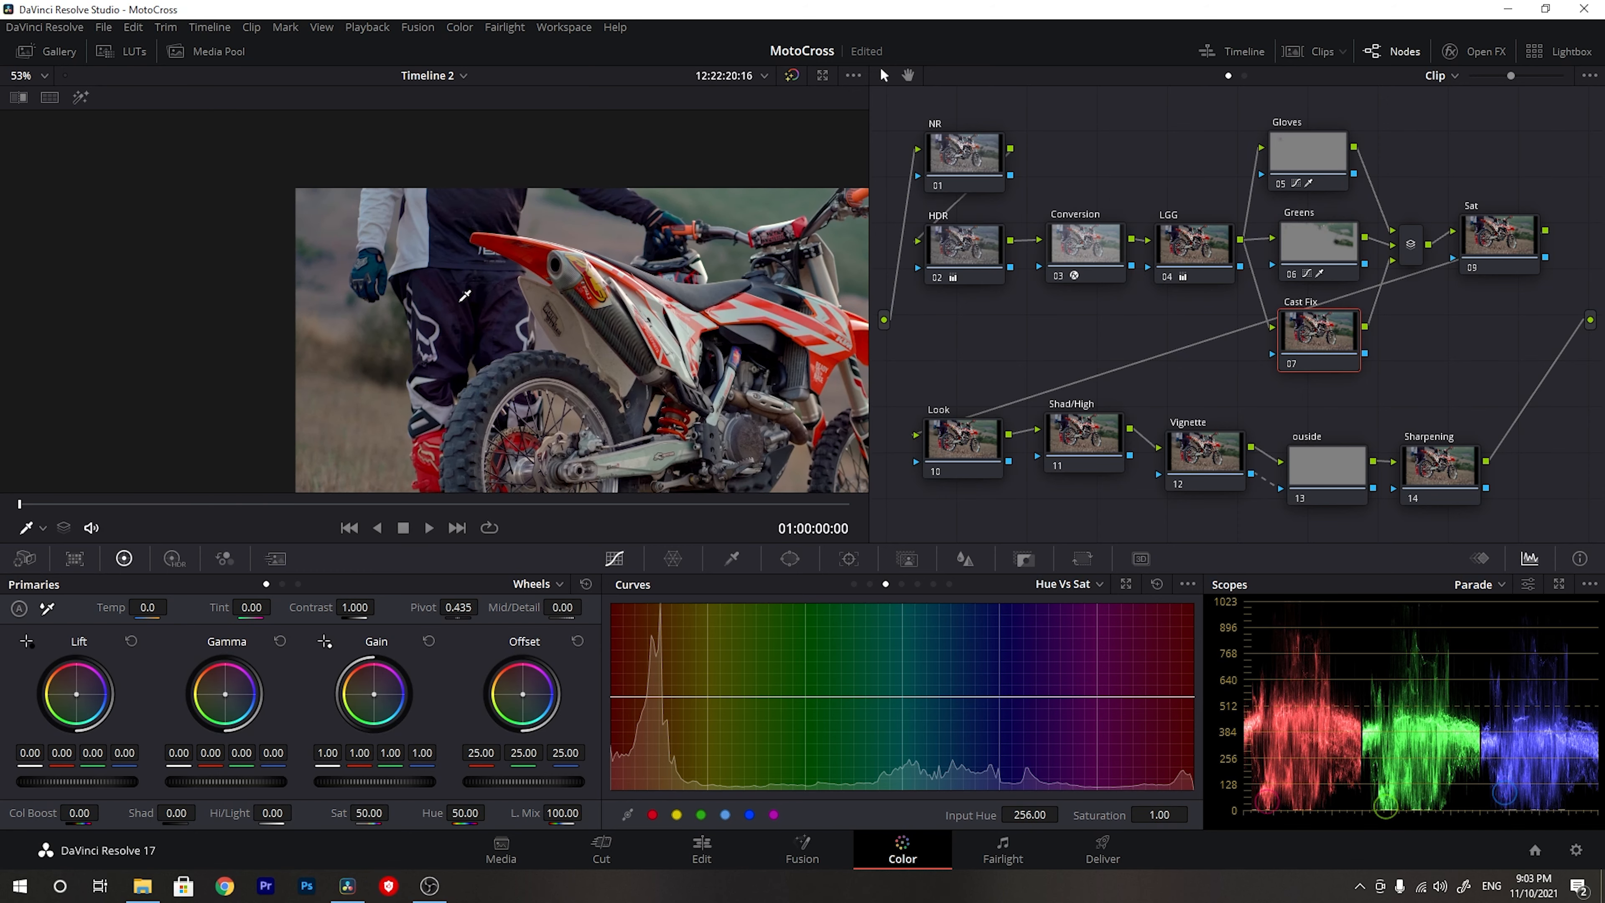
scroll(407, 233, up, 8)
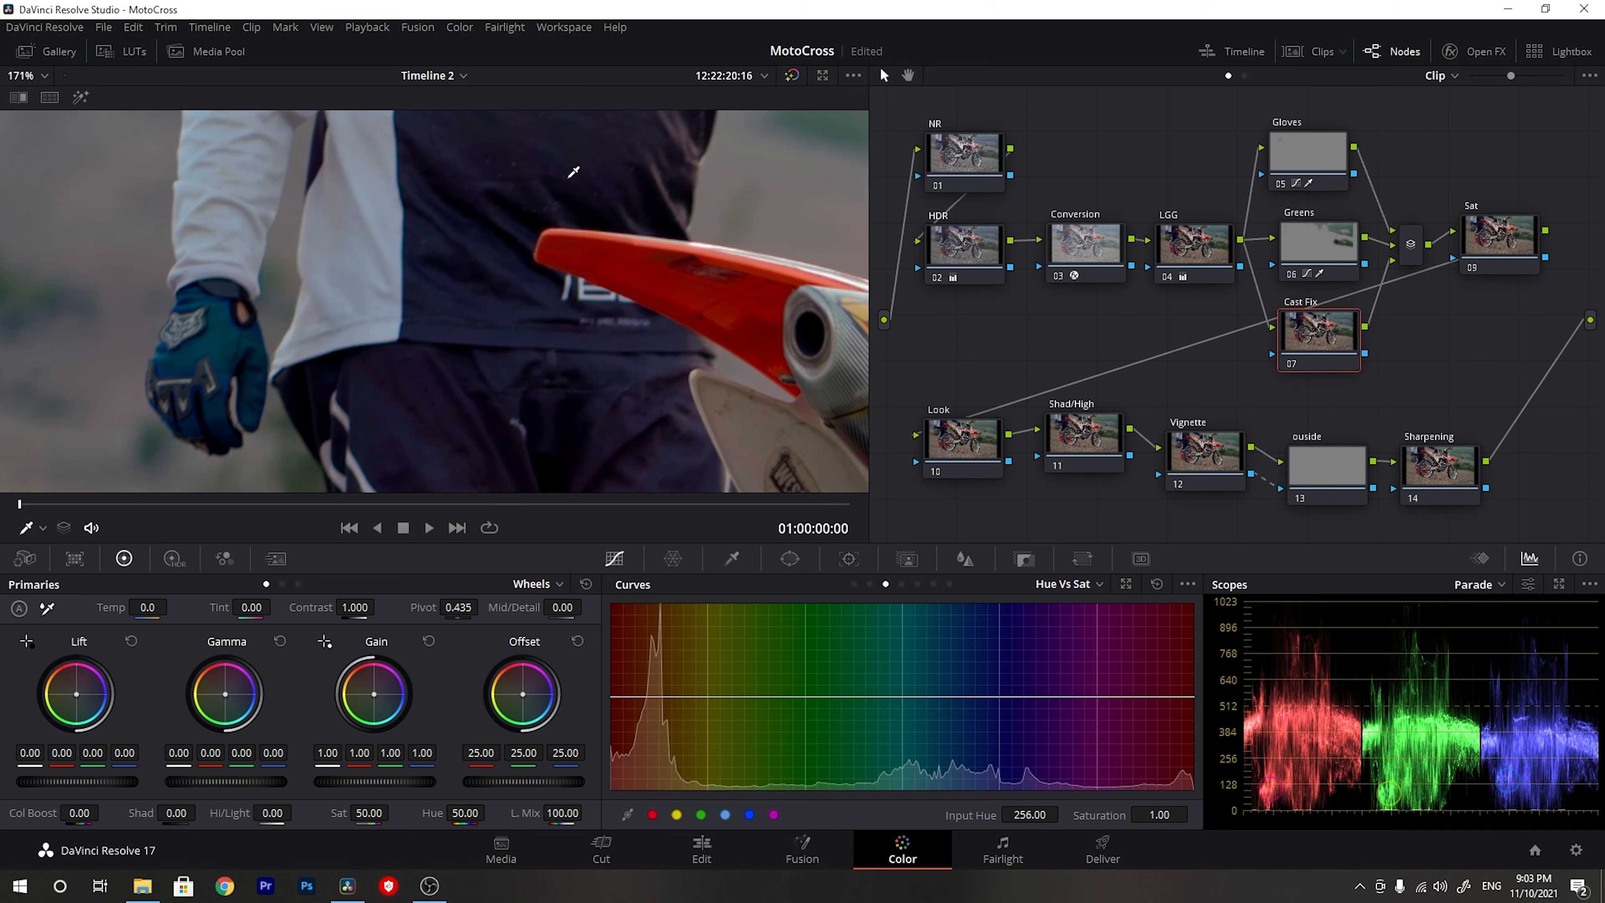
scroll(564, 234, down, 6)
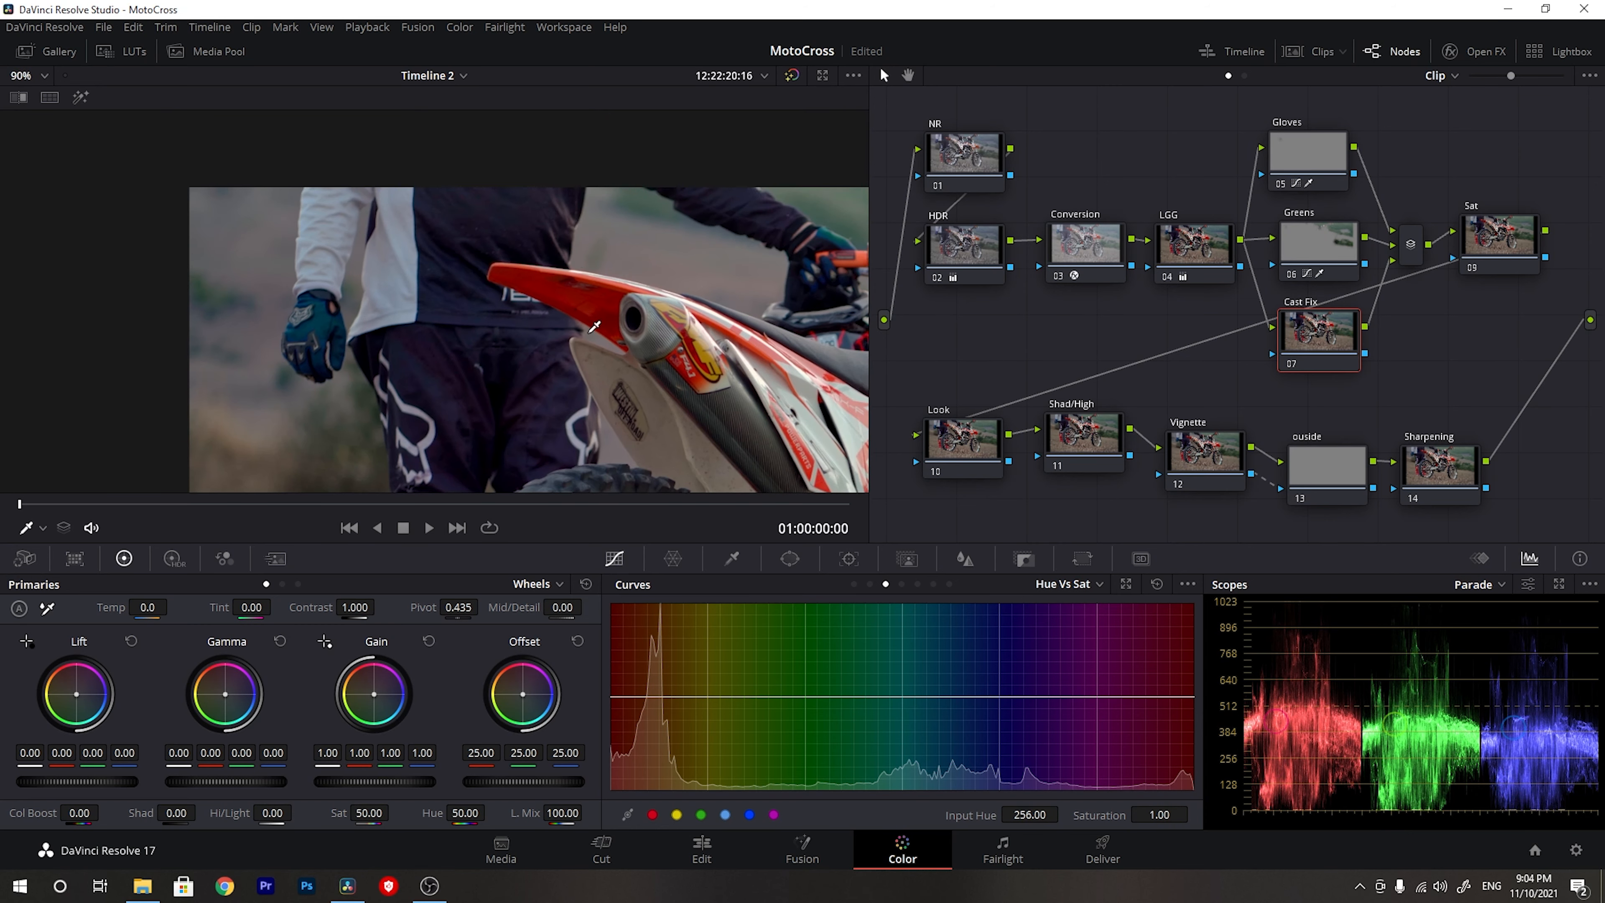
scroll(573, 179, up, 6)
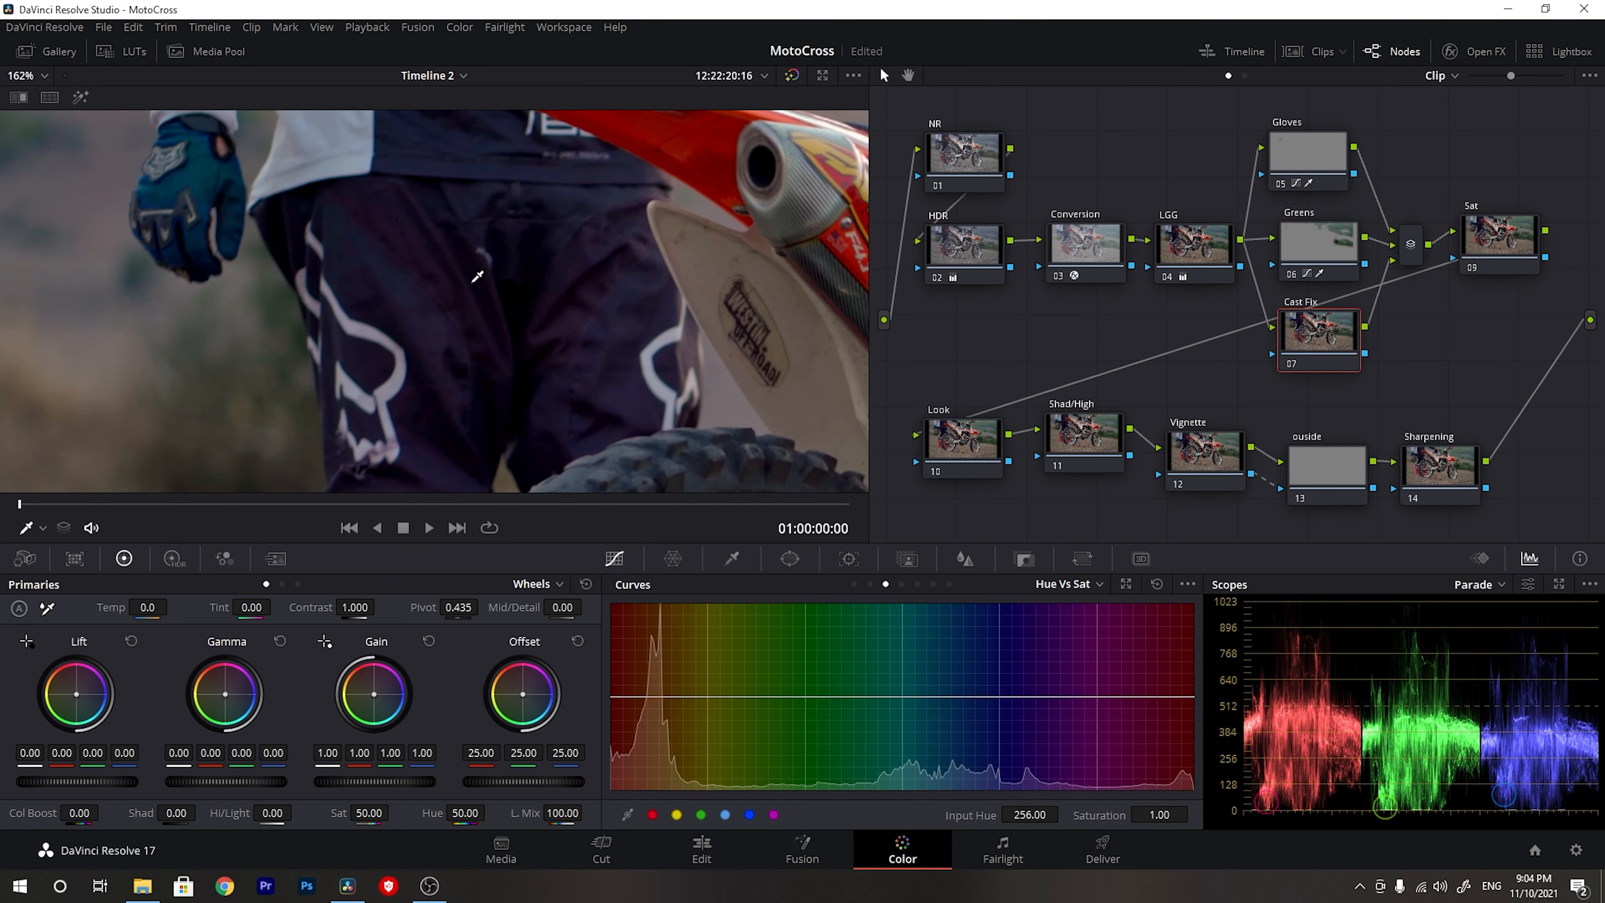
scroll(607, 269, down, 6)
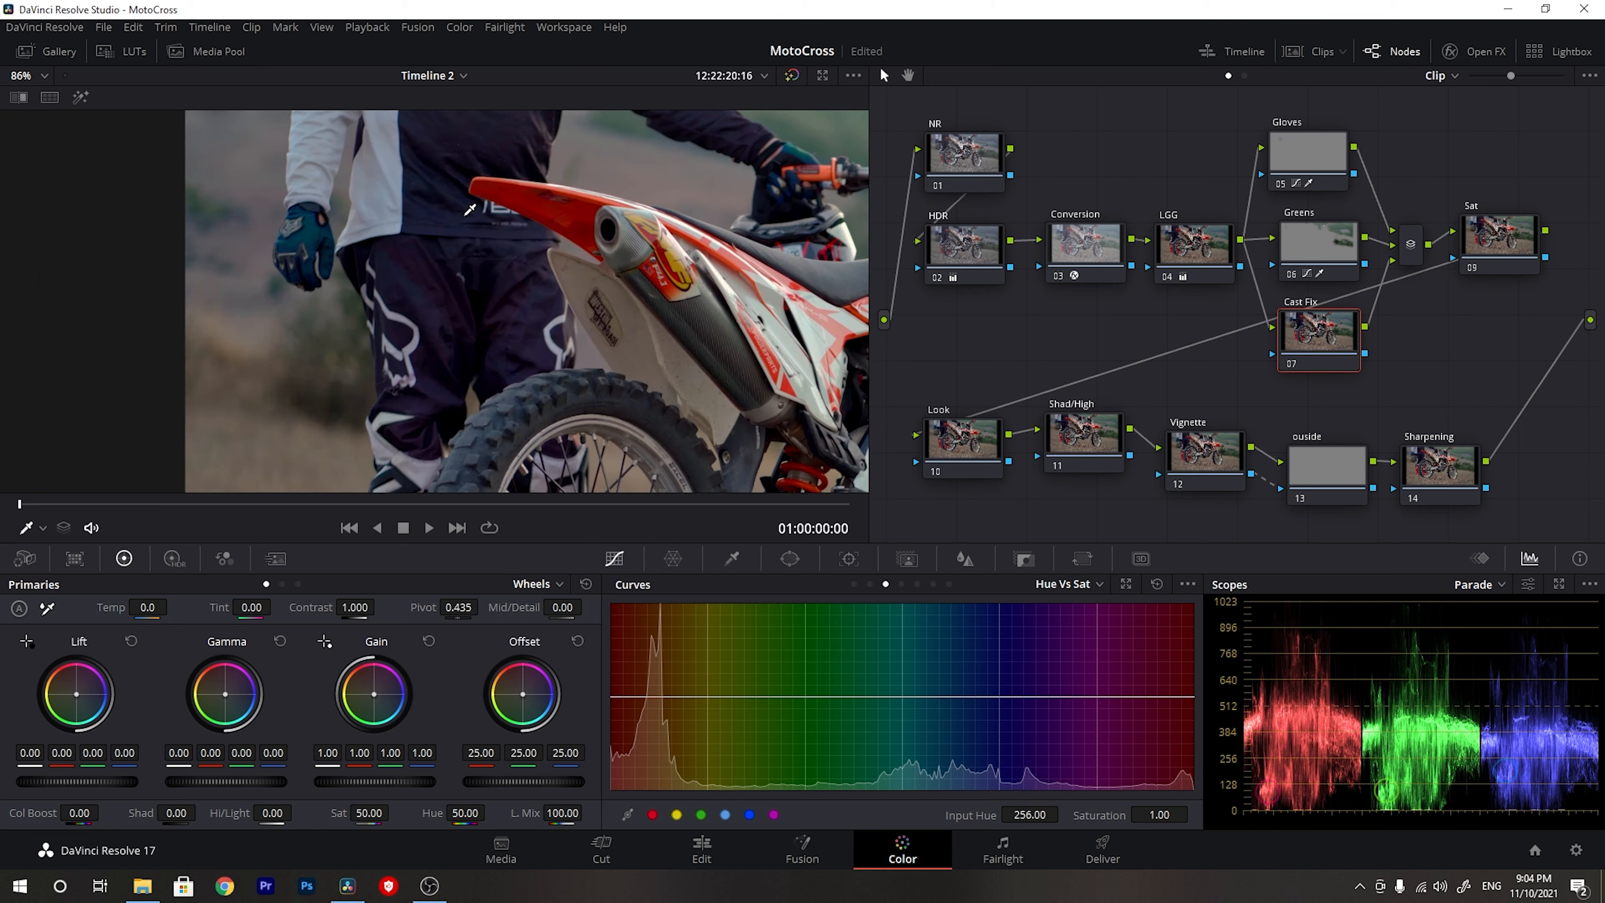
scroll(643, 295, down, 6)
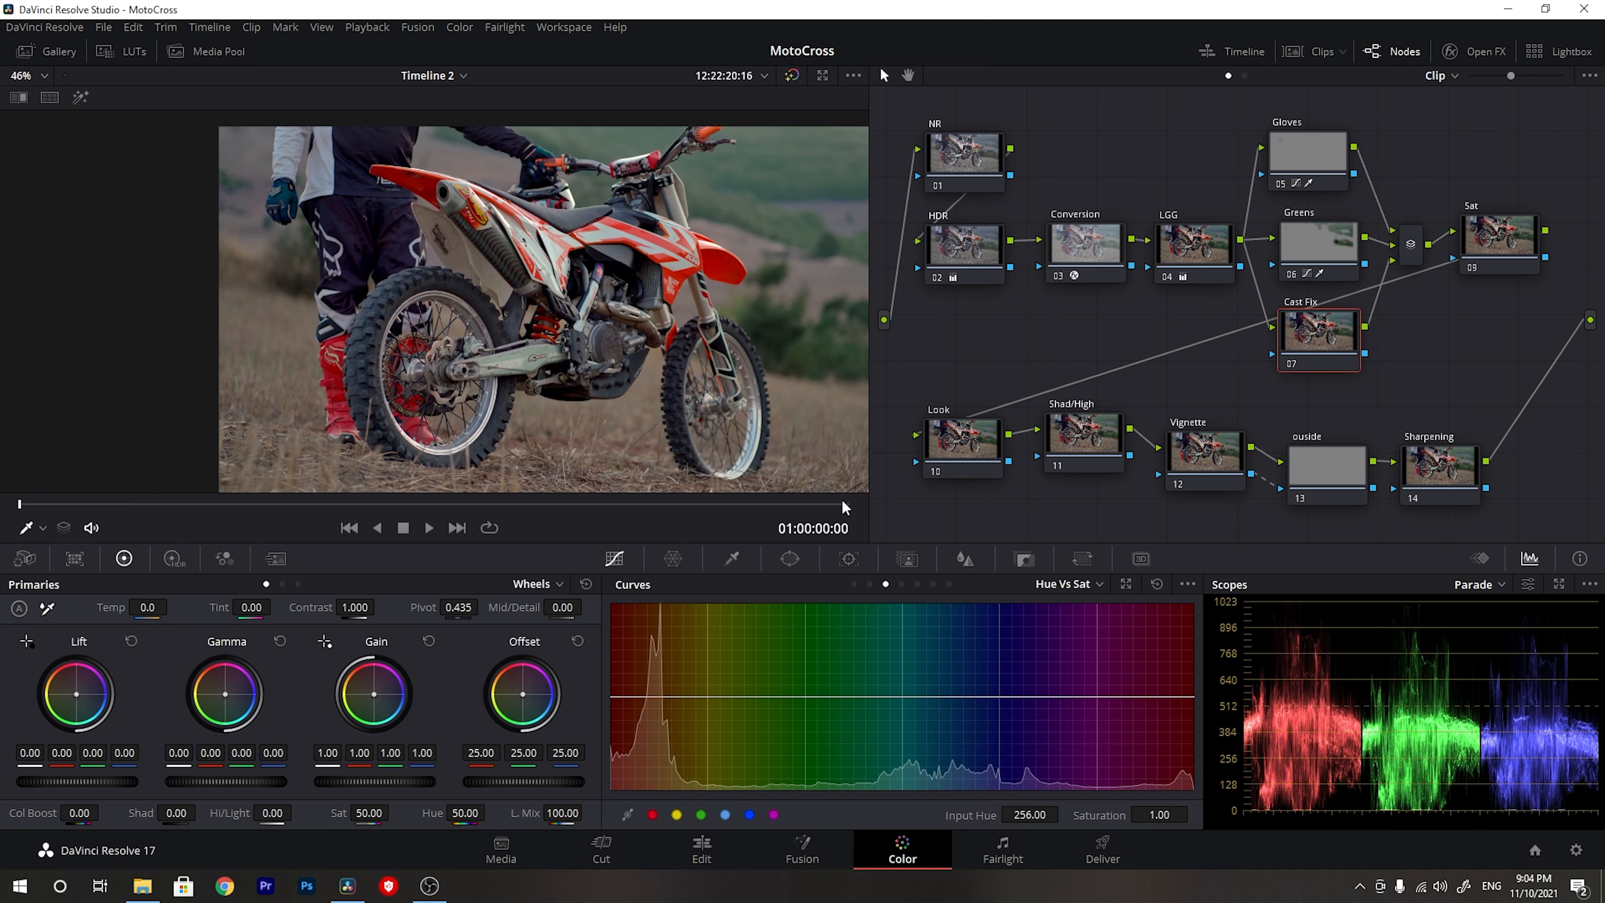
- Qualify the rider's dark clothing on the Cast Fix node by sampling it with the HSL qualifier
click(732, 558)
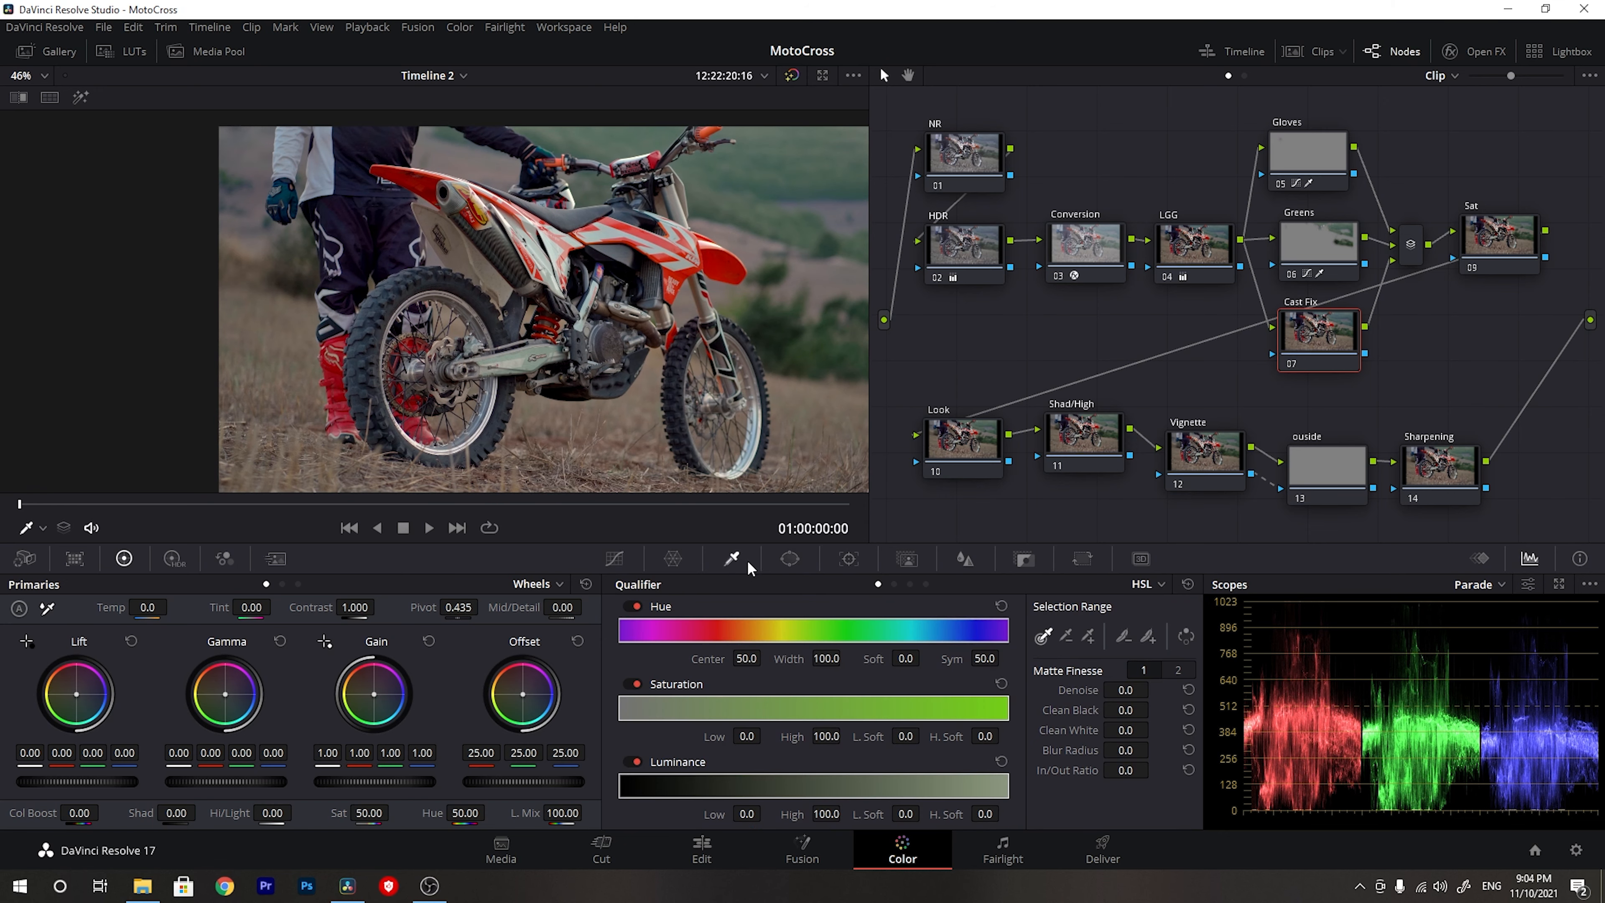
scroll(318, 183, up, 3)
click(318, 184)
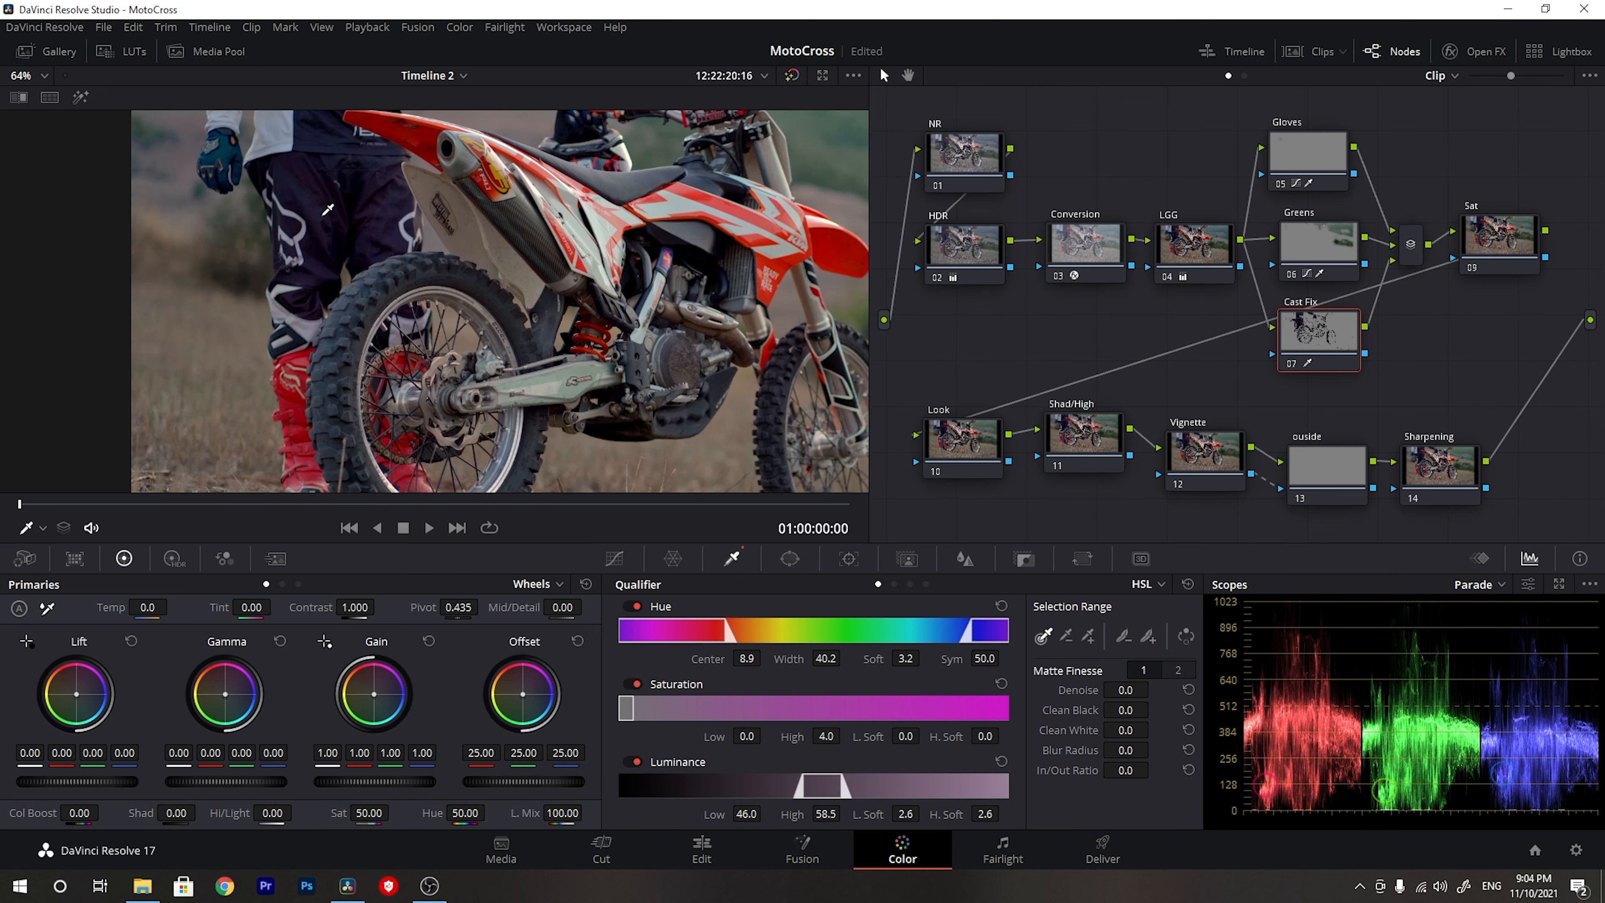
scroll(419, 223, down, 4)
scroll(482, 234, down, 1)
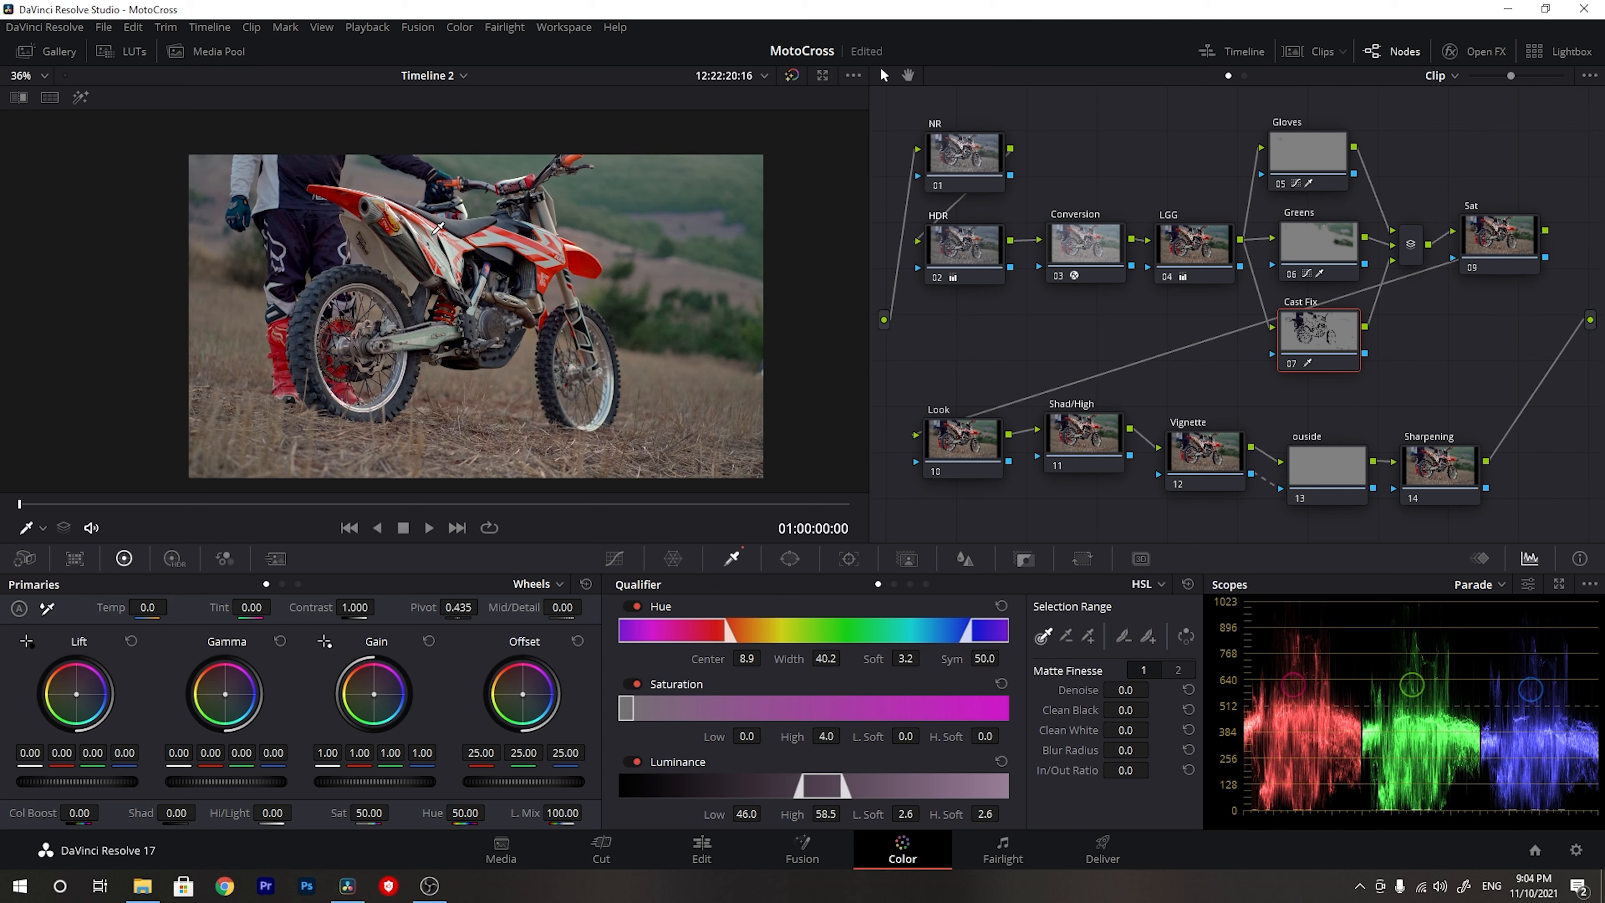
- Highlight the selection and refine the qualifier to hue center 6.5, width 37.6, saturation high 5.7, and luminance 45.3 to 57.9
click(81, 96)
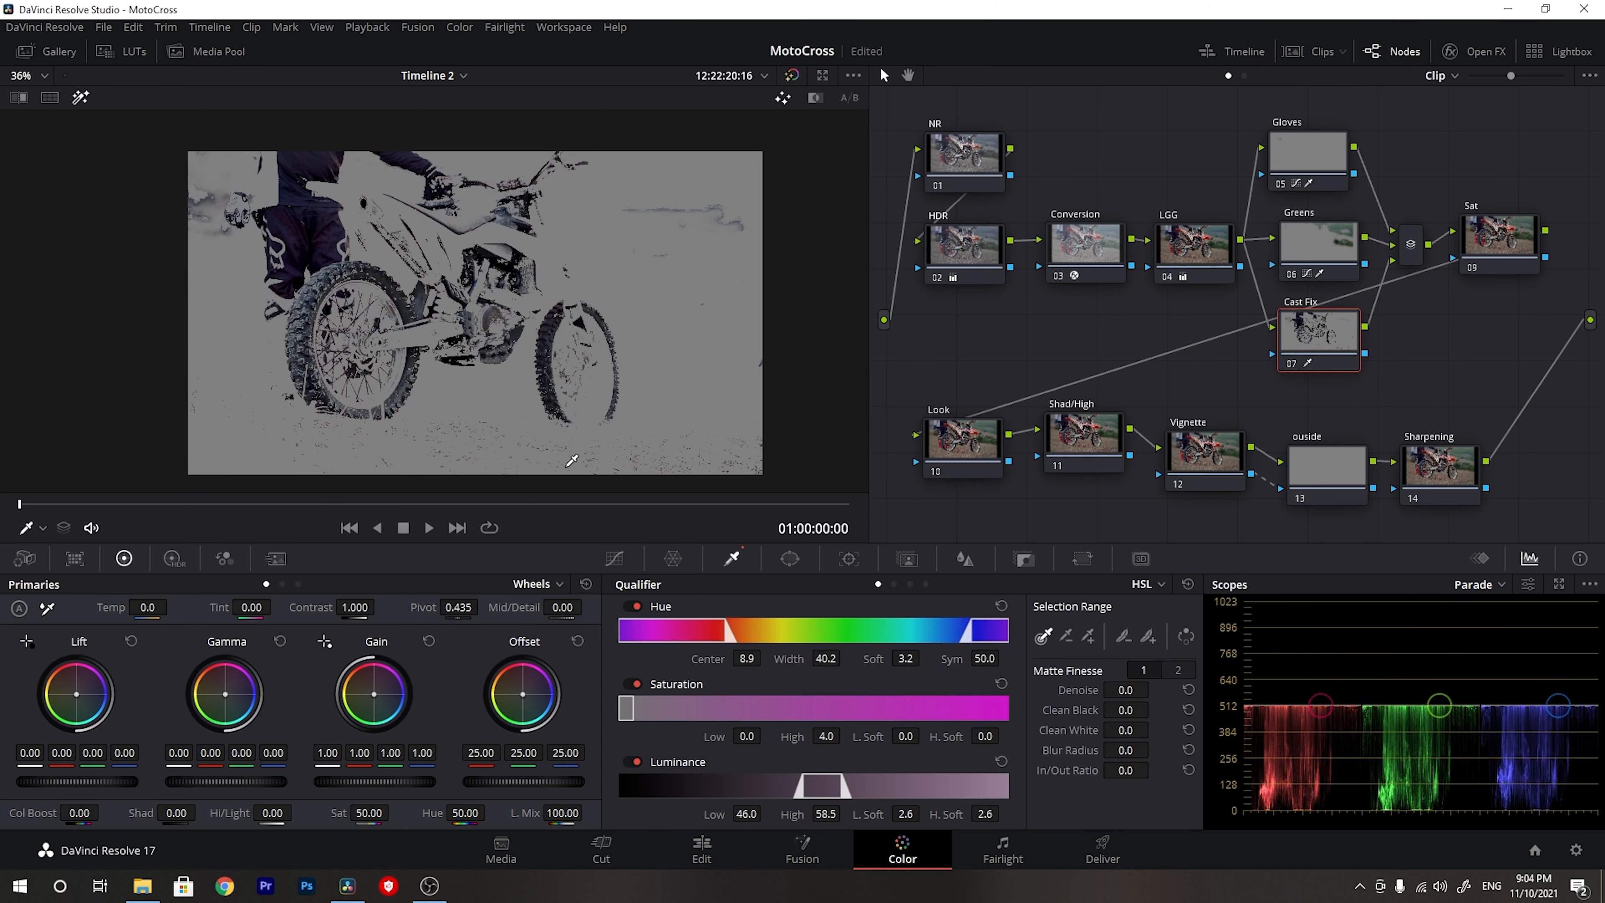
drag(857, 640, 849, 640)
drag(964, 635, 970, 635)
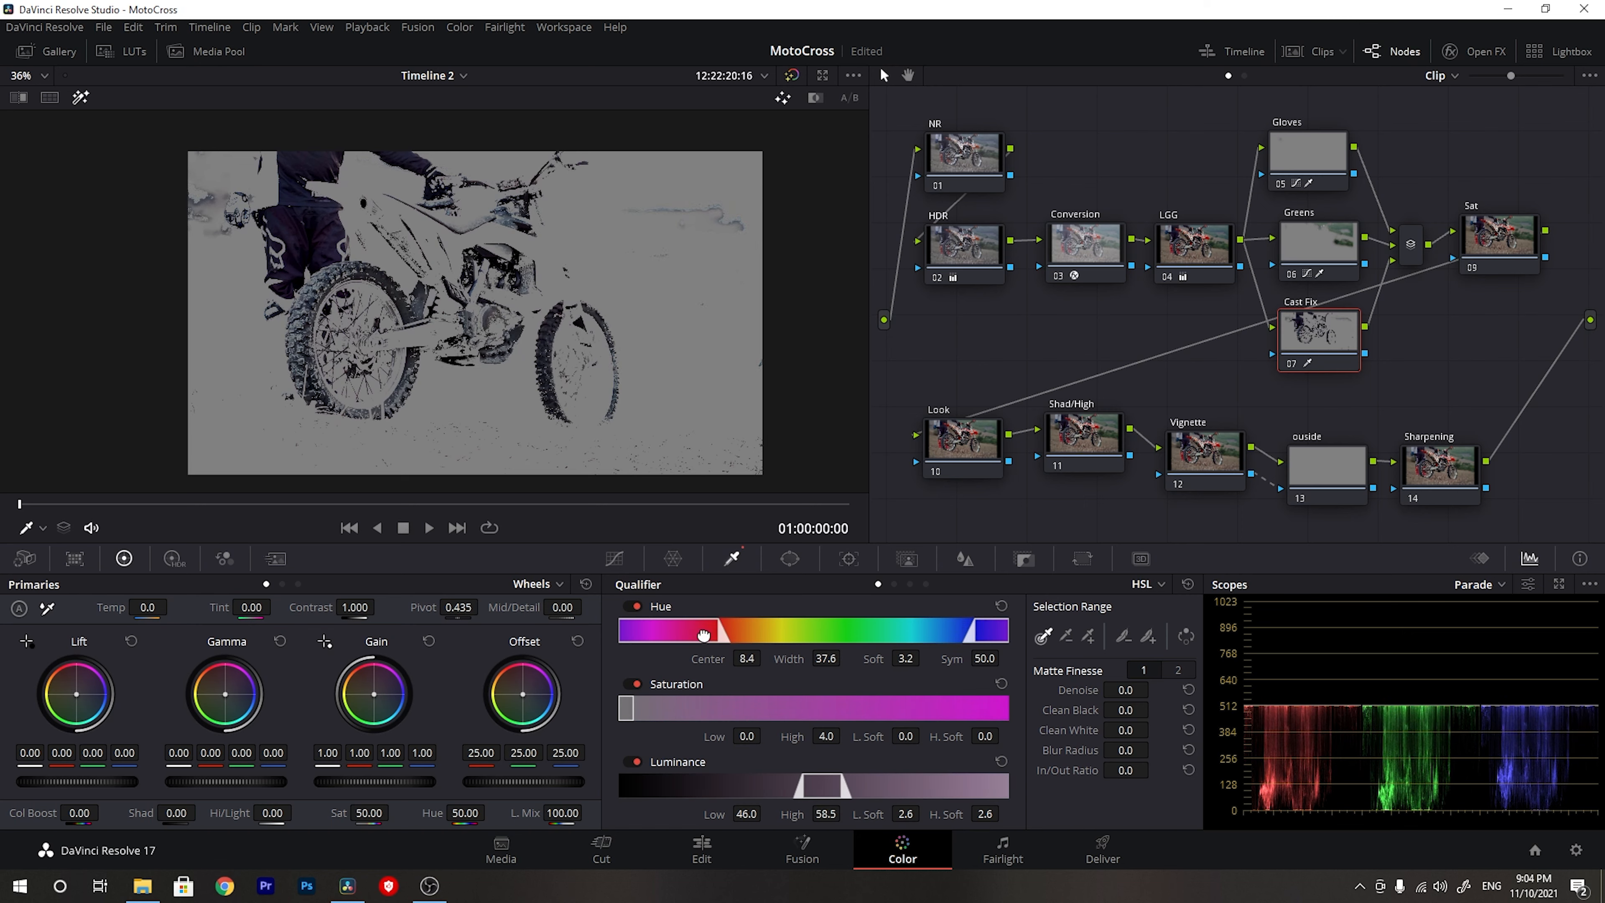
drag(699, 635, 696, 635)
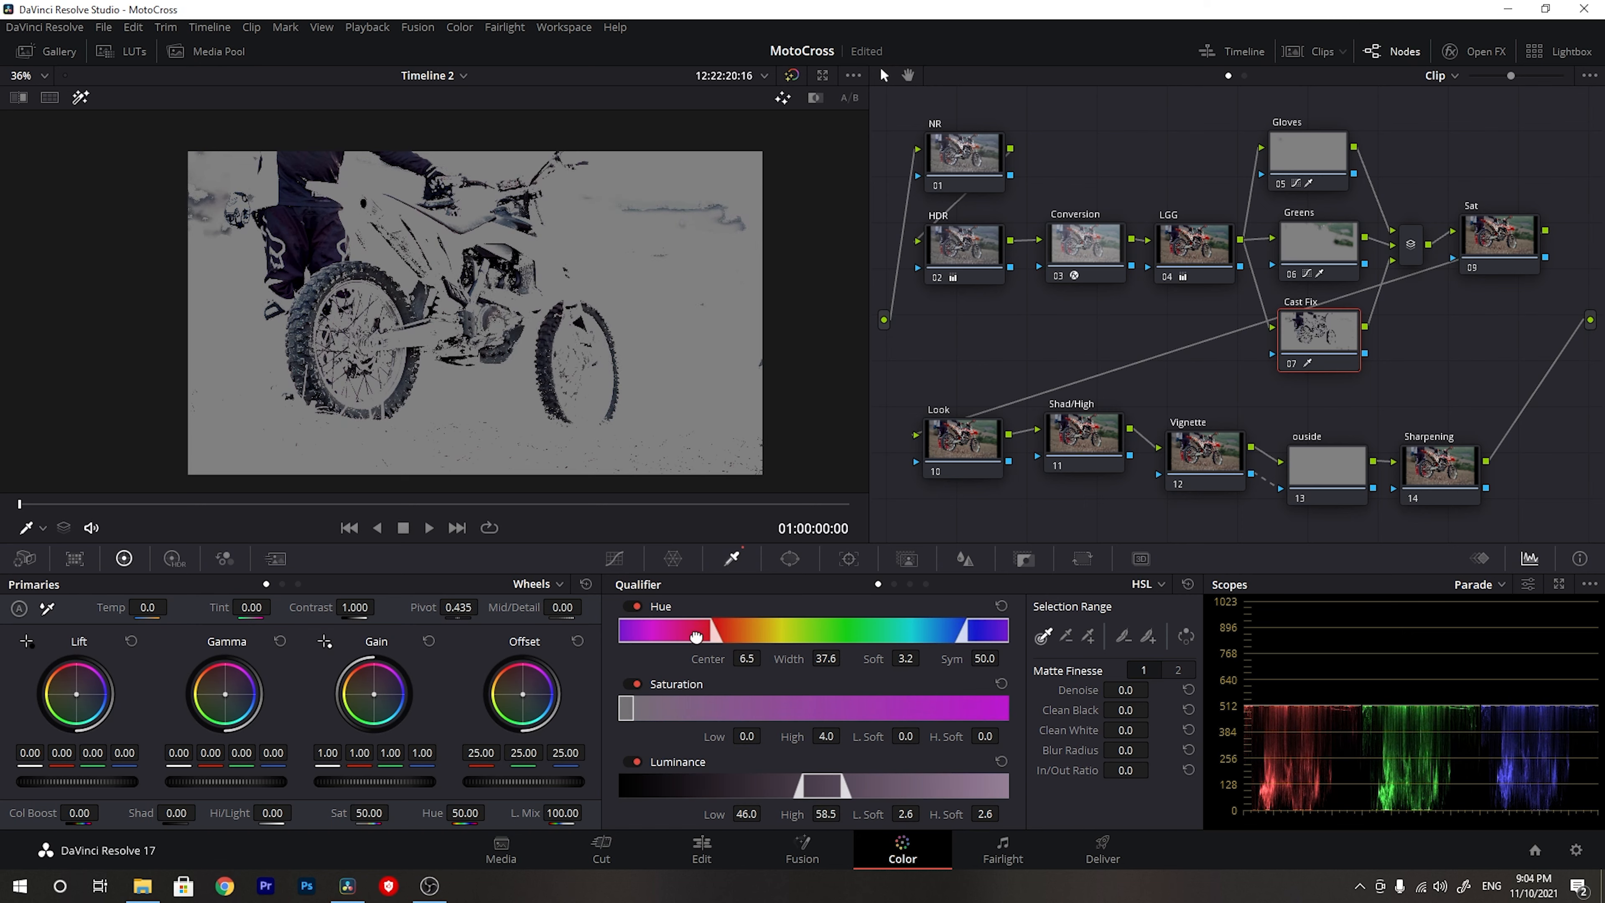
drag(634, 709, 641, 710)
drag(827, 790, 825, 791)
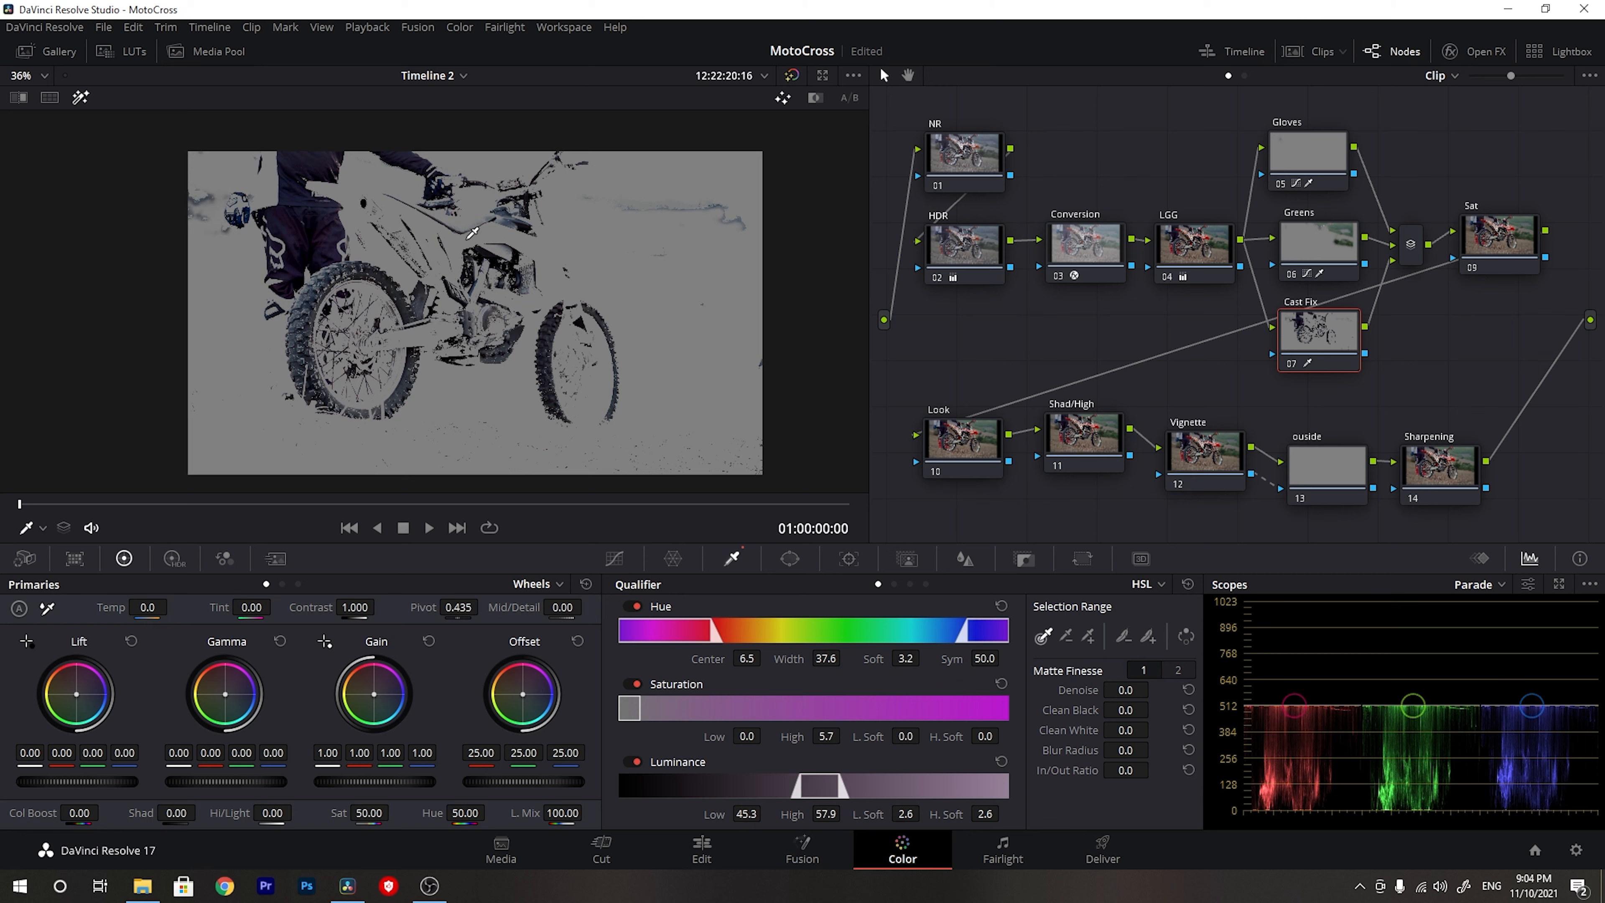
- Set Matte Finesse to Denoise 11.8, Clean Black 11.3, Clean White 27.4 and Blur Radius 24.3, and turn the highlight off
drag(1067, 685, 1154, 729)
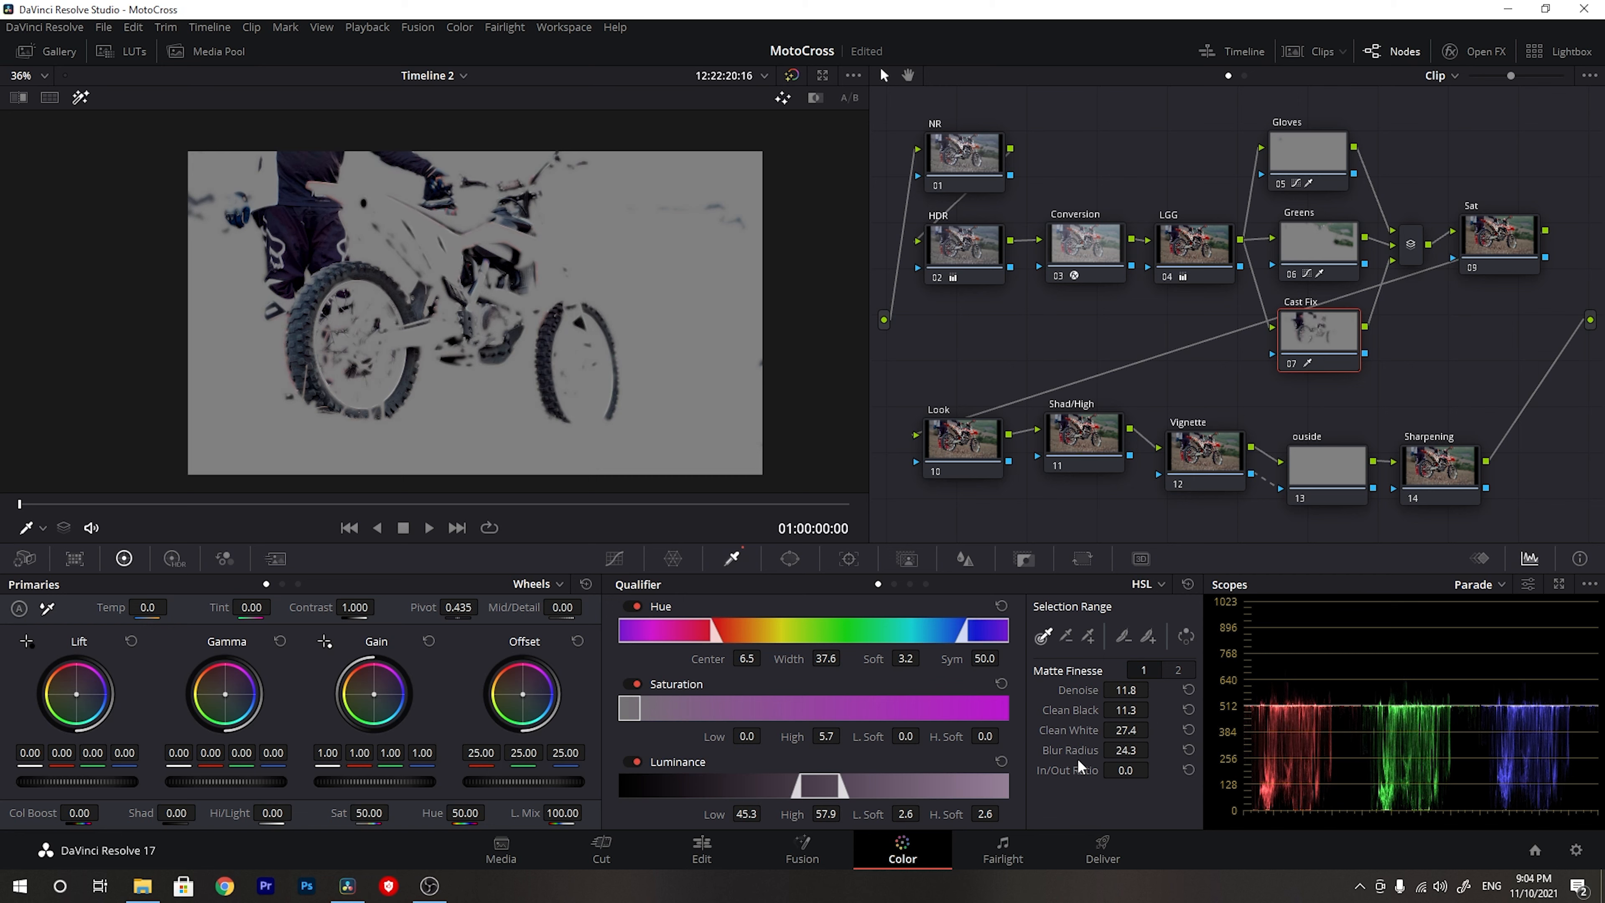
click(80, 97)
- Lower the Cast Fix node's saturation to 5.80 to neutralize the cast in the rider's dark clothing
scroll(530, 342, up, 5)
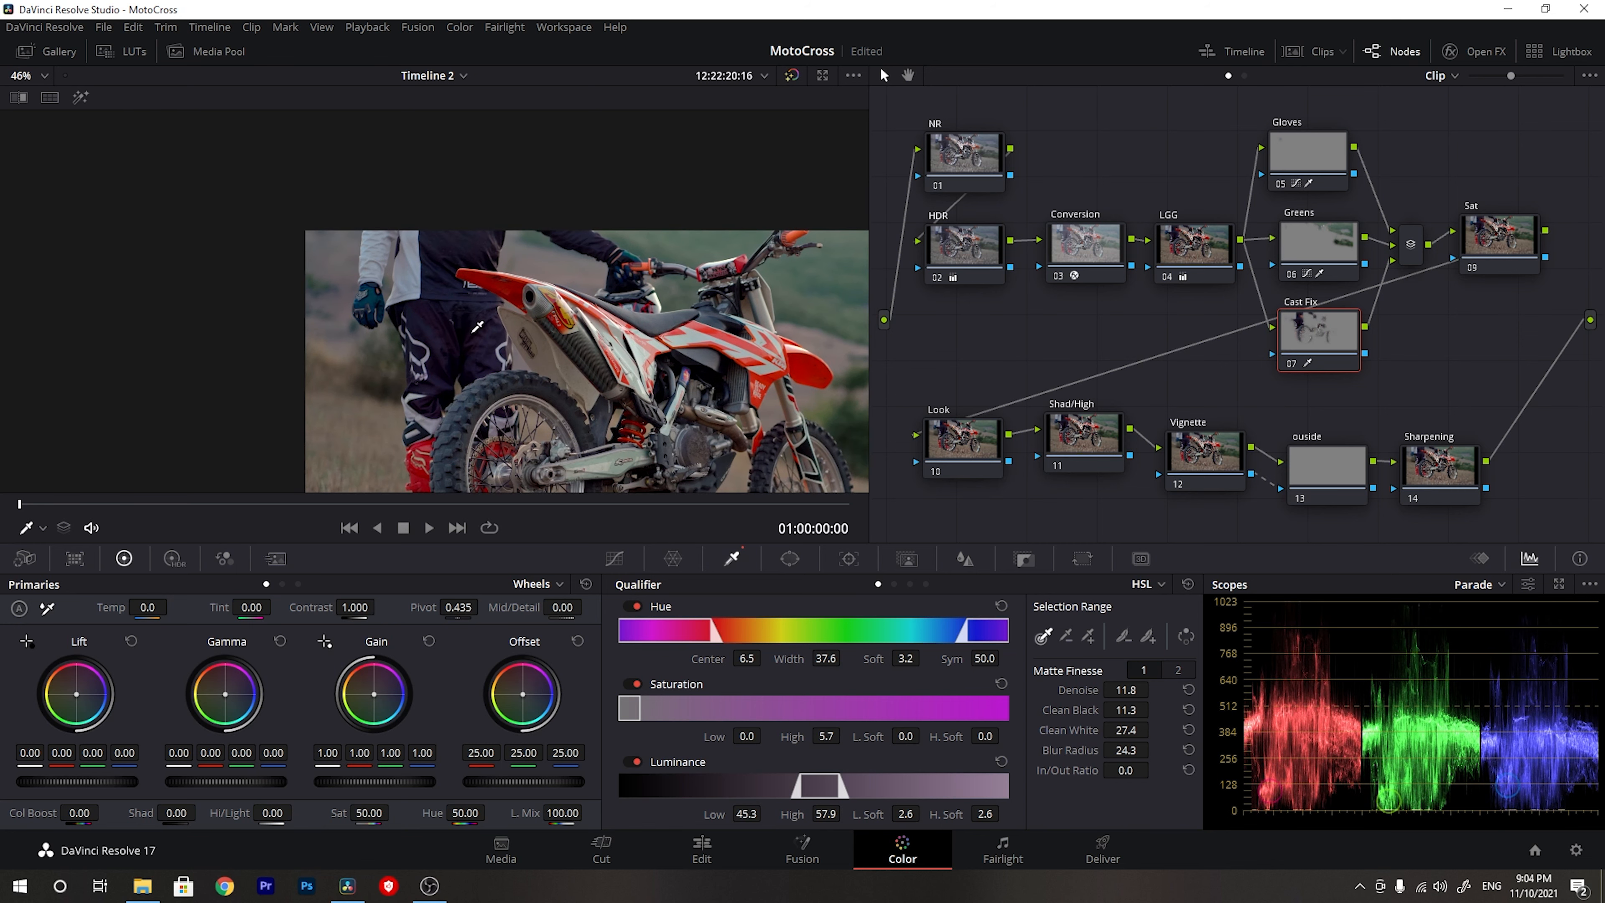
scroll(529, 341, up, 3)
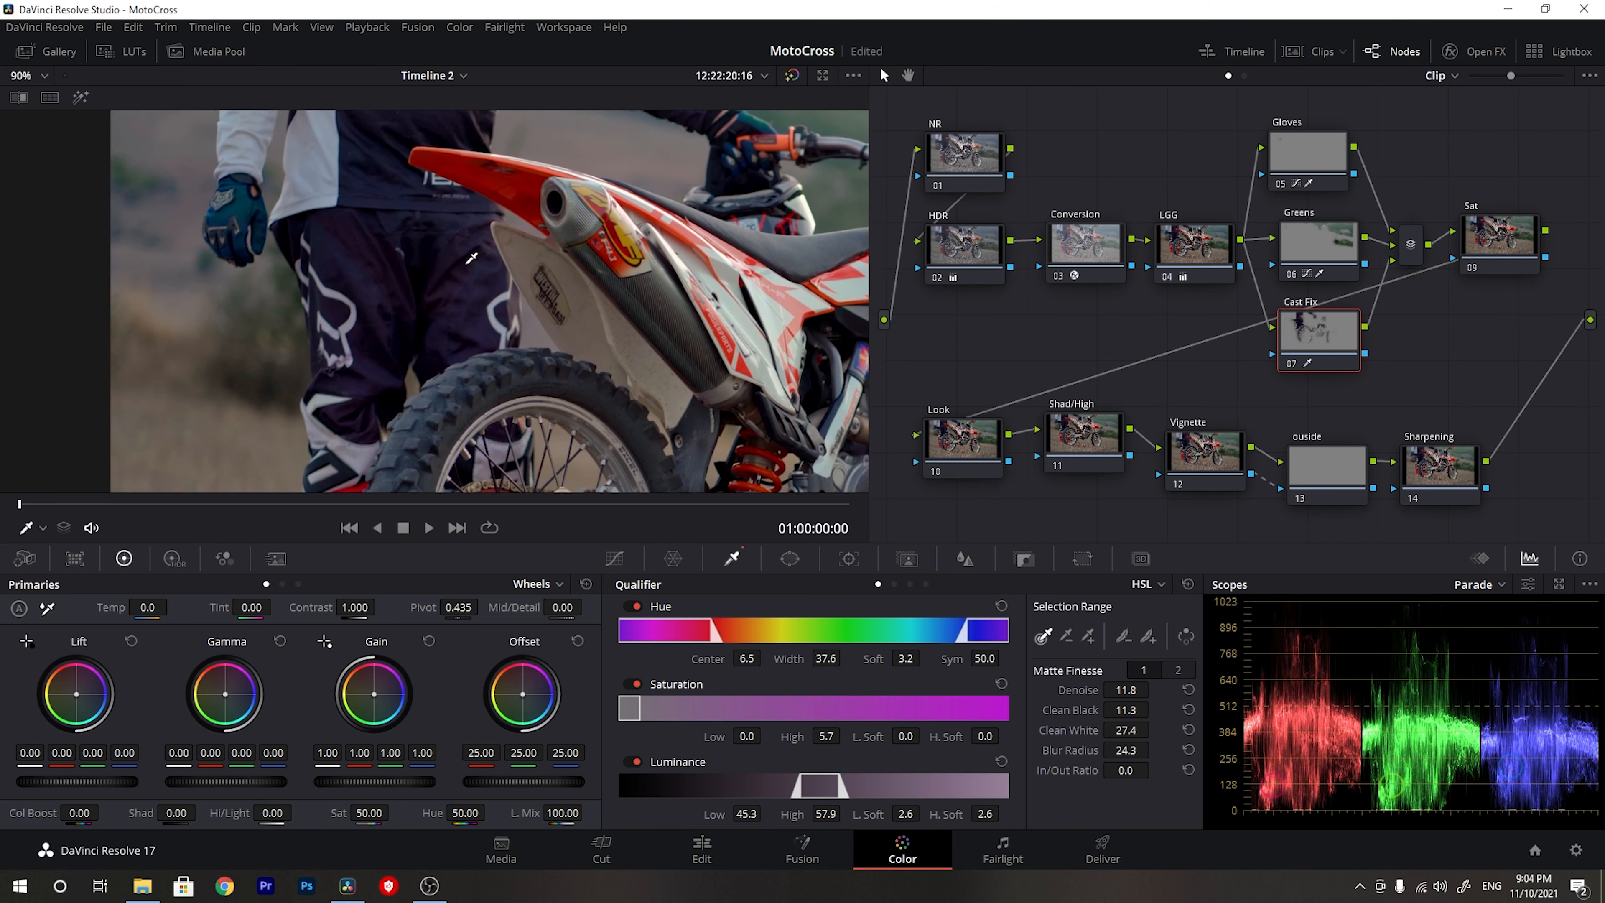
mouse_move(368, 813)
mouse_down()
mouse_move(290, 813)
mouse_move(404, 813)
mouse_move(344, 813)
mouse_up()
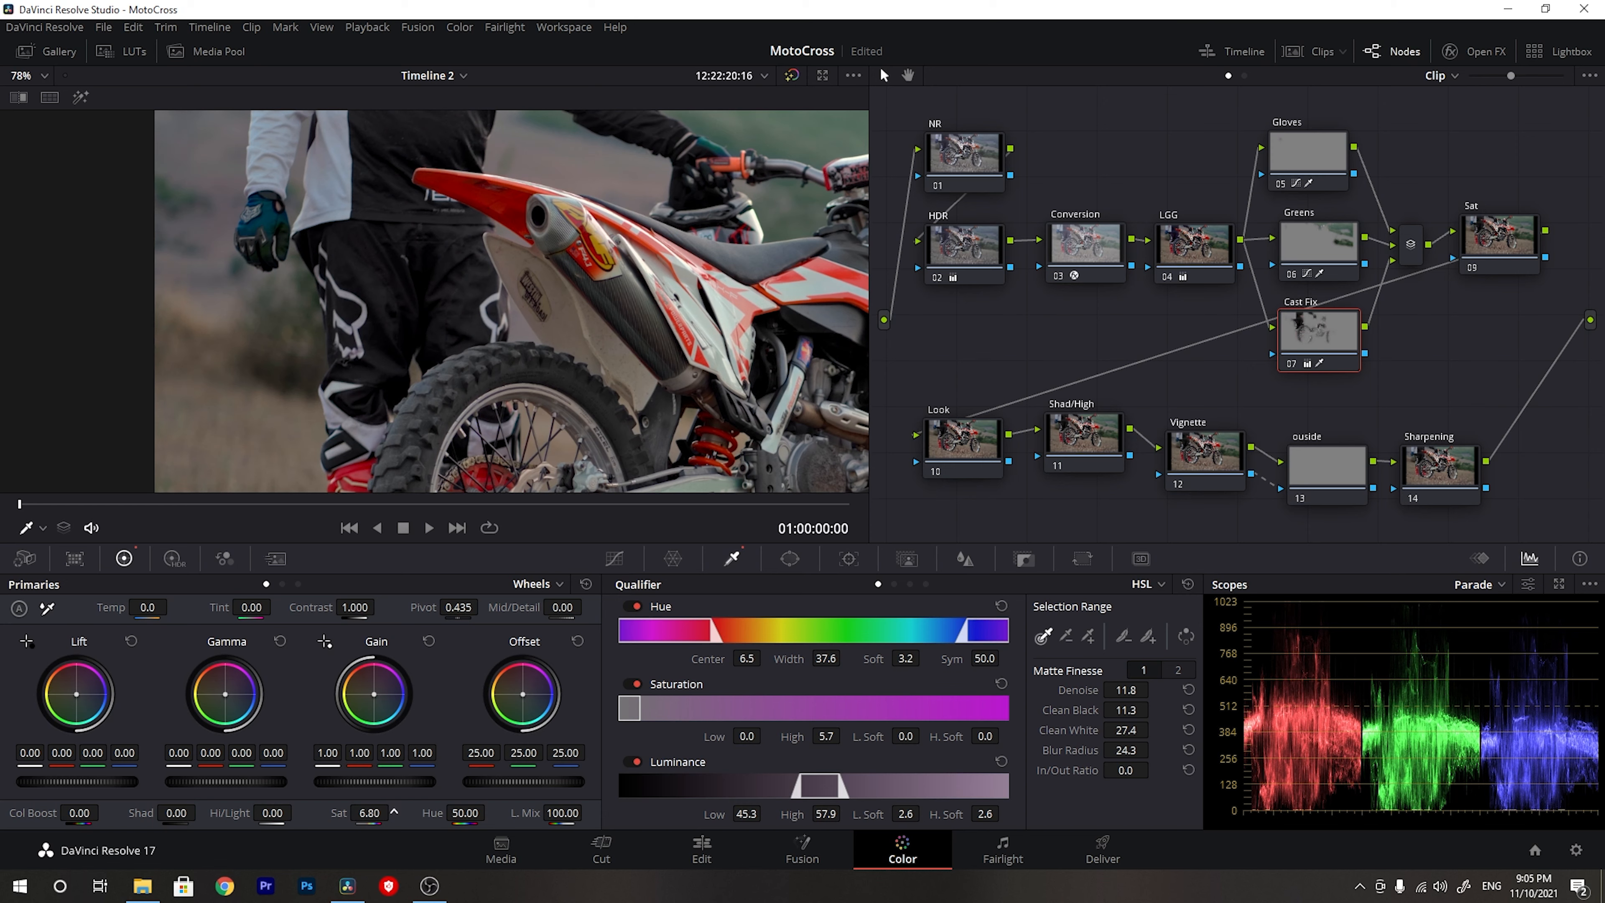
scroll(508, 288, down, 5)
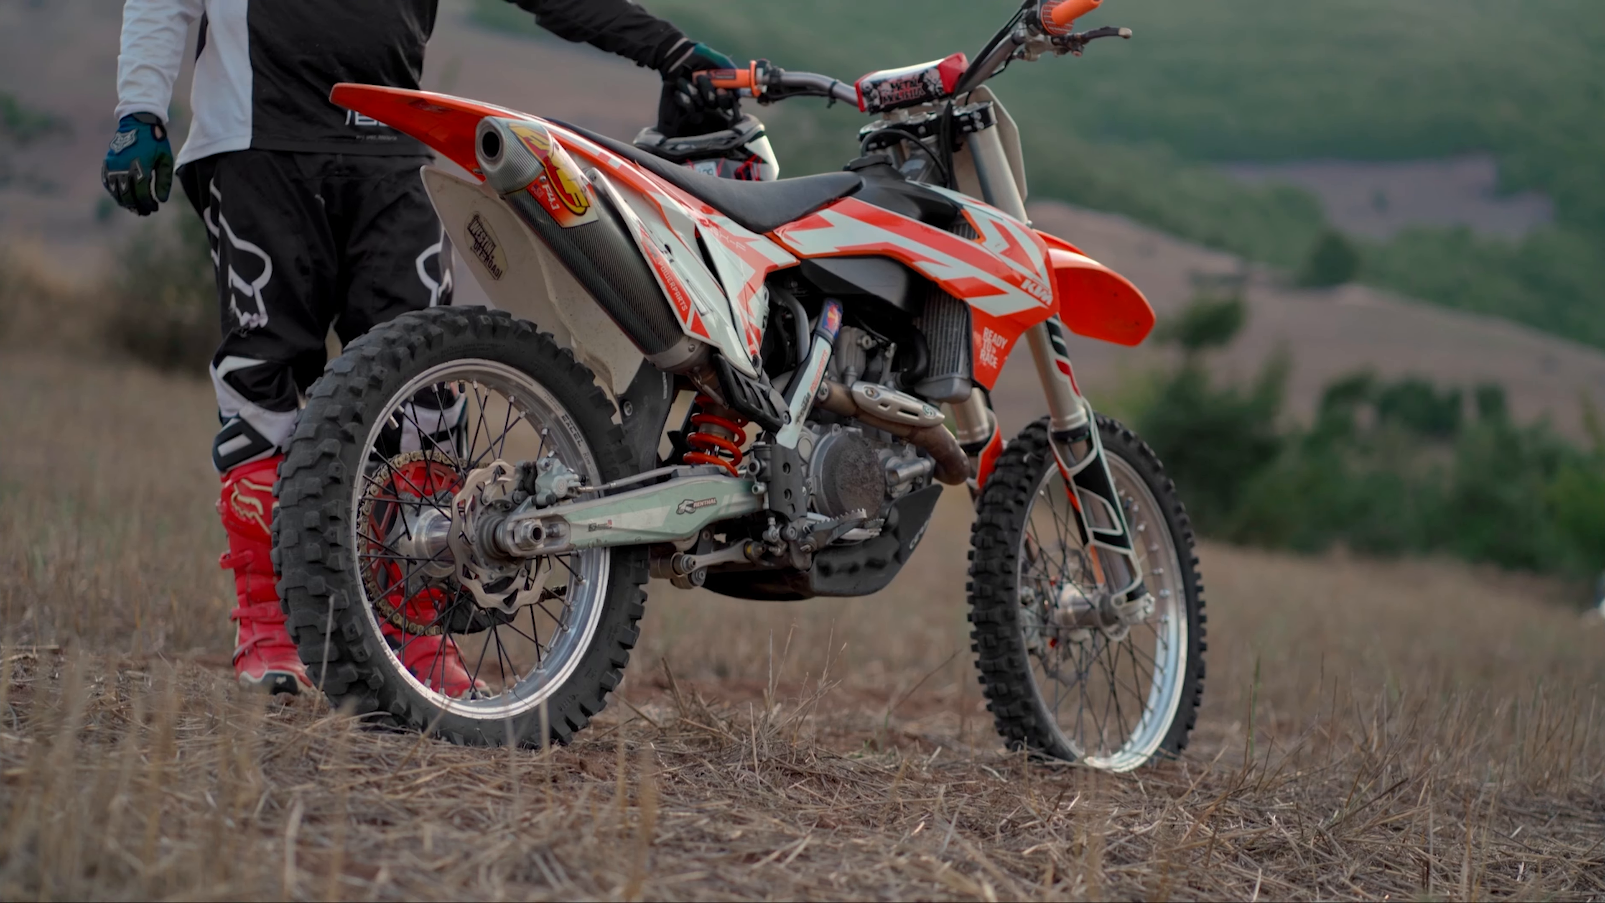
- Compare the shot in full screen with the Cast Fix node off and on
mouse_move(339, 354)
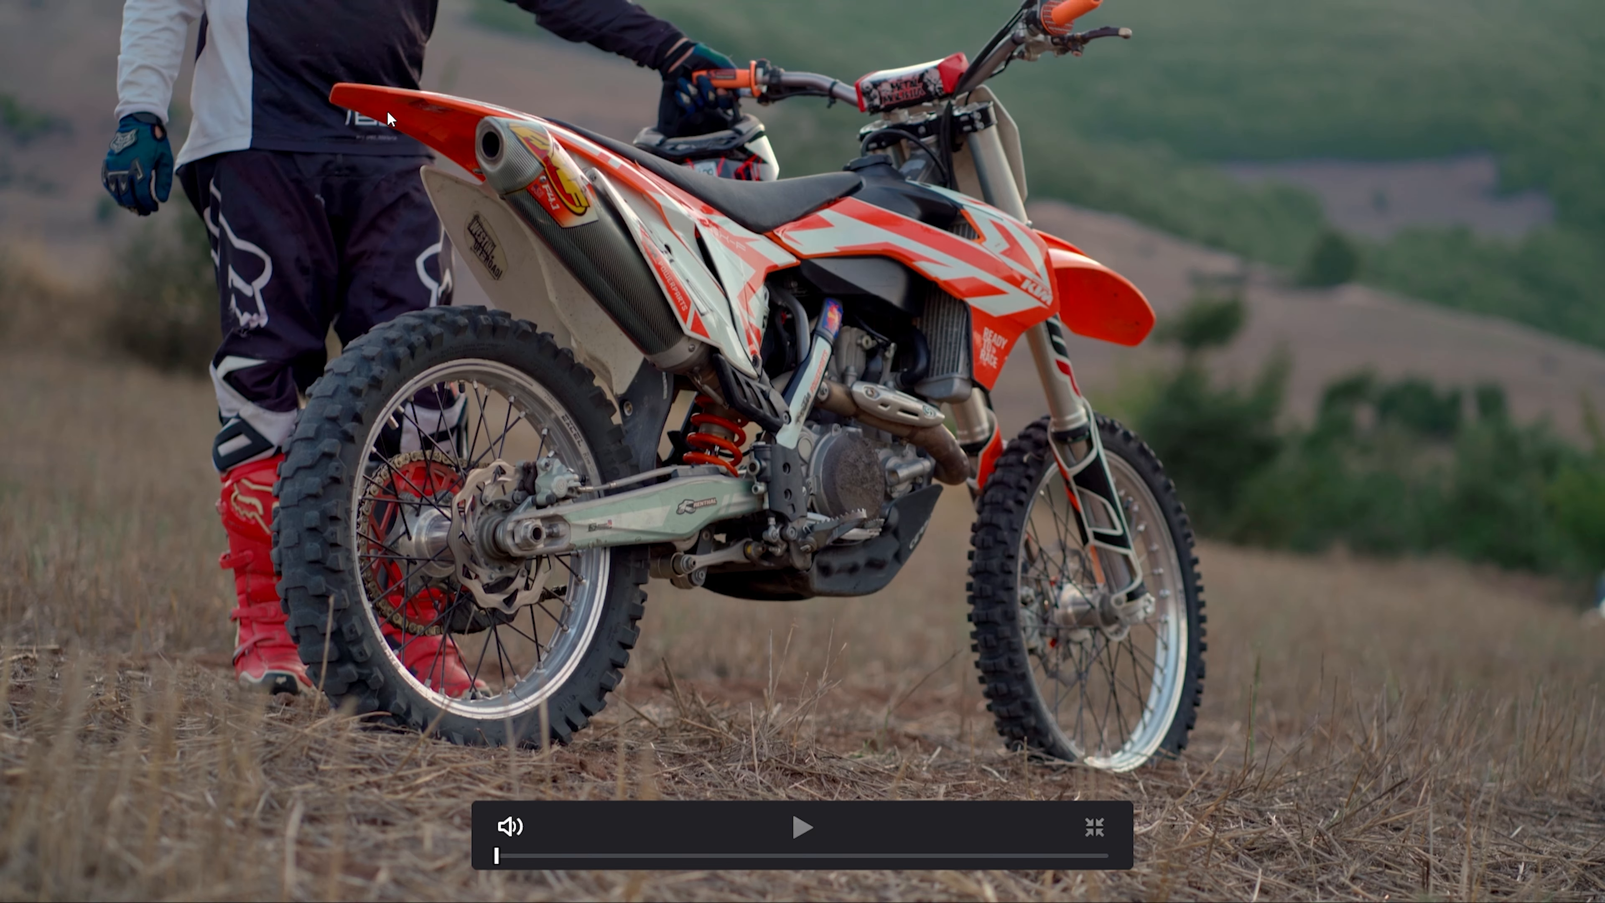
key(Escape)
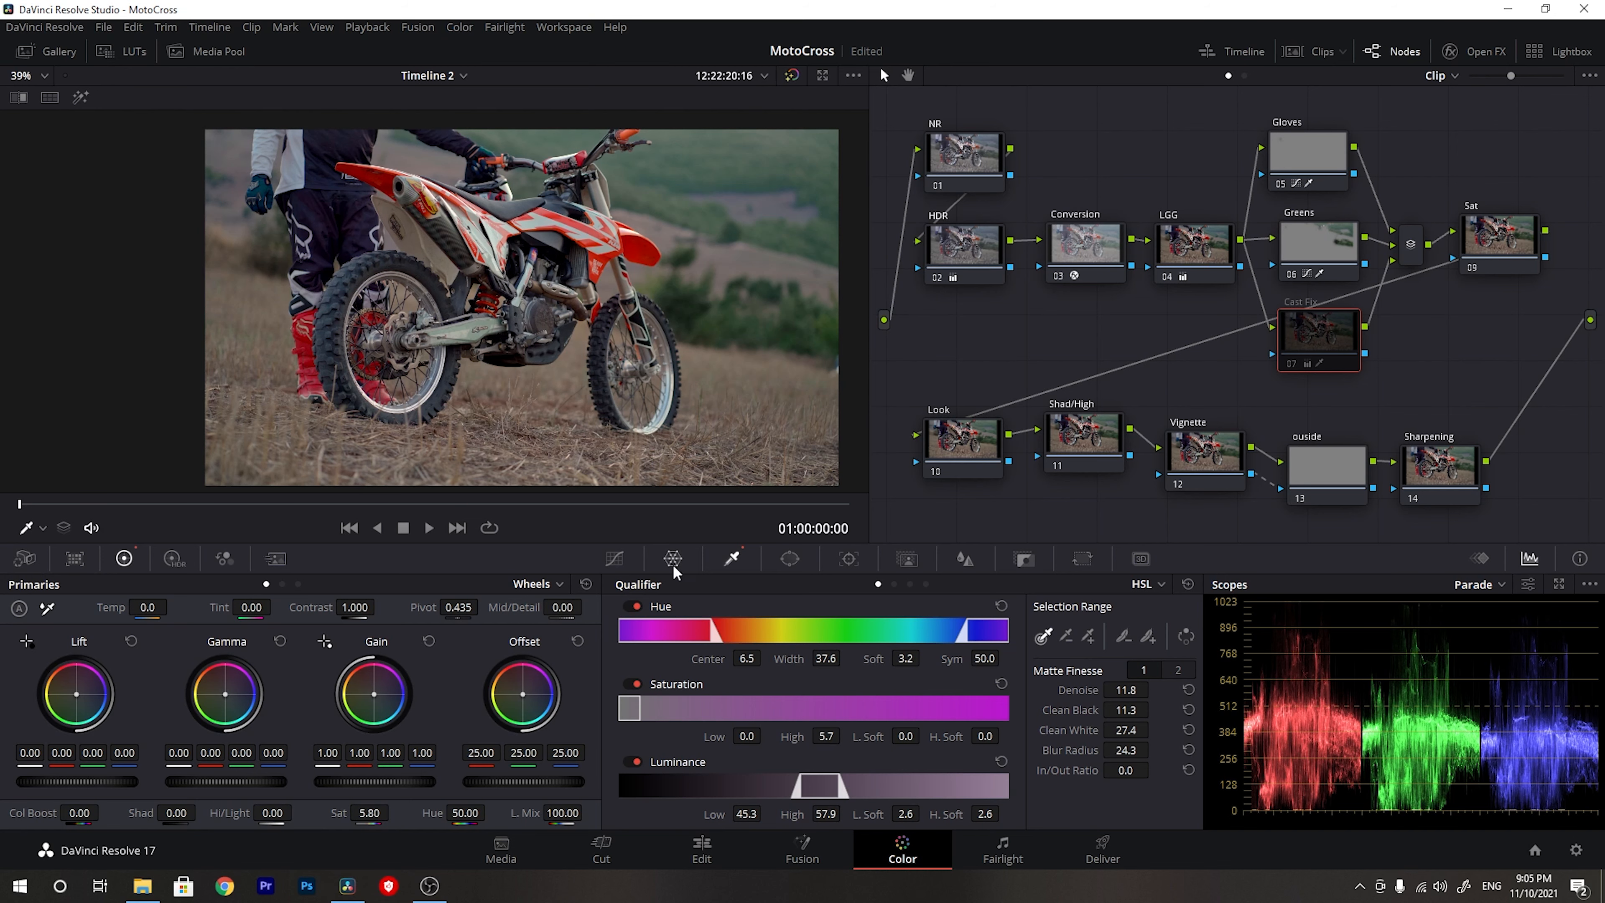
scroll(430, 159, up, 4)
scroll(430, 159, down, 2)
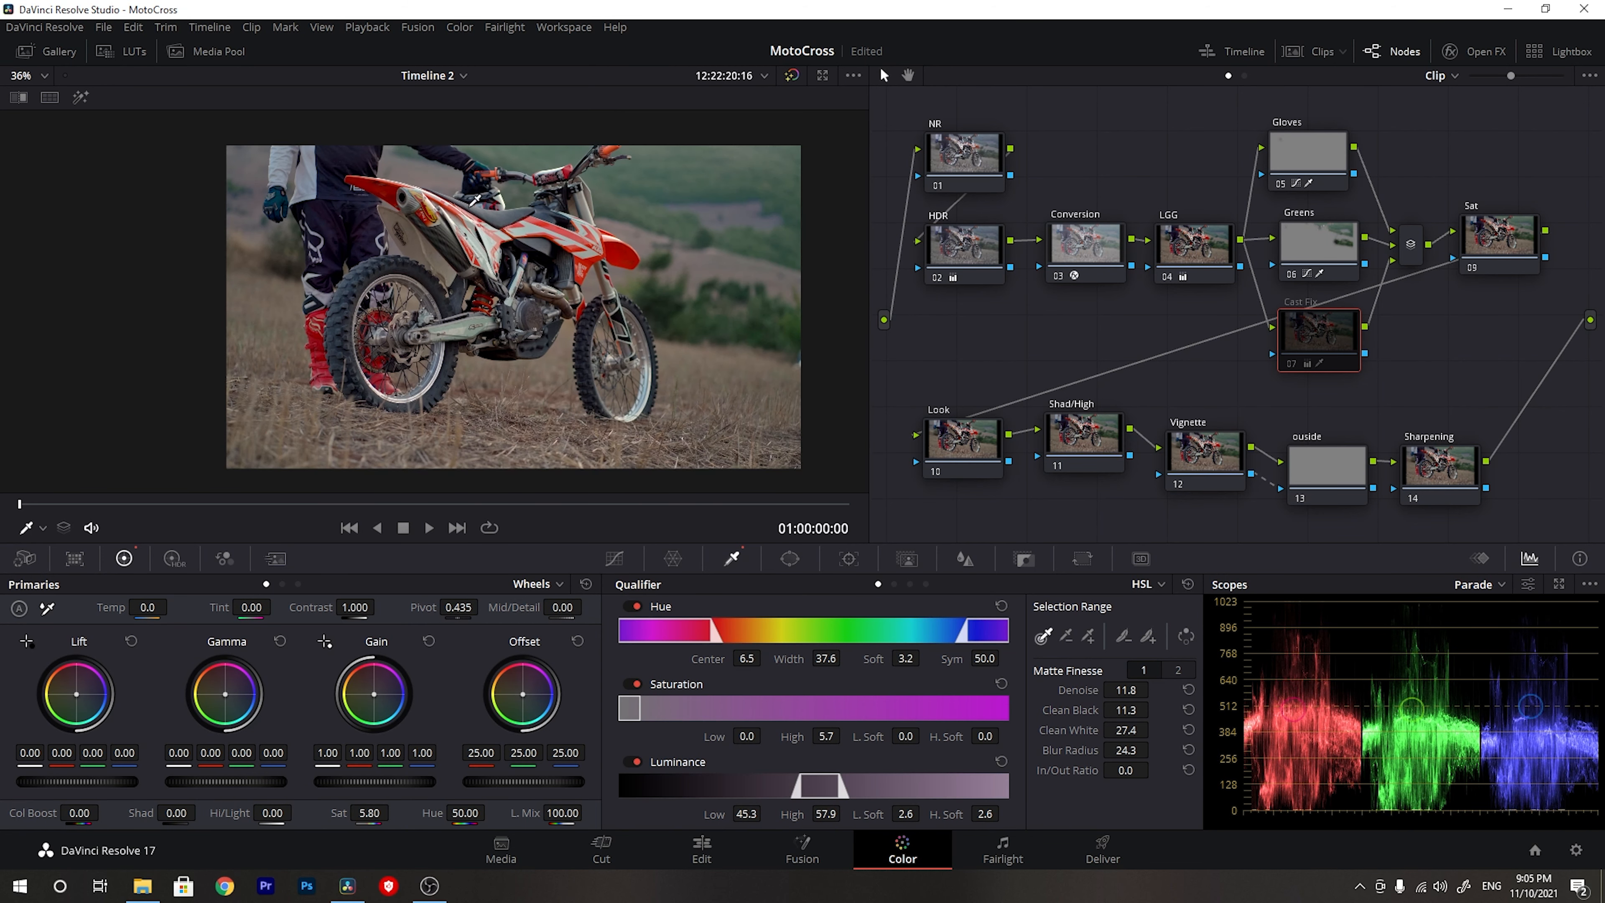
key(ctrl+f)
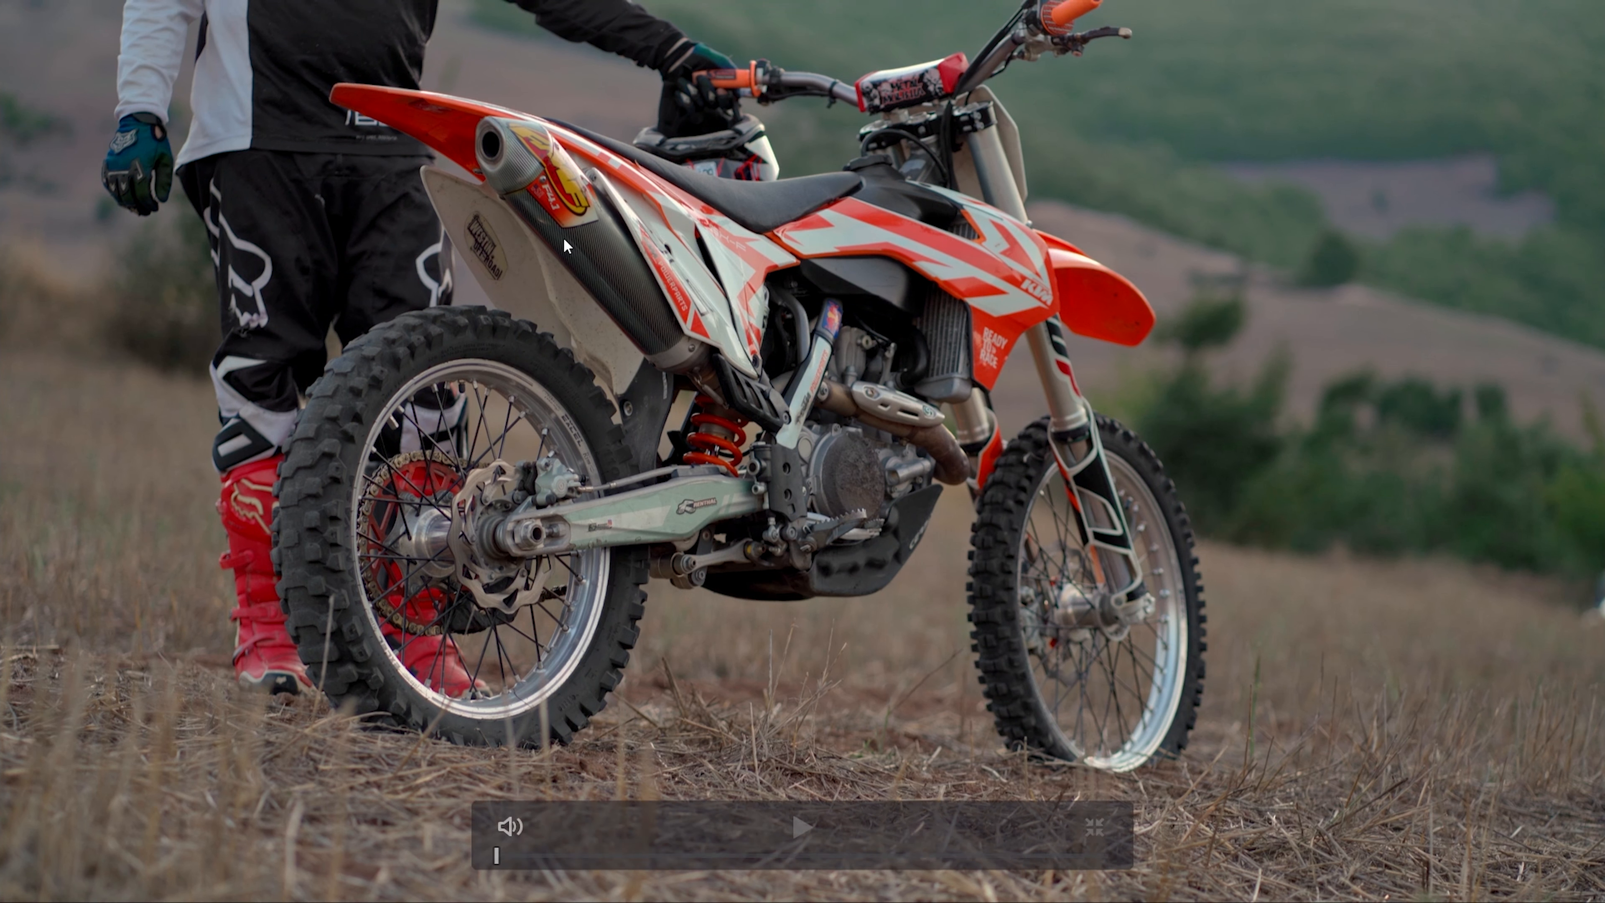
key(ctrl+f)
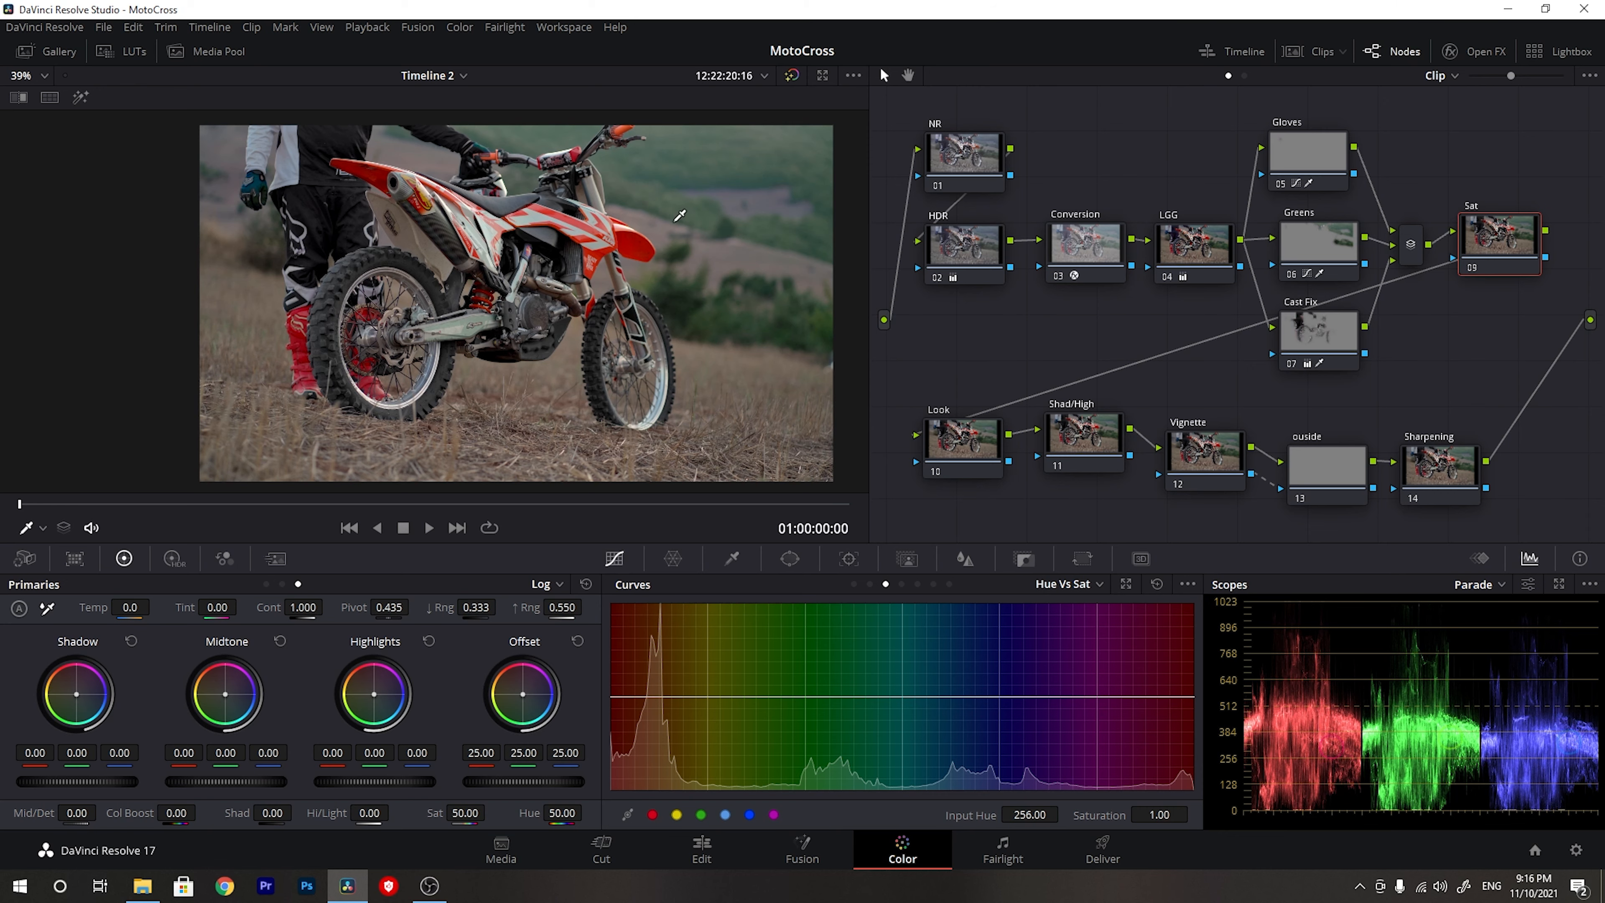
- Sample the red on the Sat node's Hue Vs Sat curve, spread the outer points, and lower the center to saturation 0.76 at input hue 262.18
scroll(679, 216, up, 5)
click(697, 438)
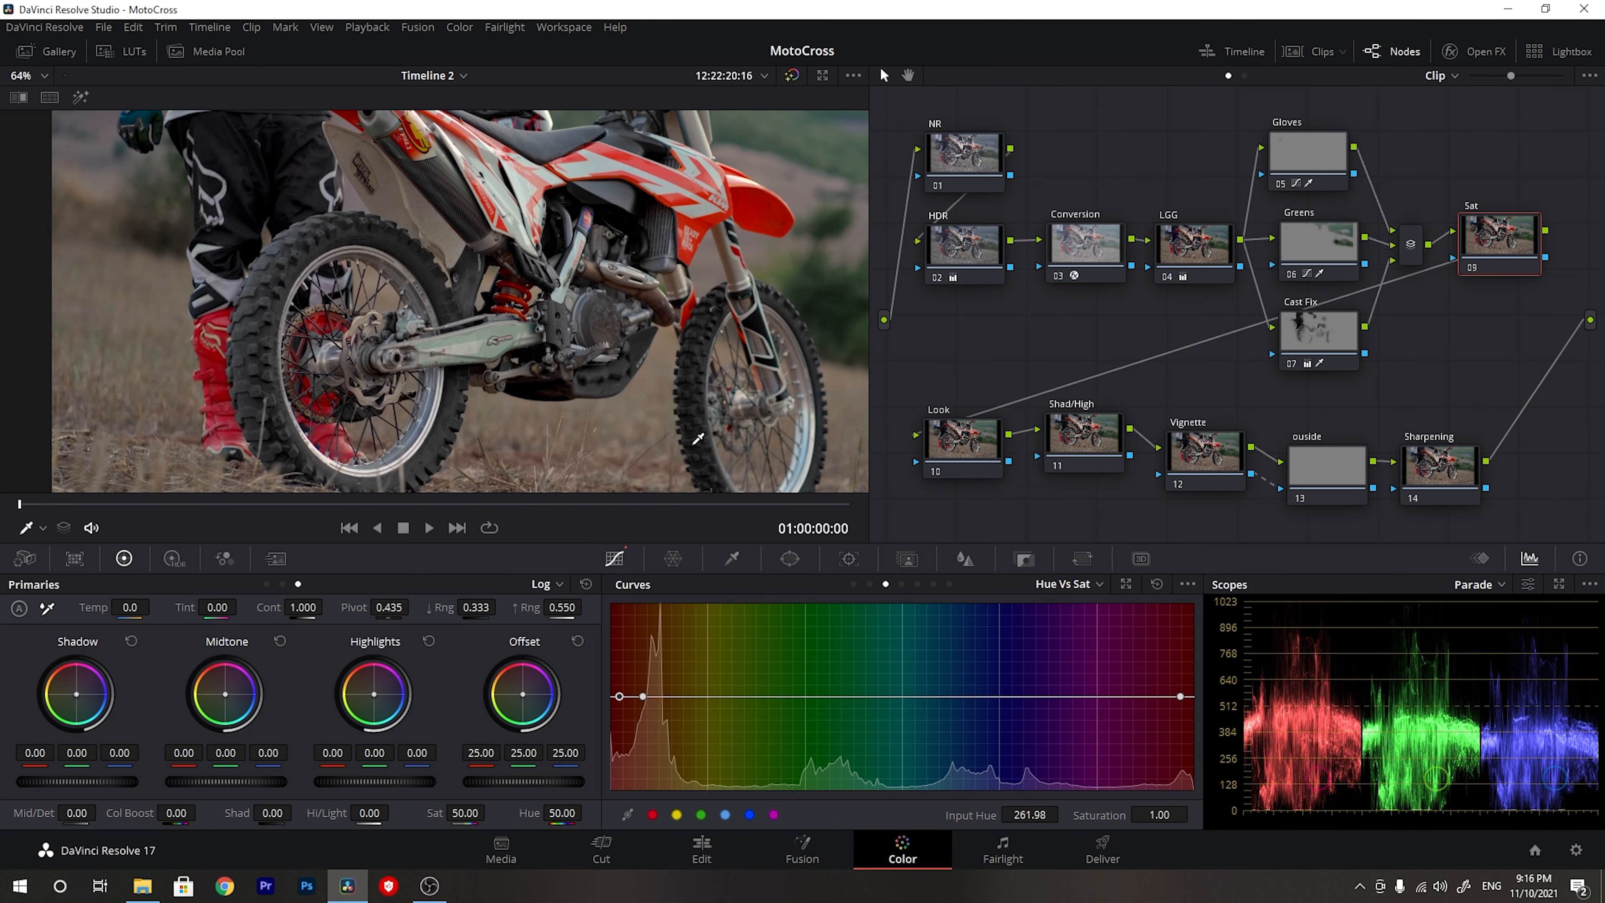
scroll(697, 438, down, 2)
drag(1180, 697, 1177, 697)
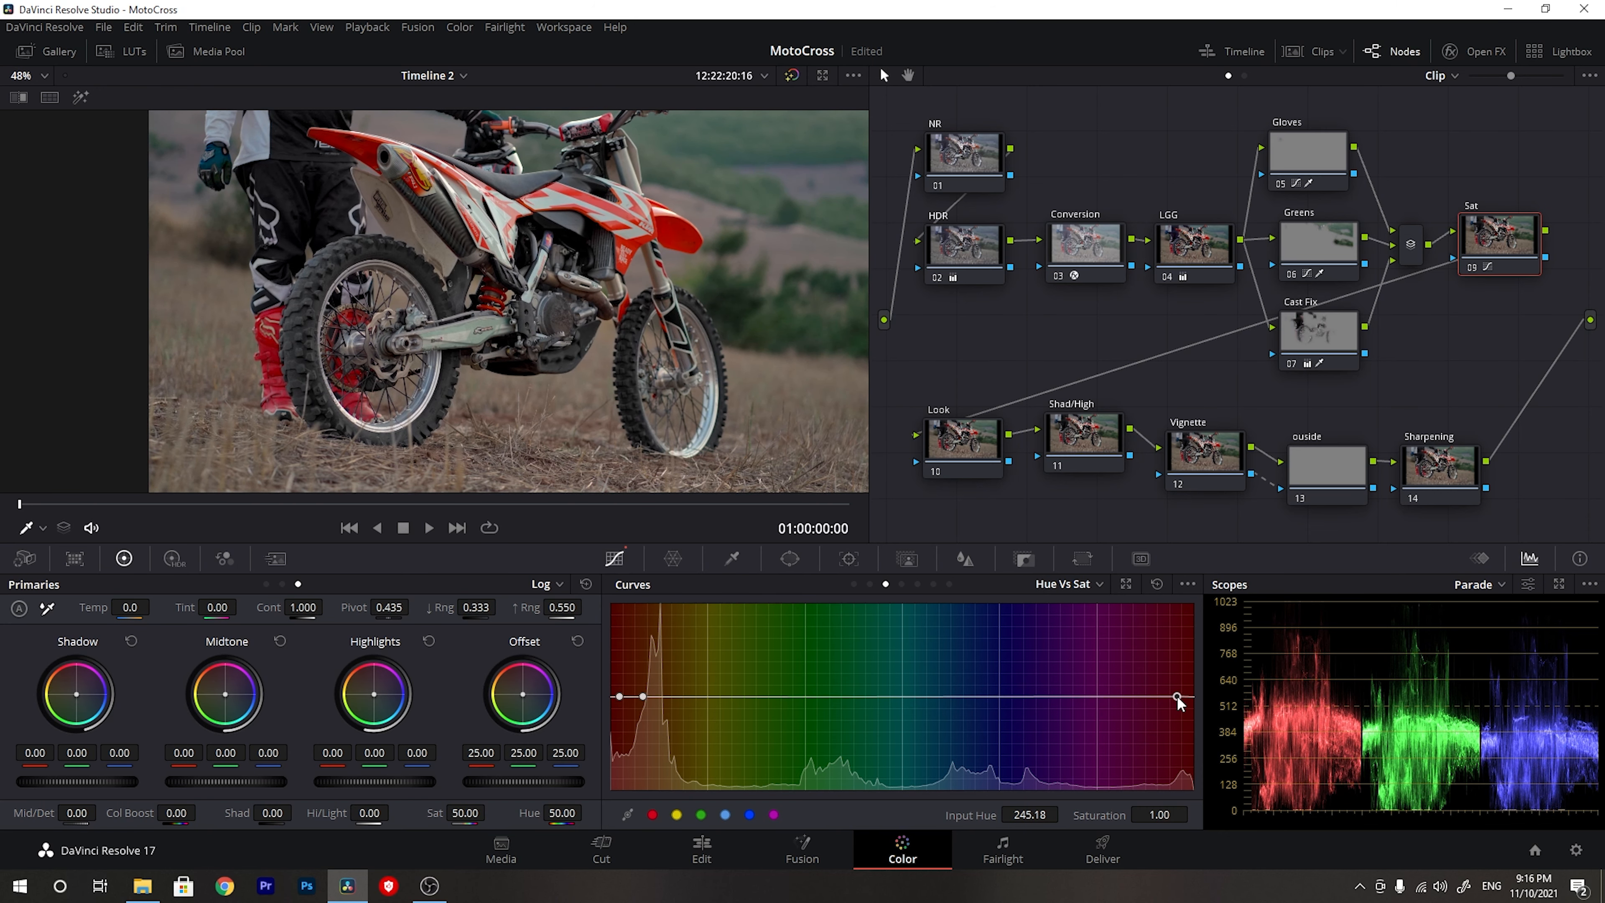
drag(645, 702, 620, 719)
scroll(509, 285, down, 2)
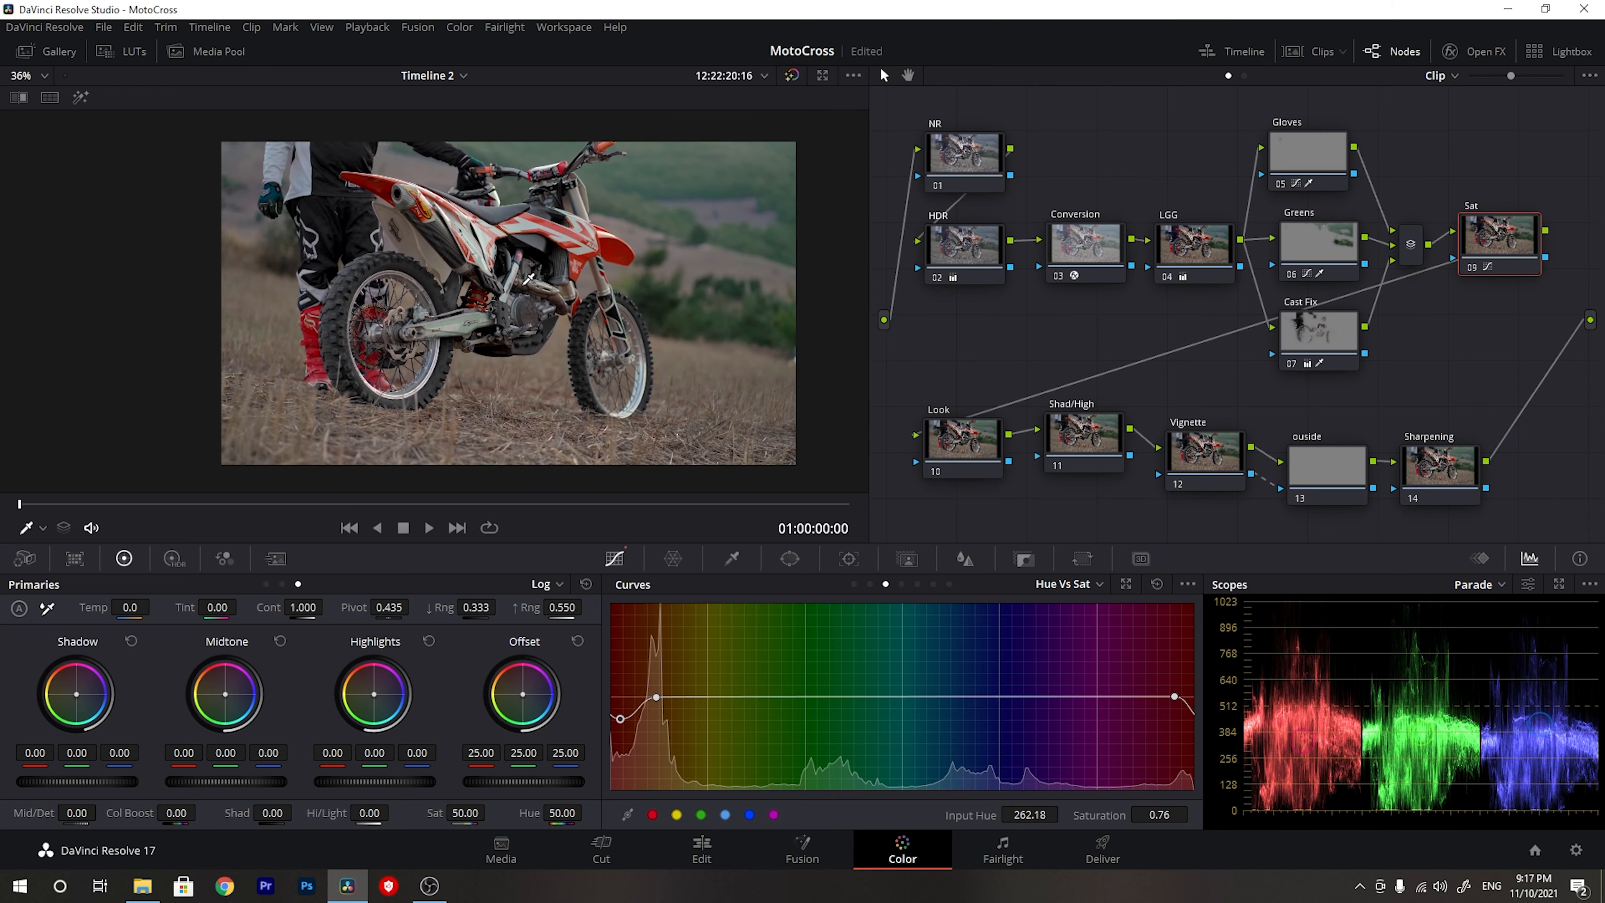
- Check the shot in full screen and set the Sat node's Color Boost to -8.00
scroll(502, 317, up, 2)
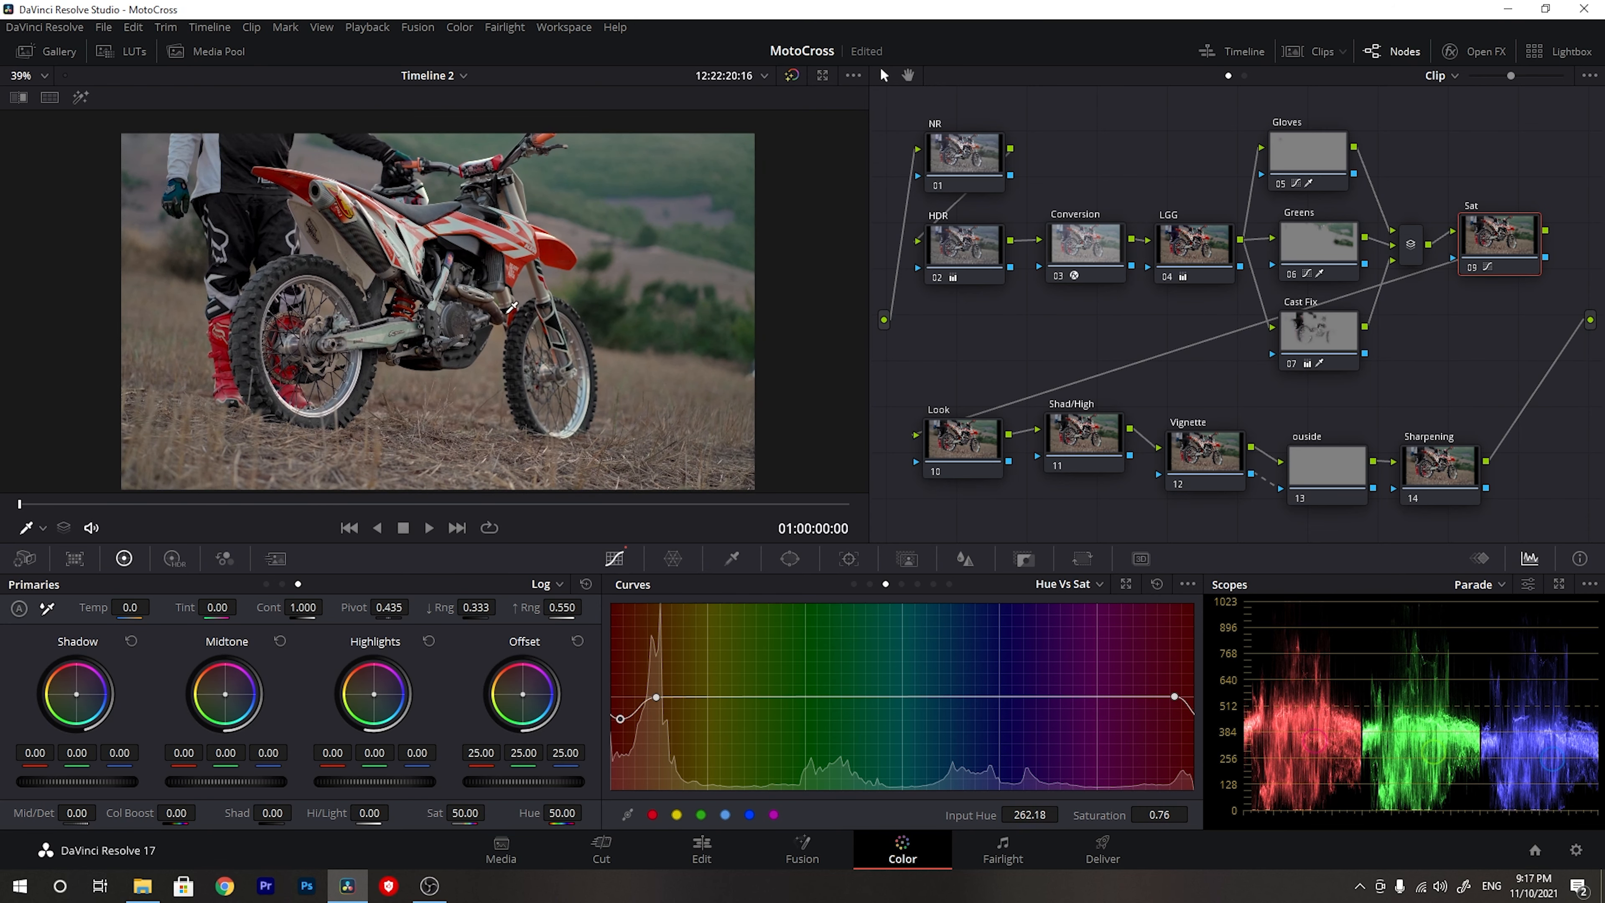
scroll(507, 307, down, 1)
drag(507, 308, 511, 298)
scroll(476, 281, up, 1)
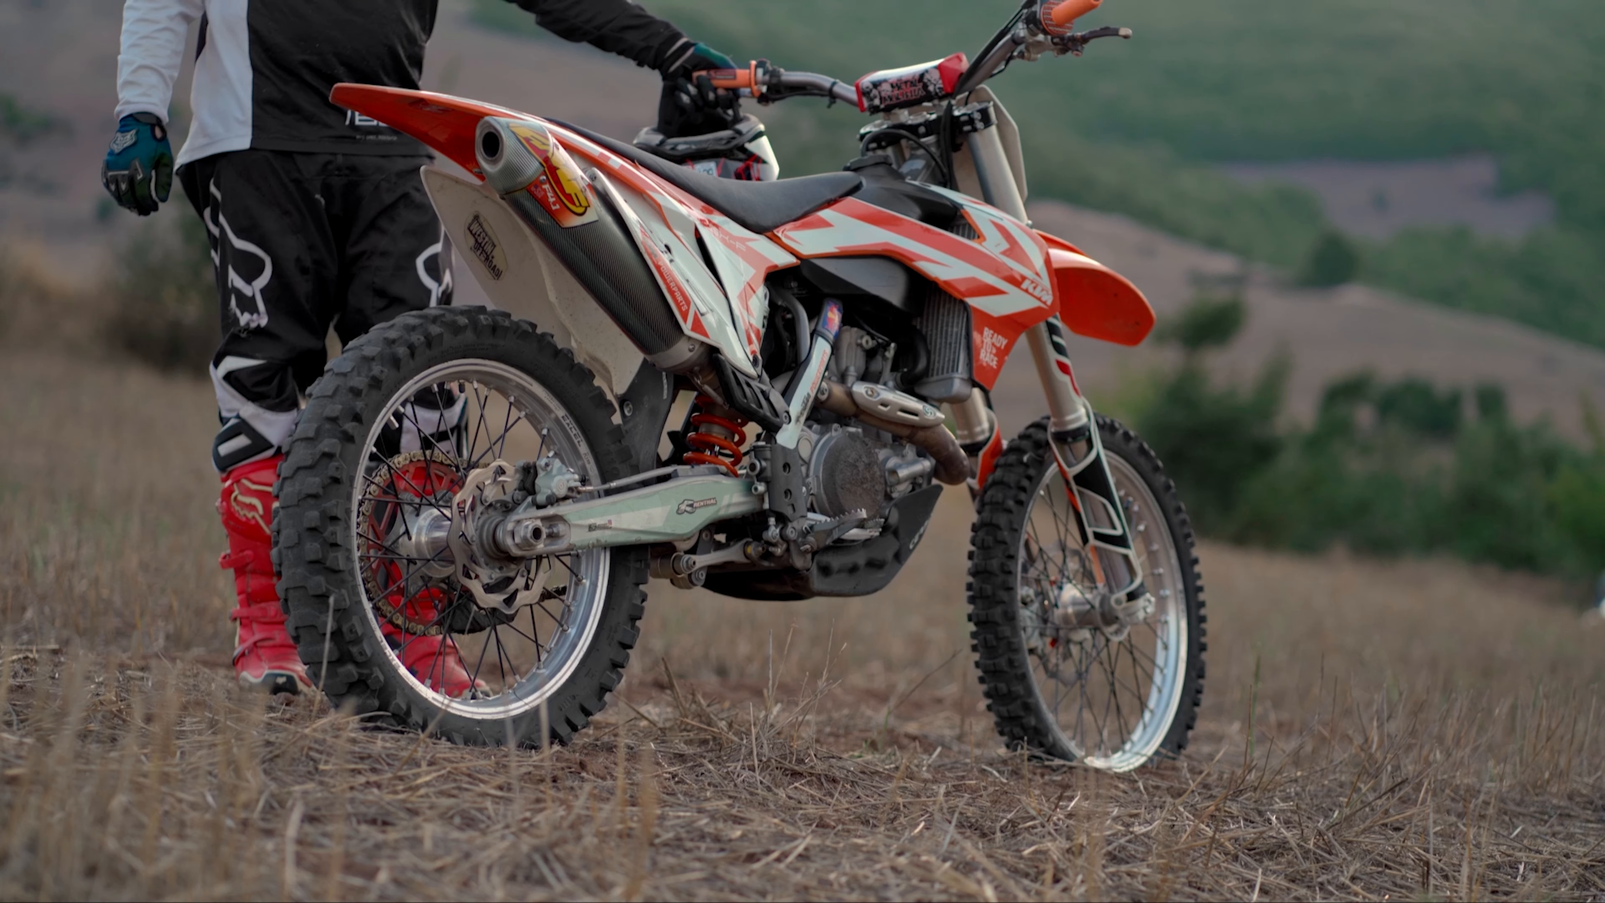
key(Escape)
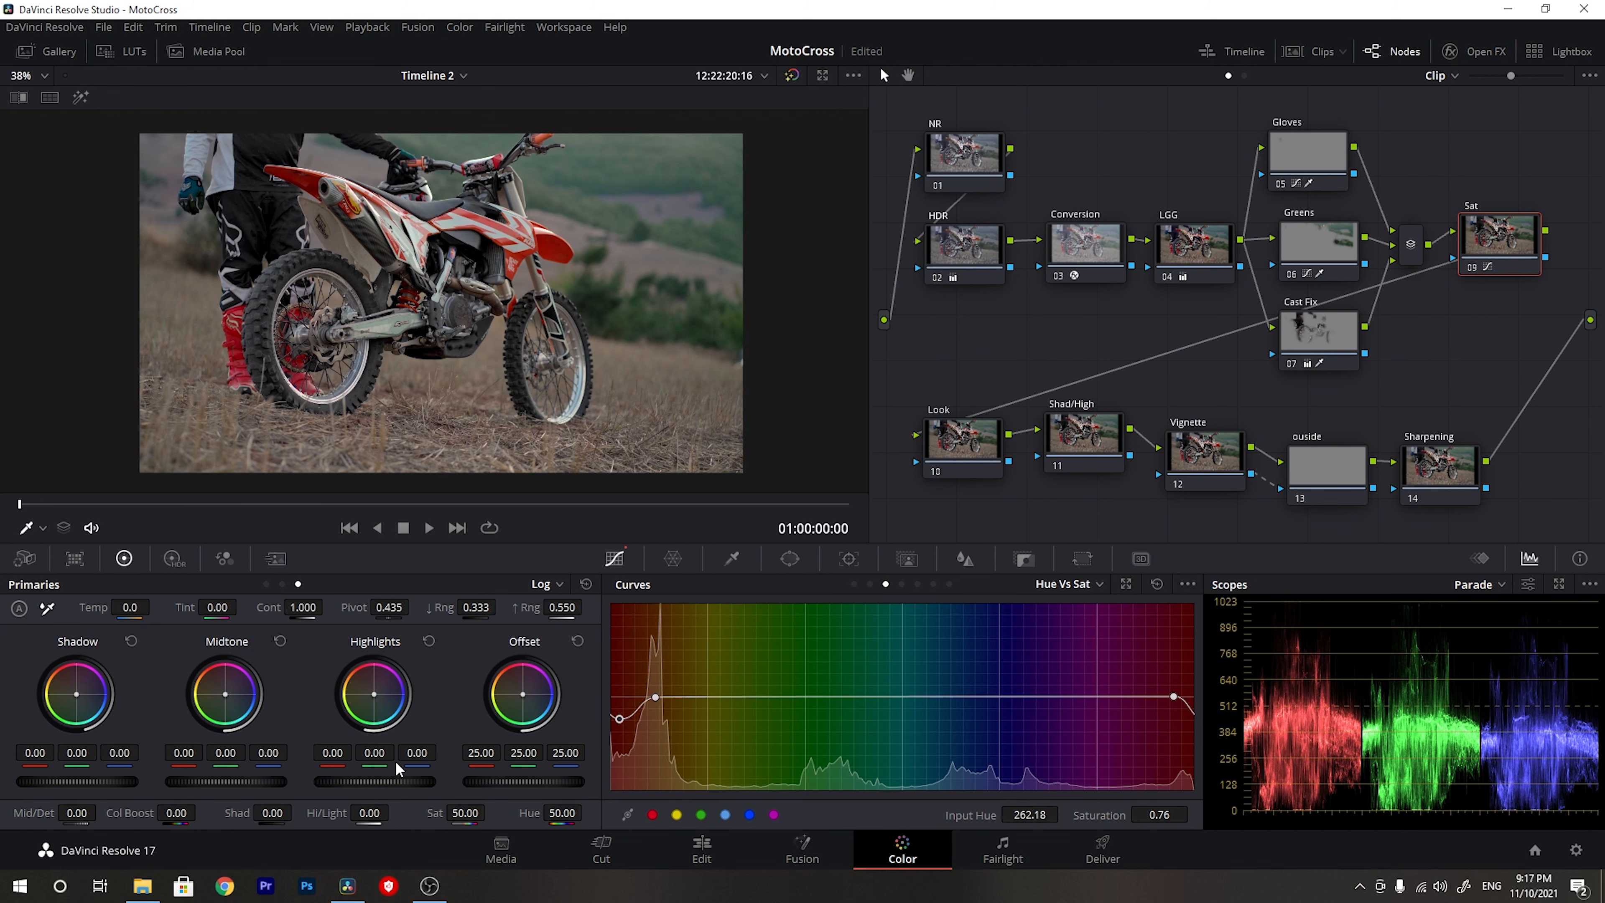
drag(176, 811, 117, 814)
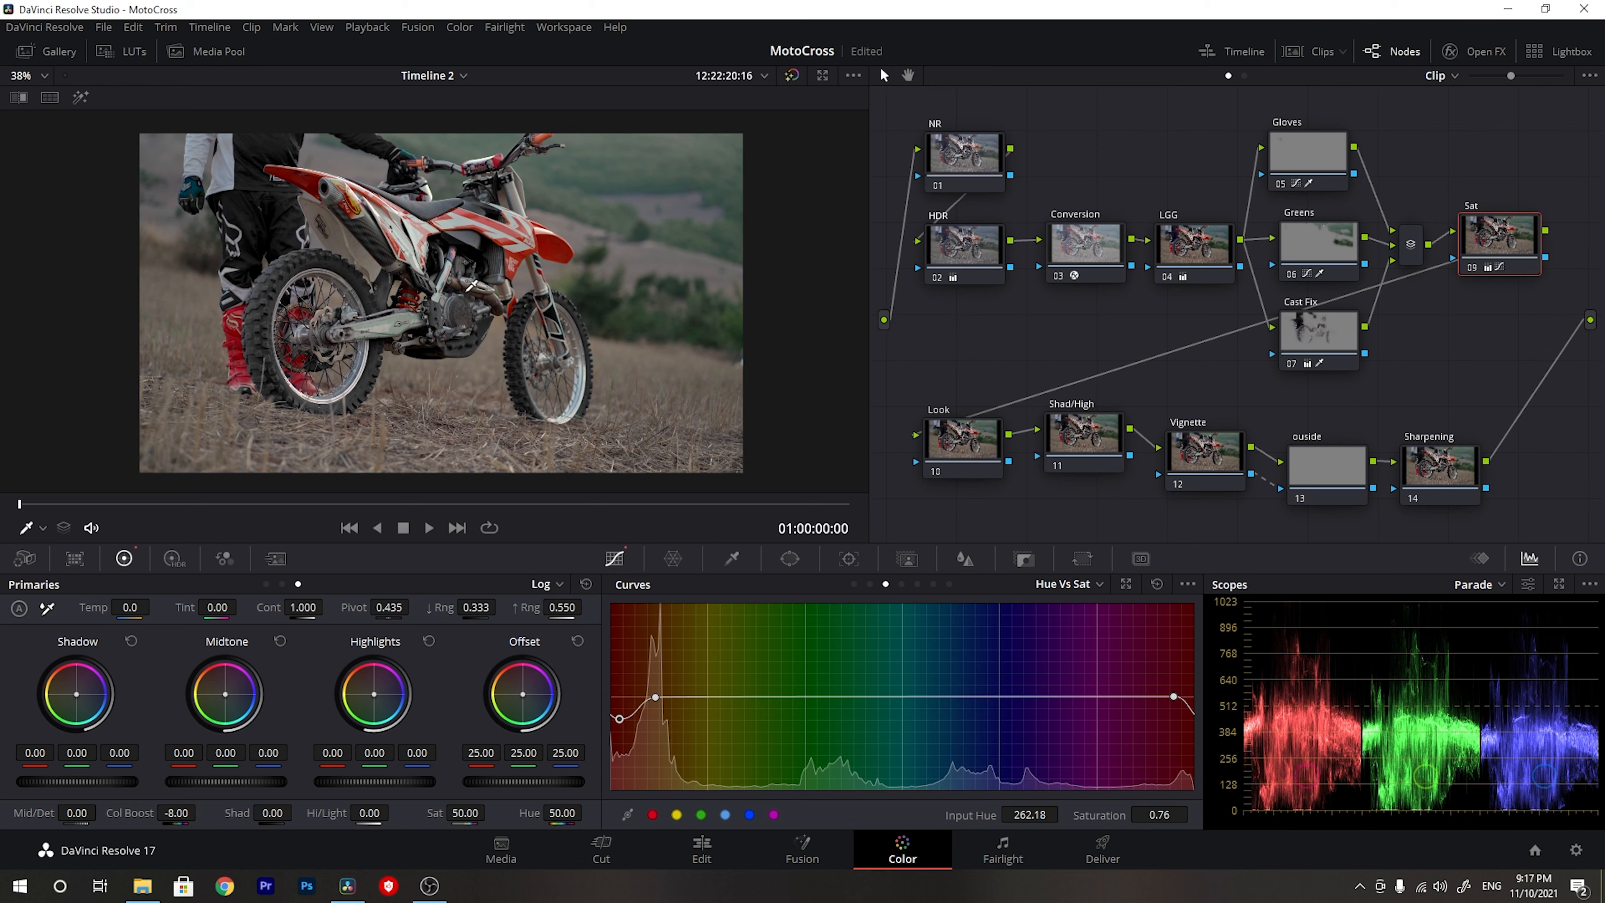
scroll(502, 297, up, 1)
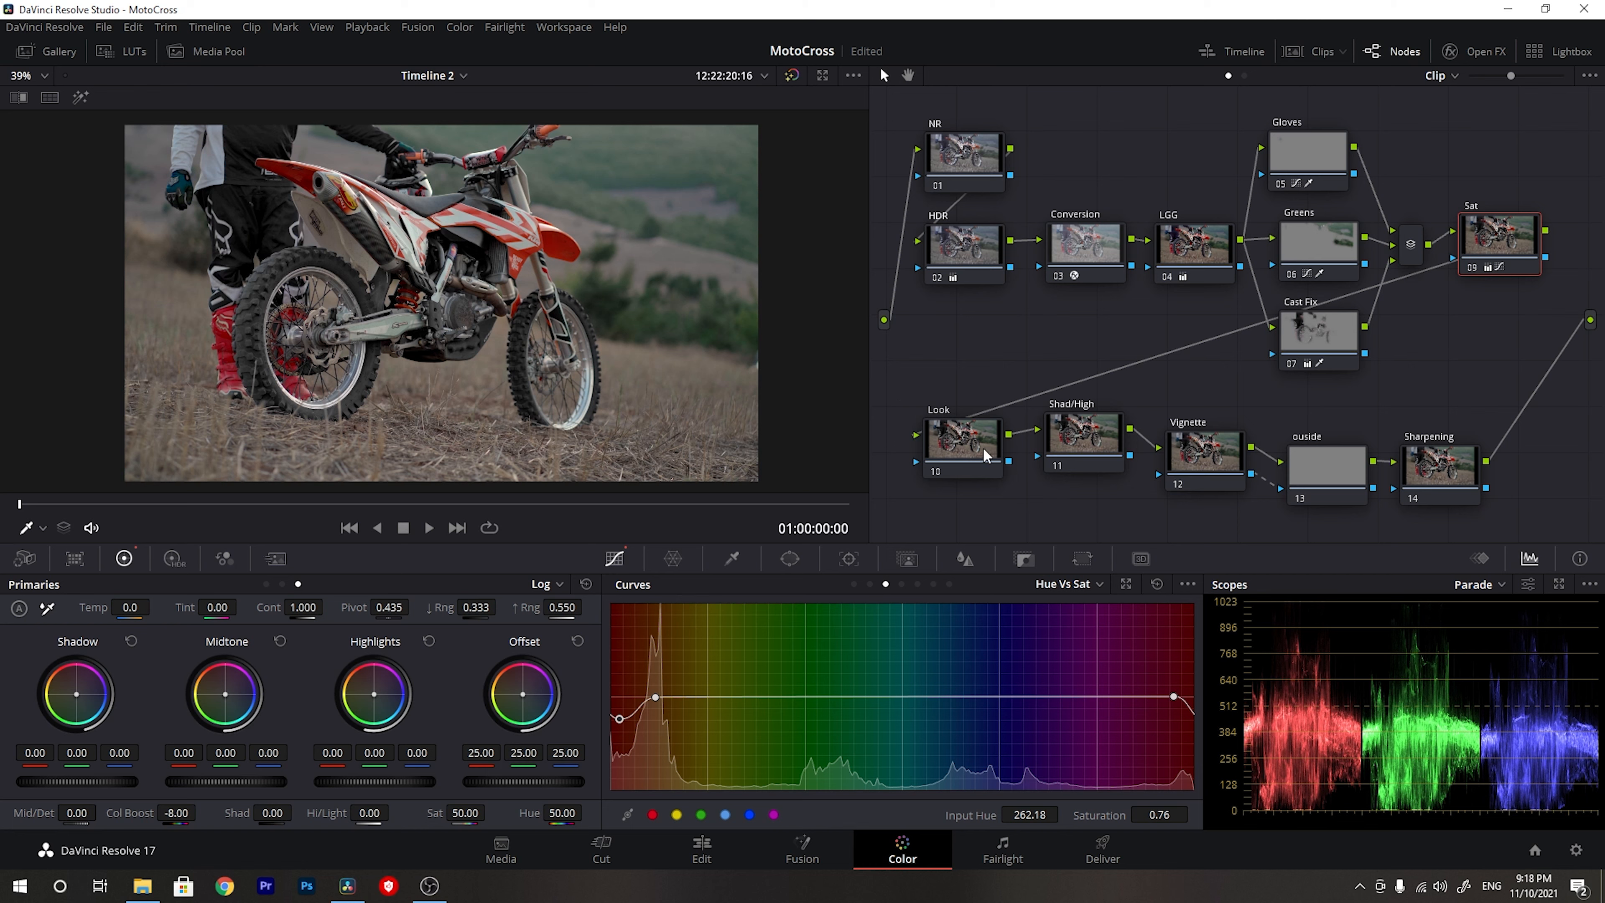
- Select the Look node and switch the Primaries from Log mode to the Lift, Gamma and Gain wheels
click(962, 437)
click(549, 586)
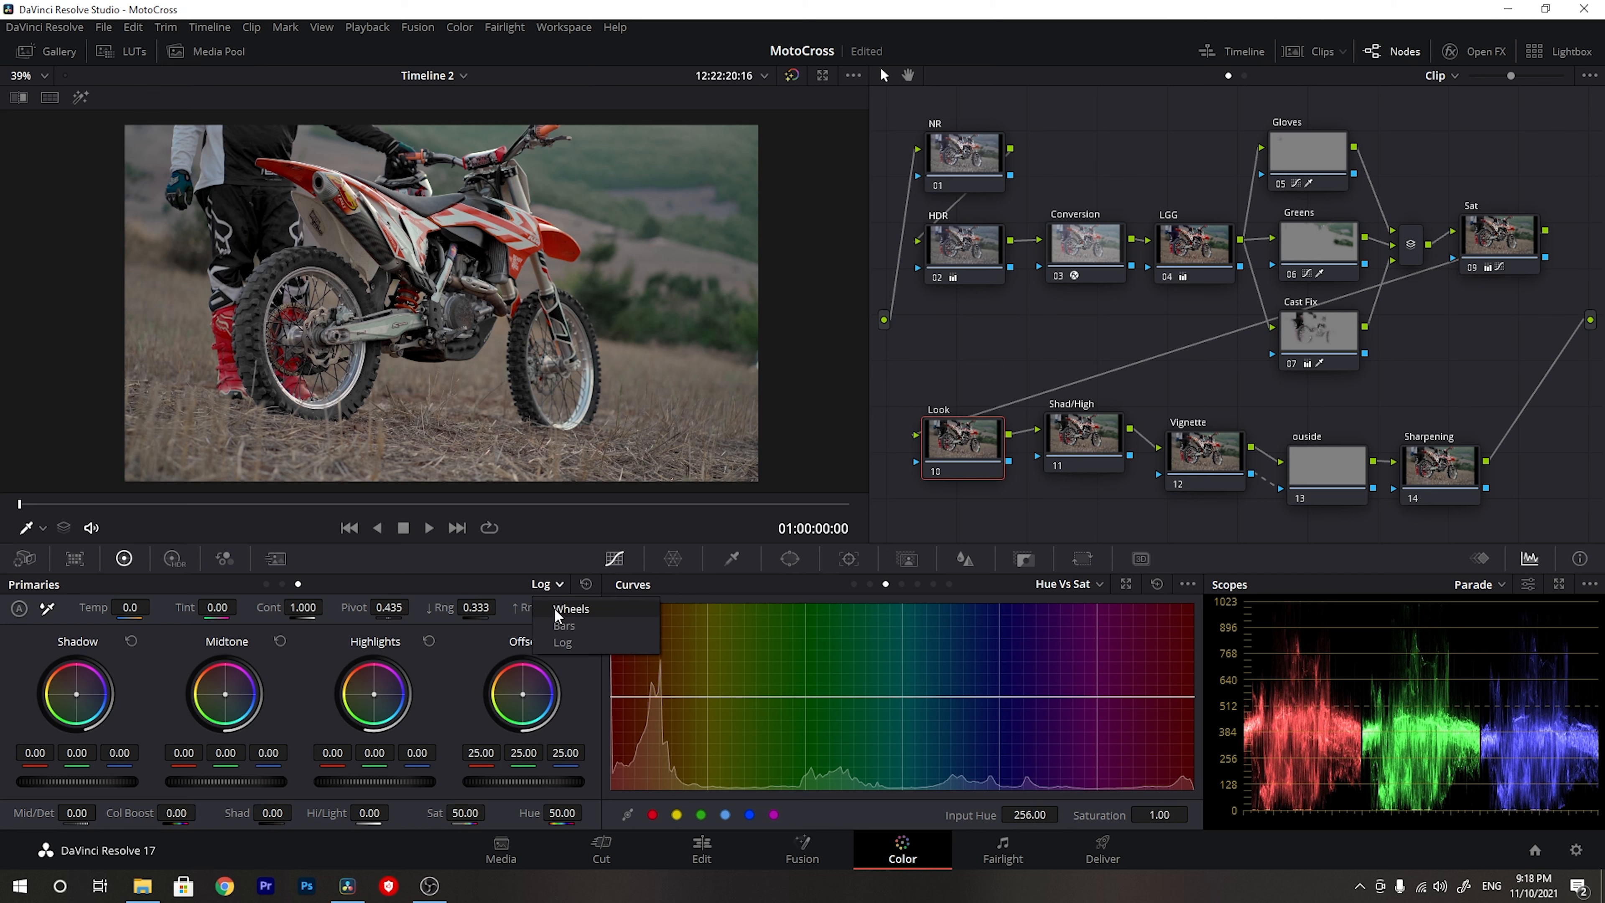
click(553, 611)
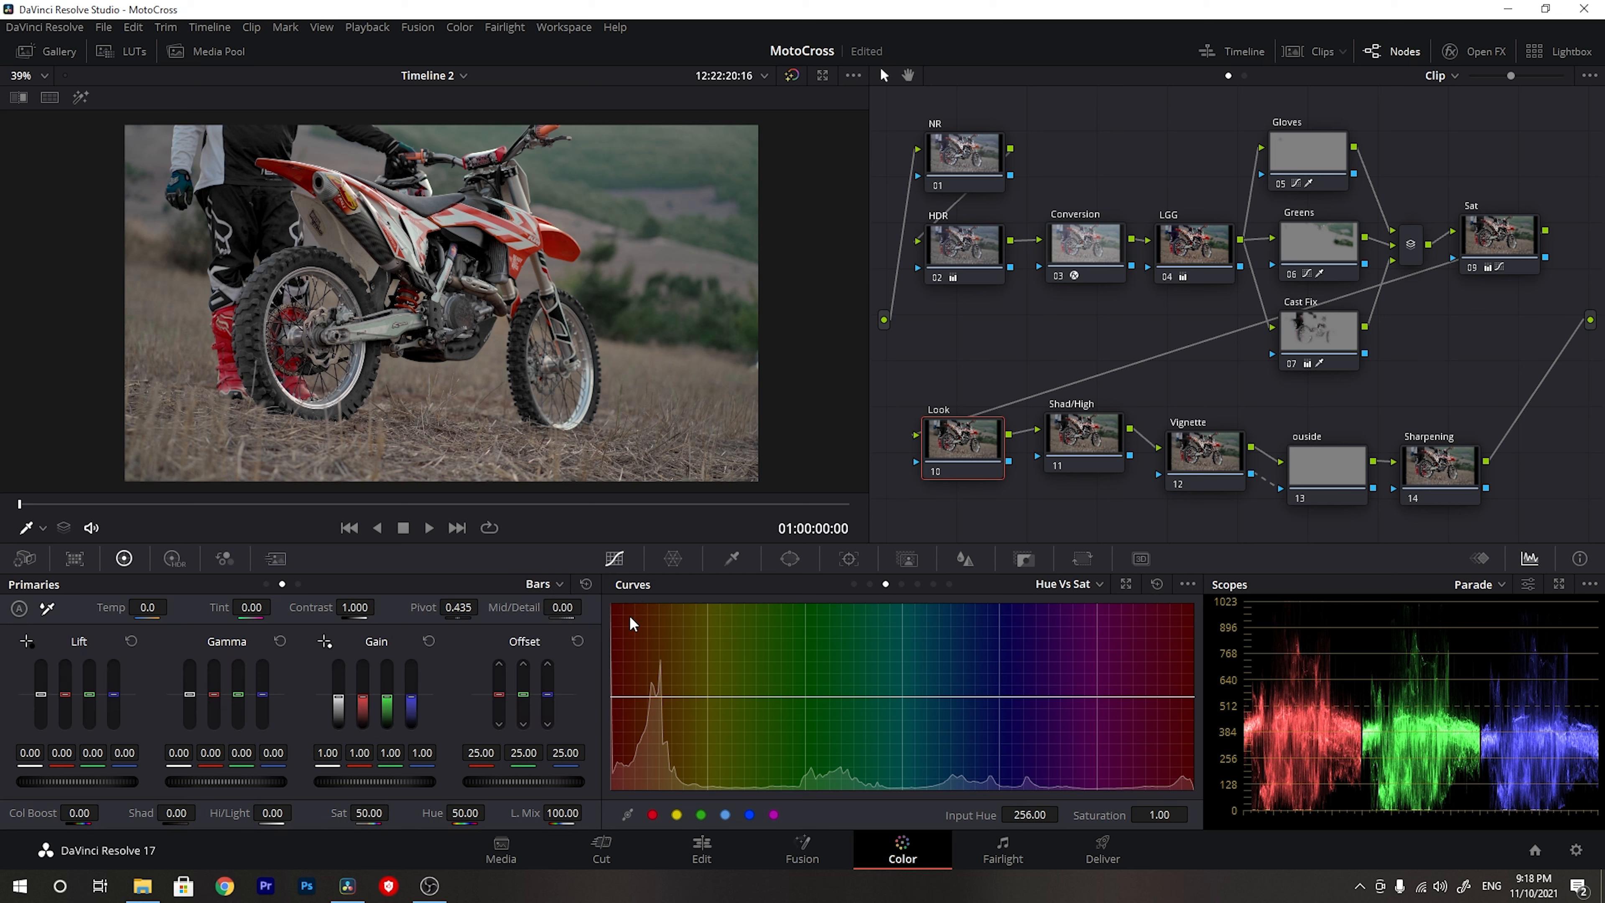
click(547, 586)
click(556, 611)
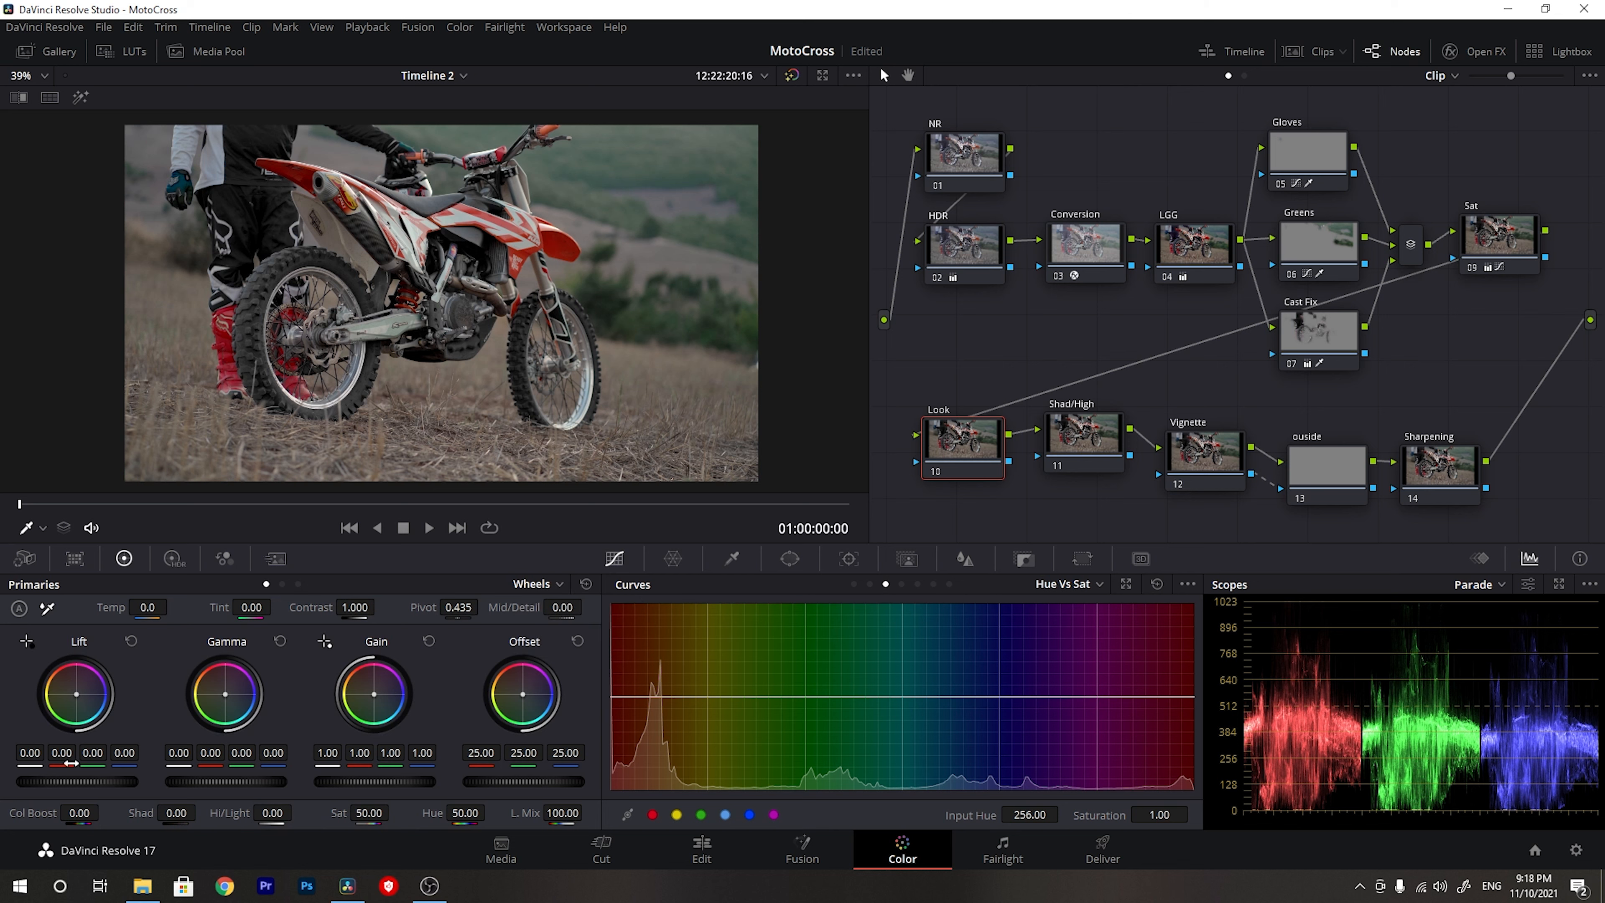
- Switch the Look node's Primaries to Bars and set Gamma red to 0.01, green to -0.05 and blue to -0.23
click(525, 586)
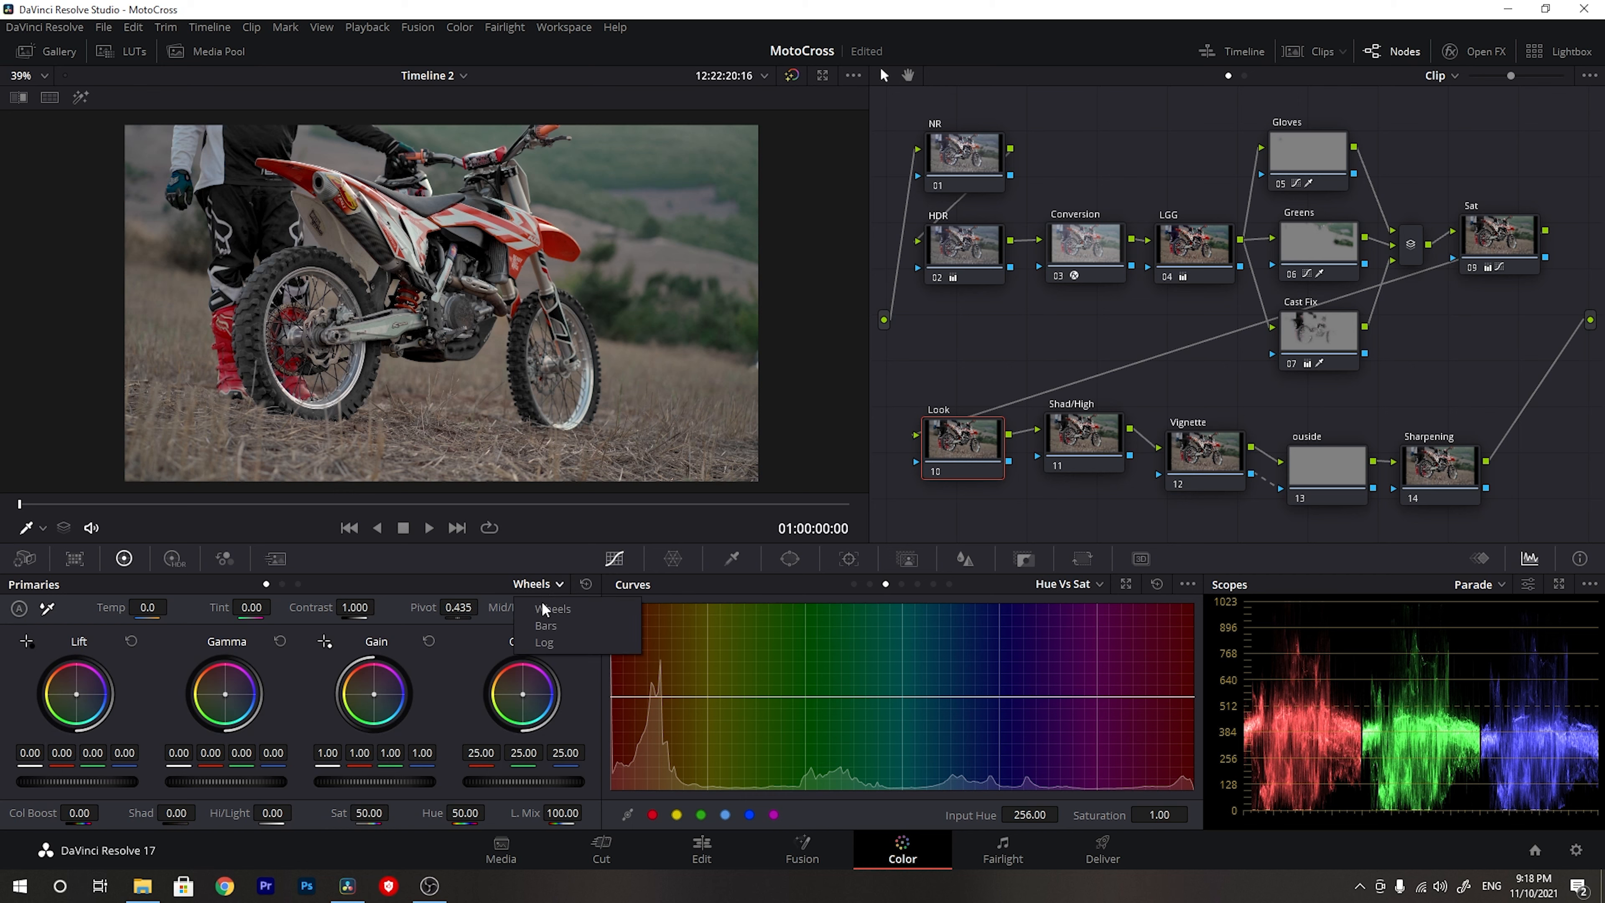
click(543, 626)
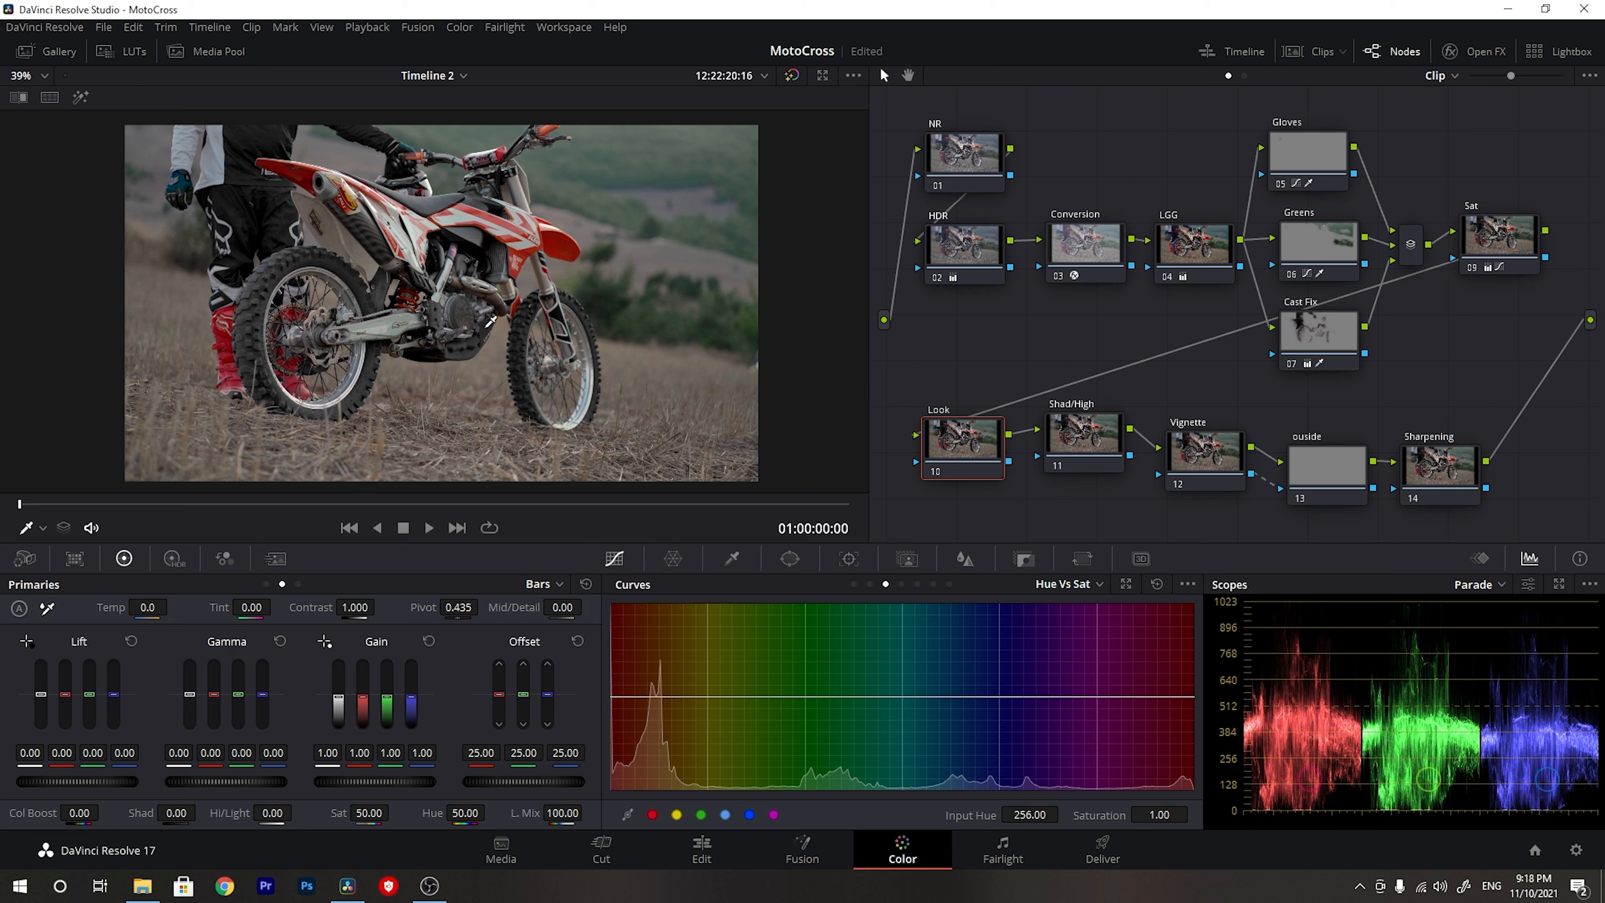
key(ctrl+s)
scroll(264, 697, down, 5)
scroll(263, 697, down, 8)
scroll(264, 699, down, 6)
scroll(266, 706, down, 1)
scroll(266, 707, down, 2)
scroll(266, 707, down, 1)
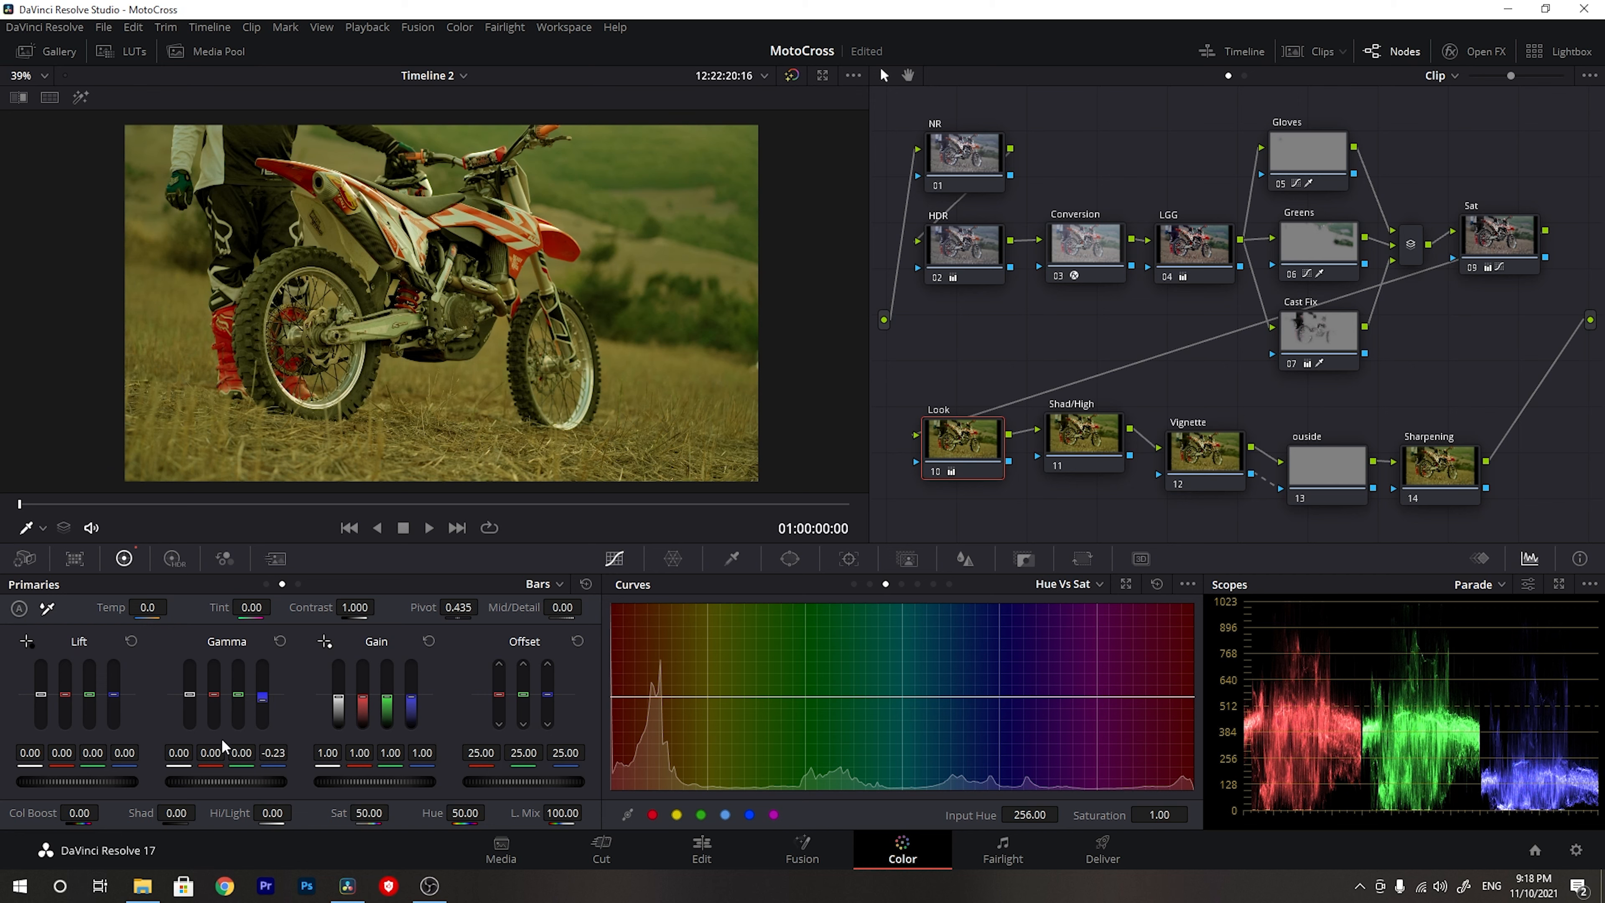
scroll(236, 697, down, 3)
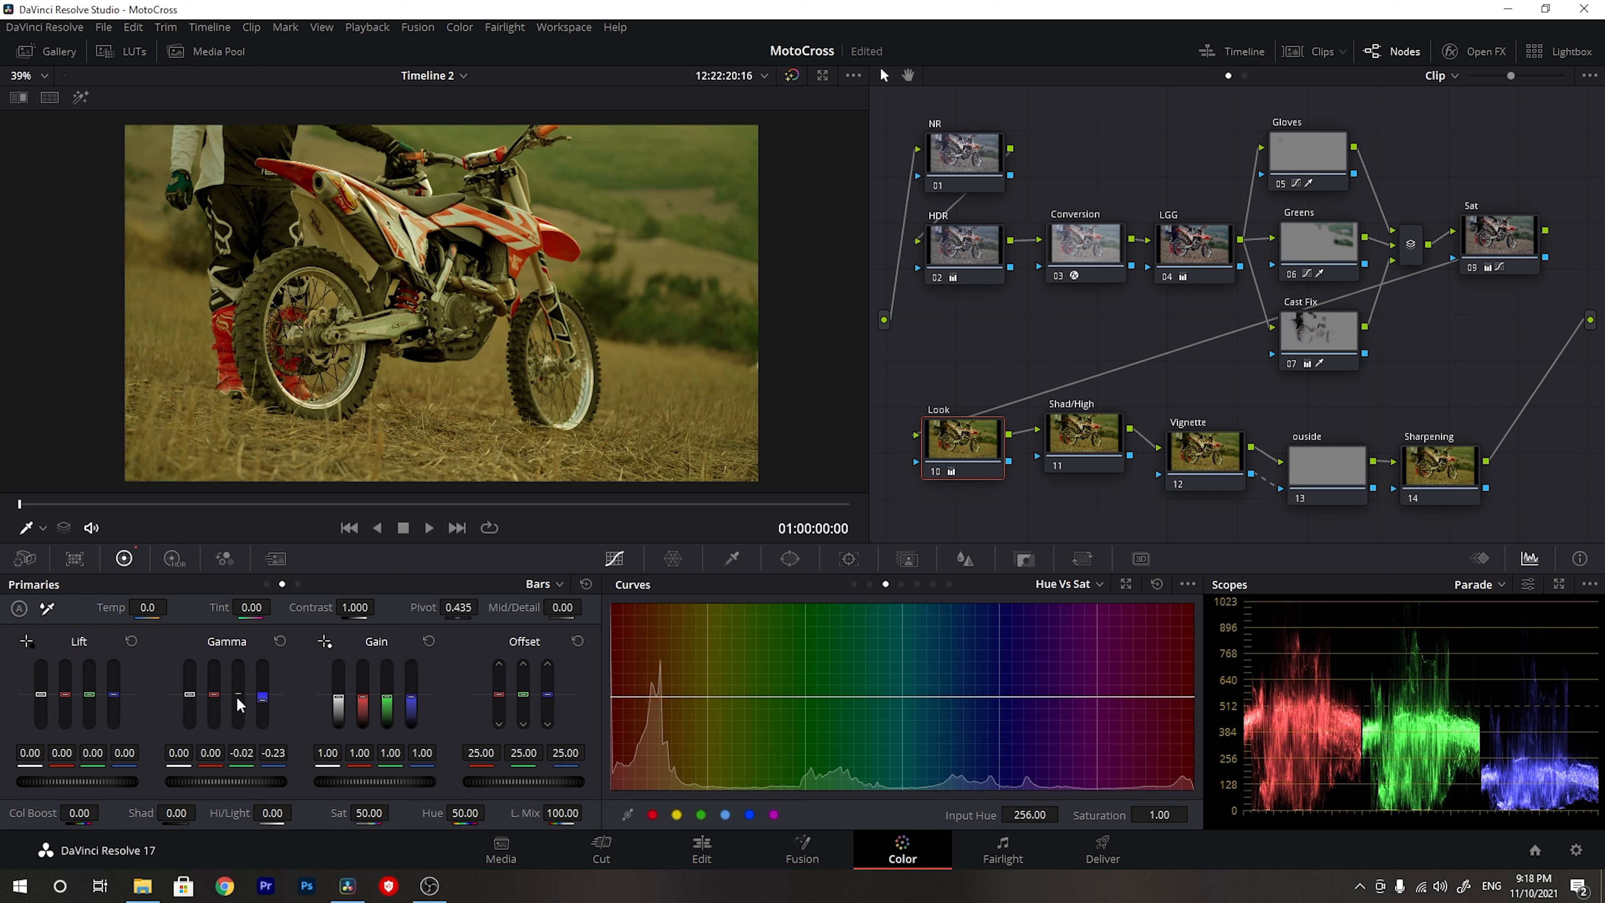
scroll(238, 704, down, 2)
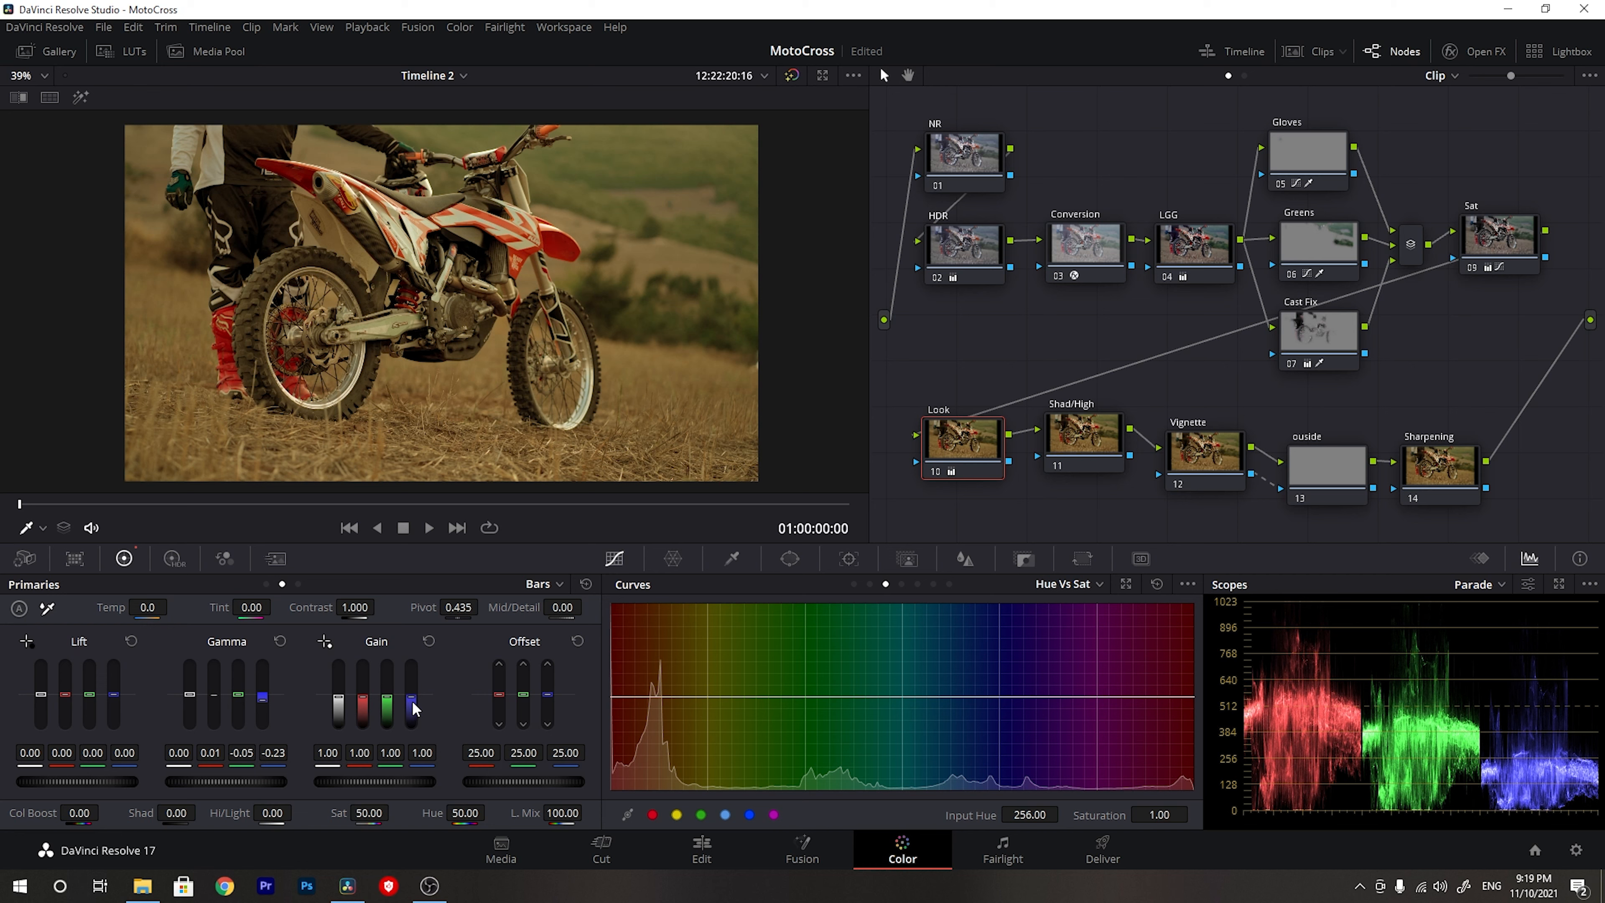
- Set the Look node's Gain blue to 0.92 and Gain red to 1.03
drag(413, 708, 415, 706)
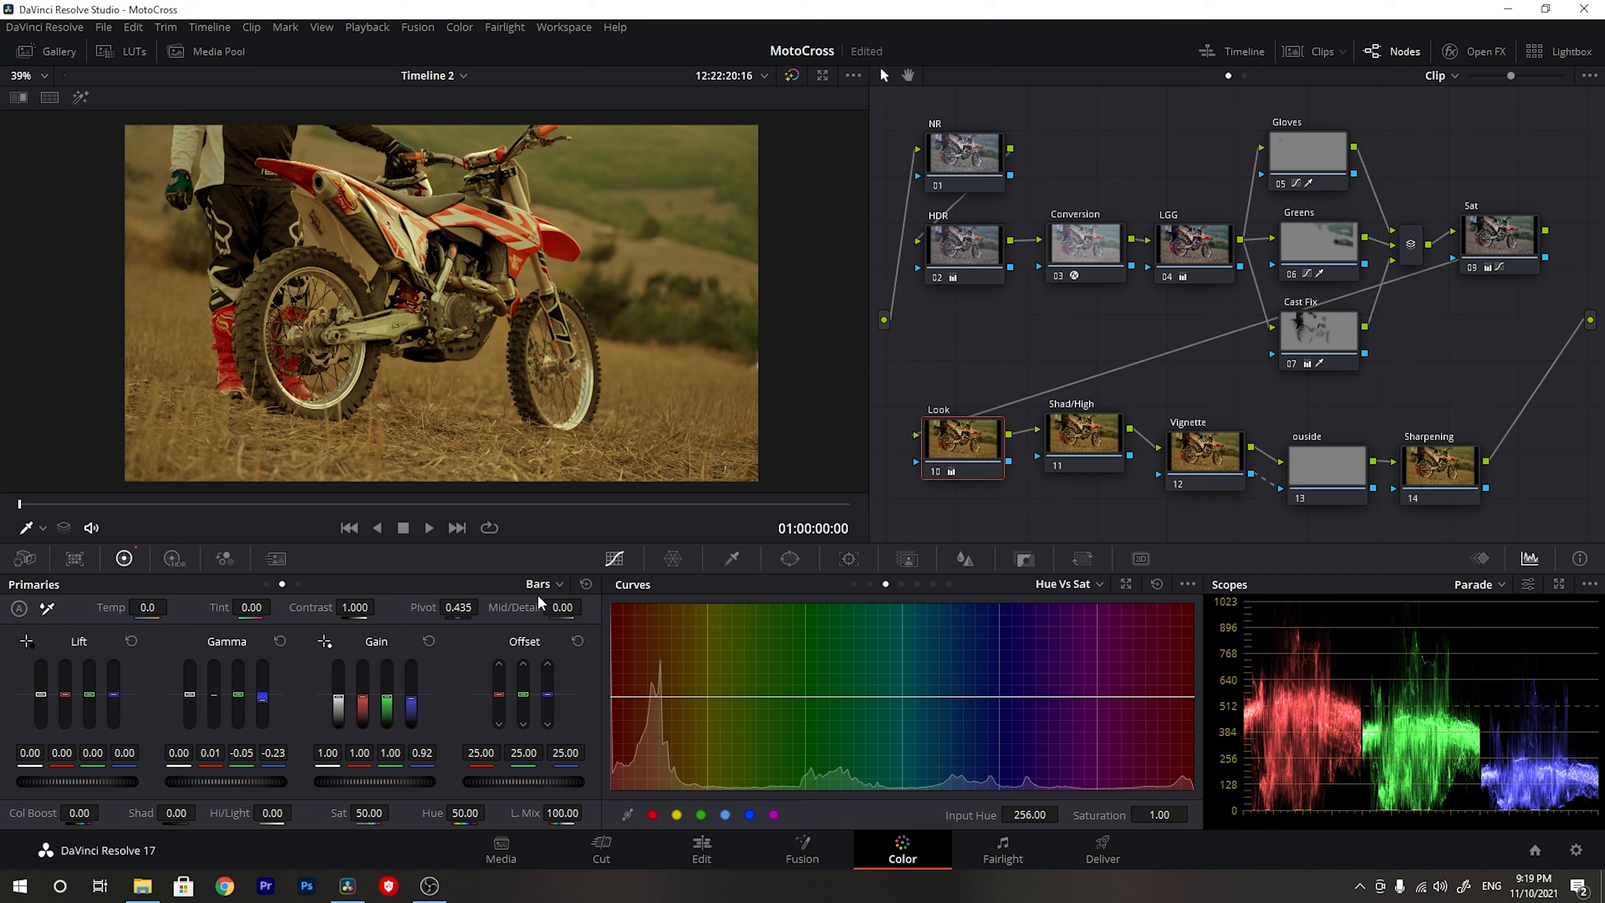
click(538, 582)
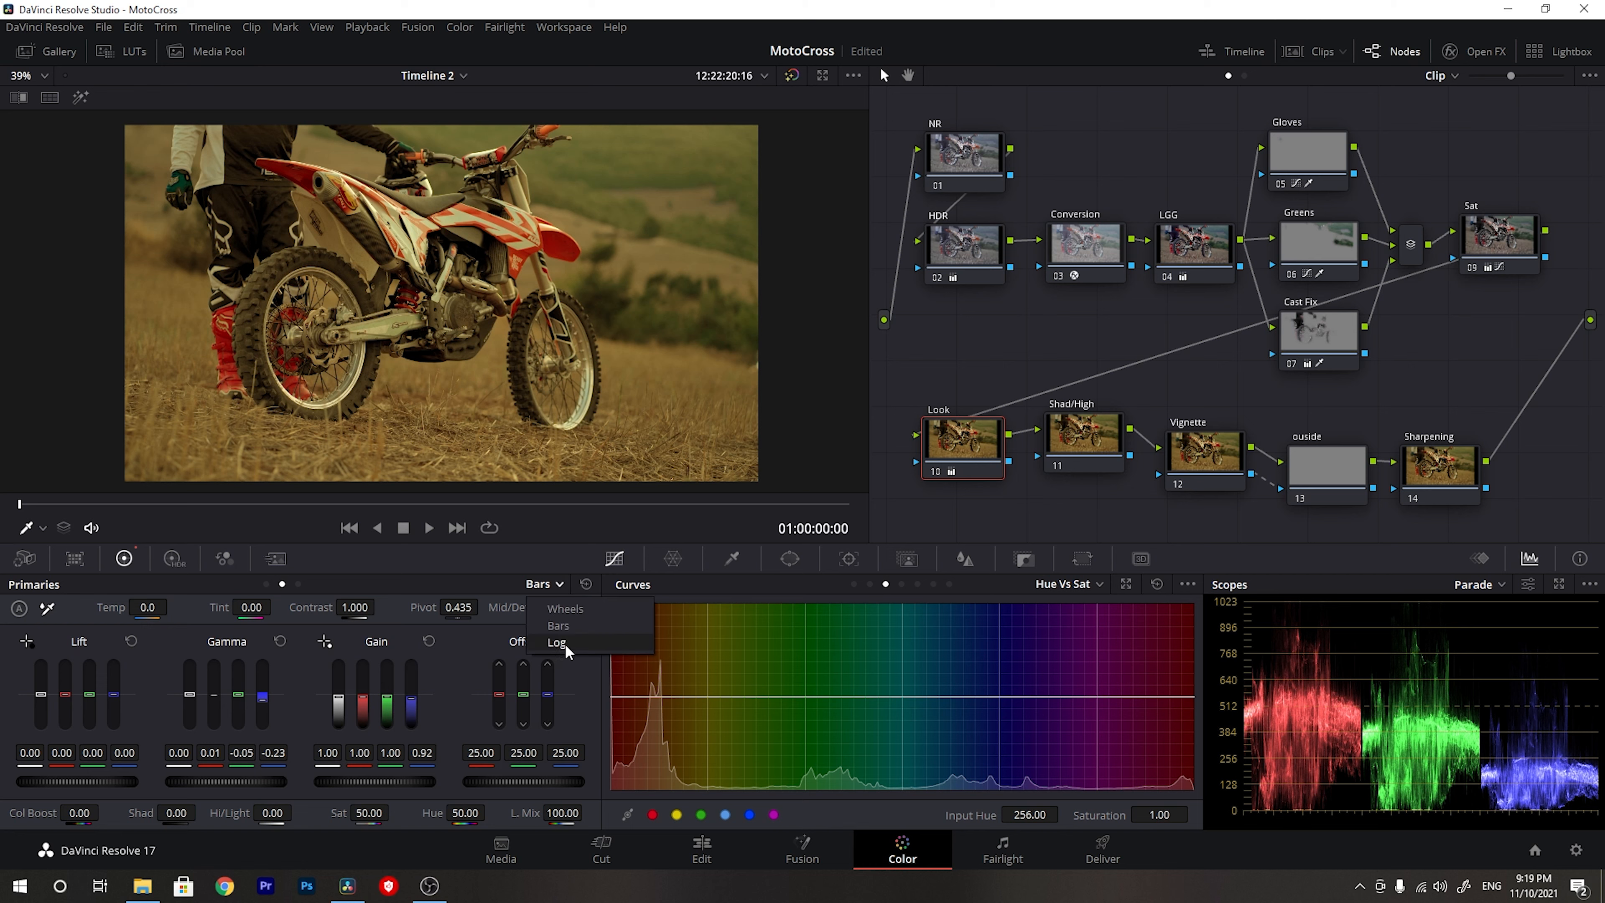
click(504, 581)
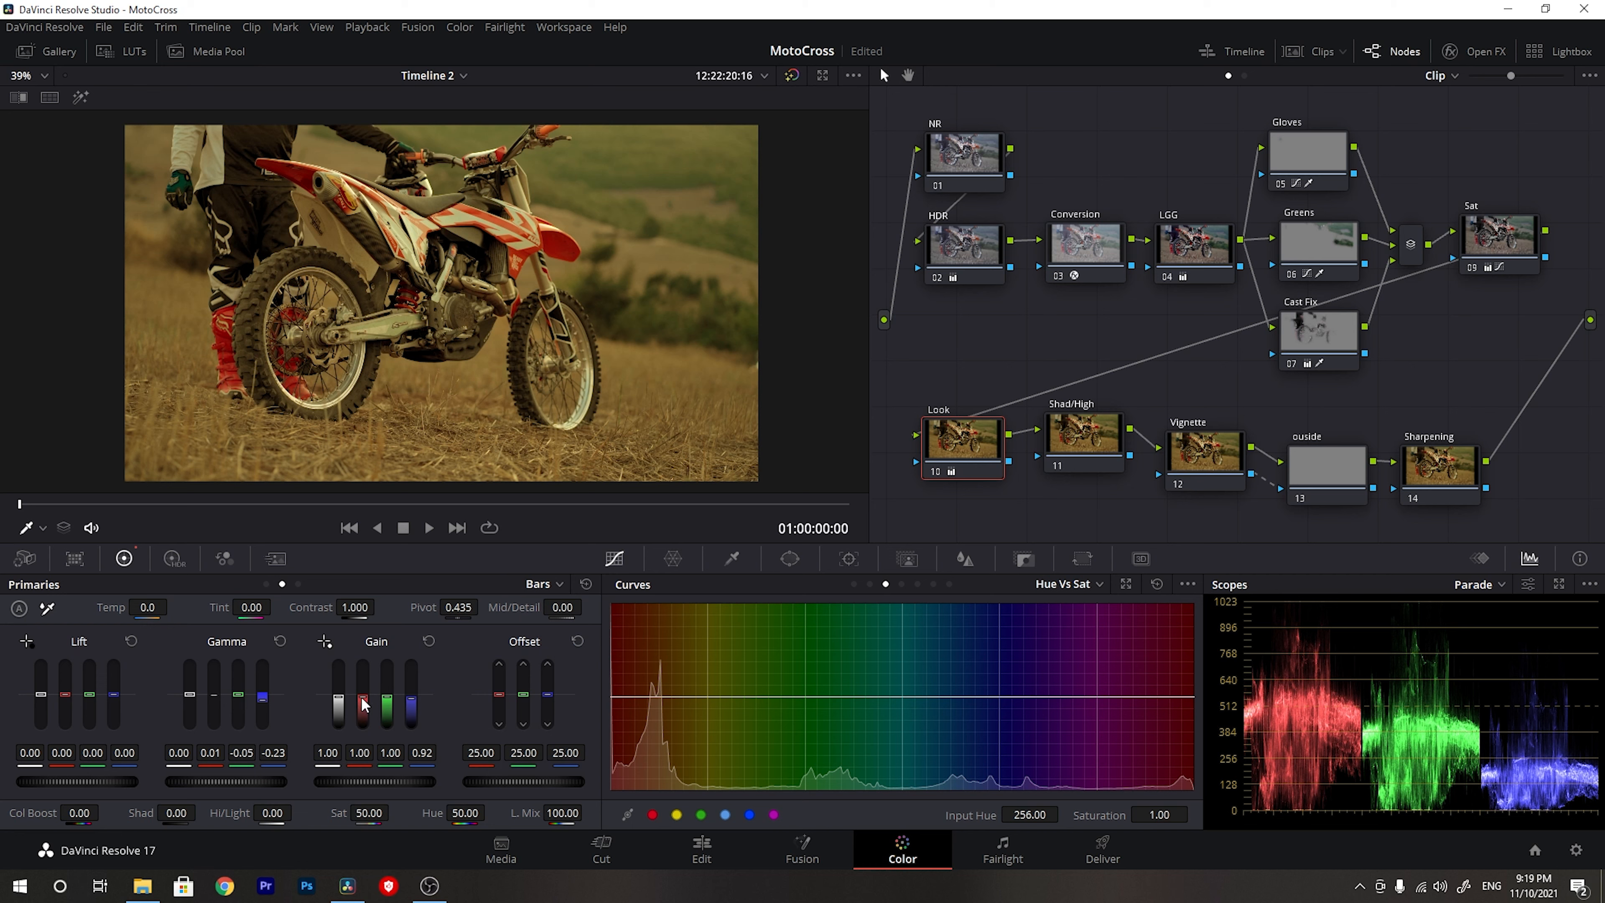
drag(364, 706, 365, 703)
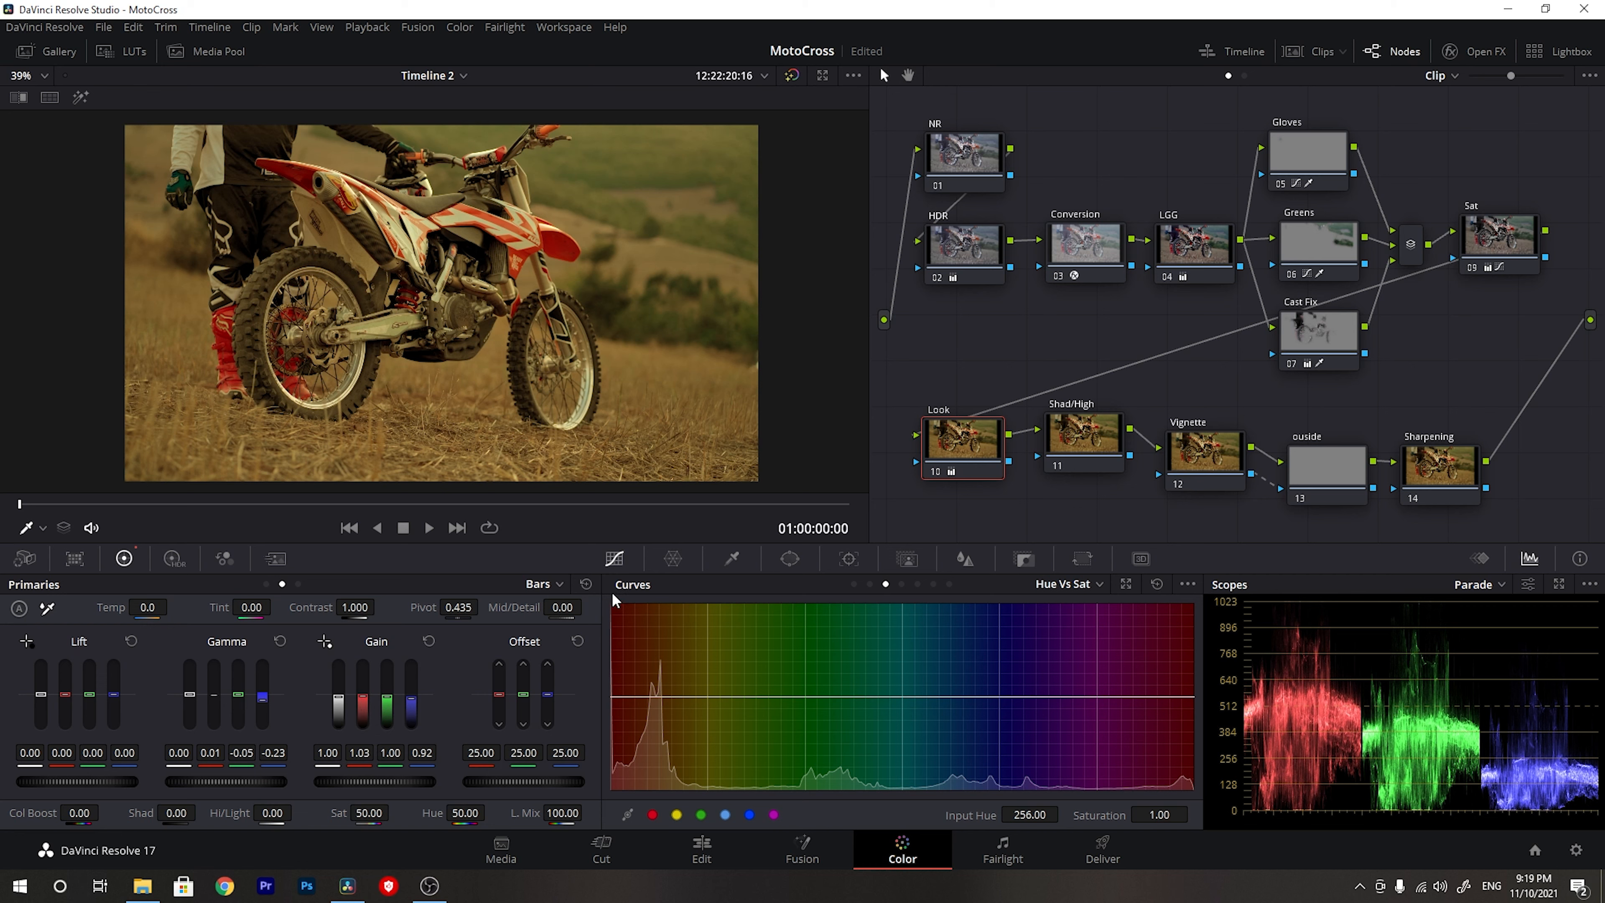
- Switch the Look node's Primaries to Log and set Shadow red to -0.30, green to -0.06 and blue to 0.25
click(541, 585)
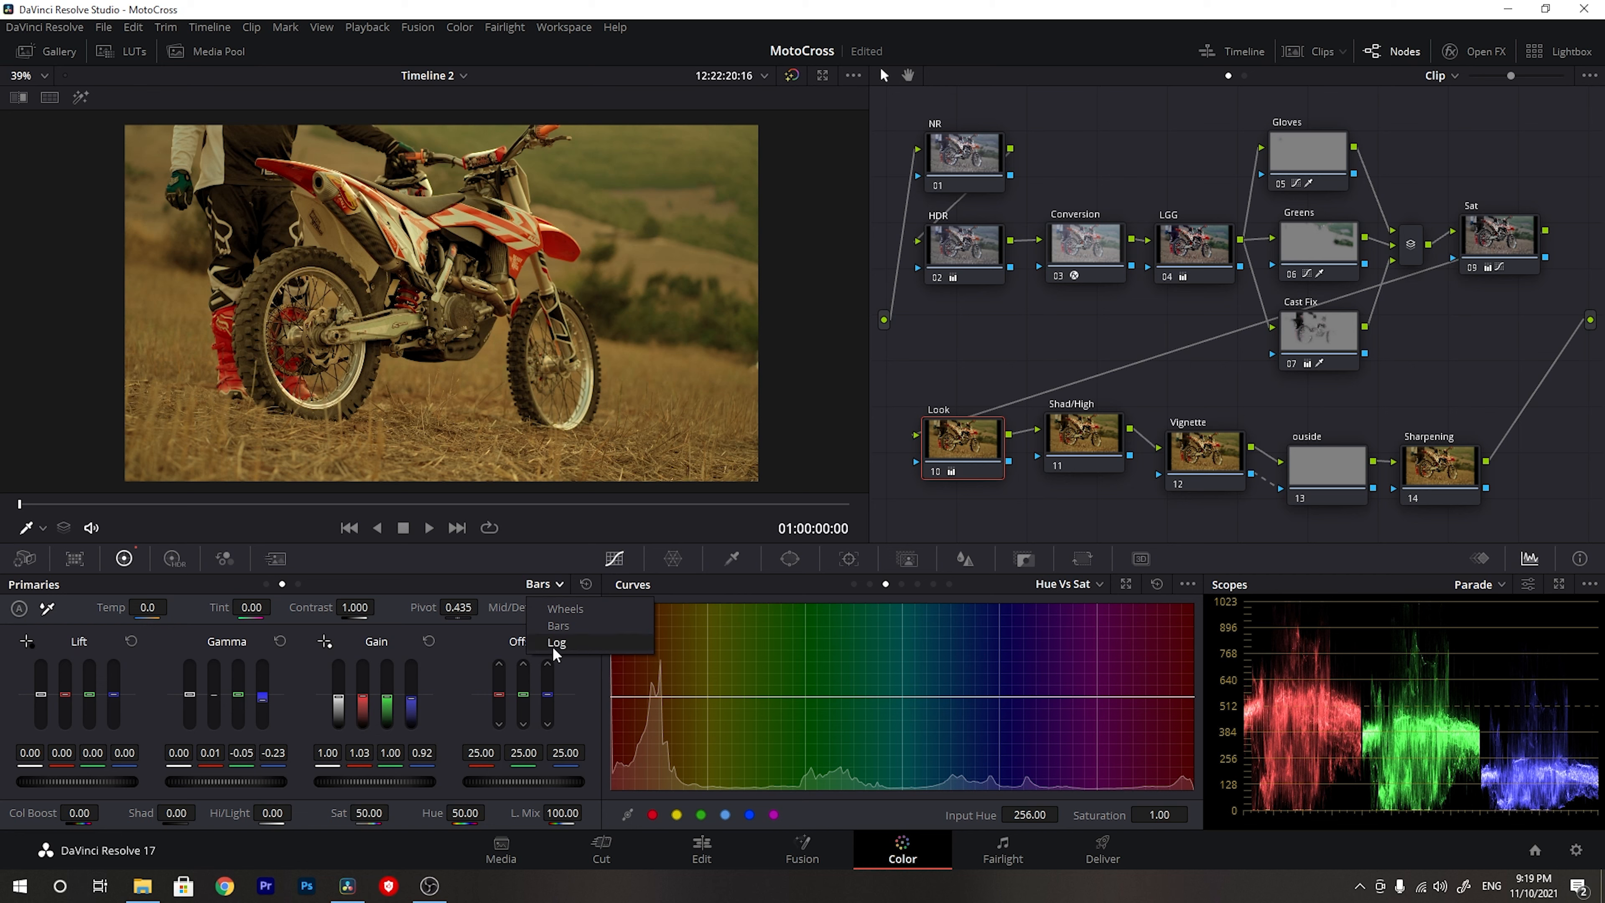
click(569, 648)
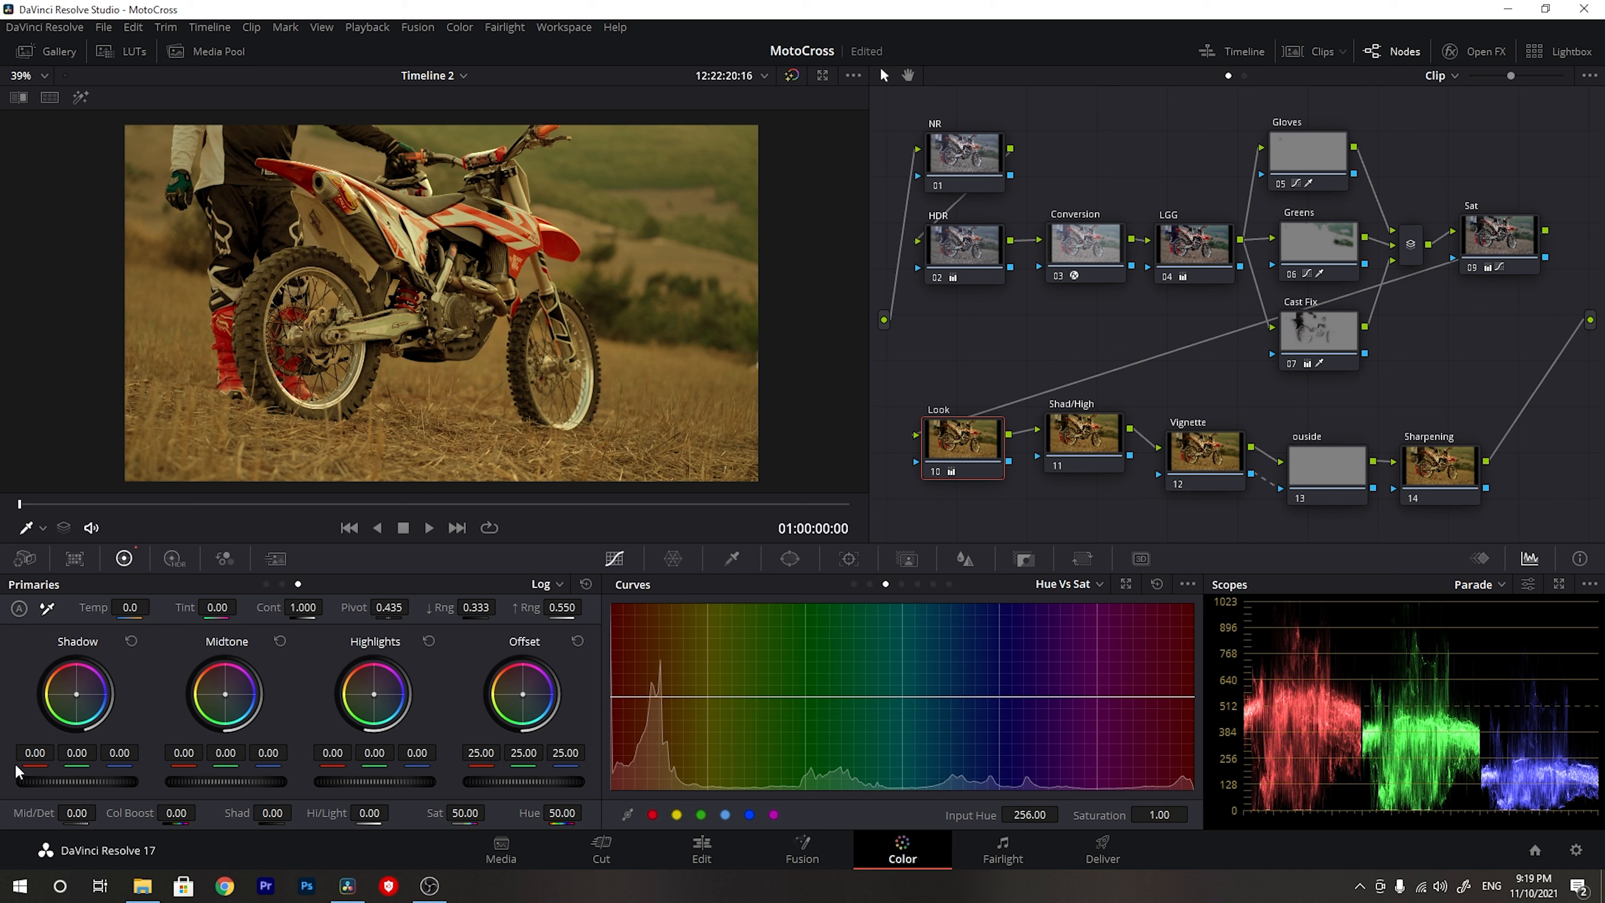
drag(34, 753, 23, 754)
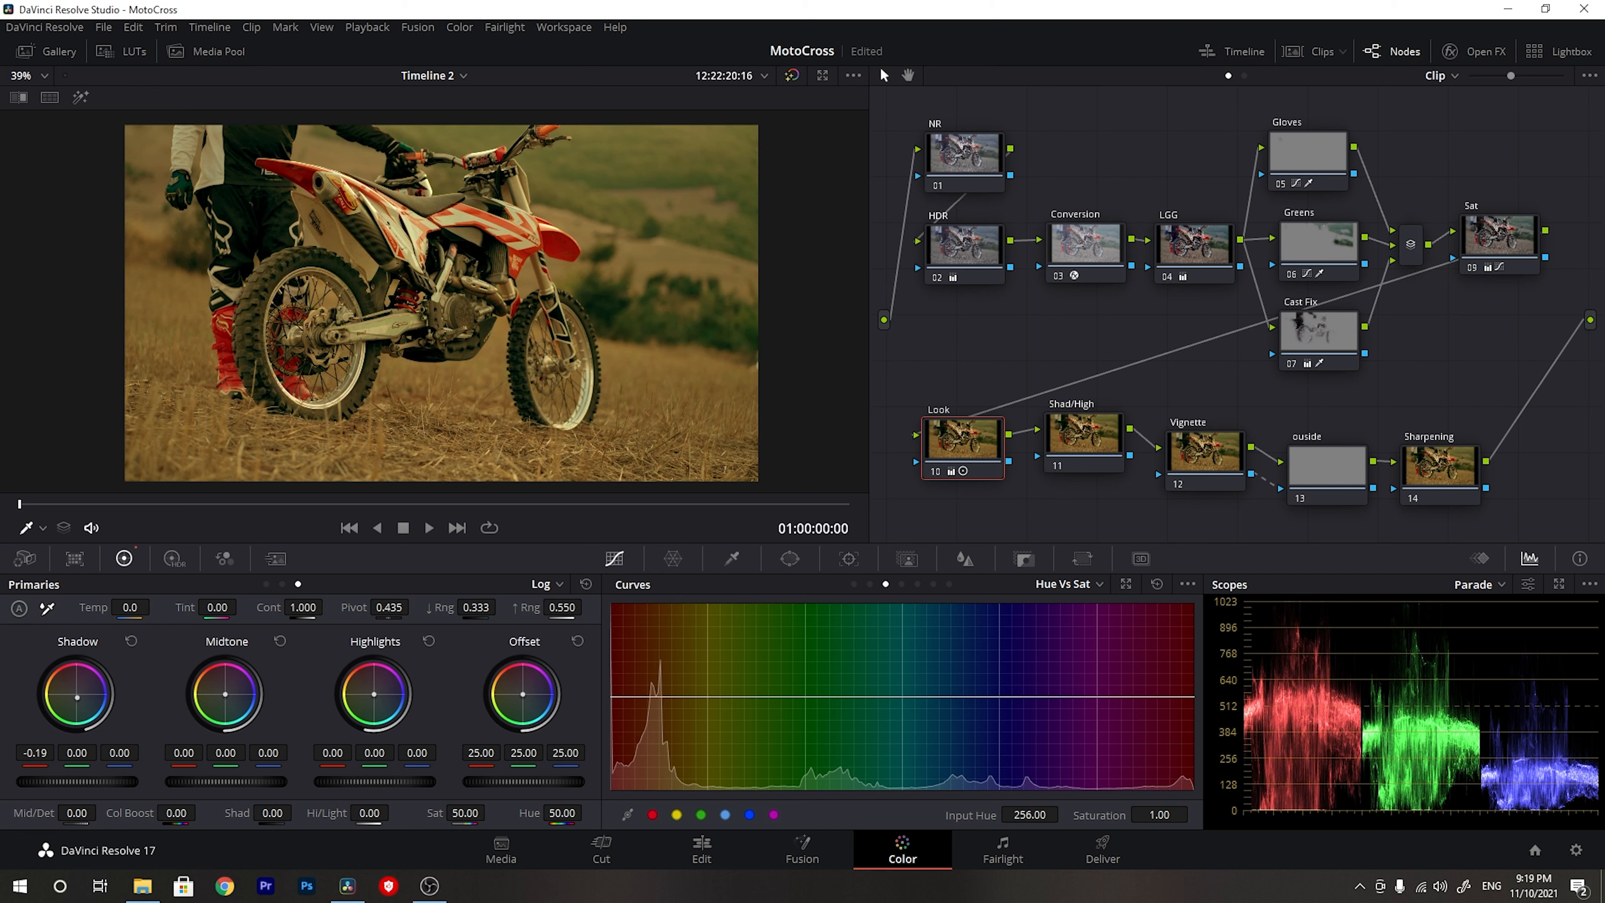
drag(23, 753, 20, 753)
drag(77, 752, 74, 752)
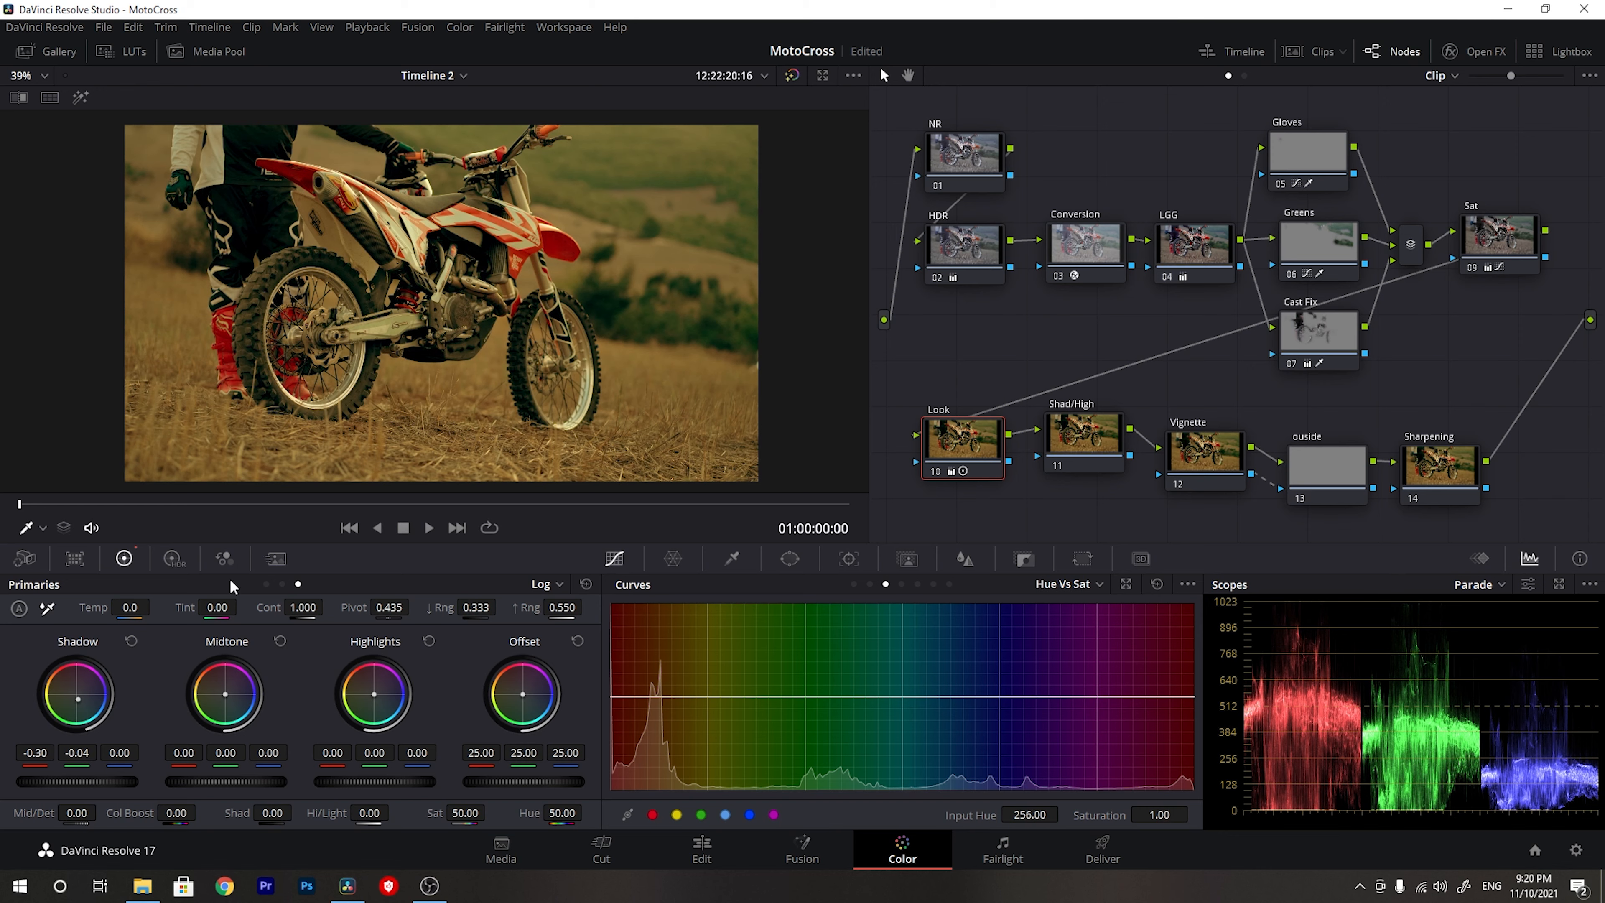
scroll(249, 281, up, 1)
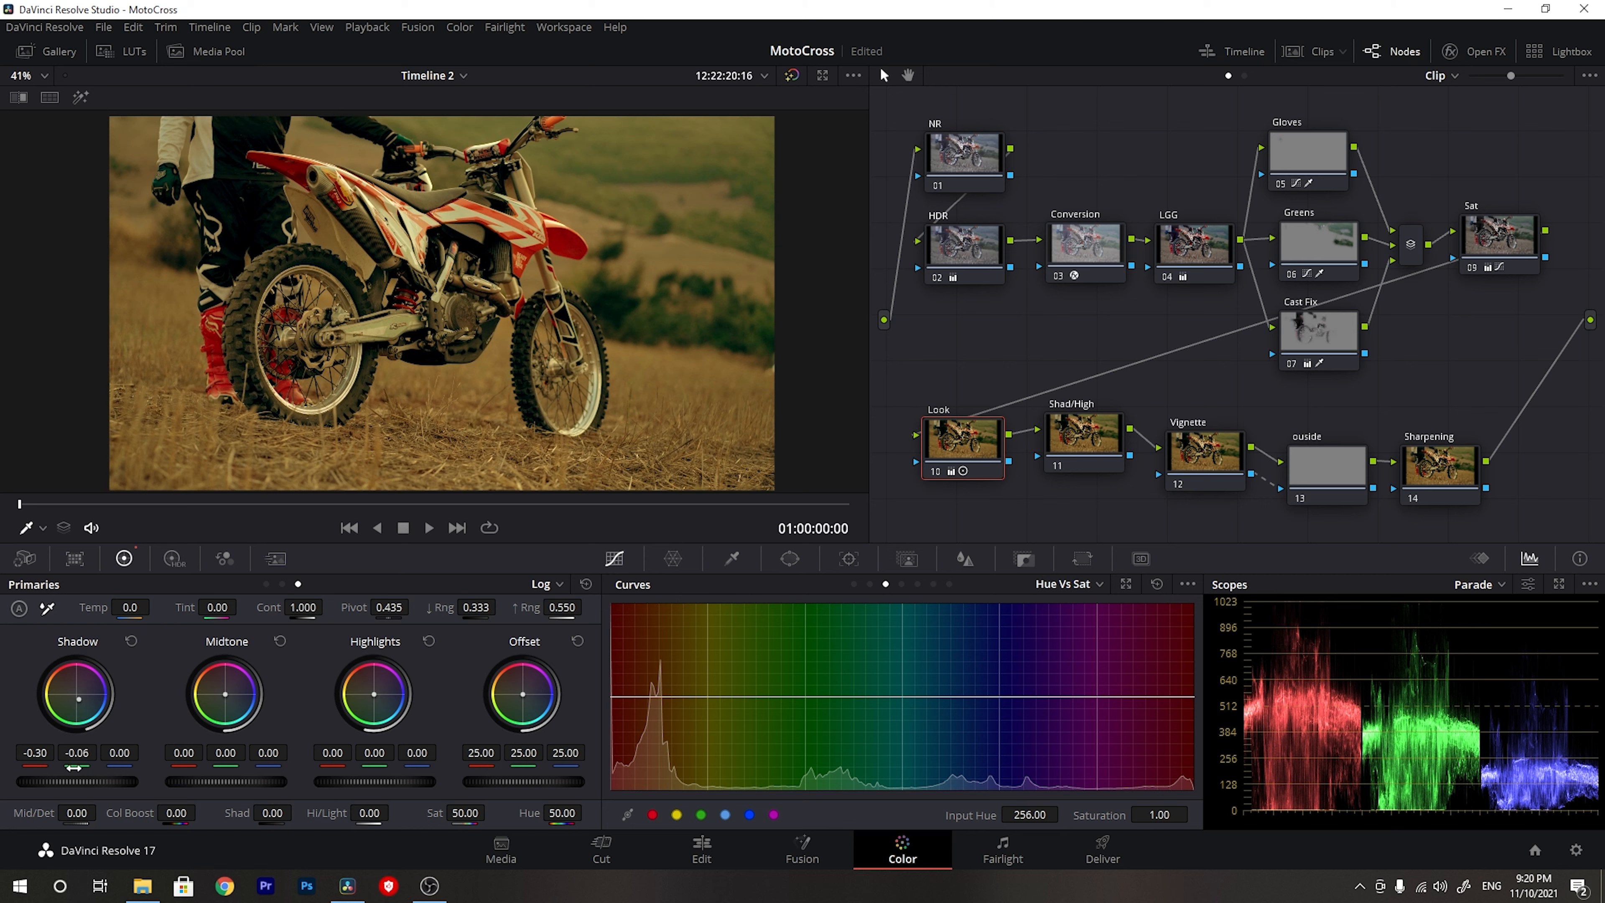
drag(122, 766, 152, 766)
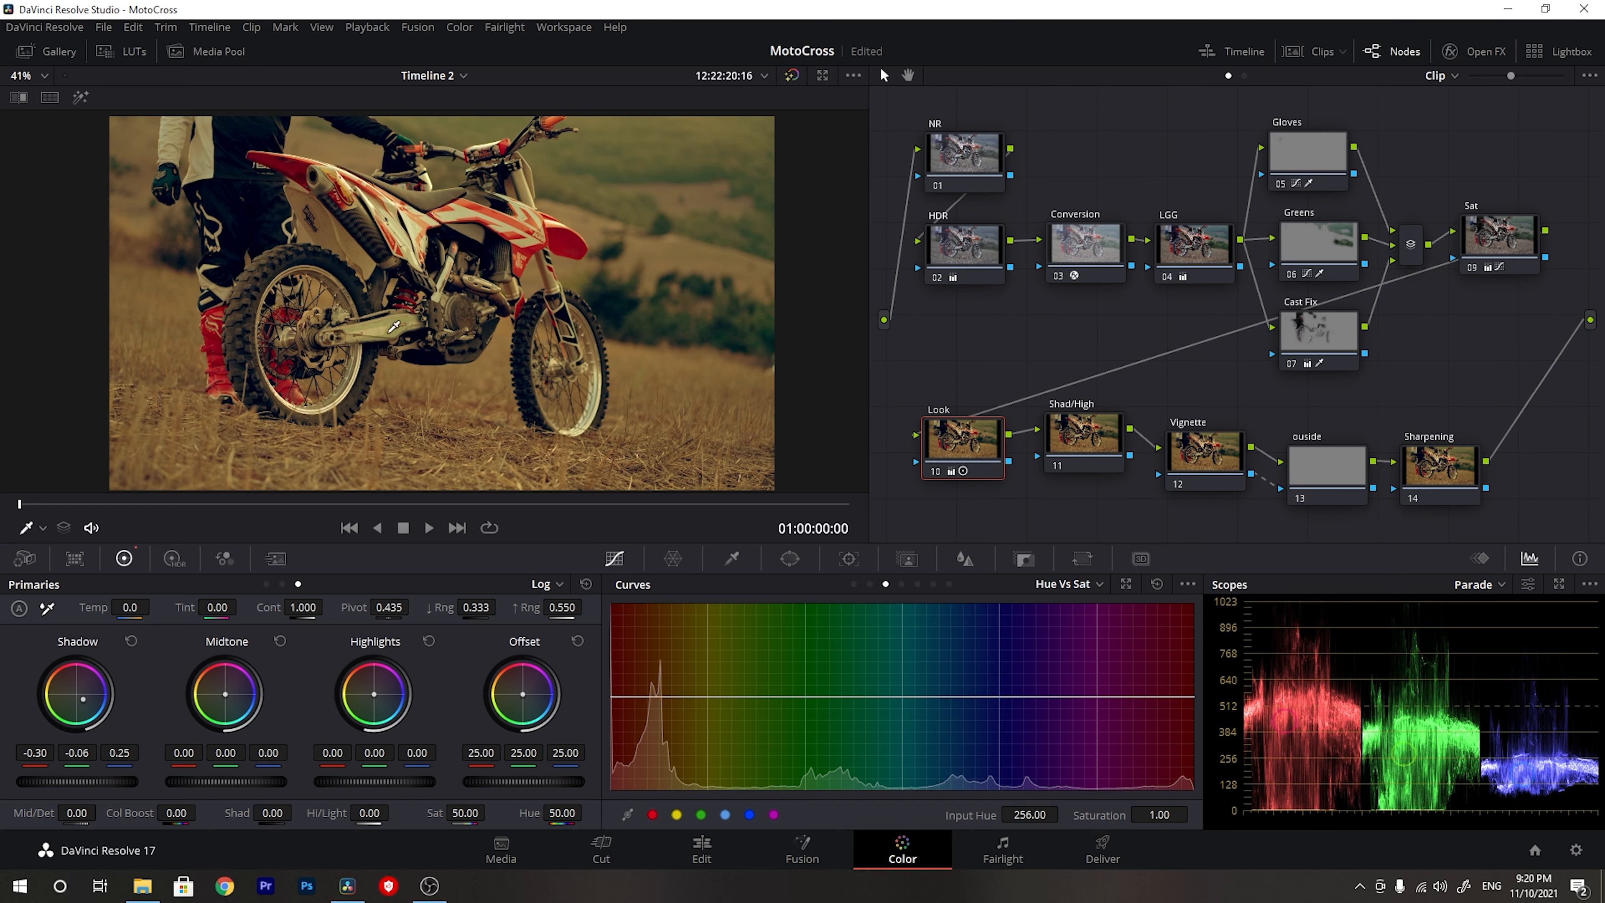
scroll(394, 328, down, 1)
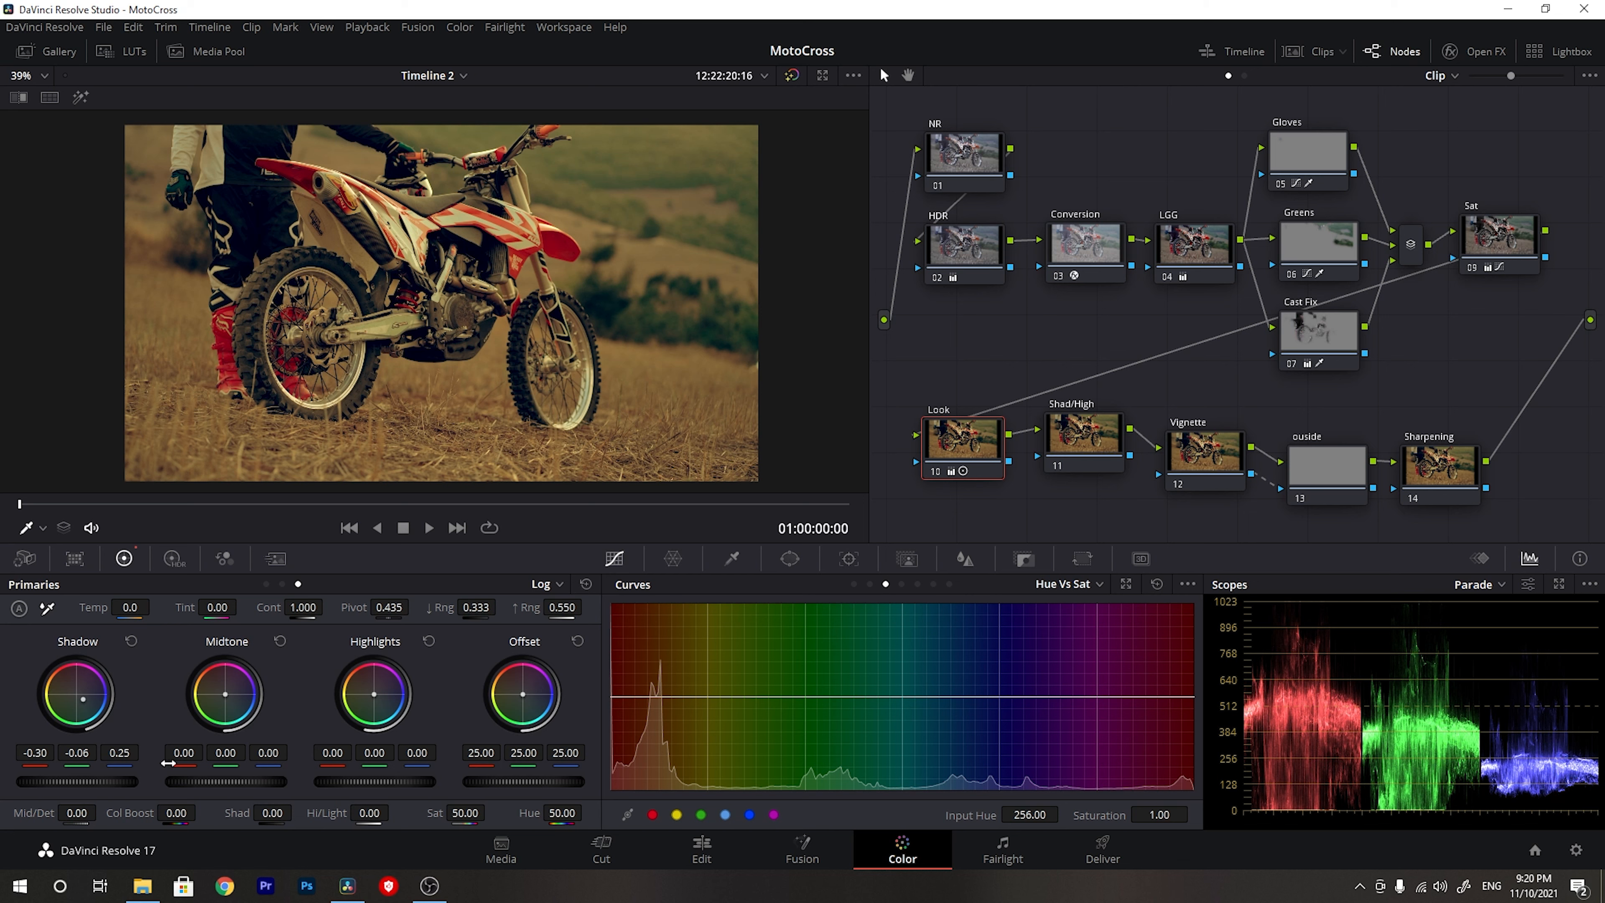
- Set the Look node's Log Midtone to red -0.10, green -0.10 and blue 0.02, and compare the shot with the node off and on
click(554, 582)
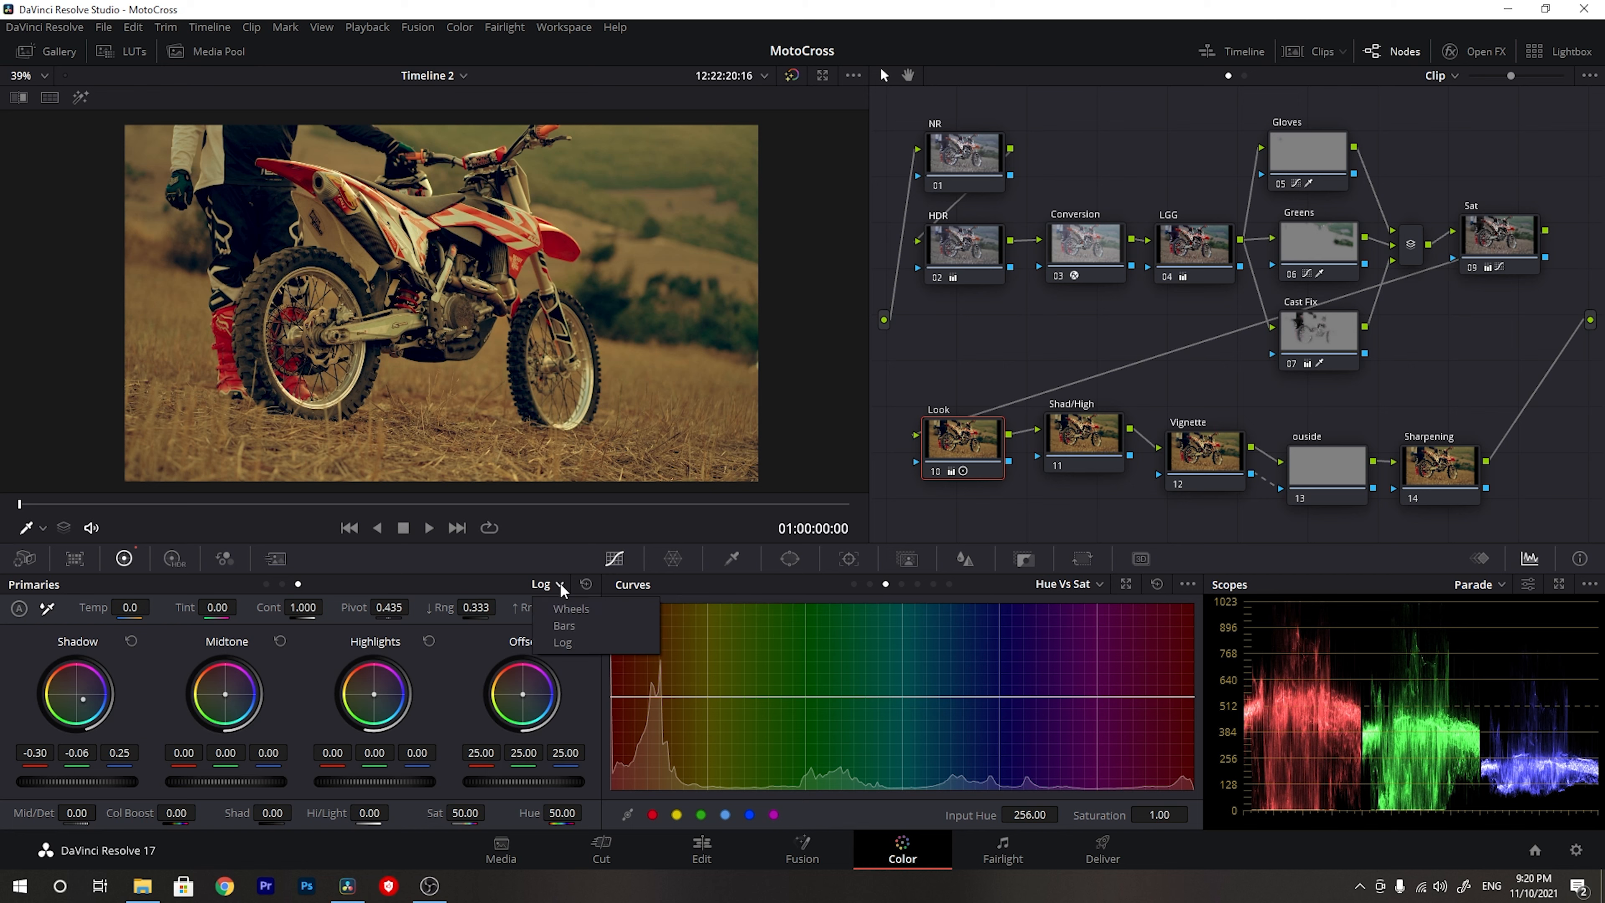
click(571, 625)
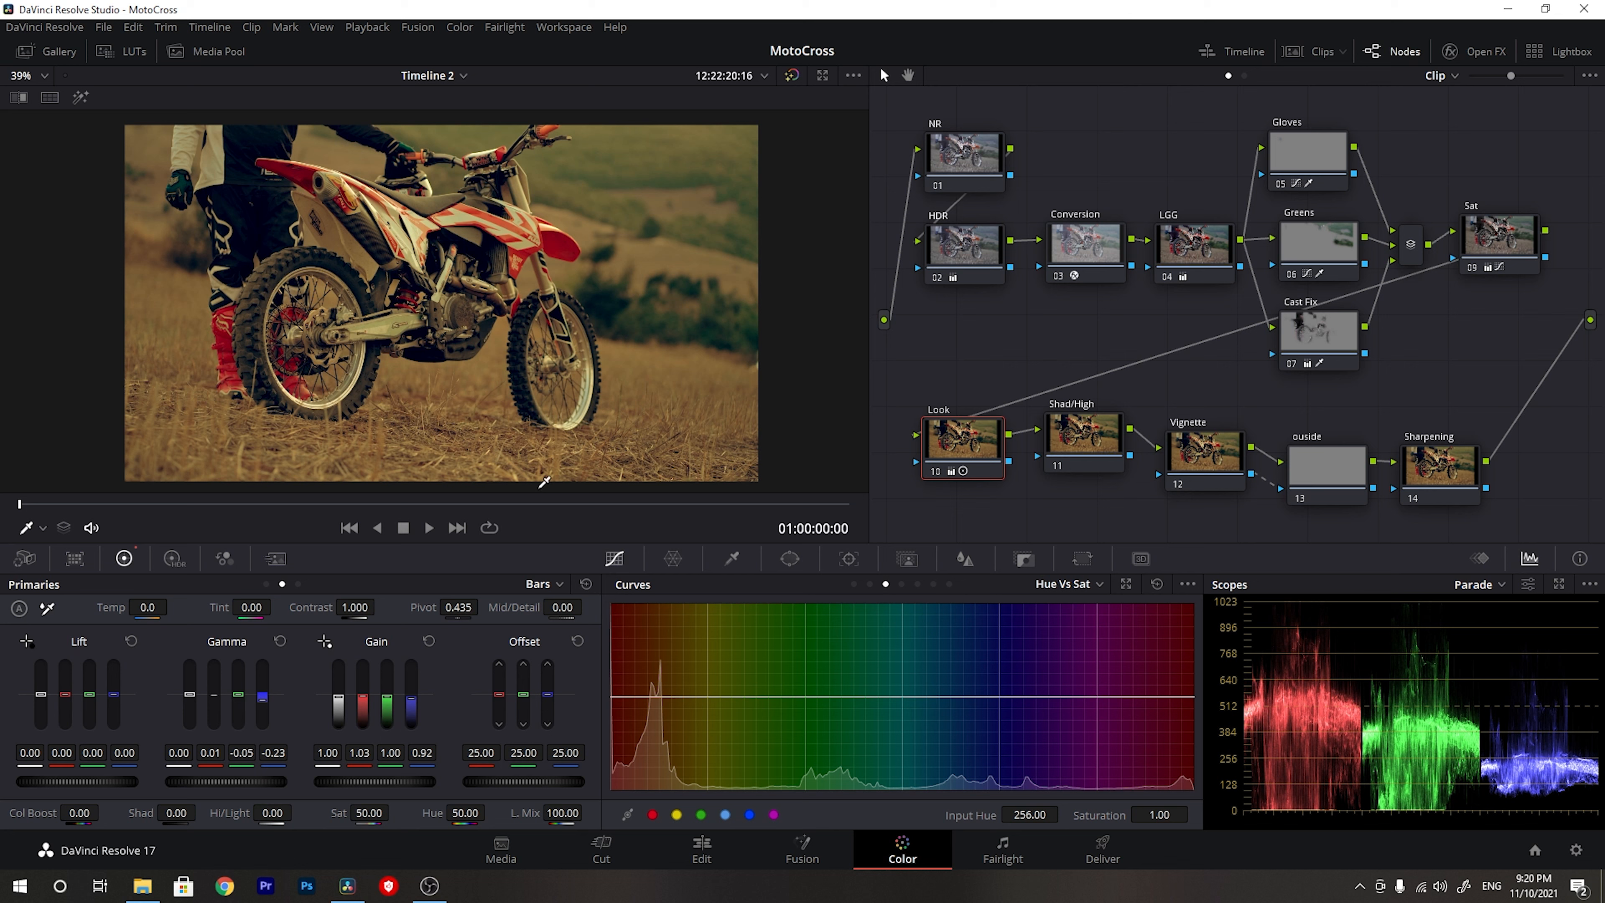
click(554, 582)
click(569, 637)
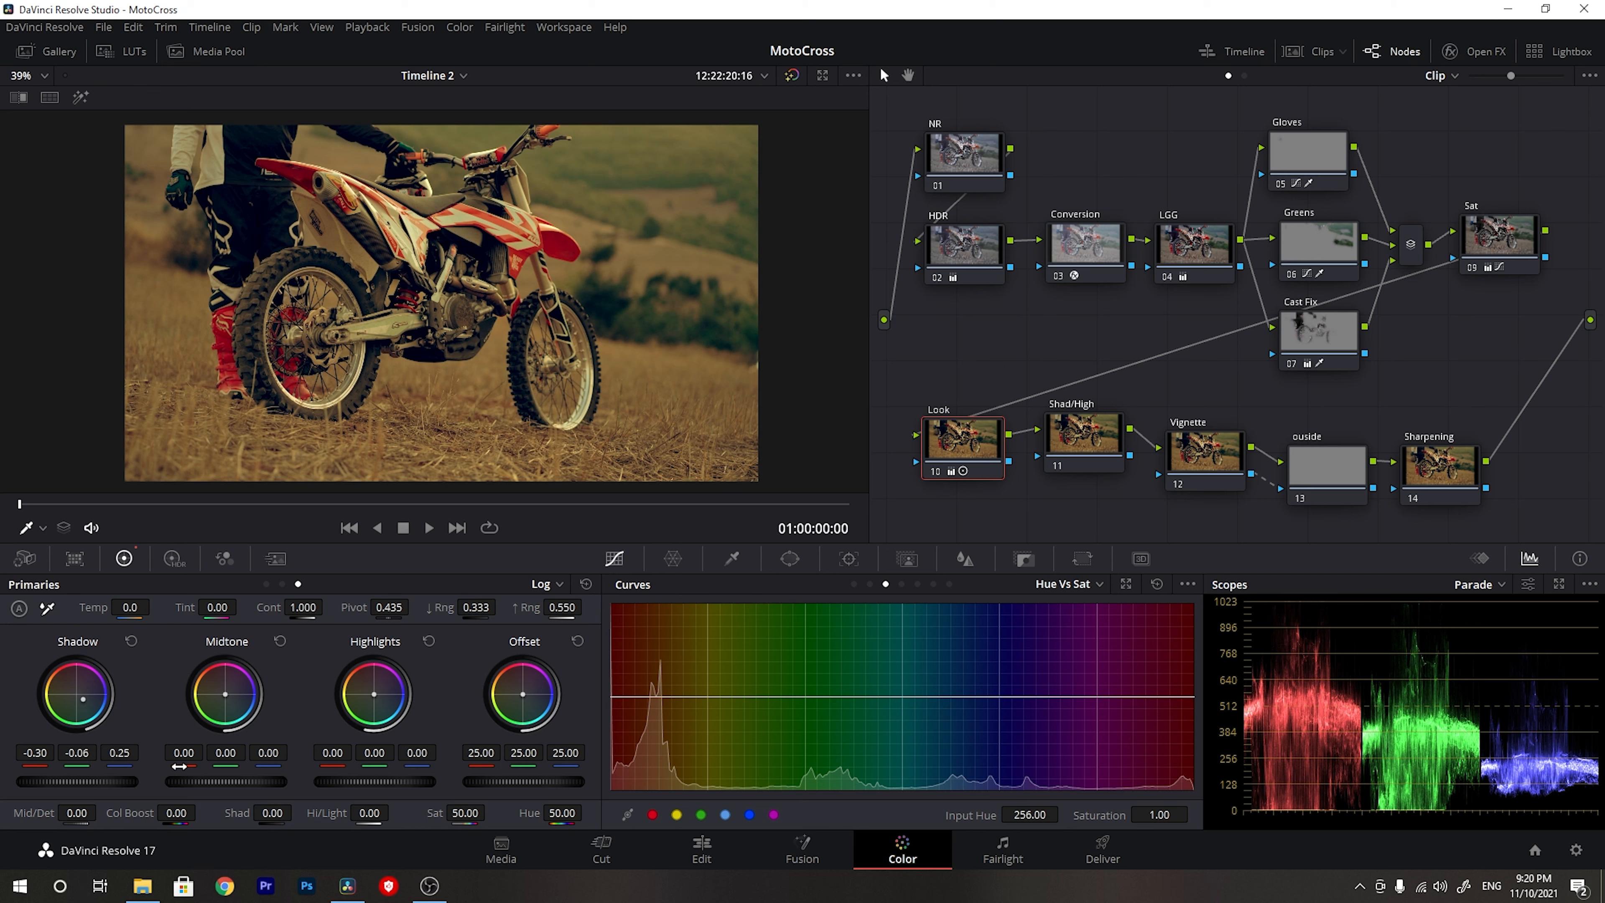
drag(183, 752, 182, 752)
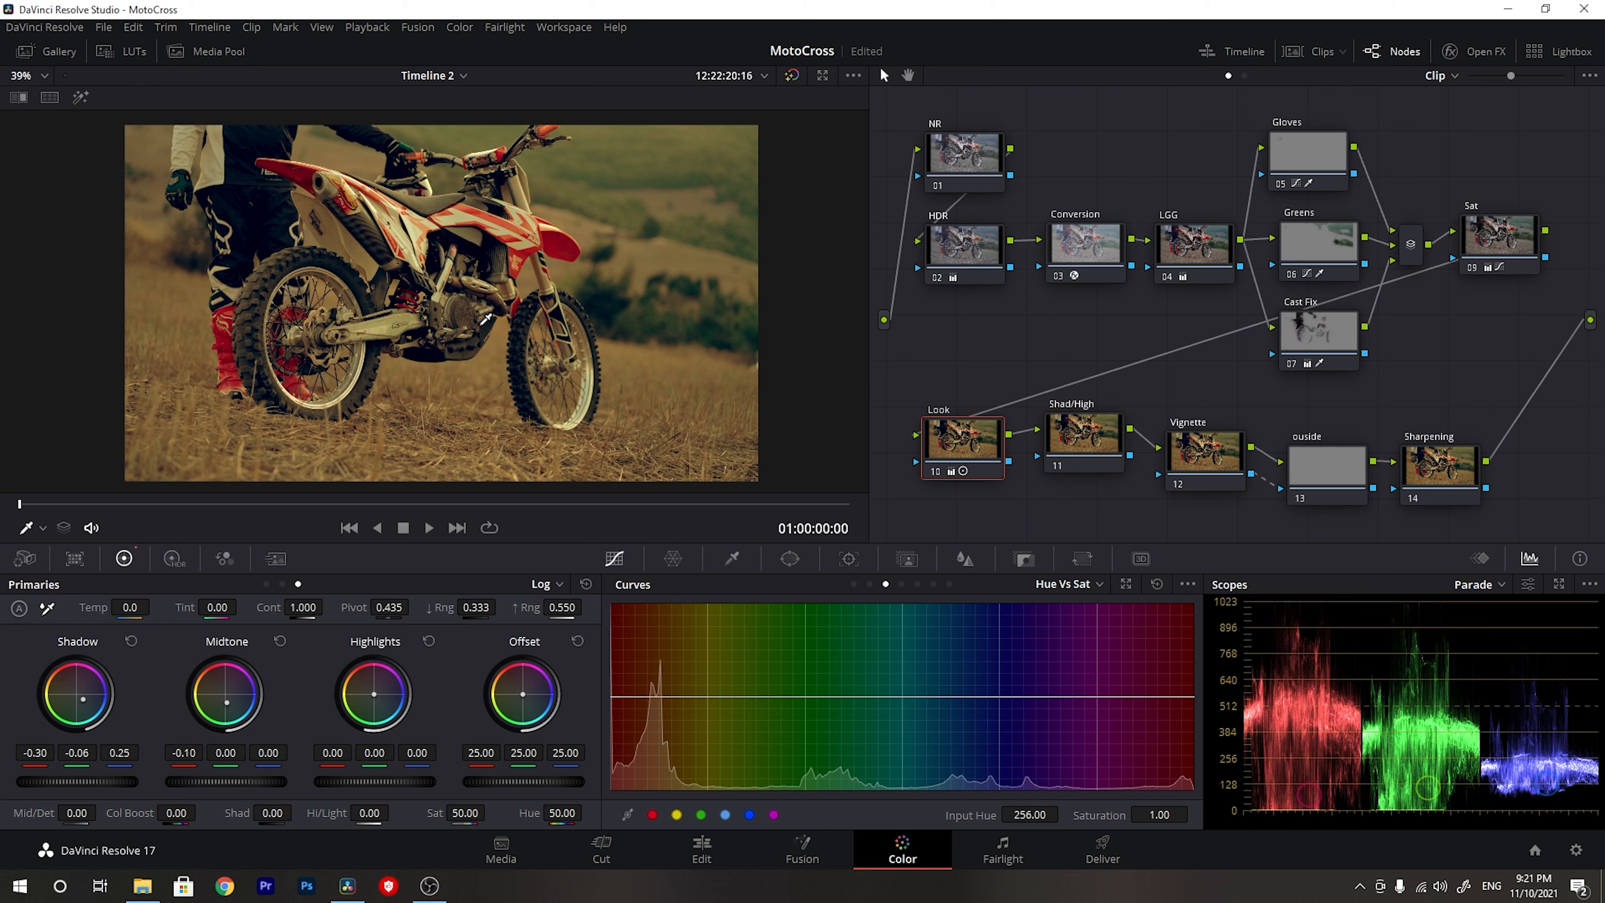
drag(223, 769, 221, 769)
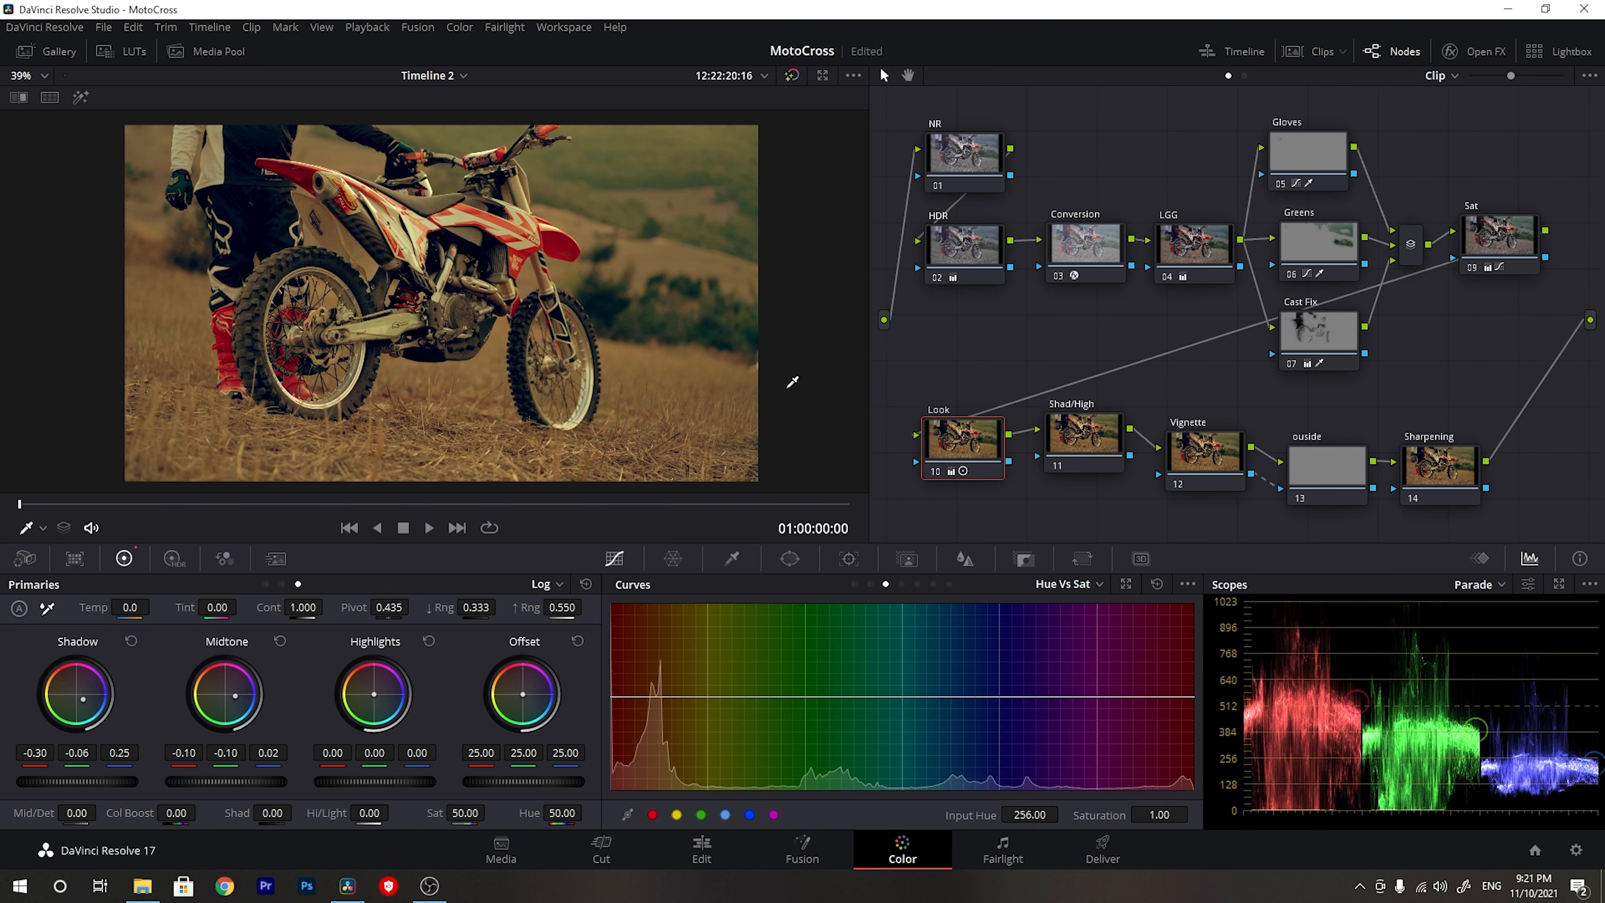
key(ctrl+d)
key(ctrl+d)
- On the Shad/High node, set the Log low range to 0.143 and the Shadow red to 0.20 and green to -0.04
click(1084, 441)
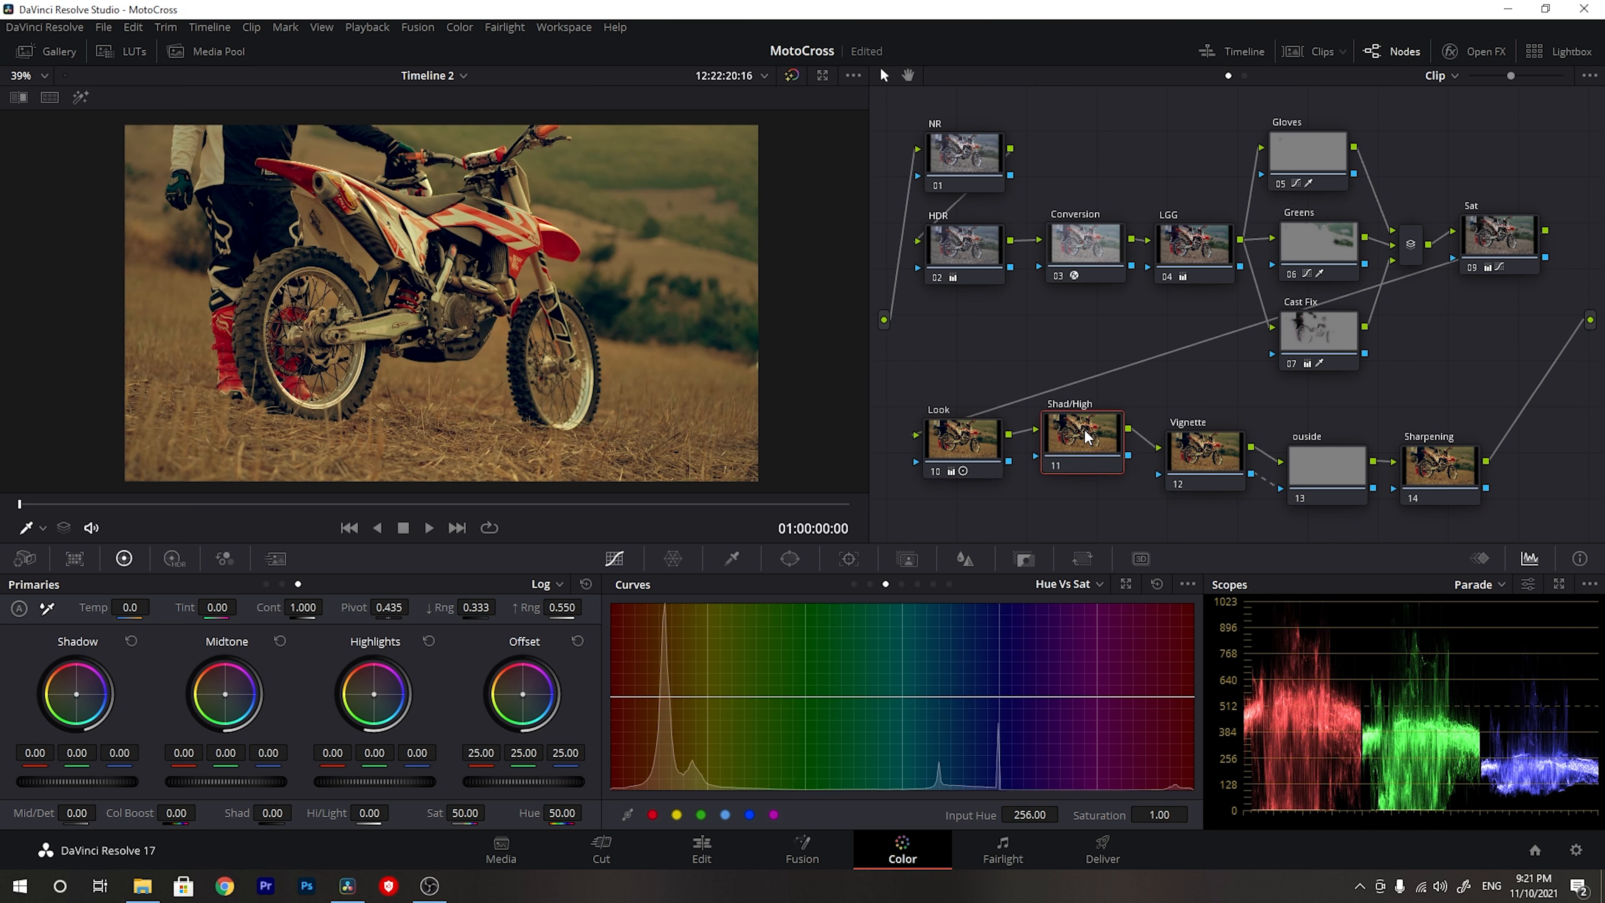
drag(1084, 445, 1077, 449)
click(544, 584)
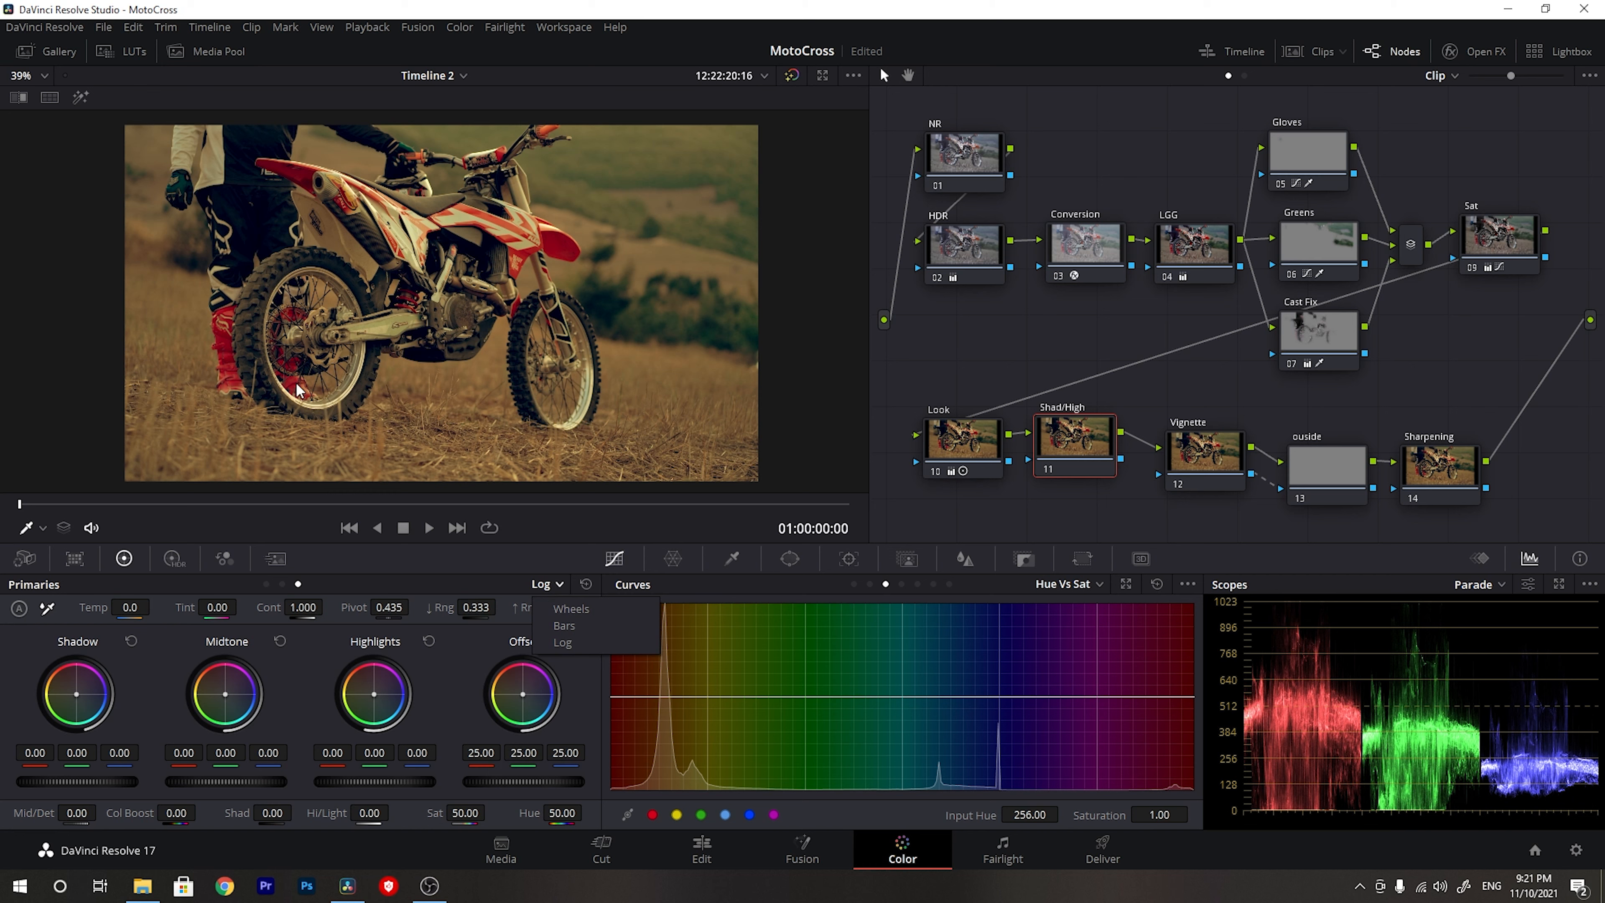
scroll(248, 211, up, 5)
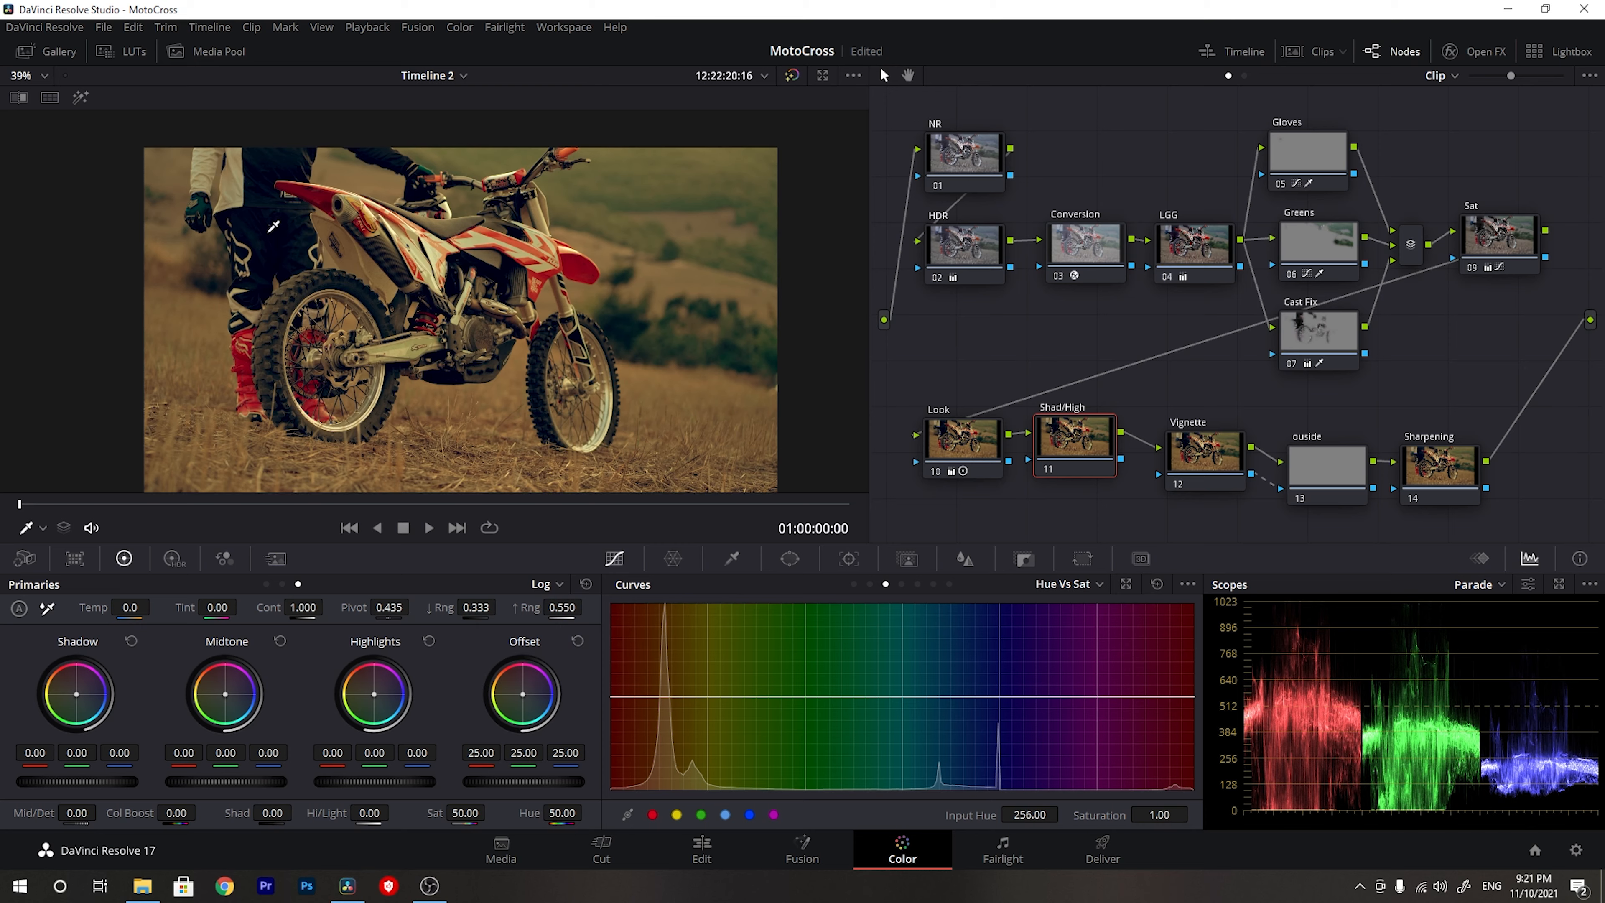
scroll(398, 337, up, 2)
scroll(454, 282, down, 5)
scroll(454, 282, up, 2)
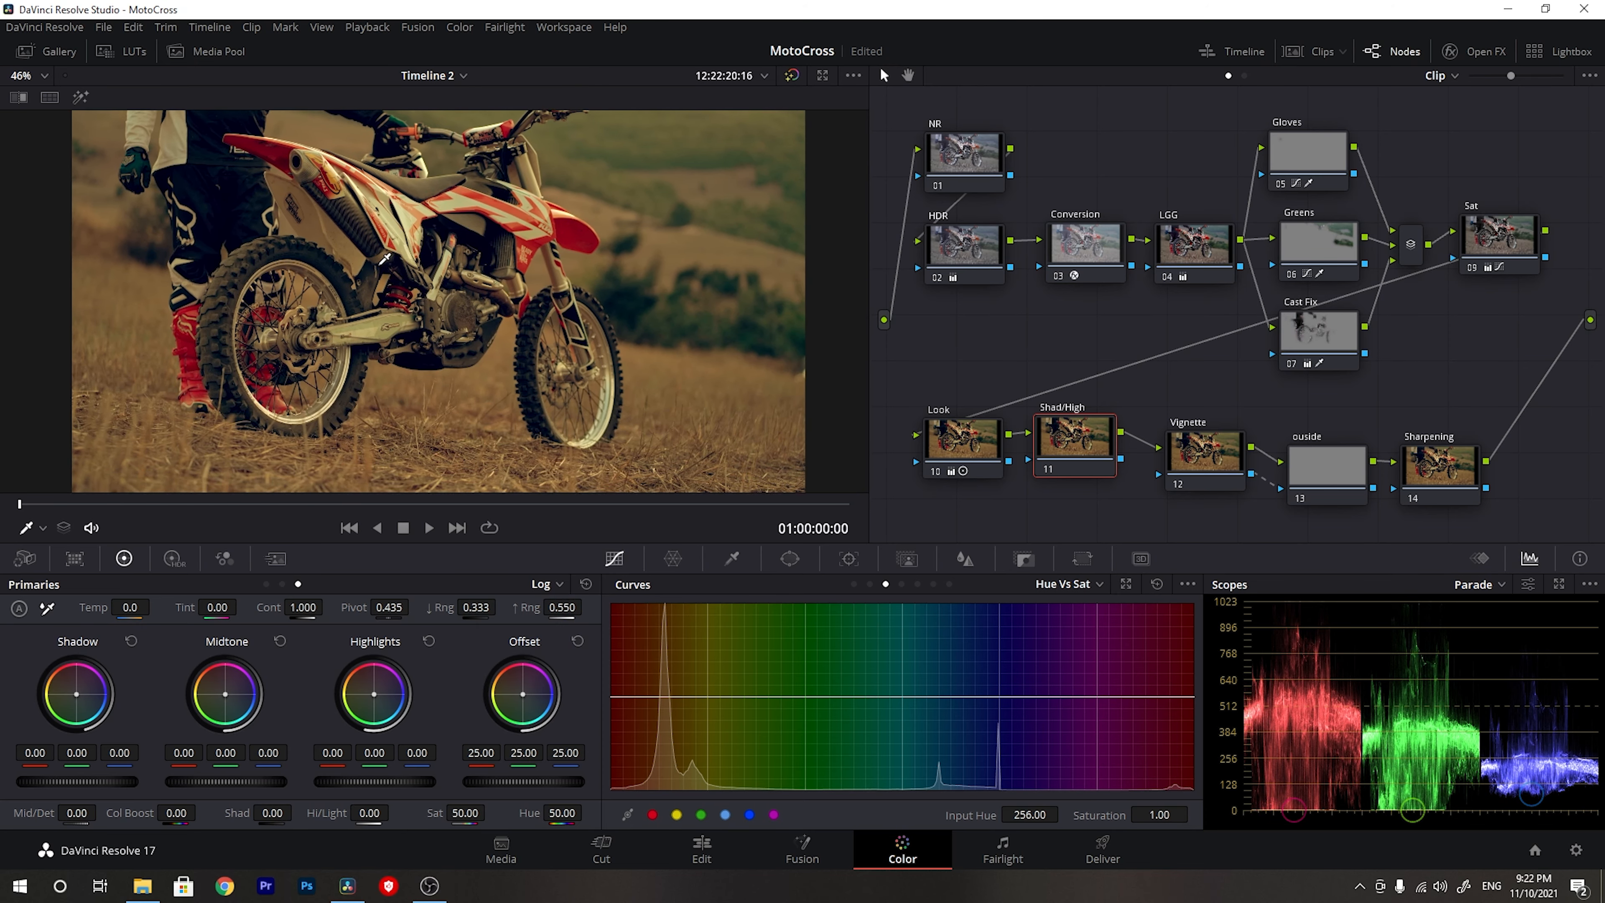
scroll(442, 291, down, 4)
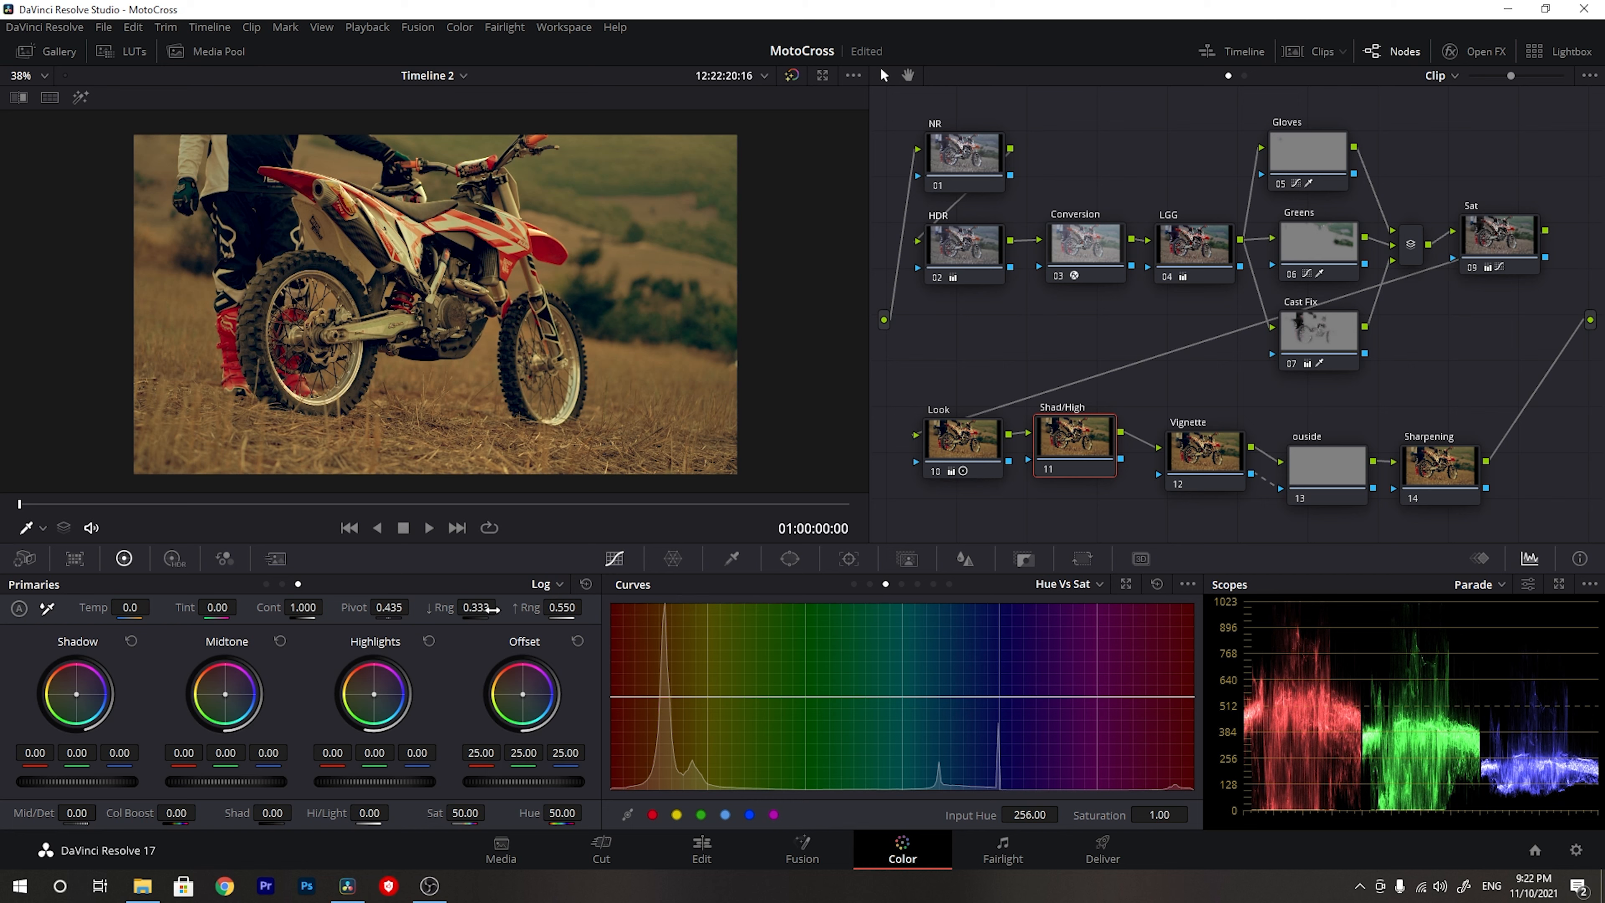
drag(442, 606, 436, 606)
drag(35, 752, 40, 752)
scroll(298, 106, up, 2)
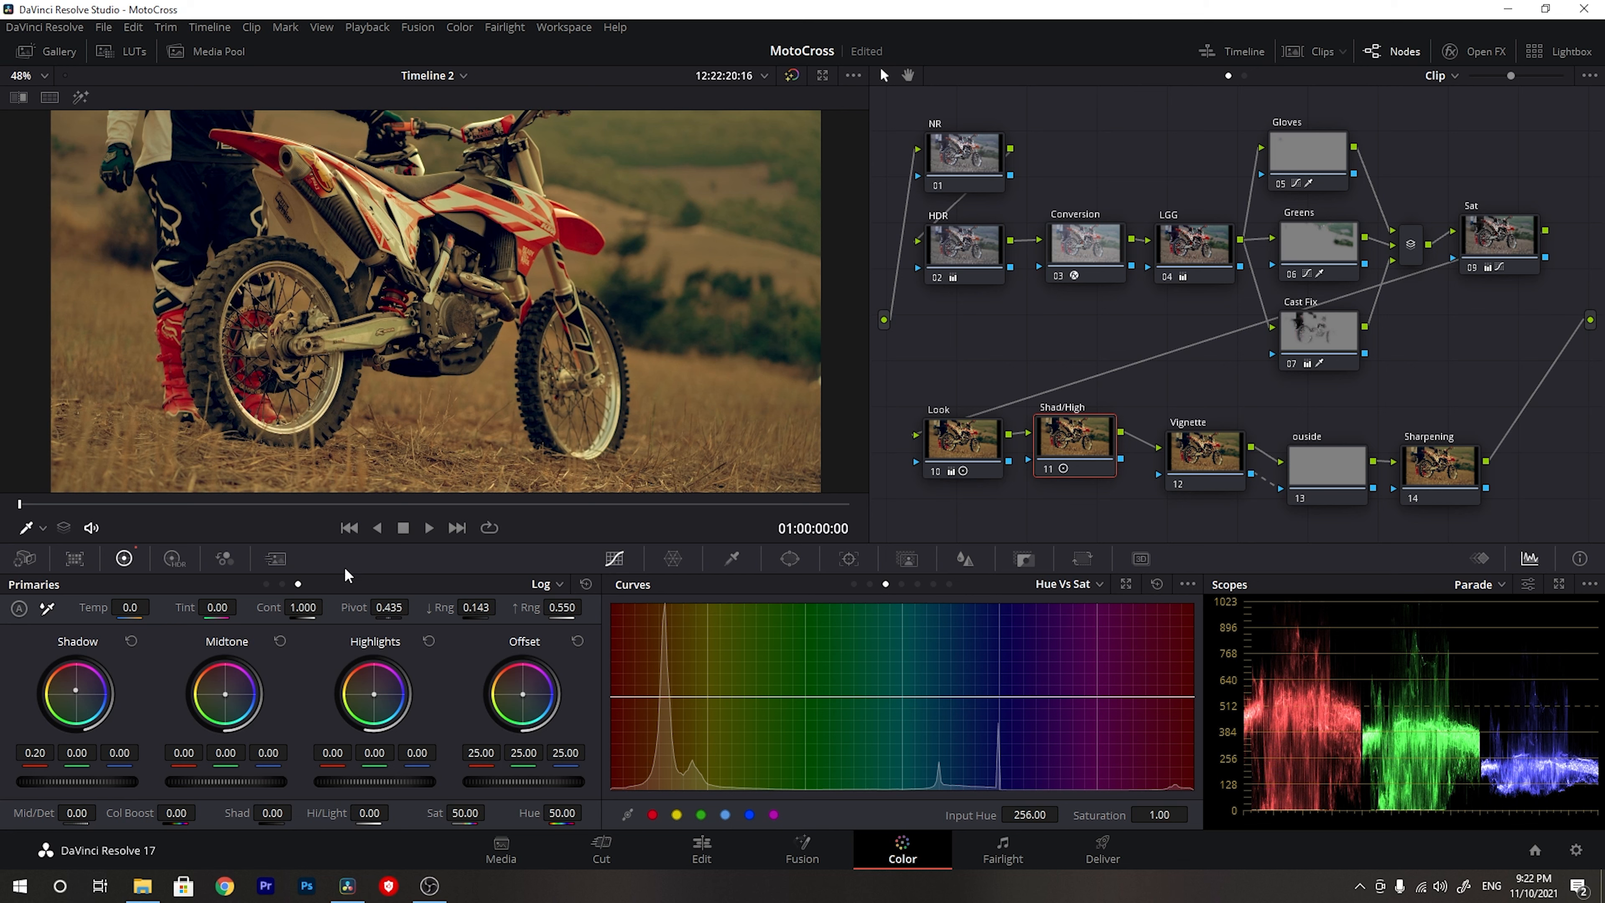
drag(87, 766, 83, 765)
- Compare the Shad/High node off and on, examining the shadows in the rider's dark pants up close
key(ctrl+d)
key(ctrl+d)
key(ctrl+d)
key(ctrl+d)
scroll(179, 255, up, 8)
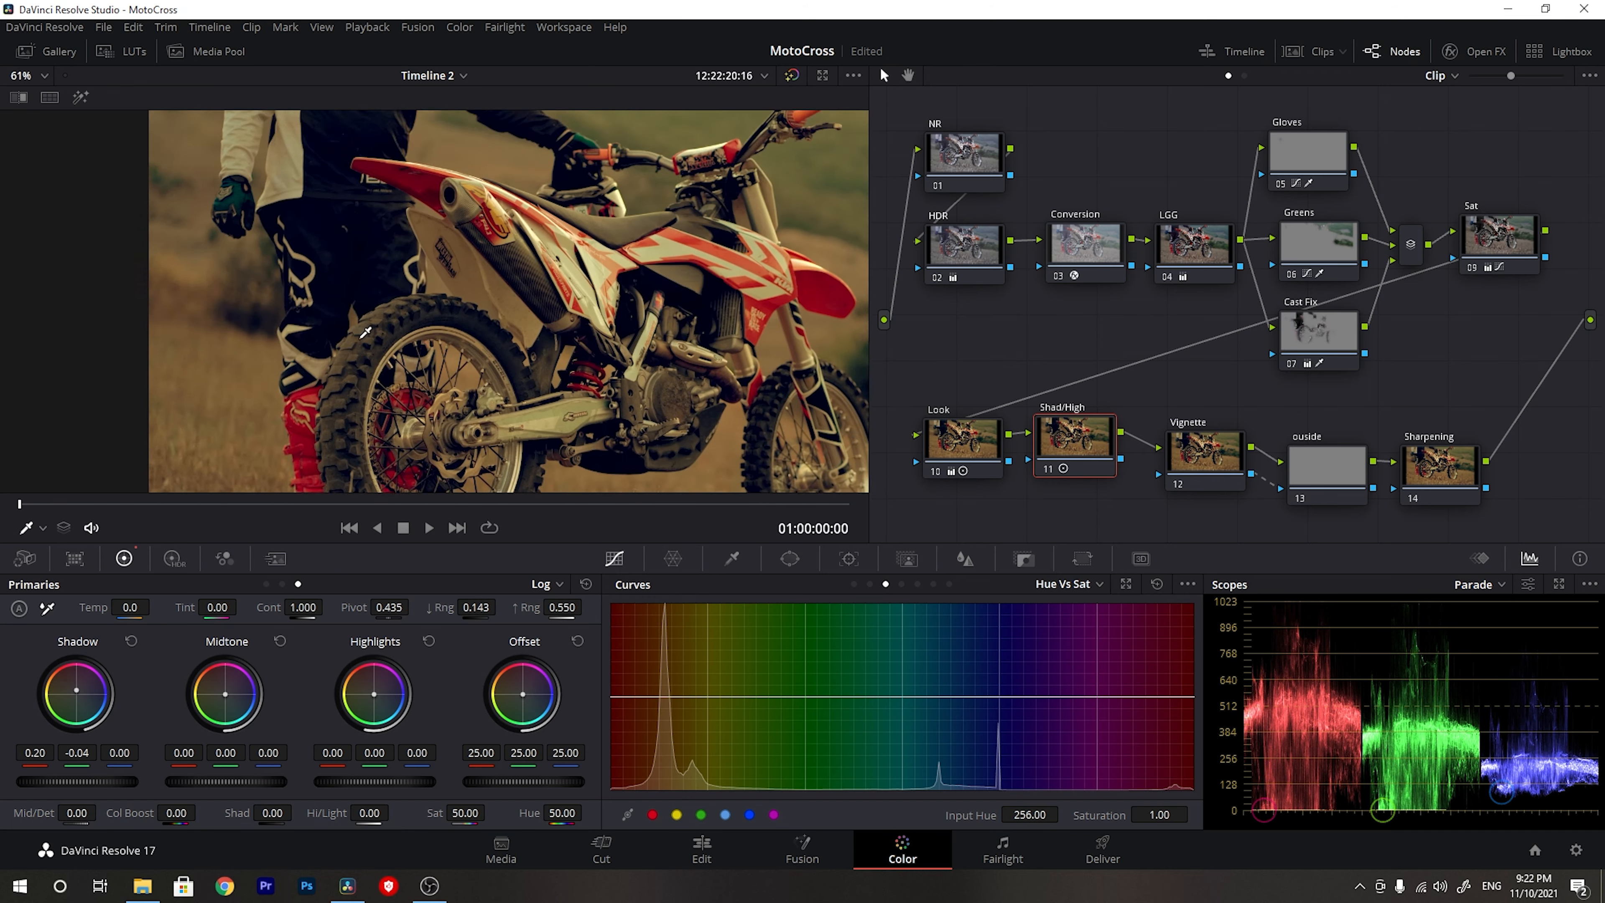
scroll(209, 296, up, 3)
key(ctrl+d)
key(ctrl+d)
key(ctrl+d)
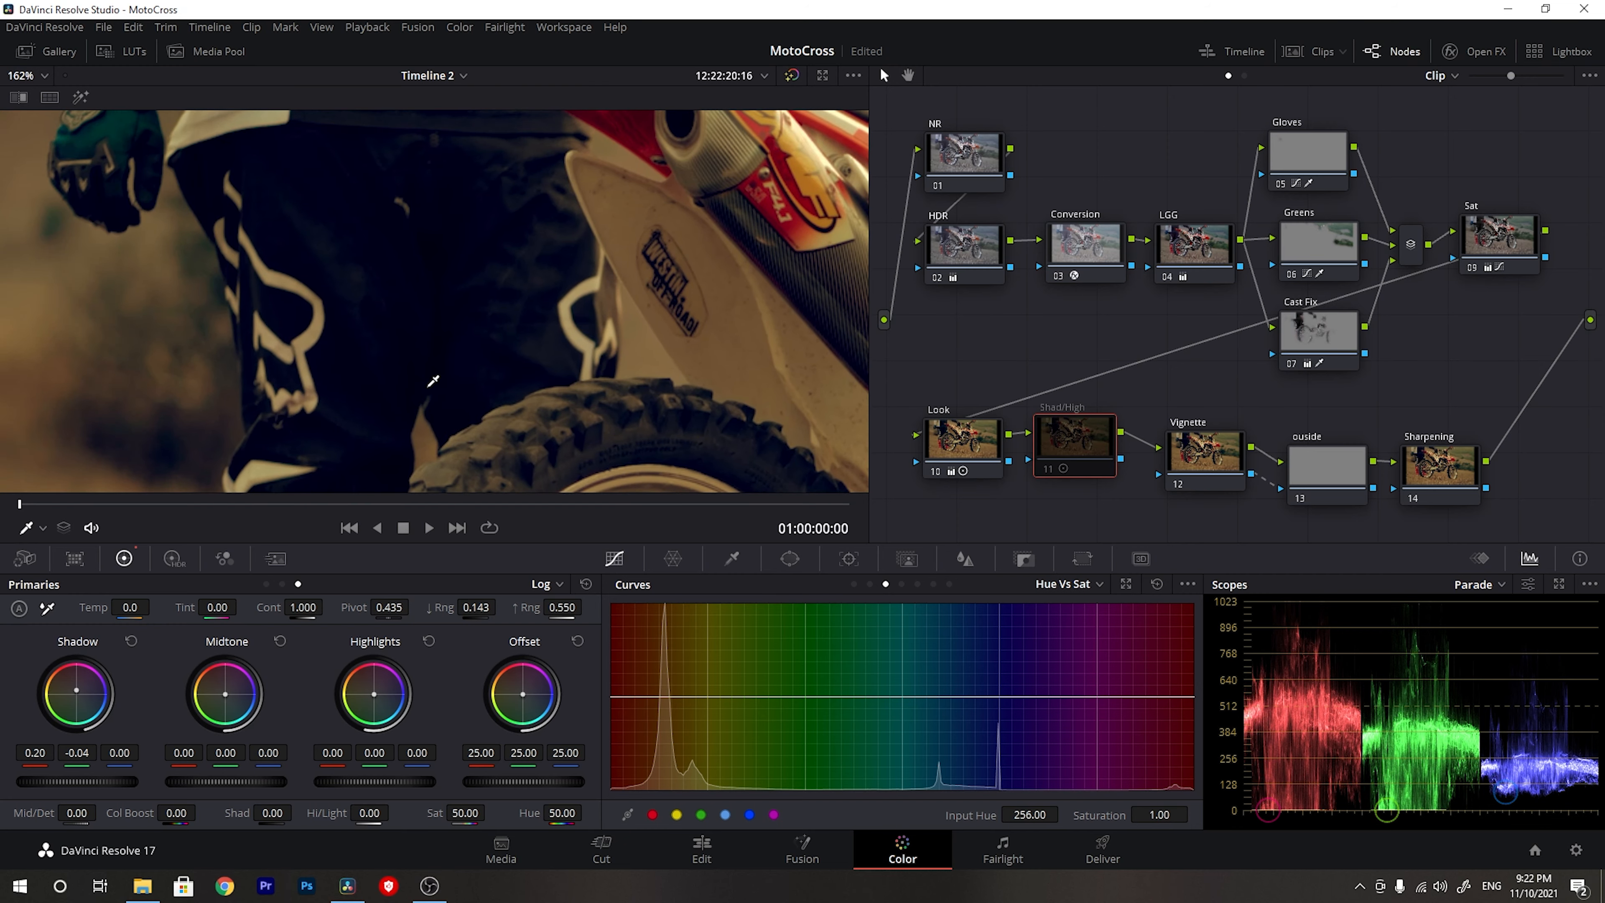
key(ctrl+d)
key(ctrl+d)
key(ctrl+d)
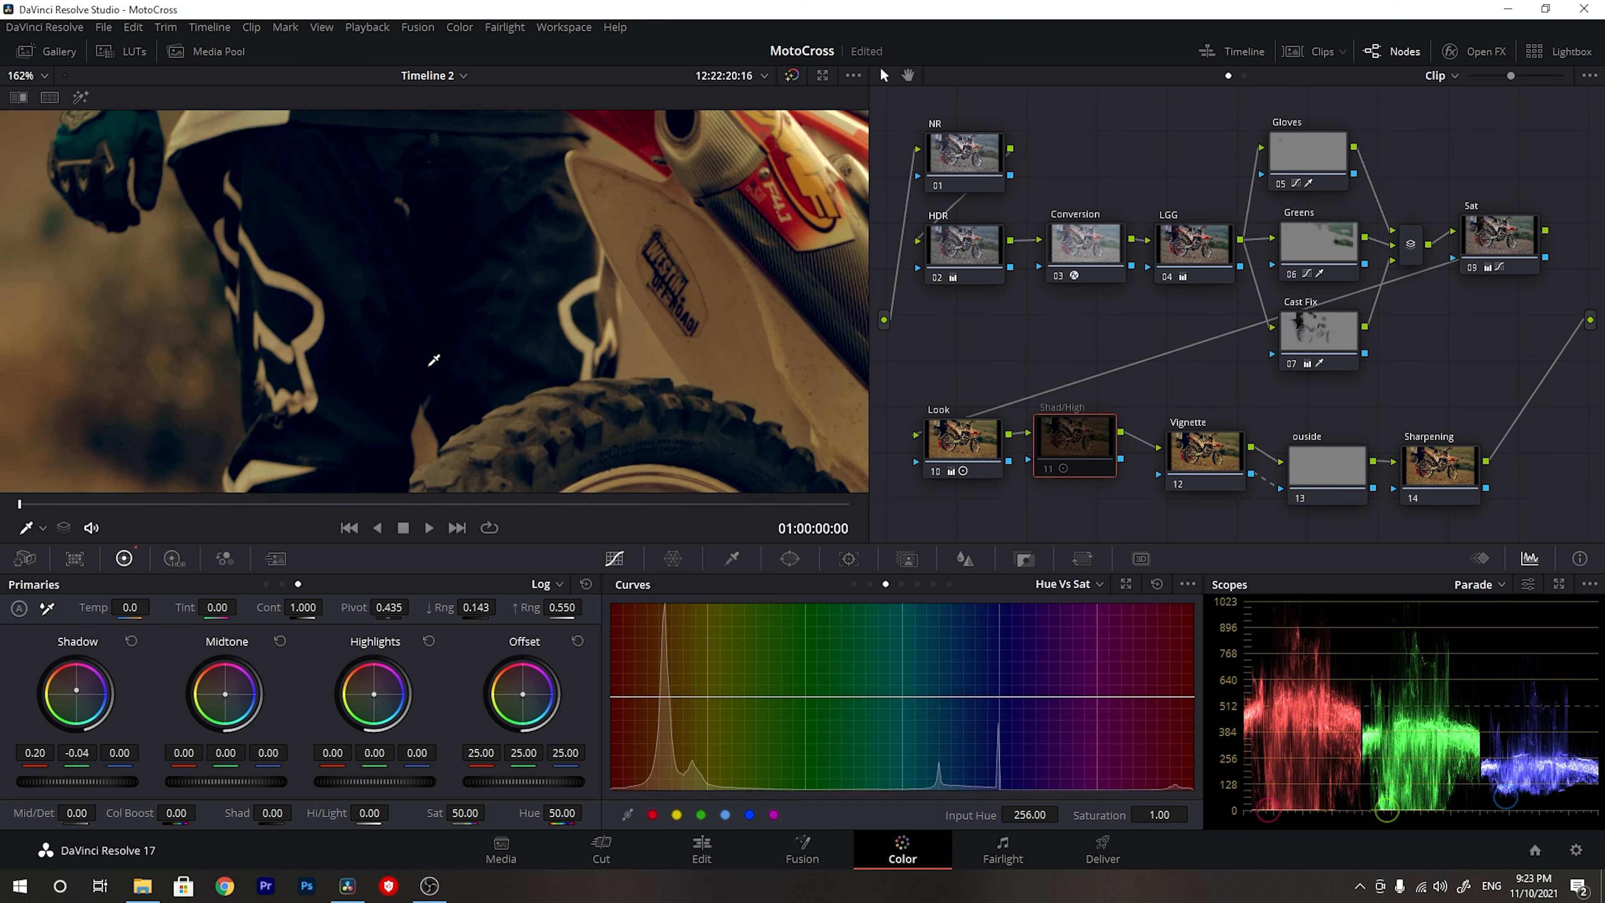
scroll(439, 379, down, 4)
scroll(442, 384, up, 2)
key(ctrl+d)
key(ctrl+d)
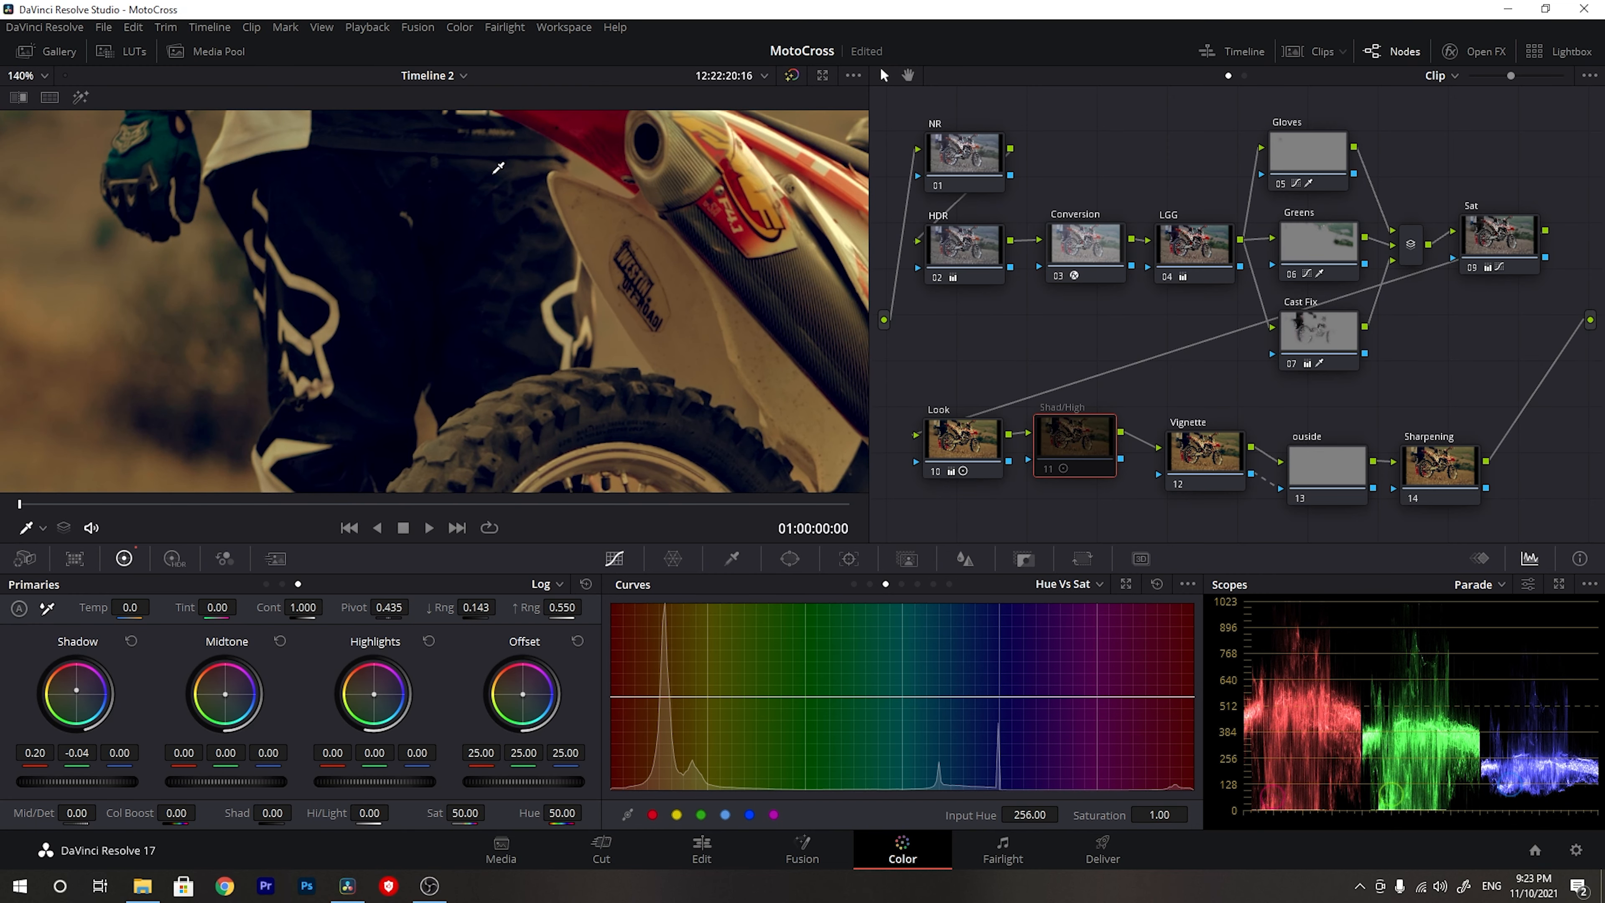
key(ctrl+d)
key(ctrl+d)
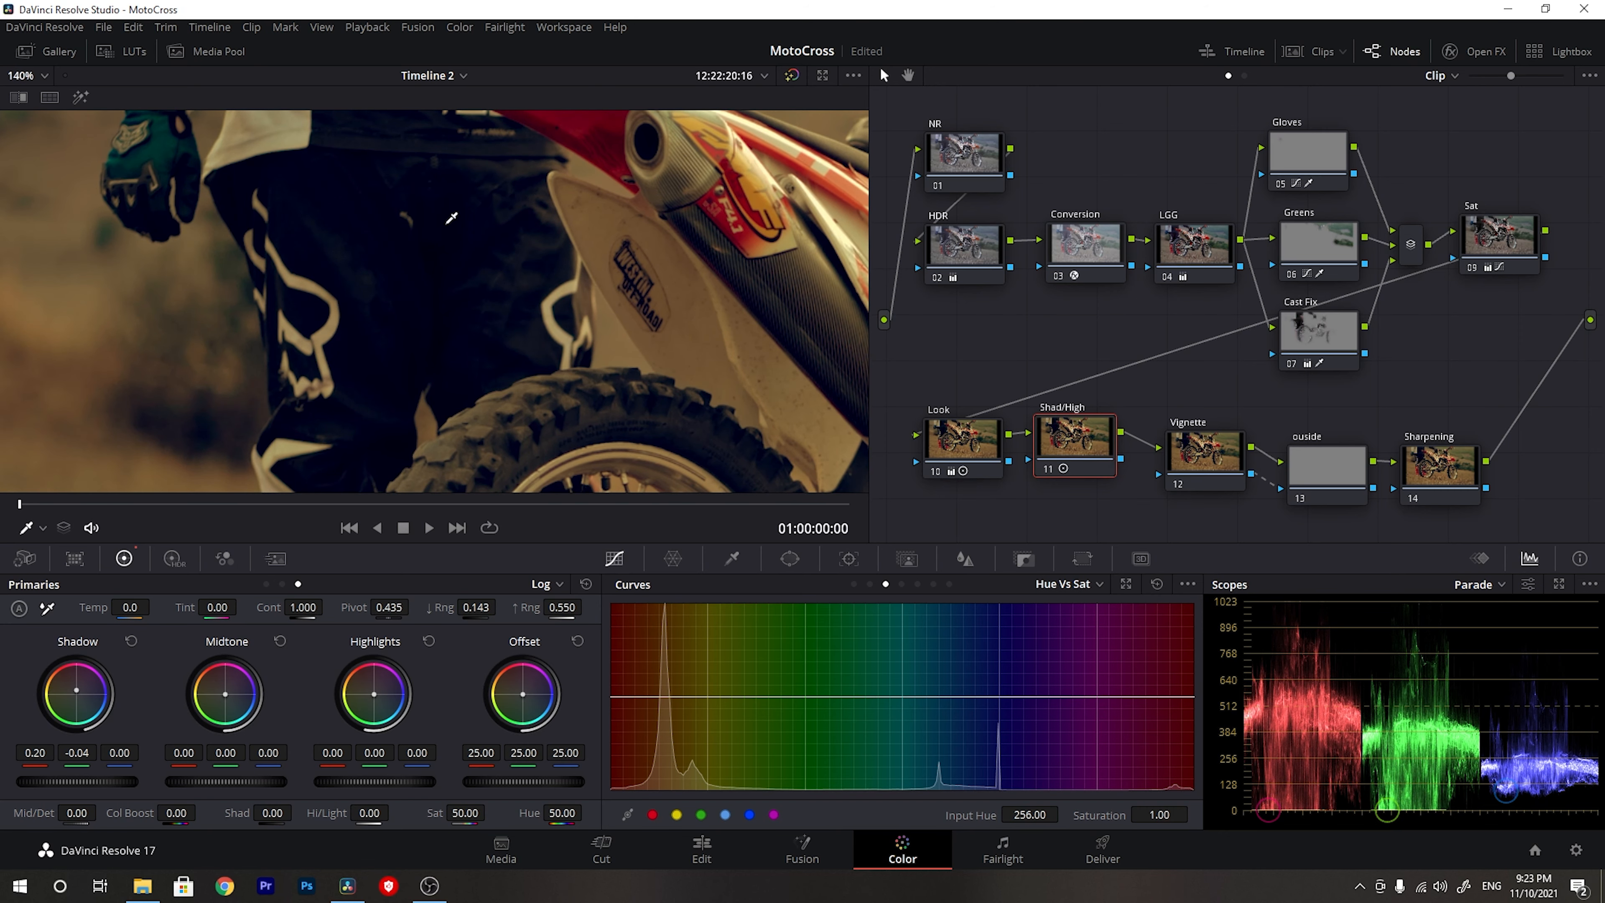
- Check the whole shot and the rider's pants, and set the Shad/High node's Shadow blue to -0.16
scroll(458, 252, down, 5)
scroll(506, 360, down, 2)
drag(561, 383, 386, 318)
scroll(379, 317, up, 1)
mouse_move(267, 295)
mouse_down()
mouse_move(284, 306)
mouse_move(267, 297)
mouse_up()
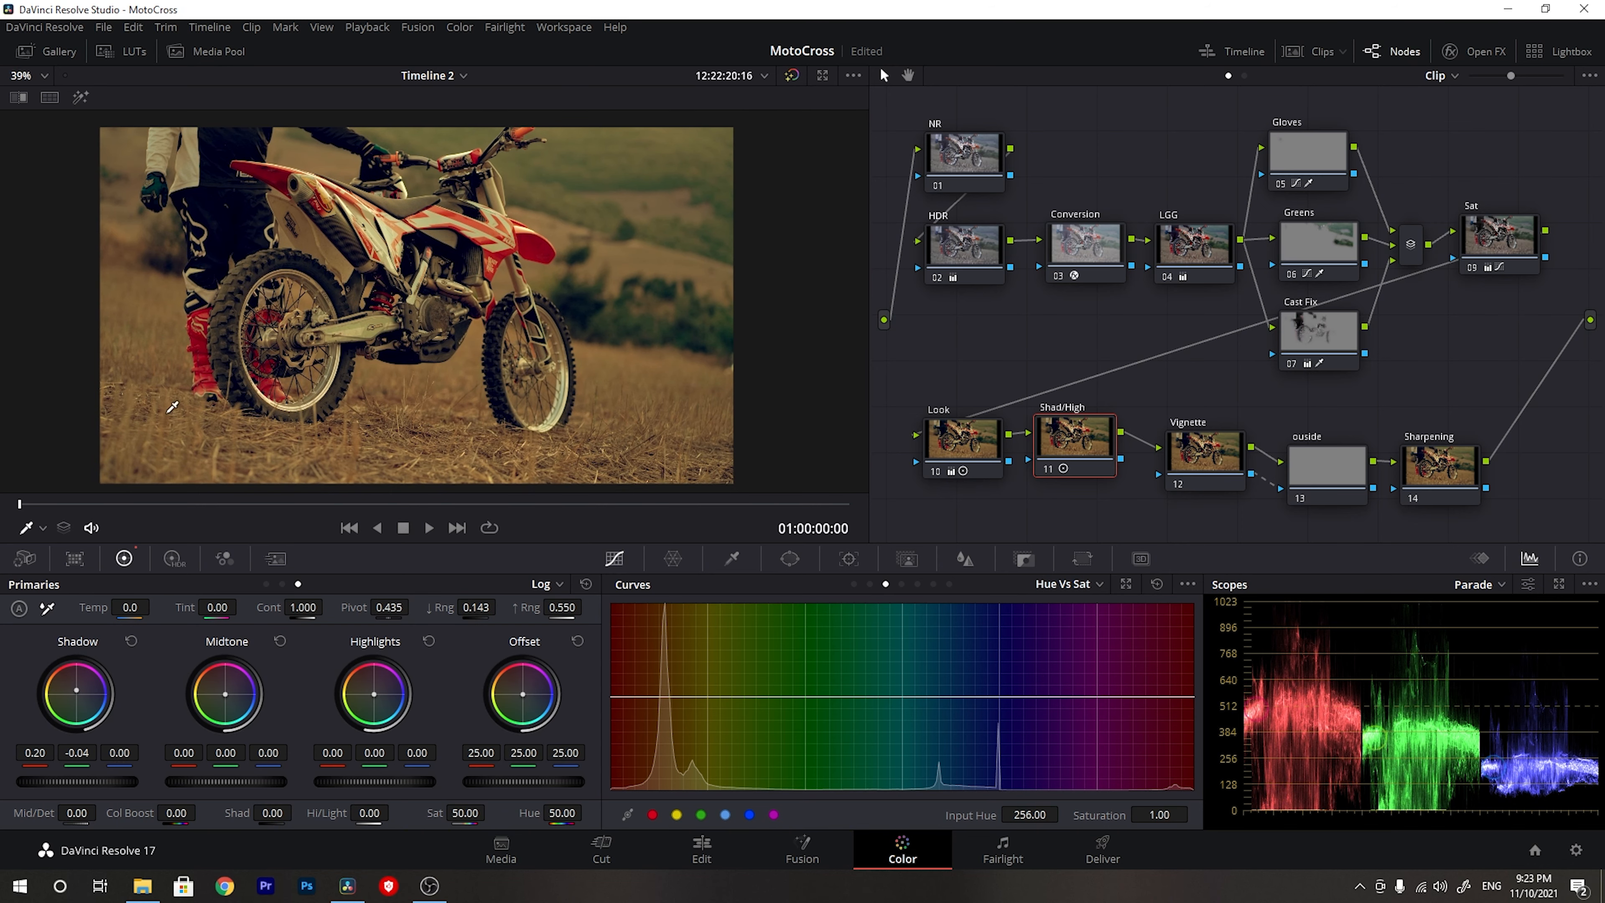
scroll(236, 245, up, 6)
drag(236, 245, 285, 286)
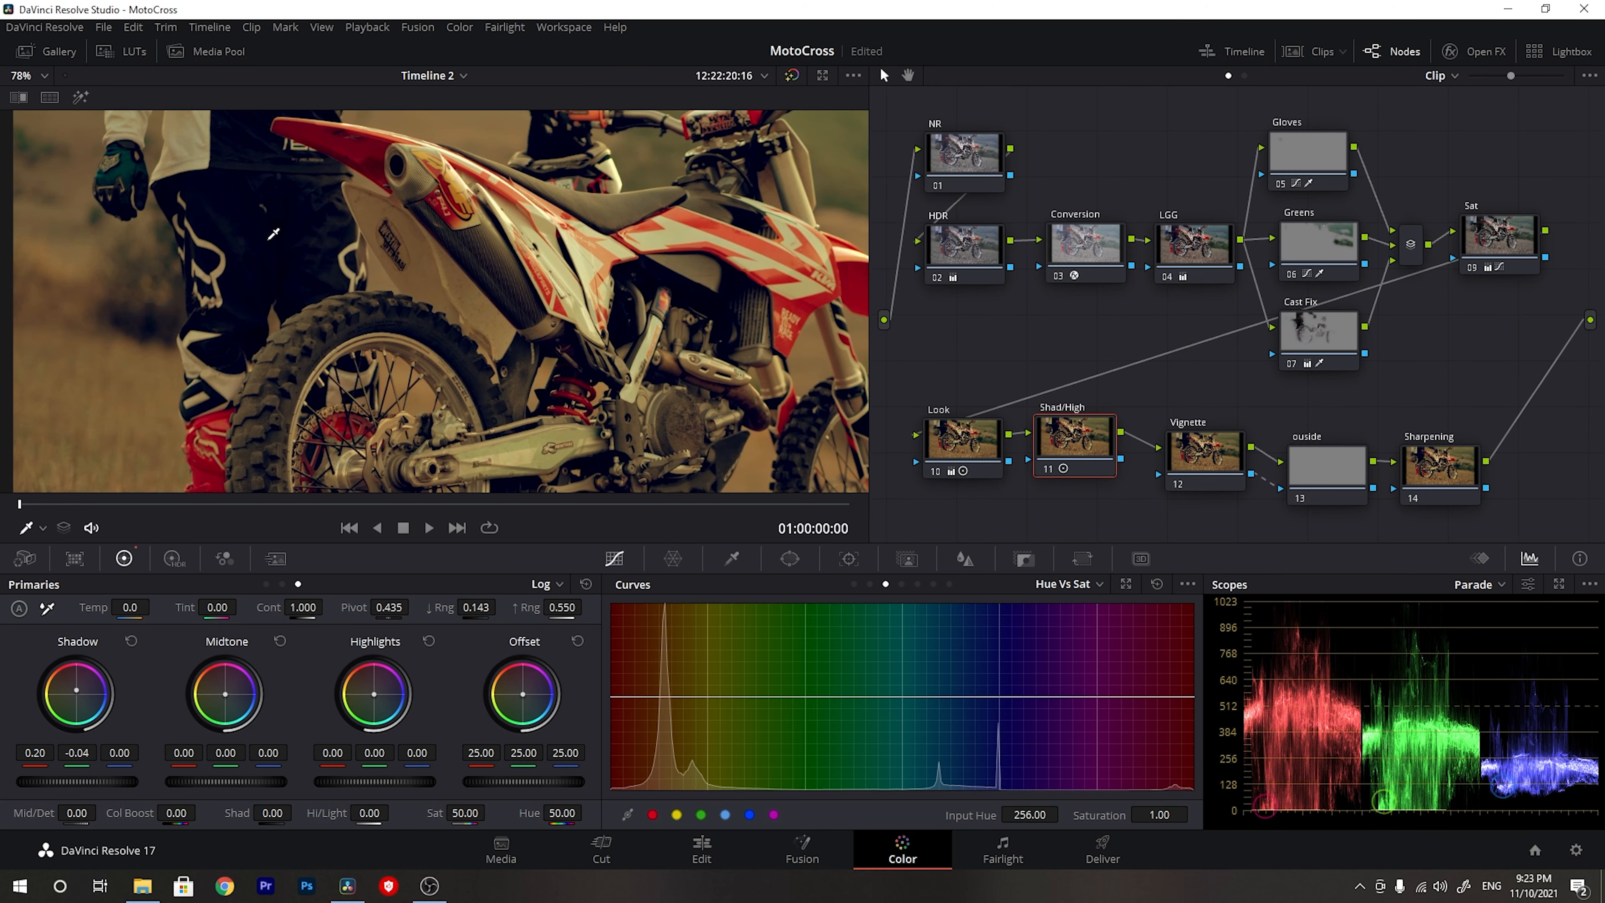
drag(120, 753, 102, 753)
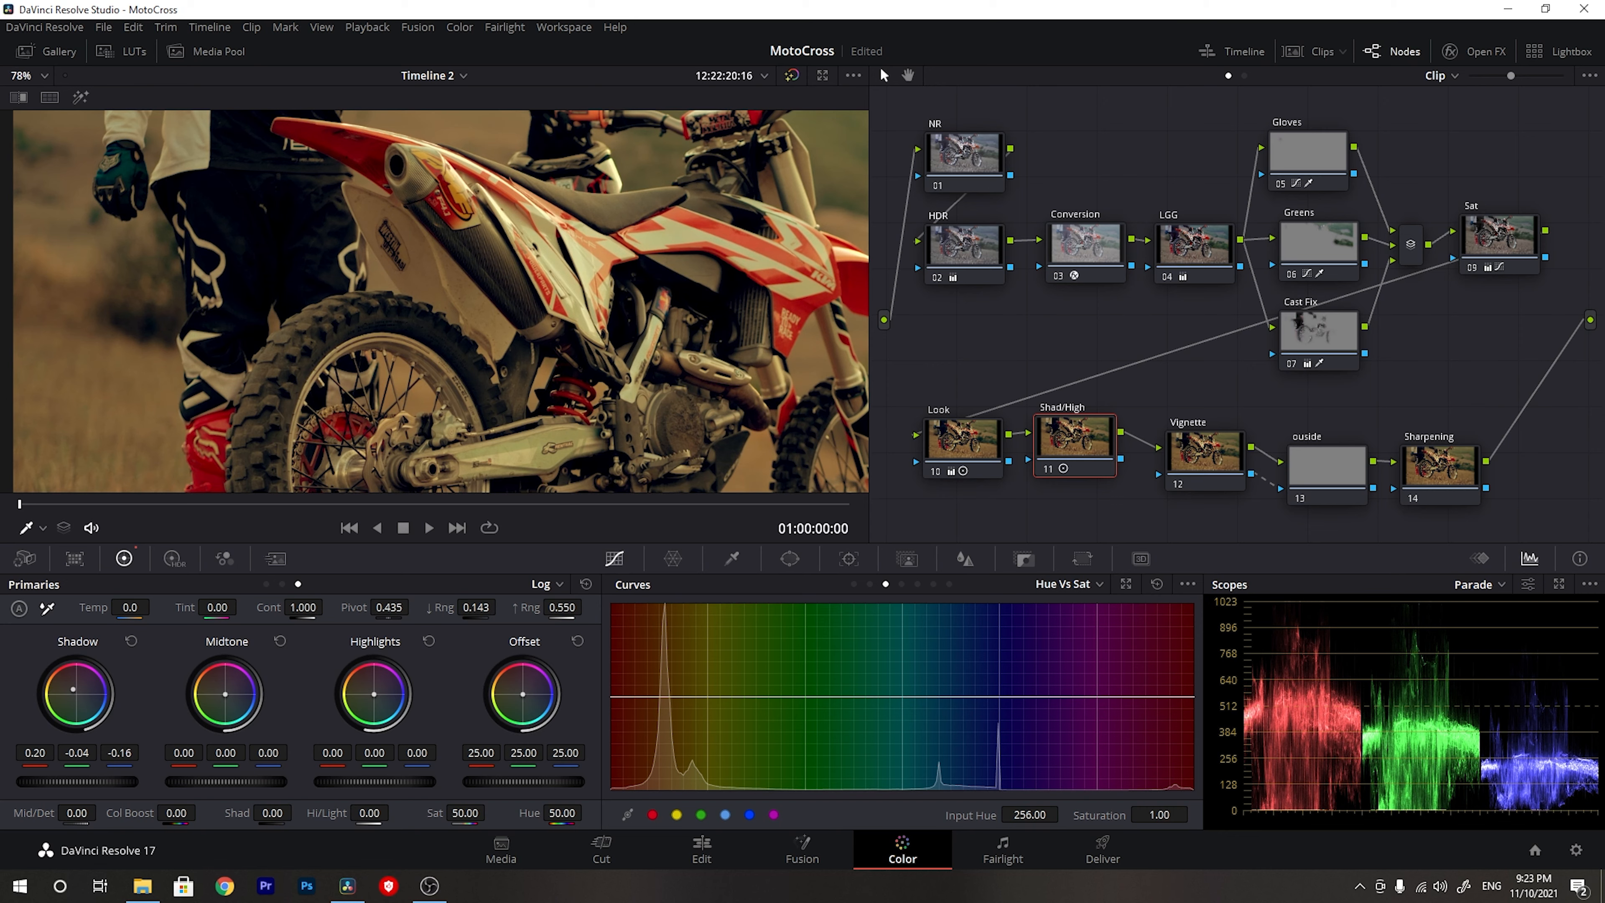
- Set the Shad/High node's Shadow blue to -0.17 and compare the node off and on over the rider's dark pants
scroll(349, 269, up, 5)
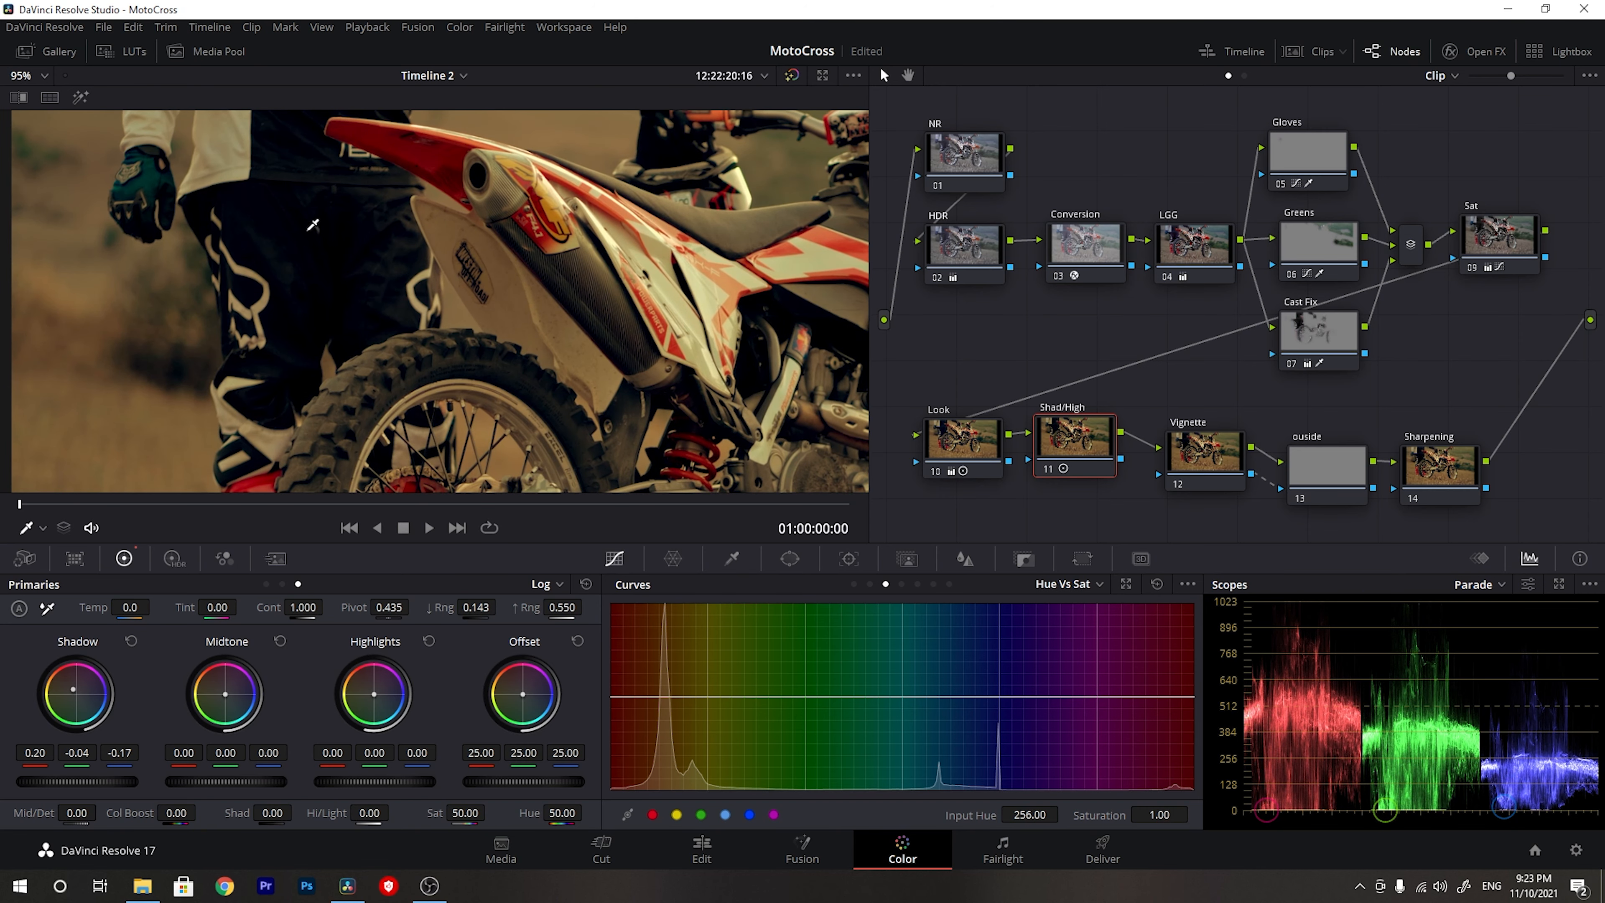
scroll(269, 256, up, 4)
key(ctrl+d)
key(ctrl+d)
key(ctrl+d)
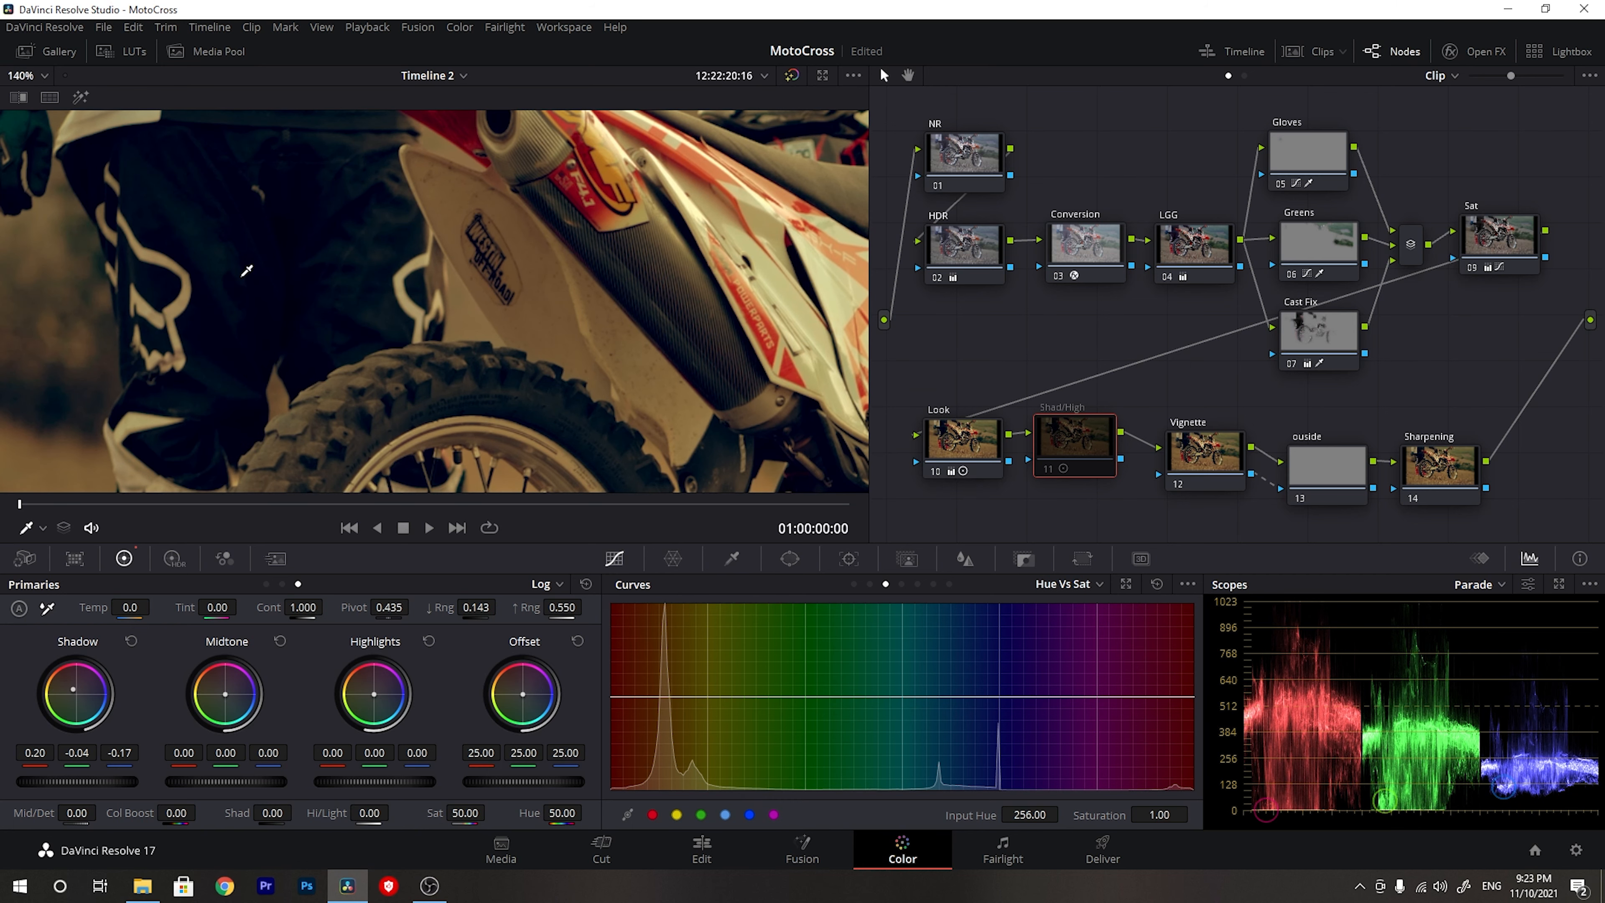
key(ctrl+d)
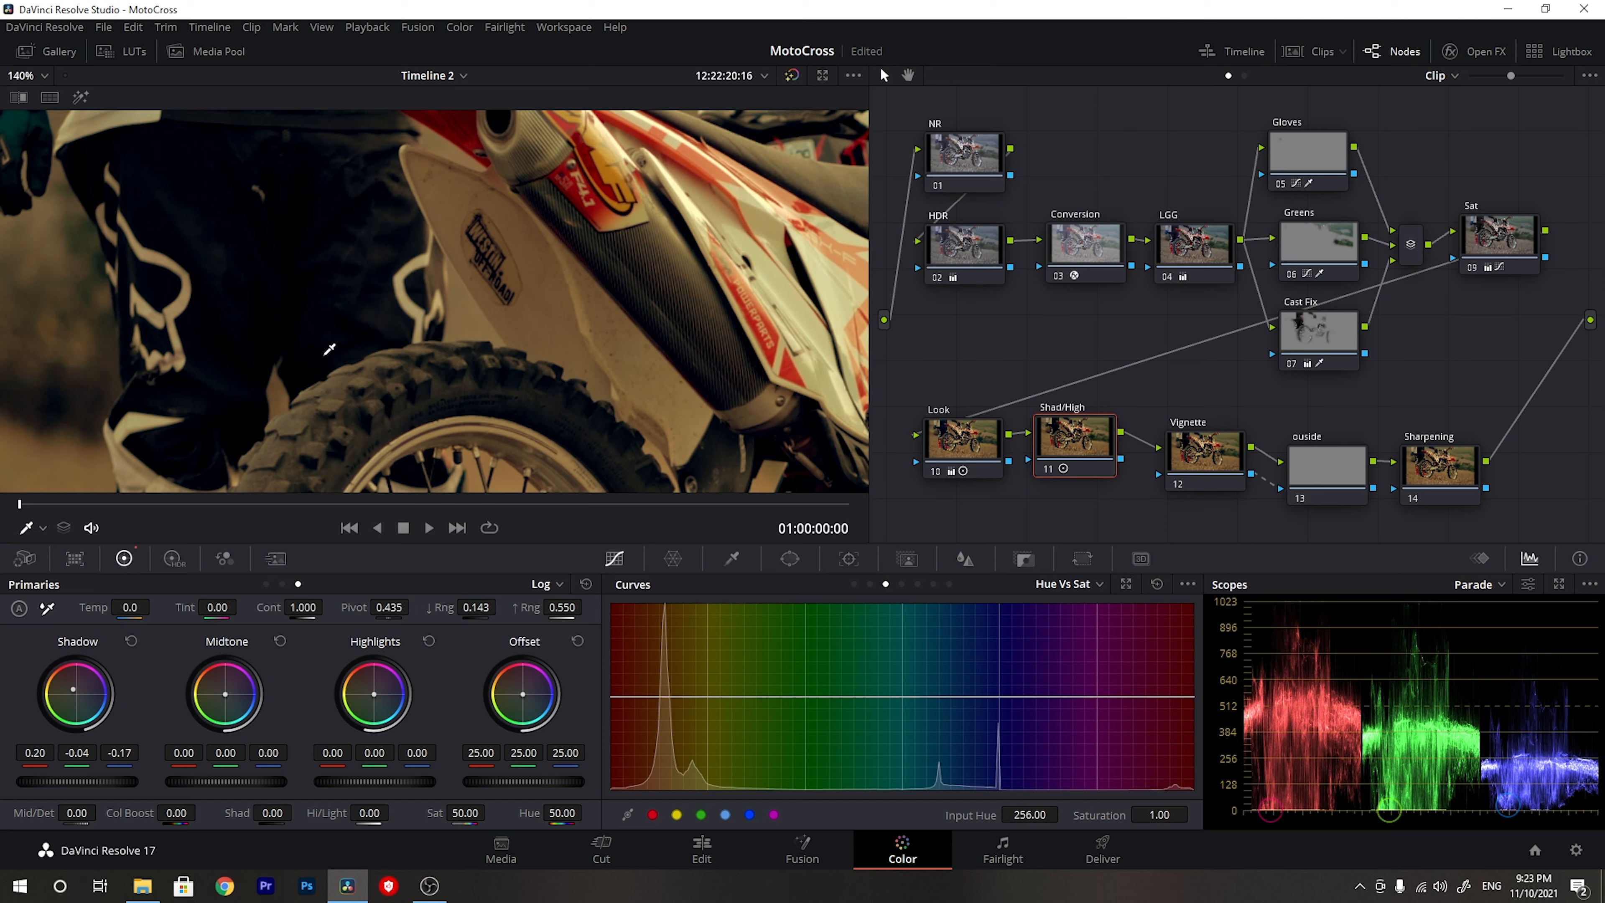
- Compare the whole shot with the Shad/High node off and on, and examine the bike's white panels up close
scroll(329, 349, down, 5)
drag(418, 348, 265, 263)
scroll(290, 259, down, 2)
scroll(304, 256, up, 1)
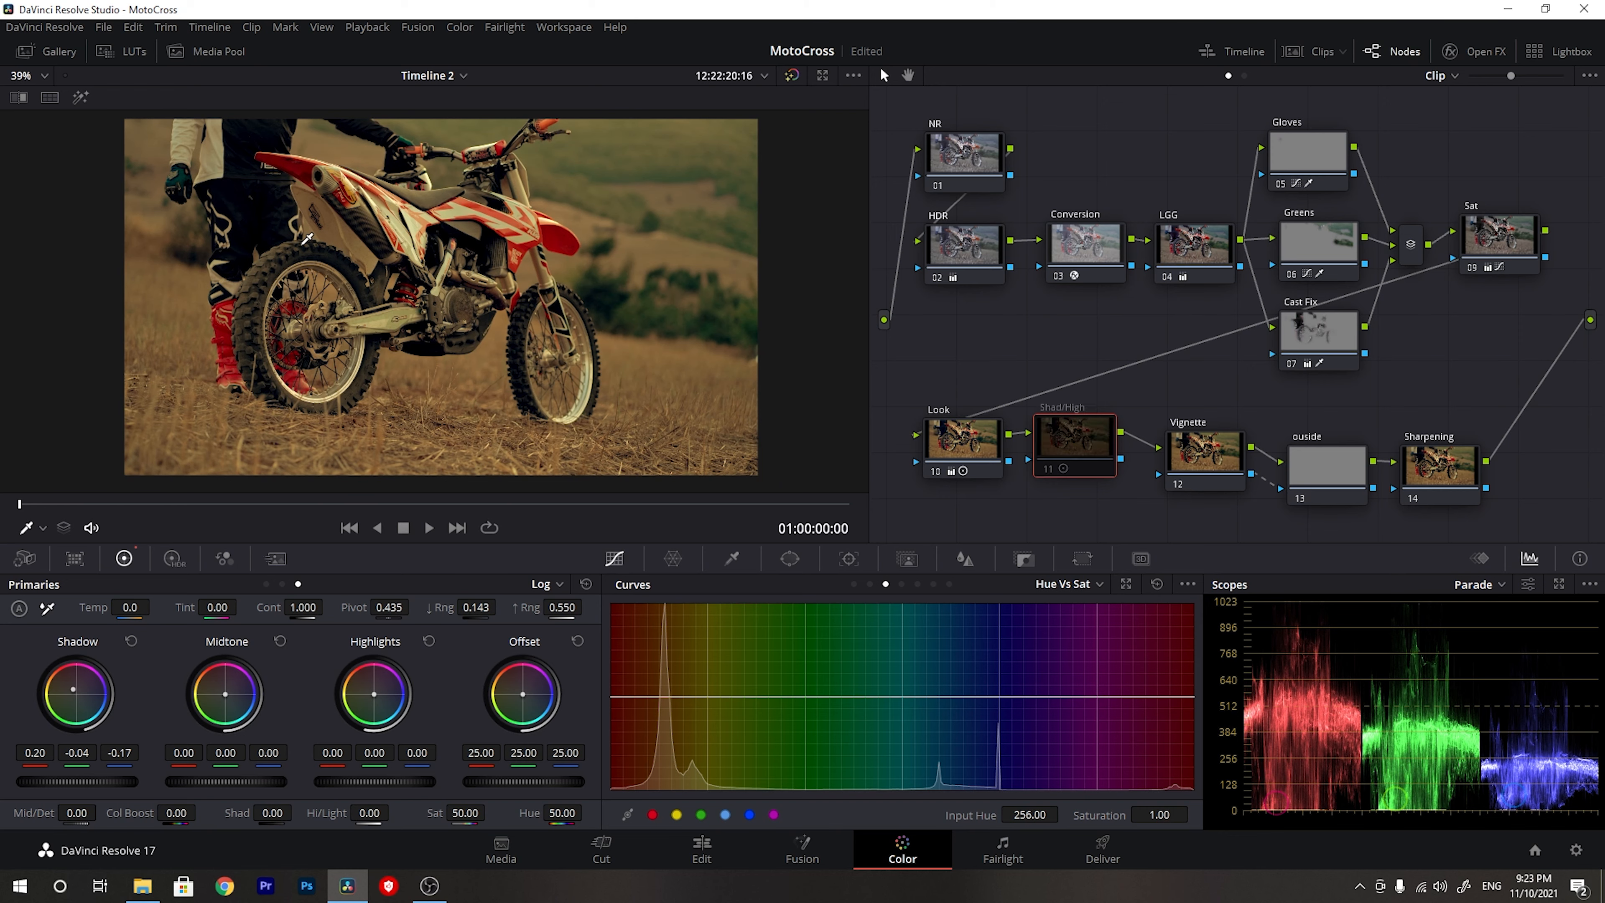
scroll(304, 238, up, 5)
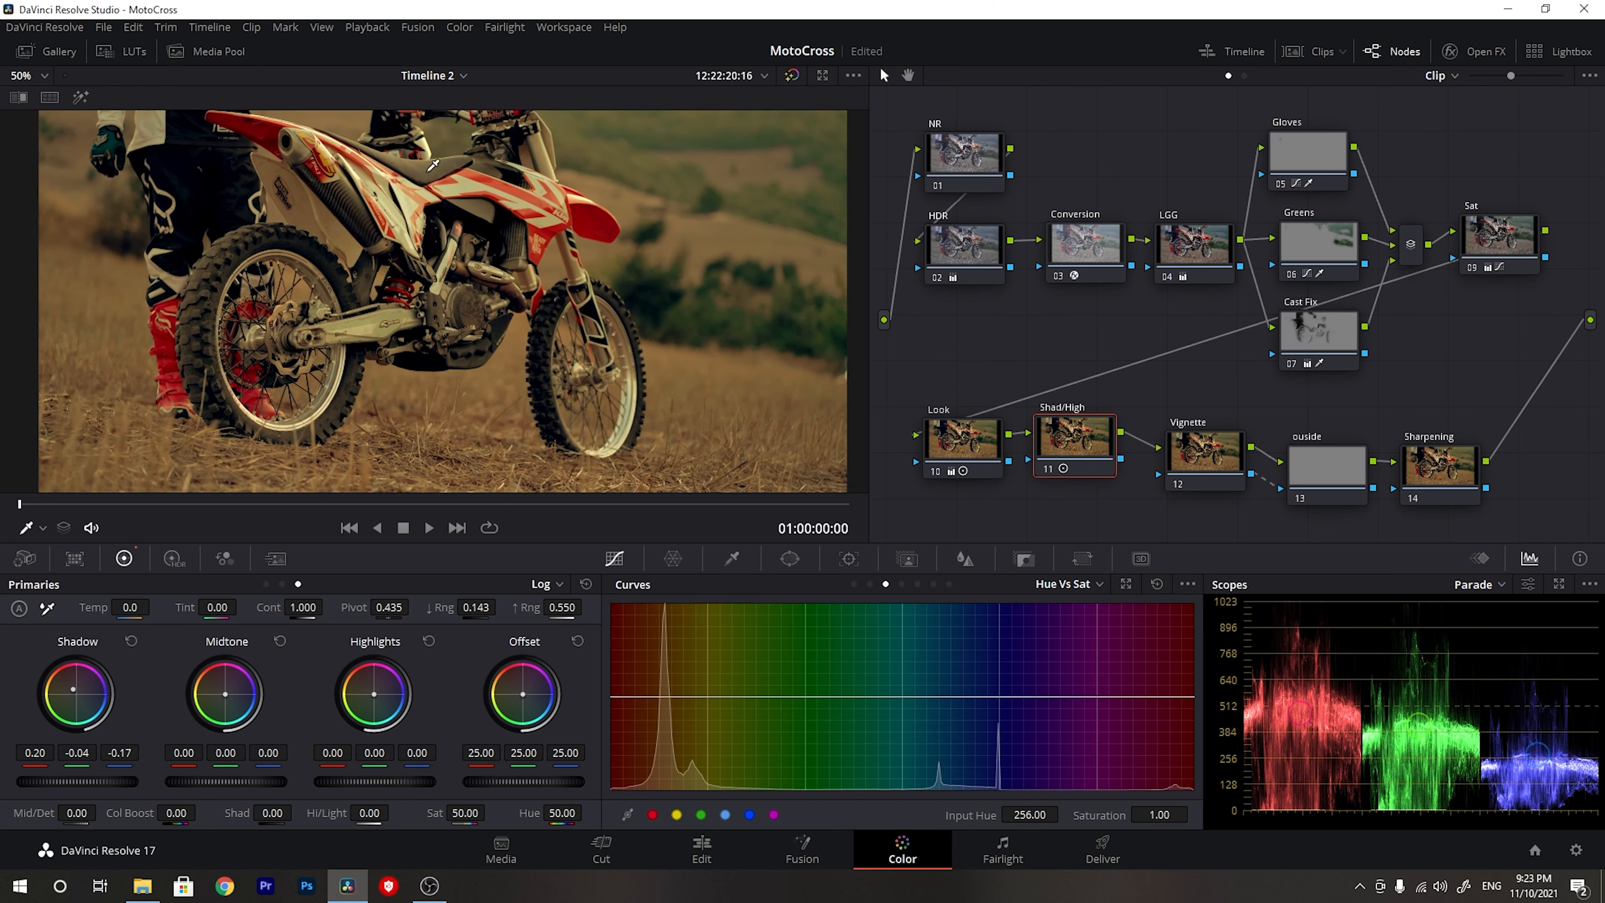
scroll(399, 245, up, 4)
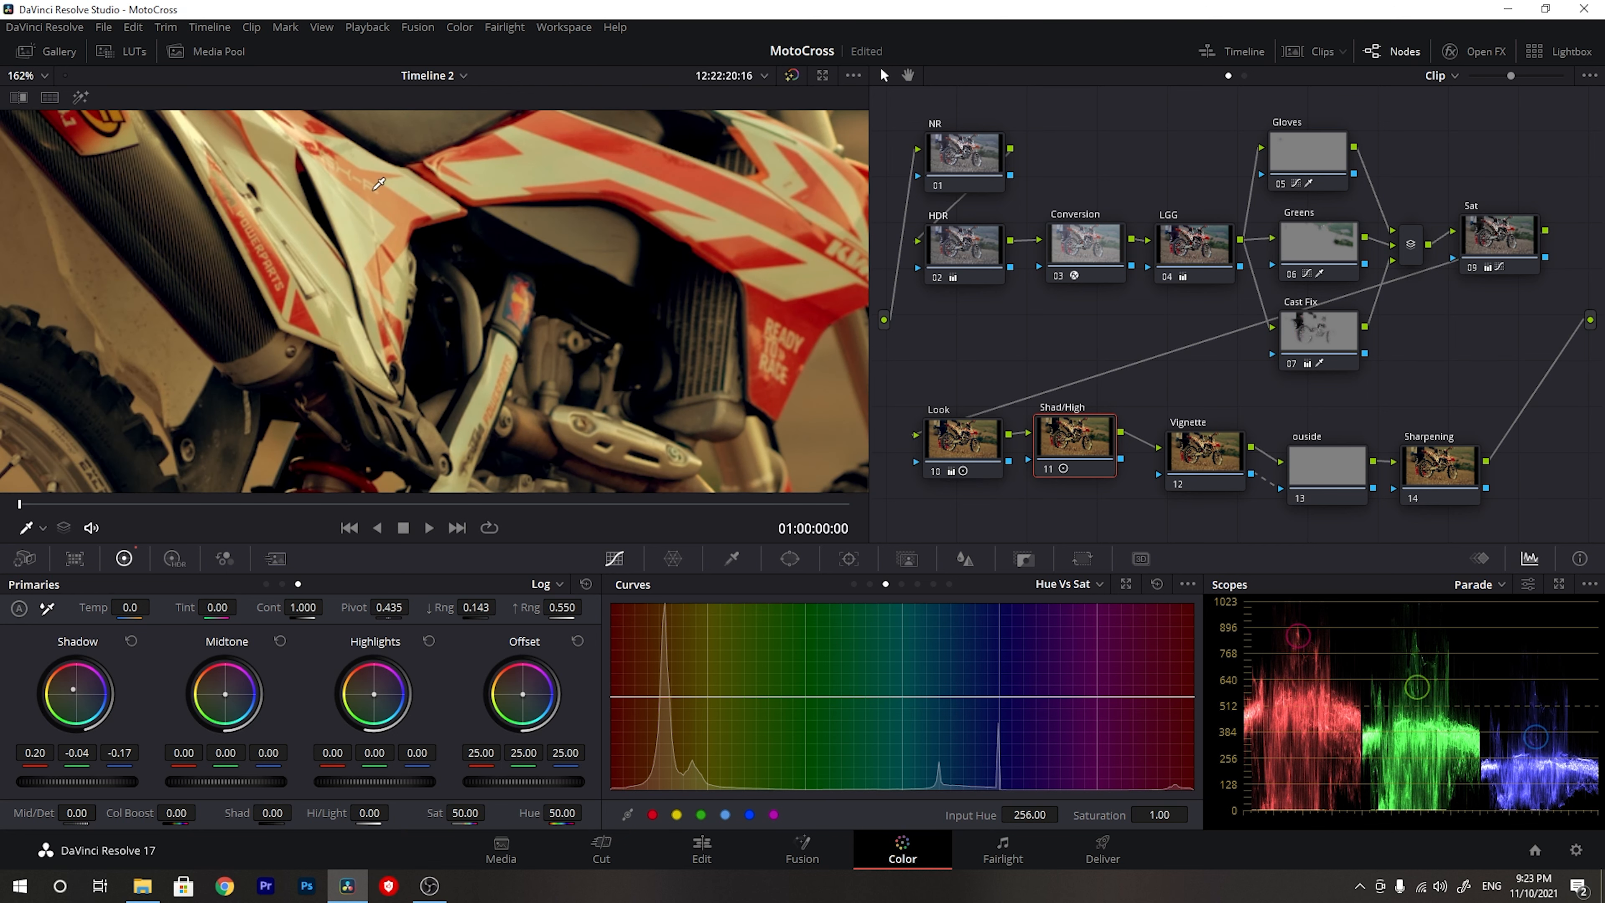
scroll(366, 215, down, 2)
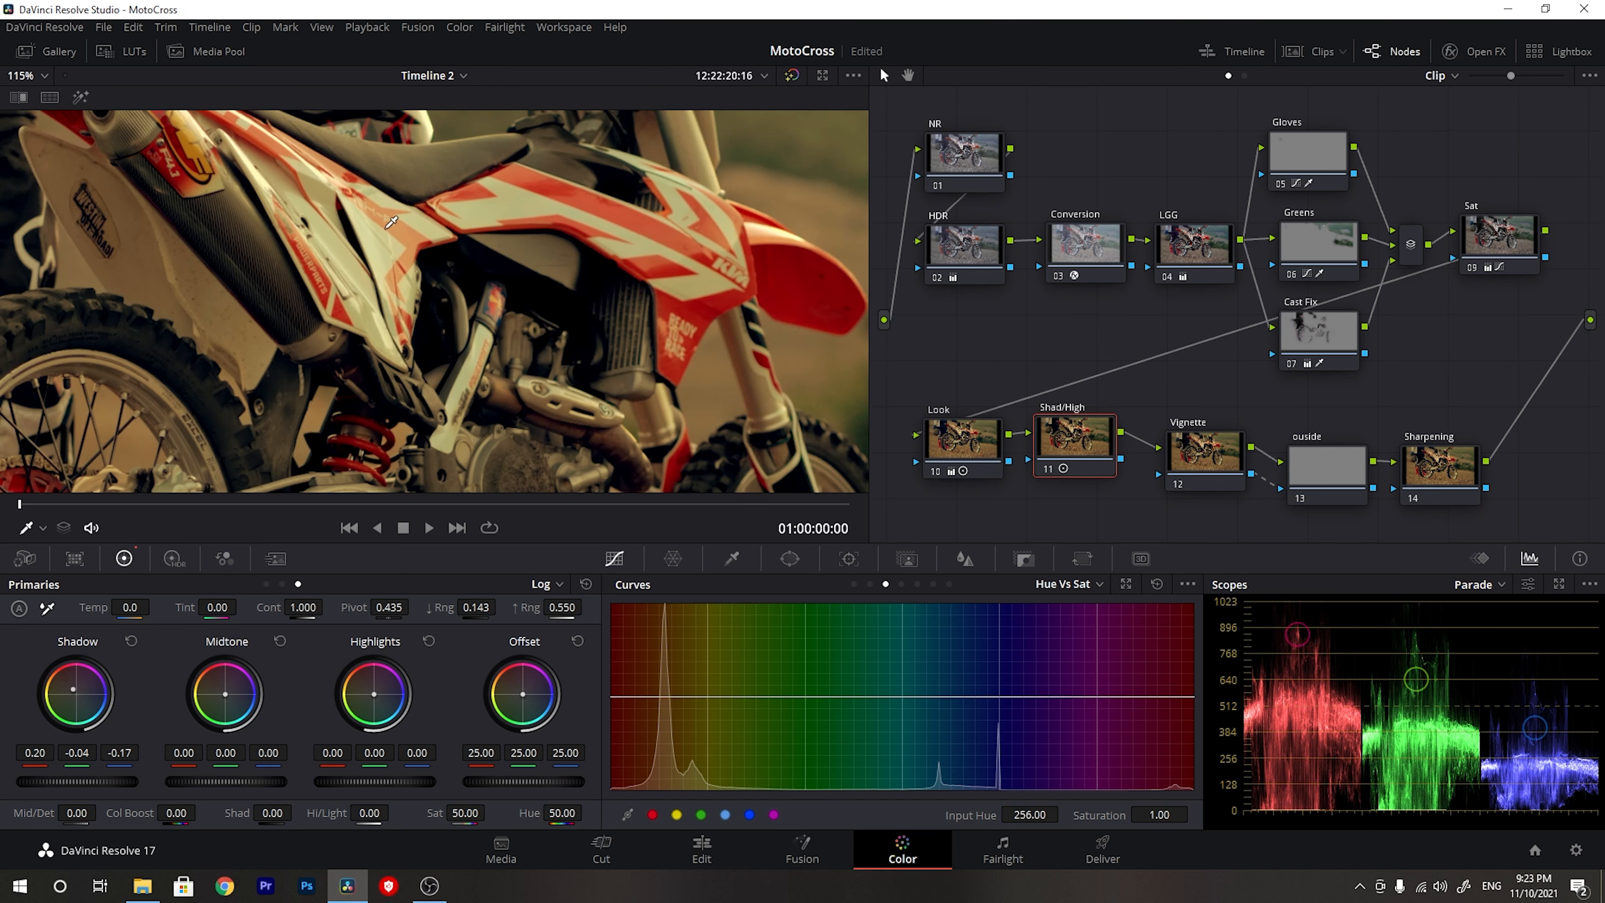
scroll(375, 256, down, 8)
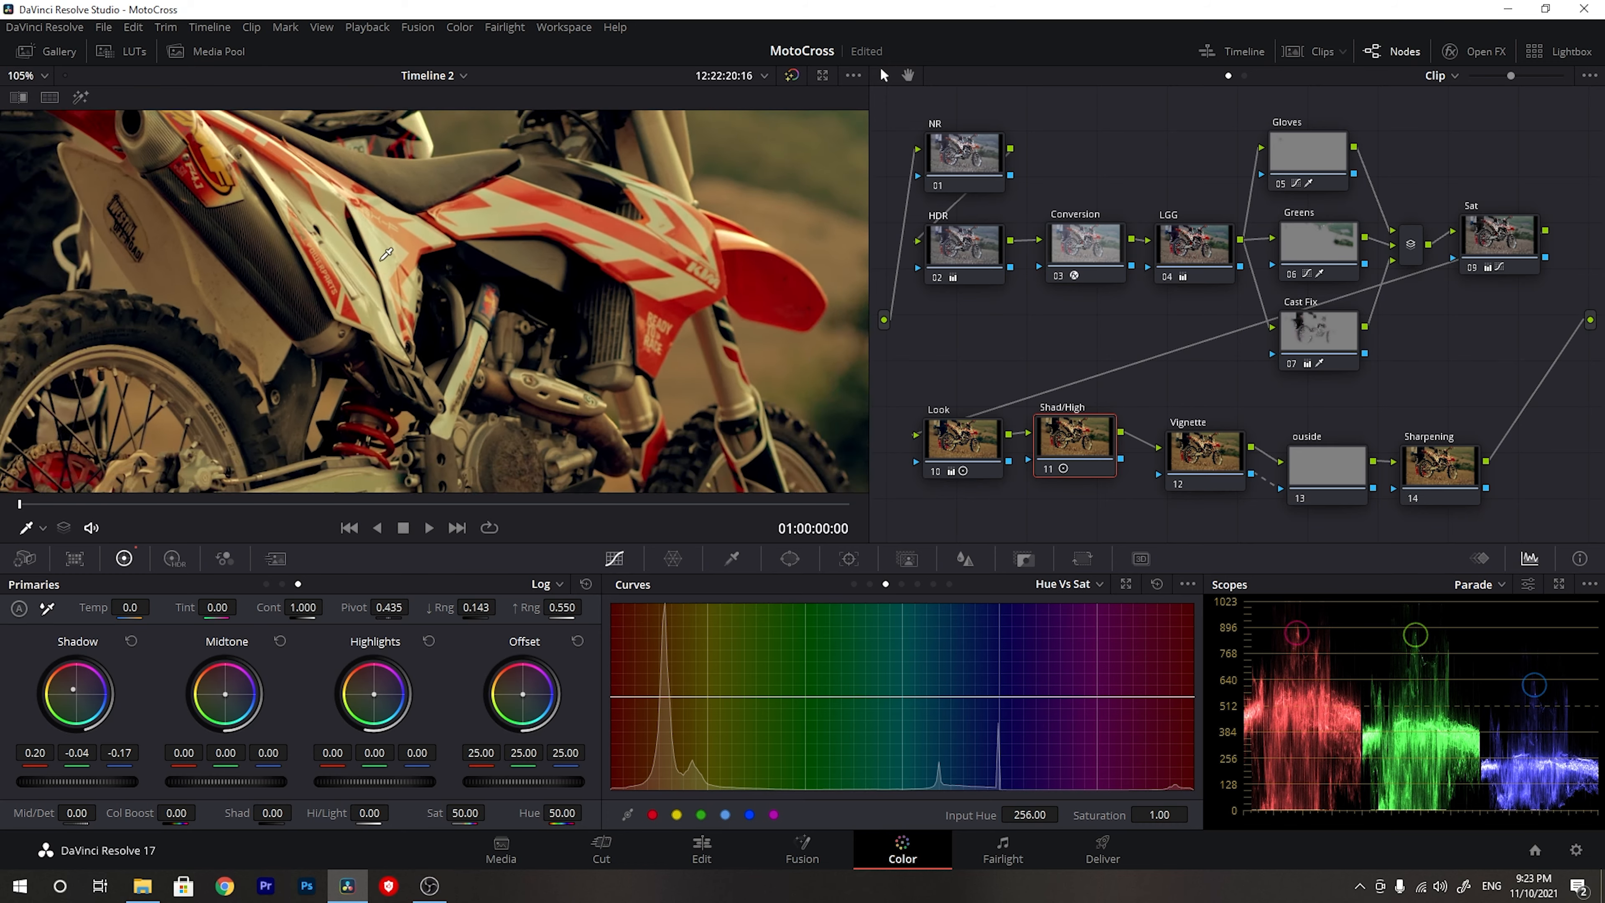
scroll(407, 215, down, 3)
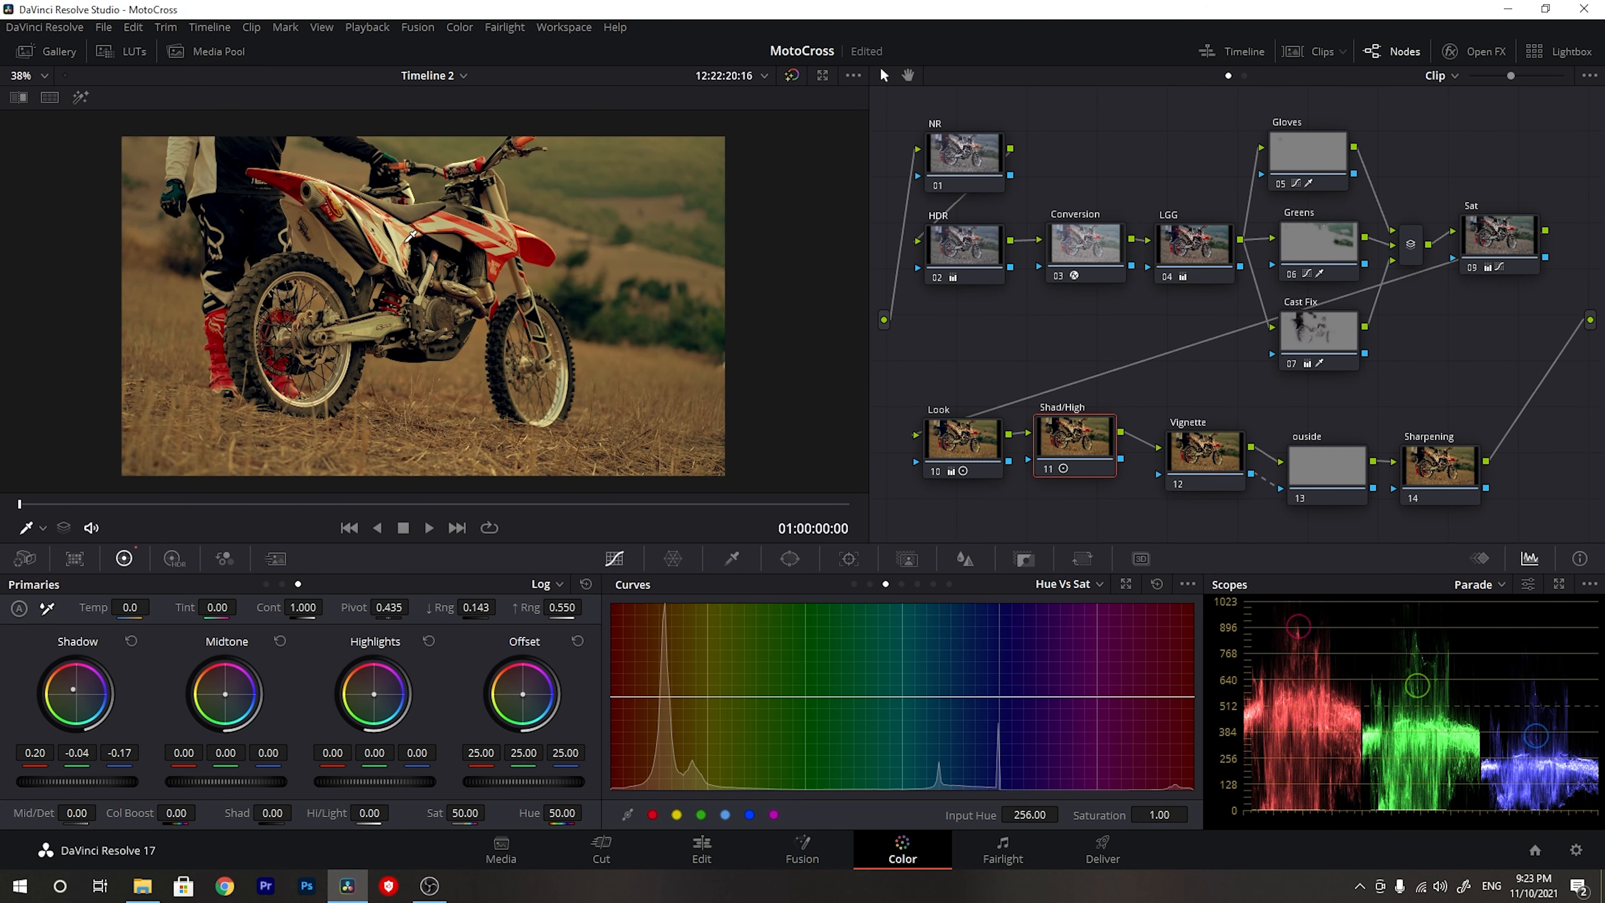
- On the Shad/High node, set the Log high range to 0.388 and the Highlights blue to 0.37
scroll(408, 235, up, 2)
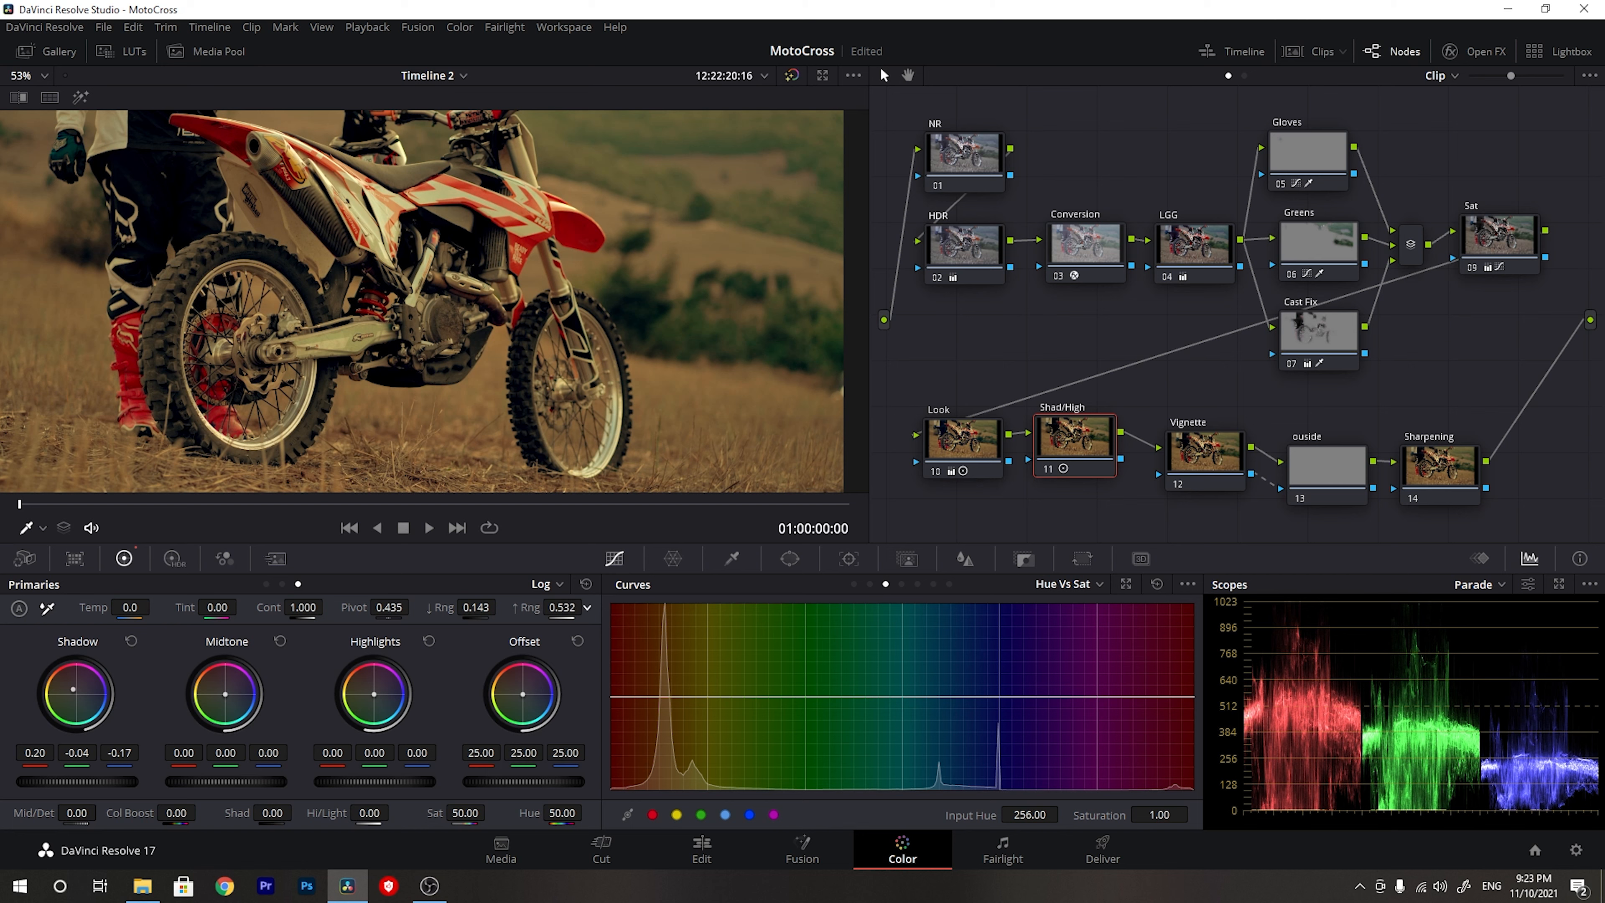
drag(530, 608, 513, 607)
scroll(544, 383, down, 1)
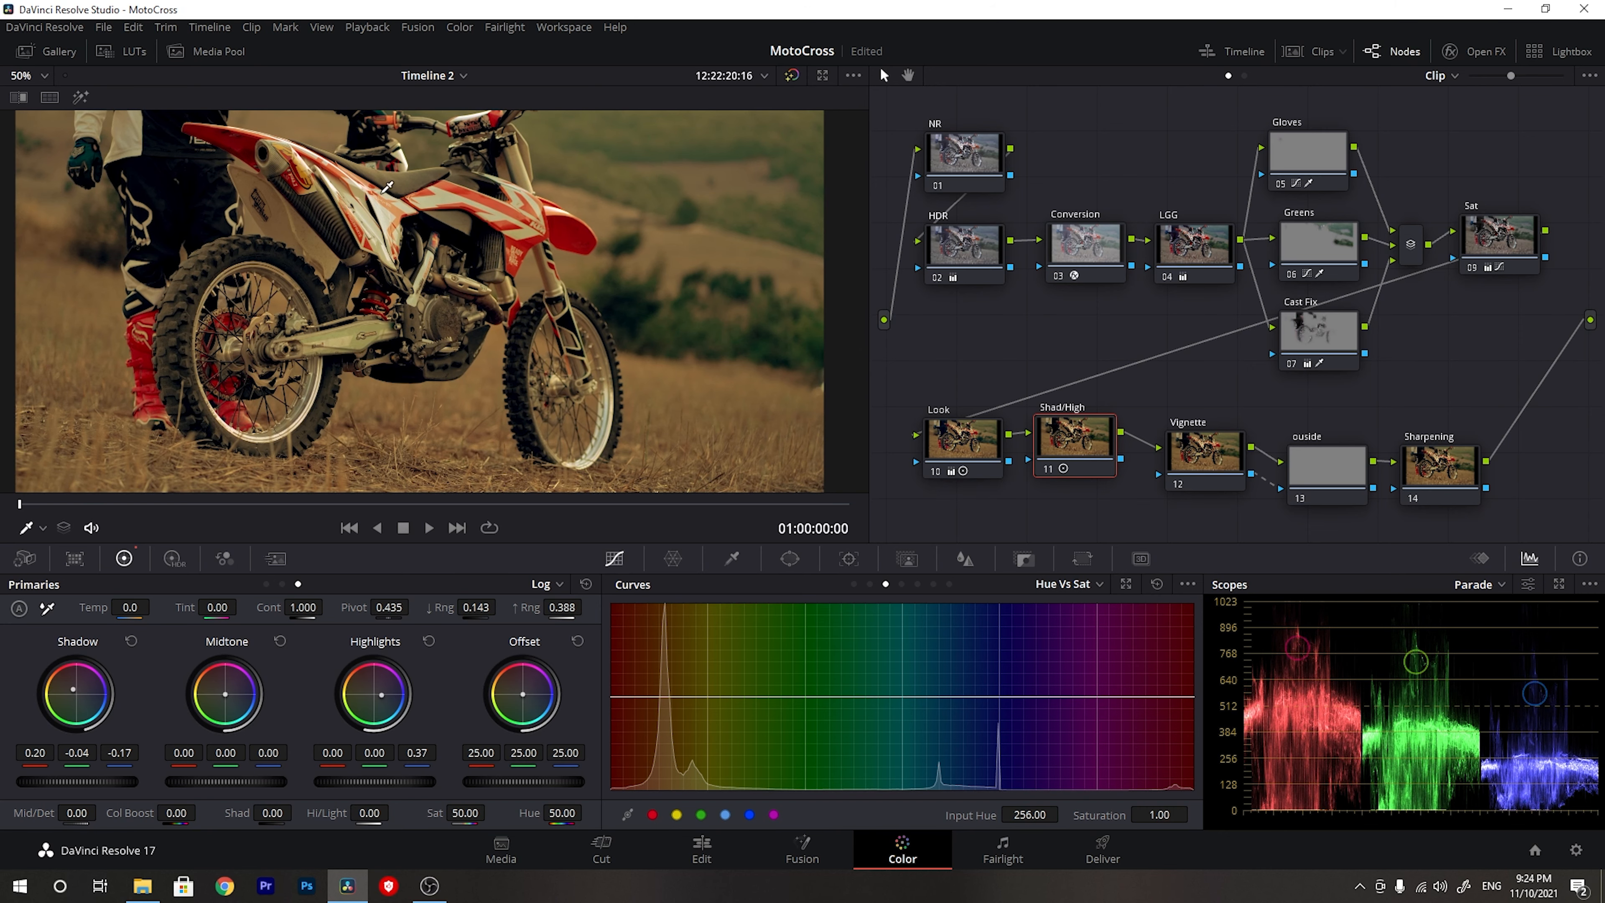
- Set the Shad/High node's Highlights green to -0.05 and the Log high range to 0.302, and check the shot up close and full screen
scroll(368, 165, up, 2)
scroll(368, 165, up, 3)
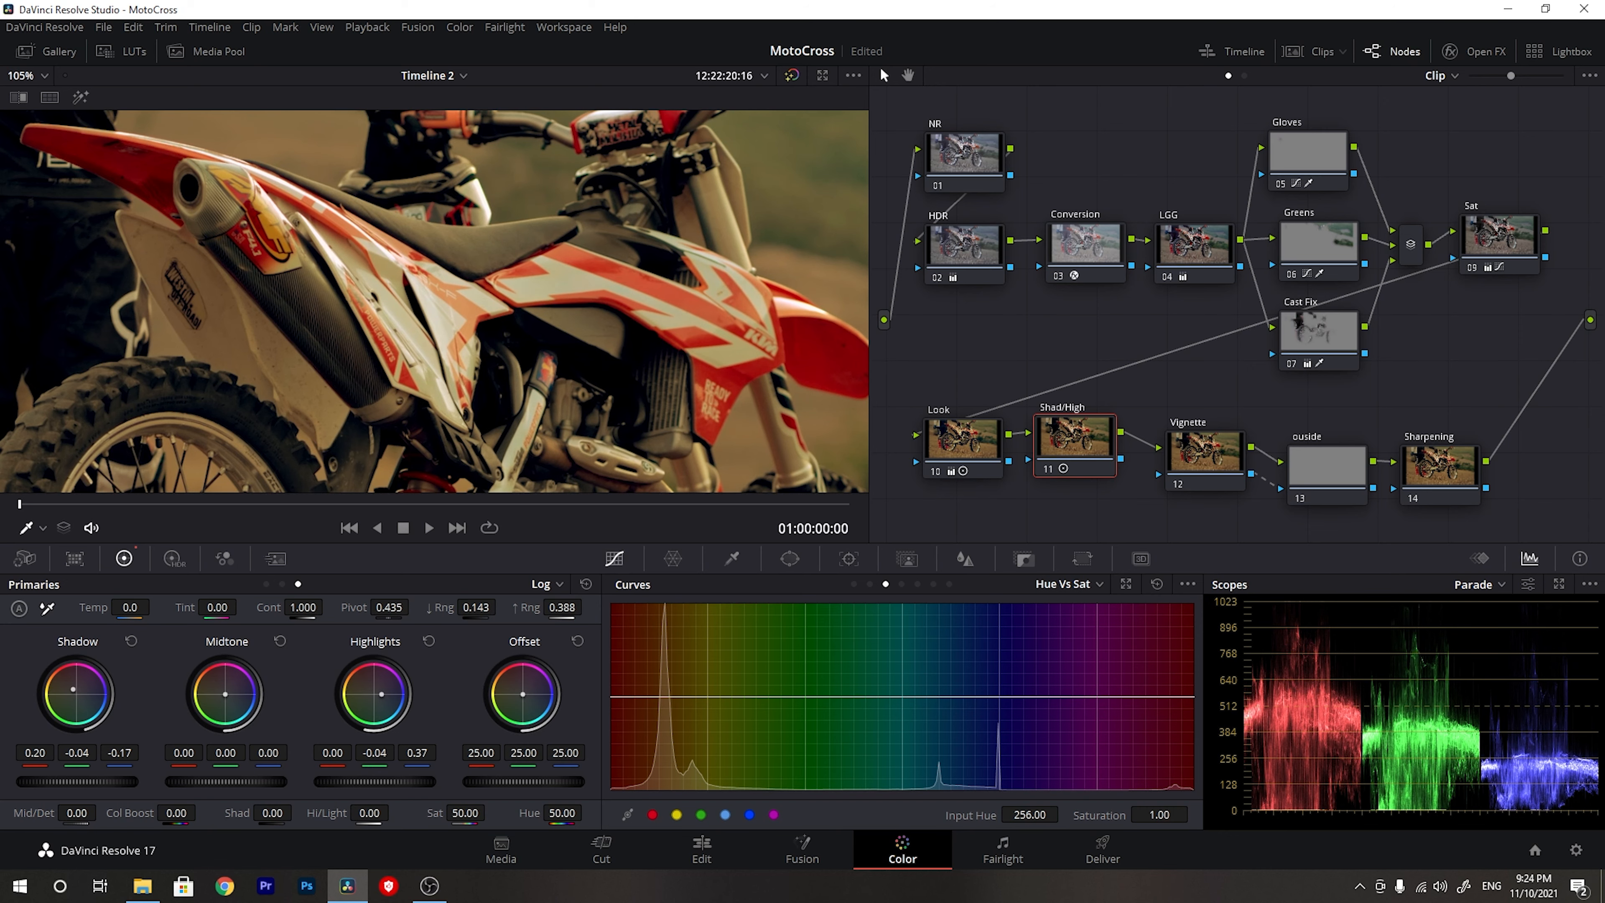
scroll(458, 324, up, 4)
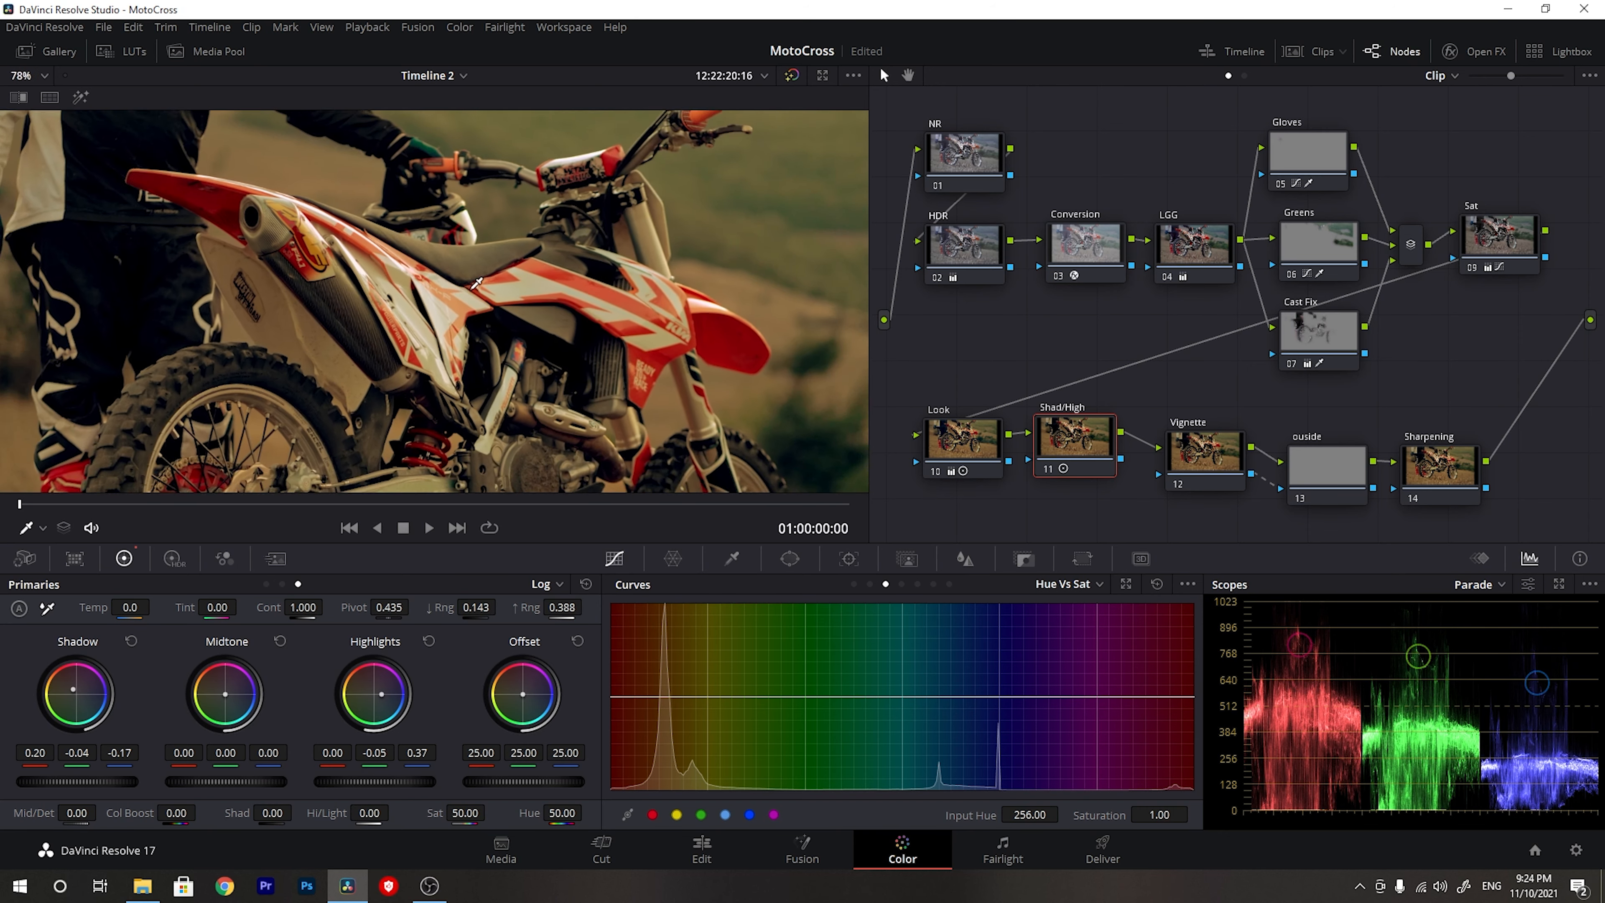
scroll(458, 323, up, 4)
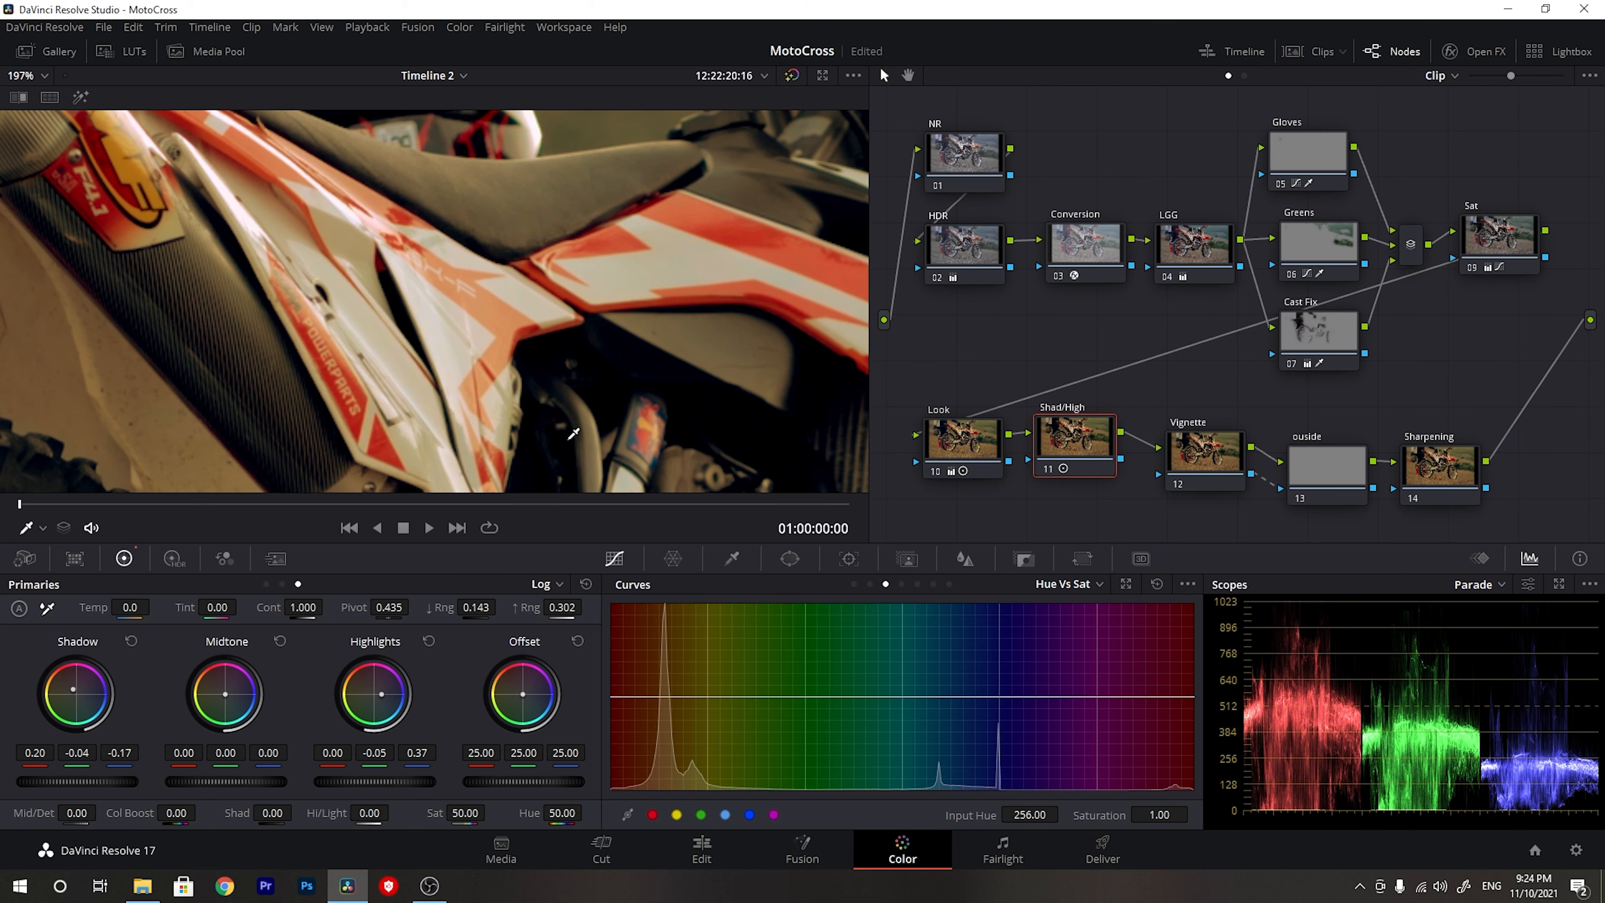
scroll(573, 434, down, 10)
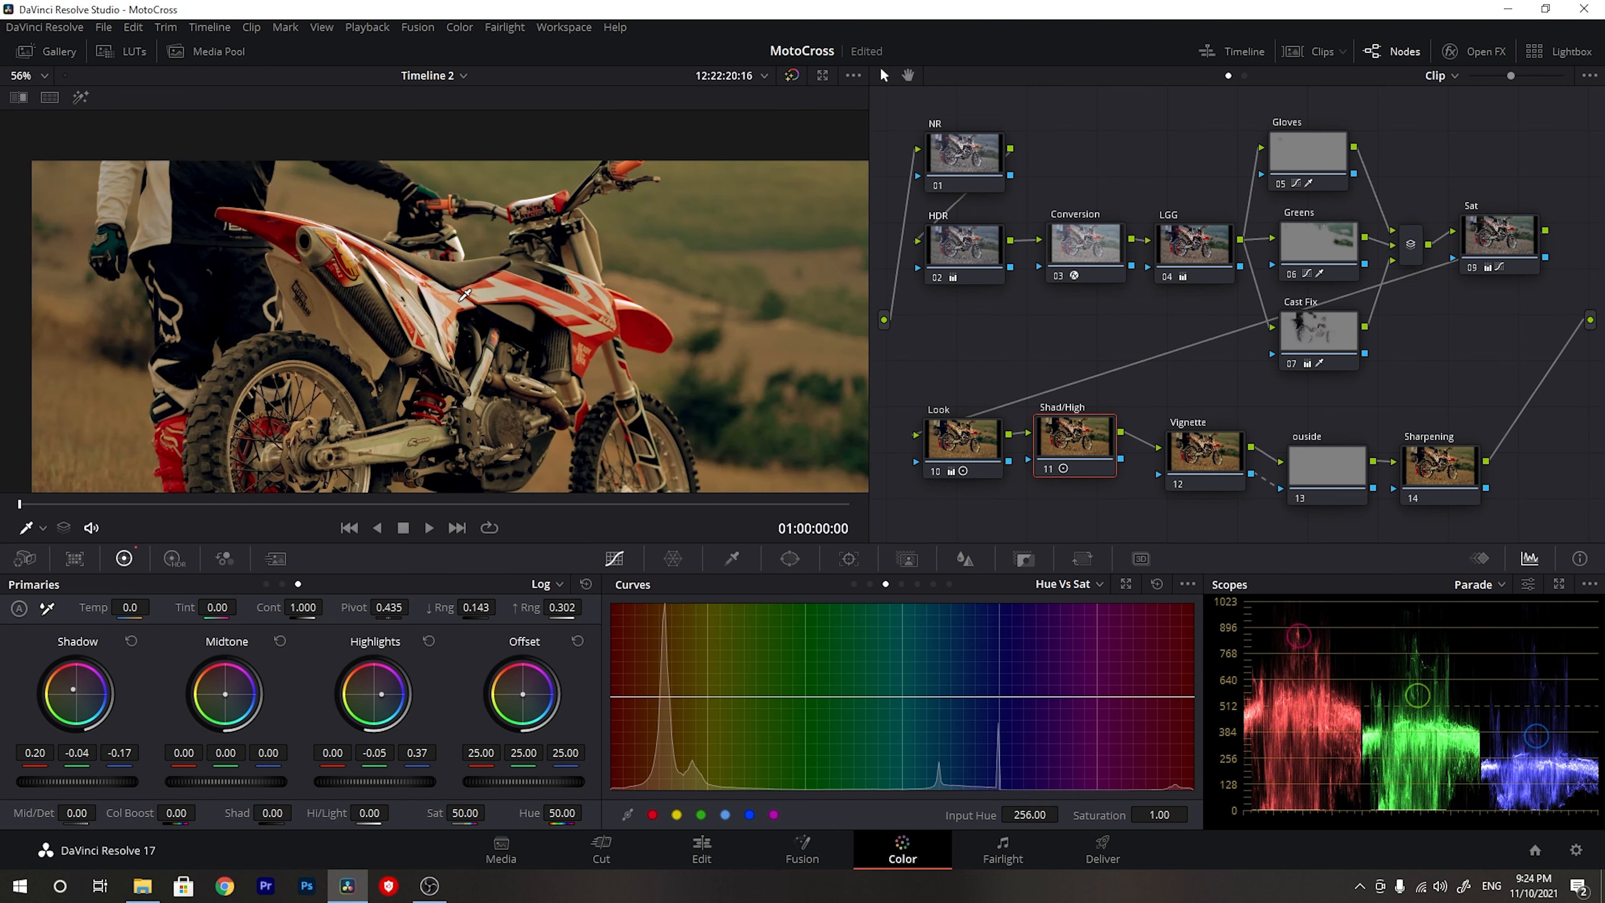
scroll(465, 294, down, 5)
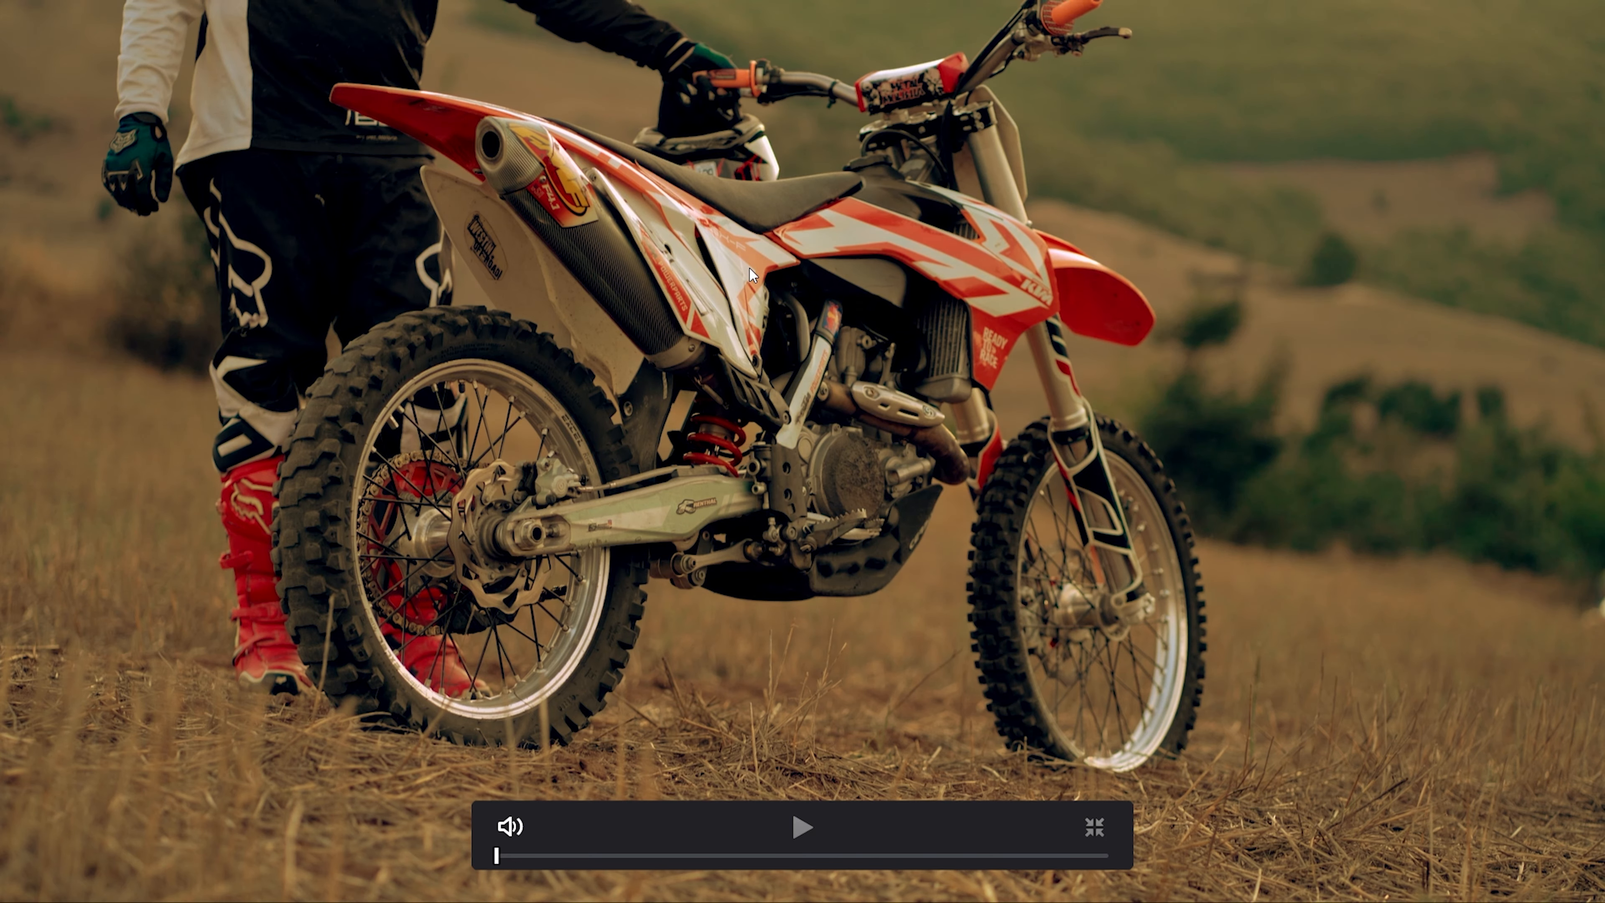
key(Escape)
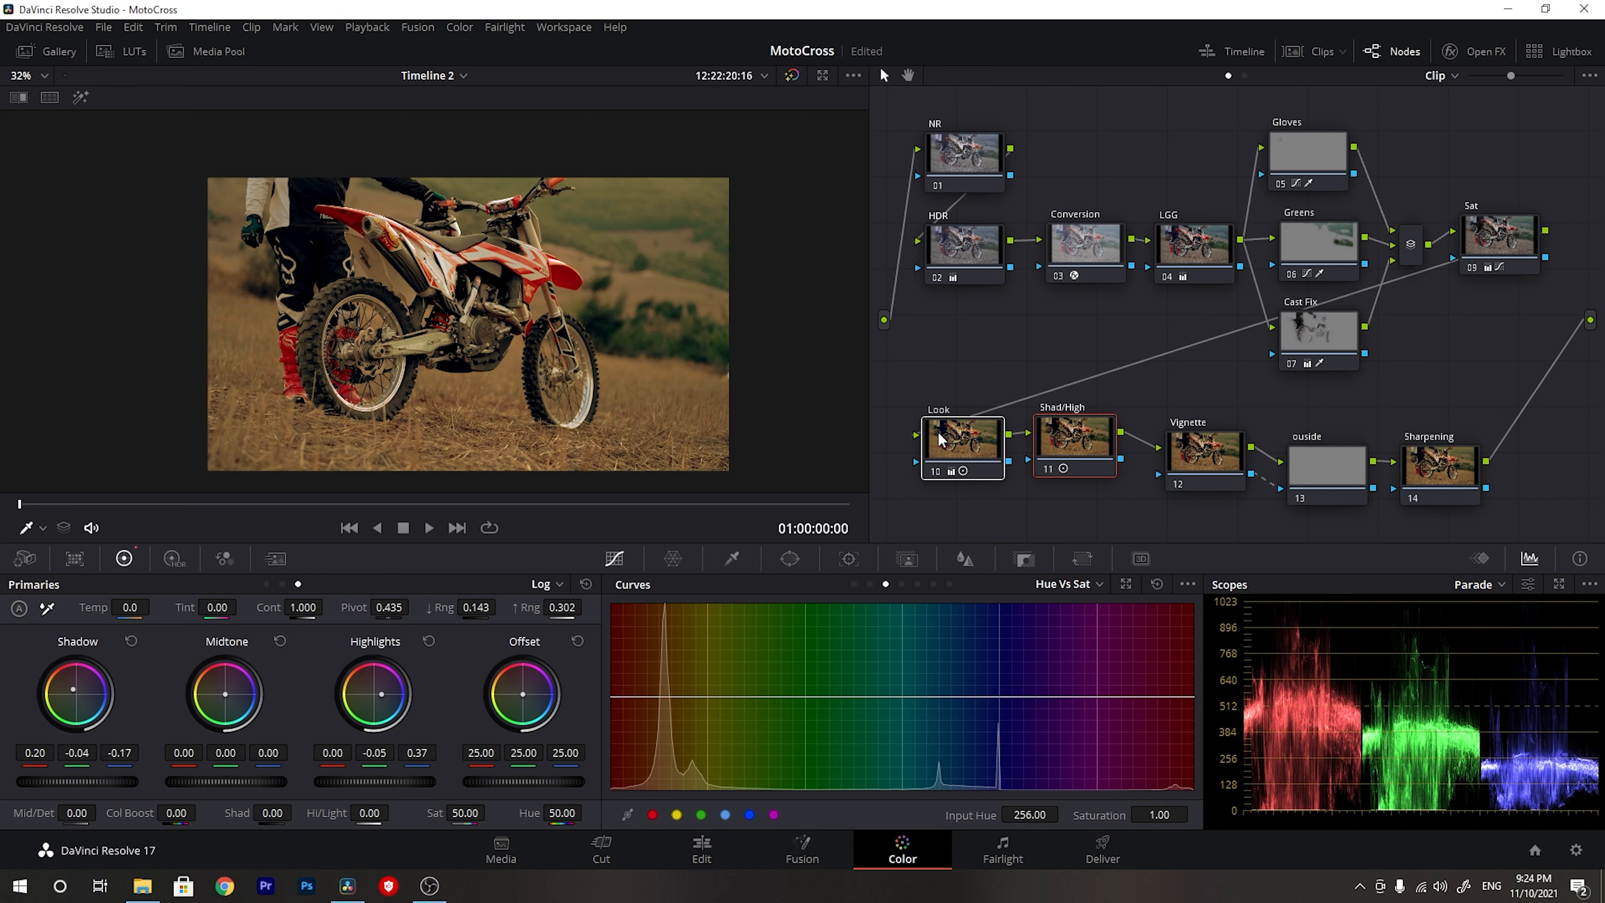
- Compare the shot with the Look and Shad/High nodes off and on together, in the viewer and full screen
key(ctrl+d)
key(ctrl+d)
key(ctrl+d)
key(ctrl+d)
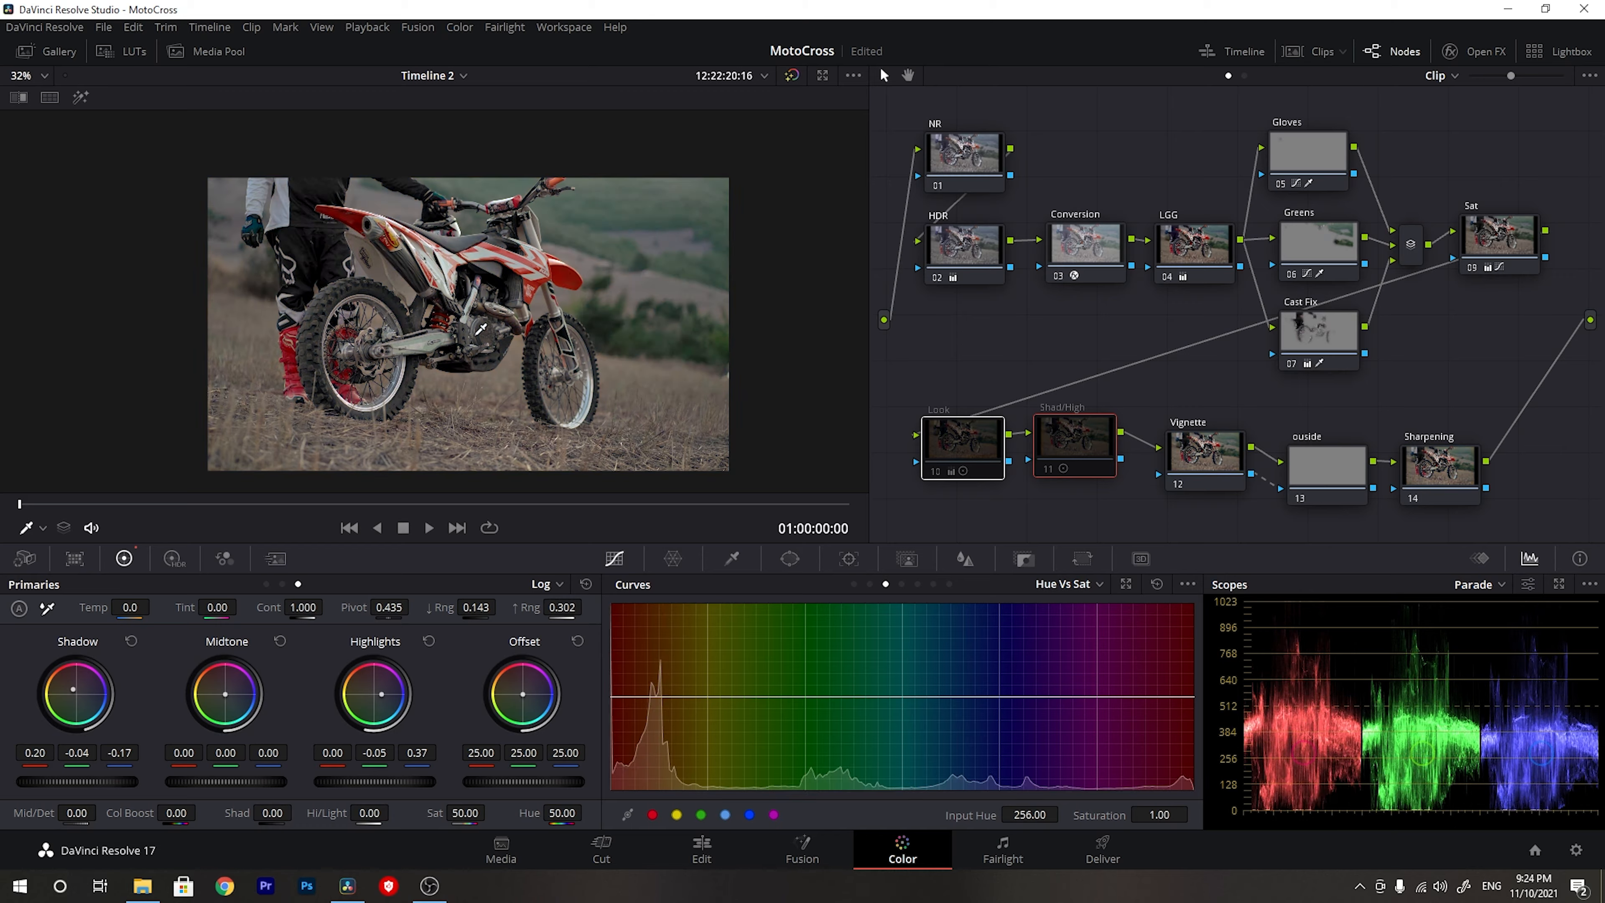
key(ctrl+f)
key(ctrl+d)
key(ctrl+d)
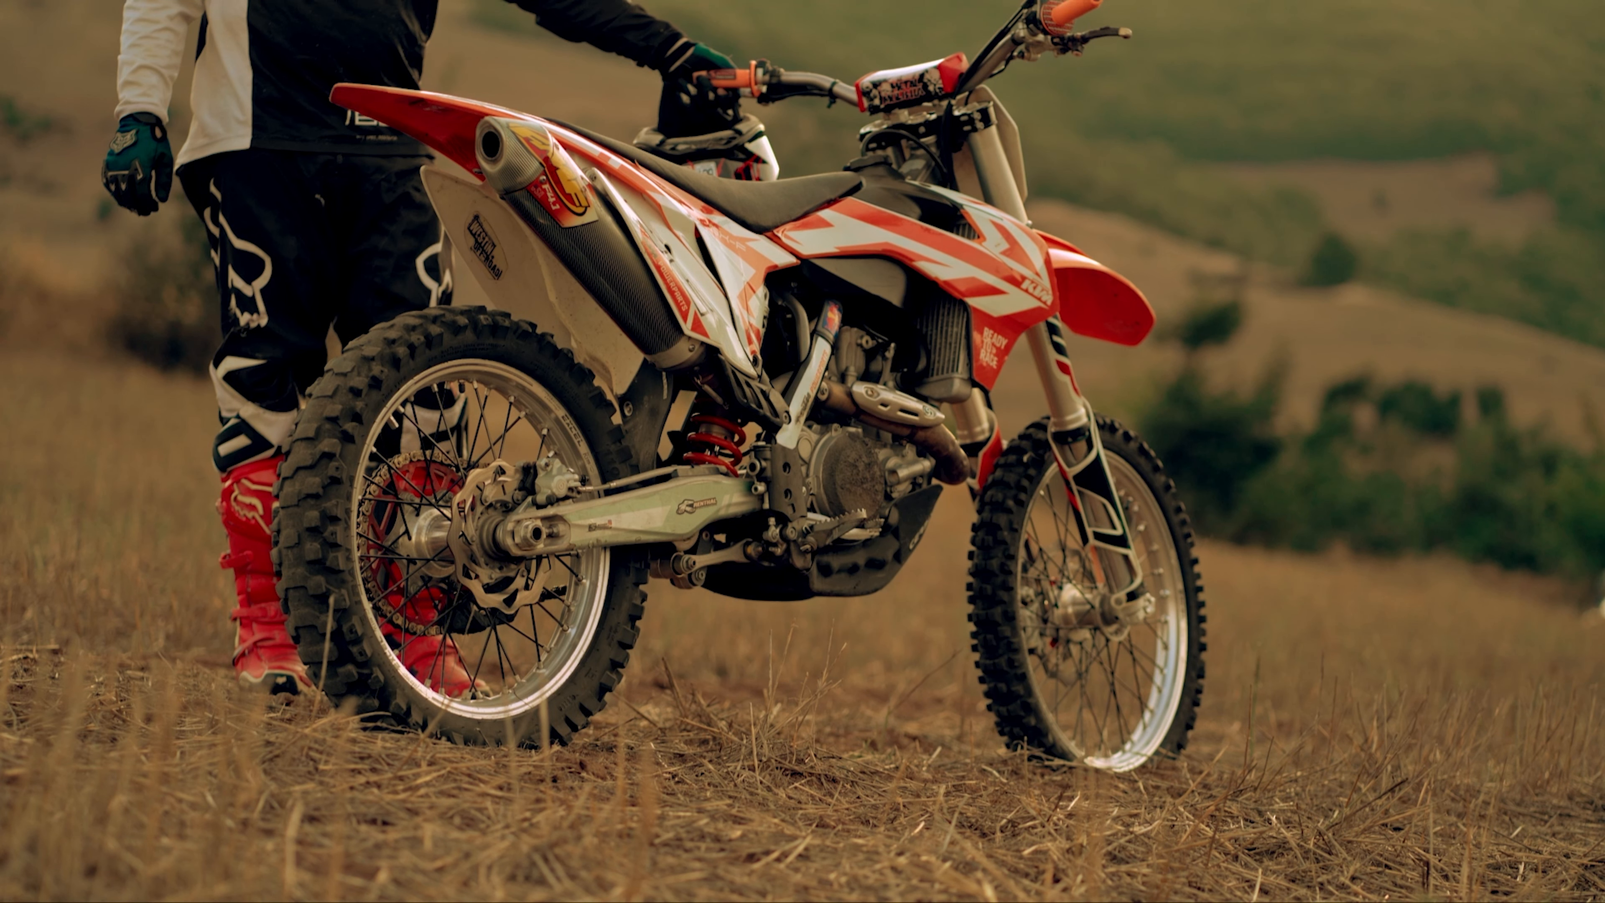
key(ctrl+d)
key(ctrl+d)
key(ctrl+f)
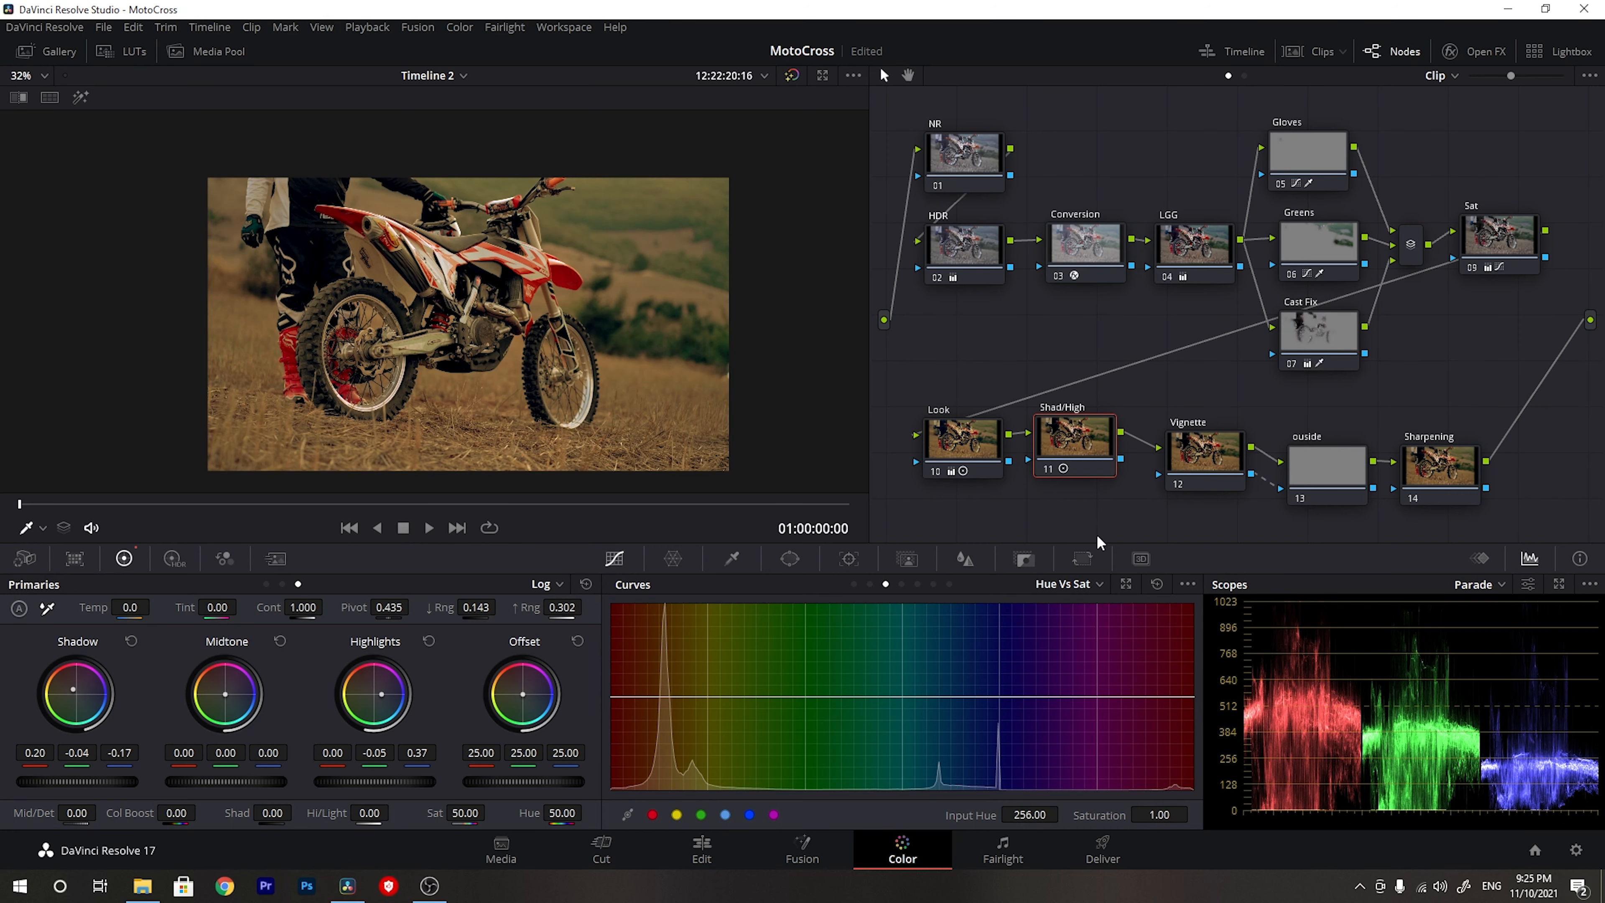
- Add a circle window to the Vignette node that fills the frame, with size 61.00, aspect 71.65 and softness 7.39
click(1203, 450)
click(789, 559)
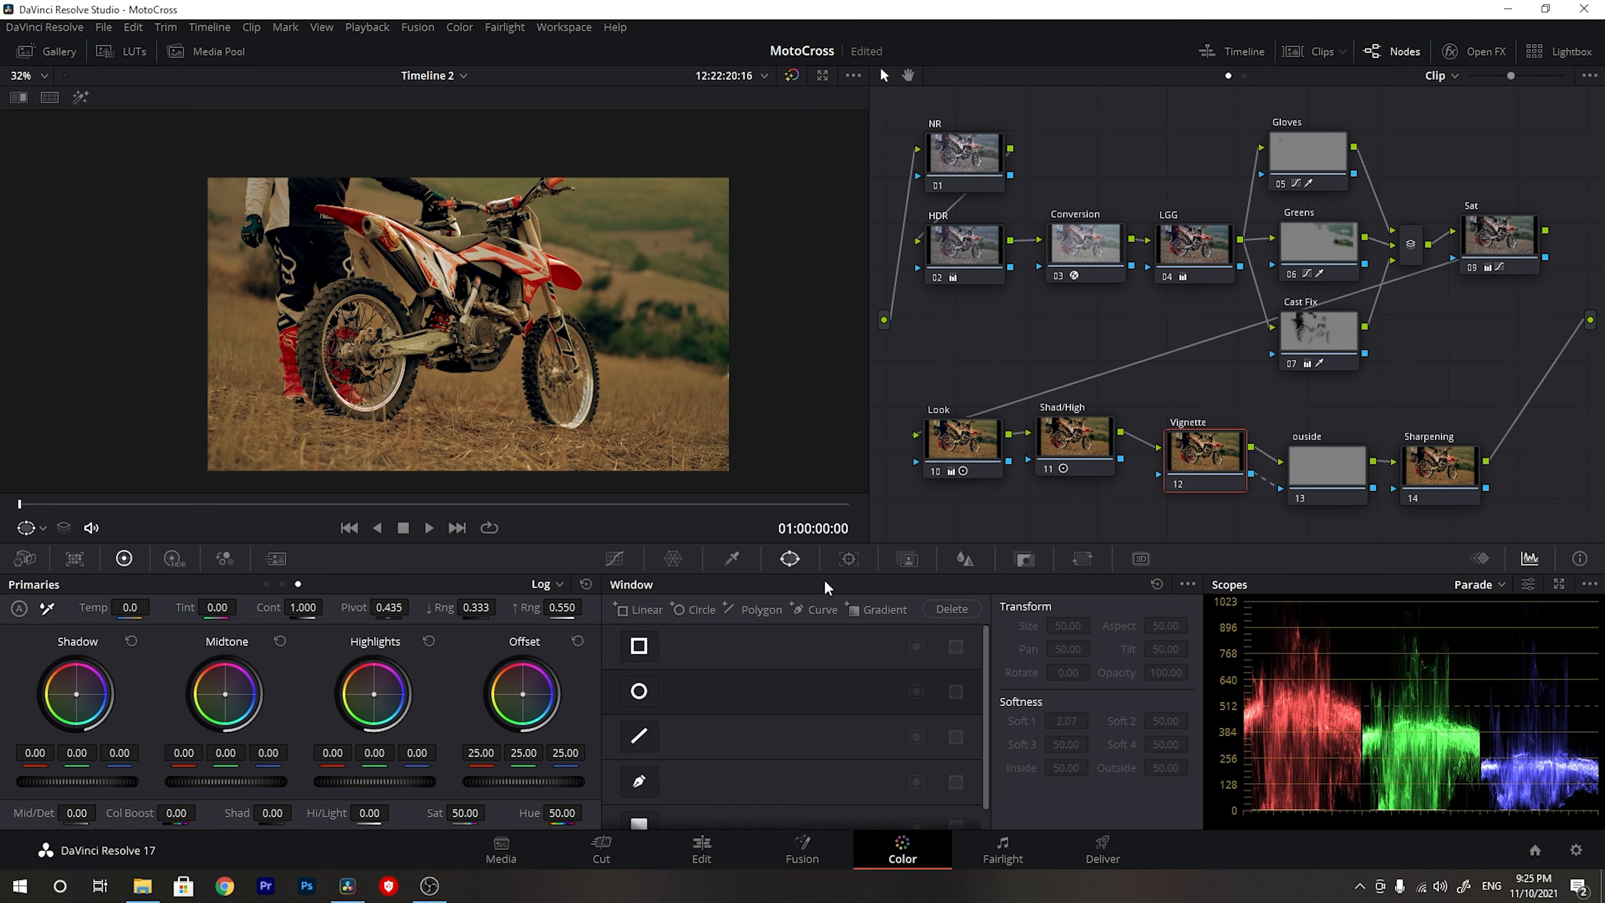
click(639, 691)
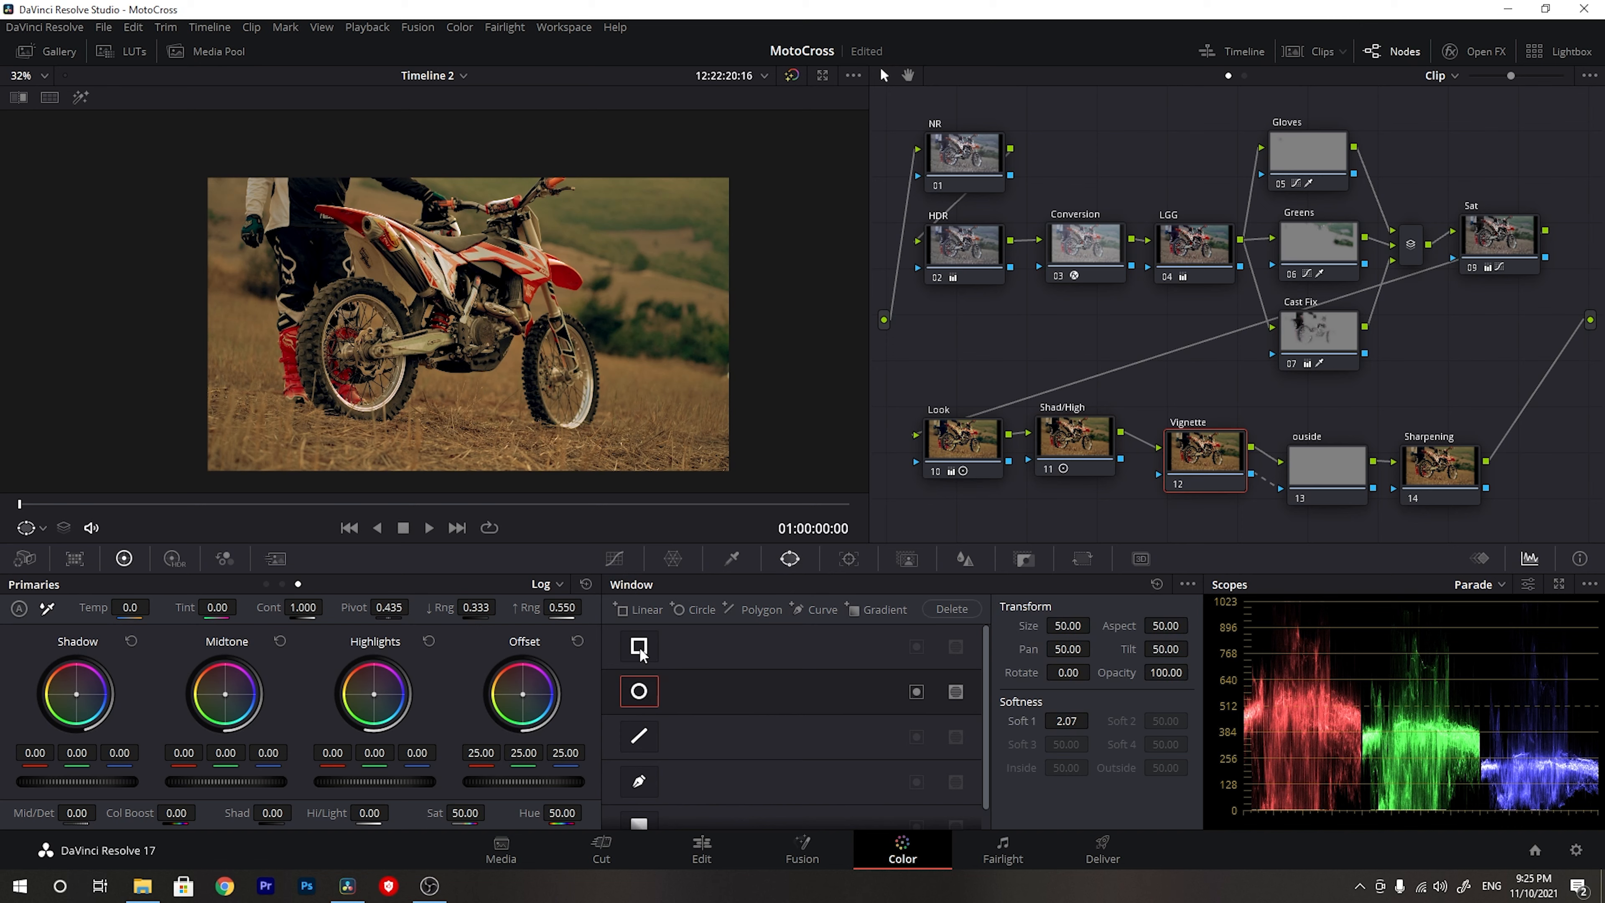
scroll(519, 322, down, 1)
drag(531, 321, 688, 321)
drag(465, 390, 464, 448)
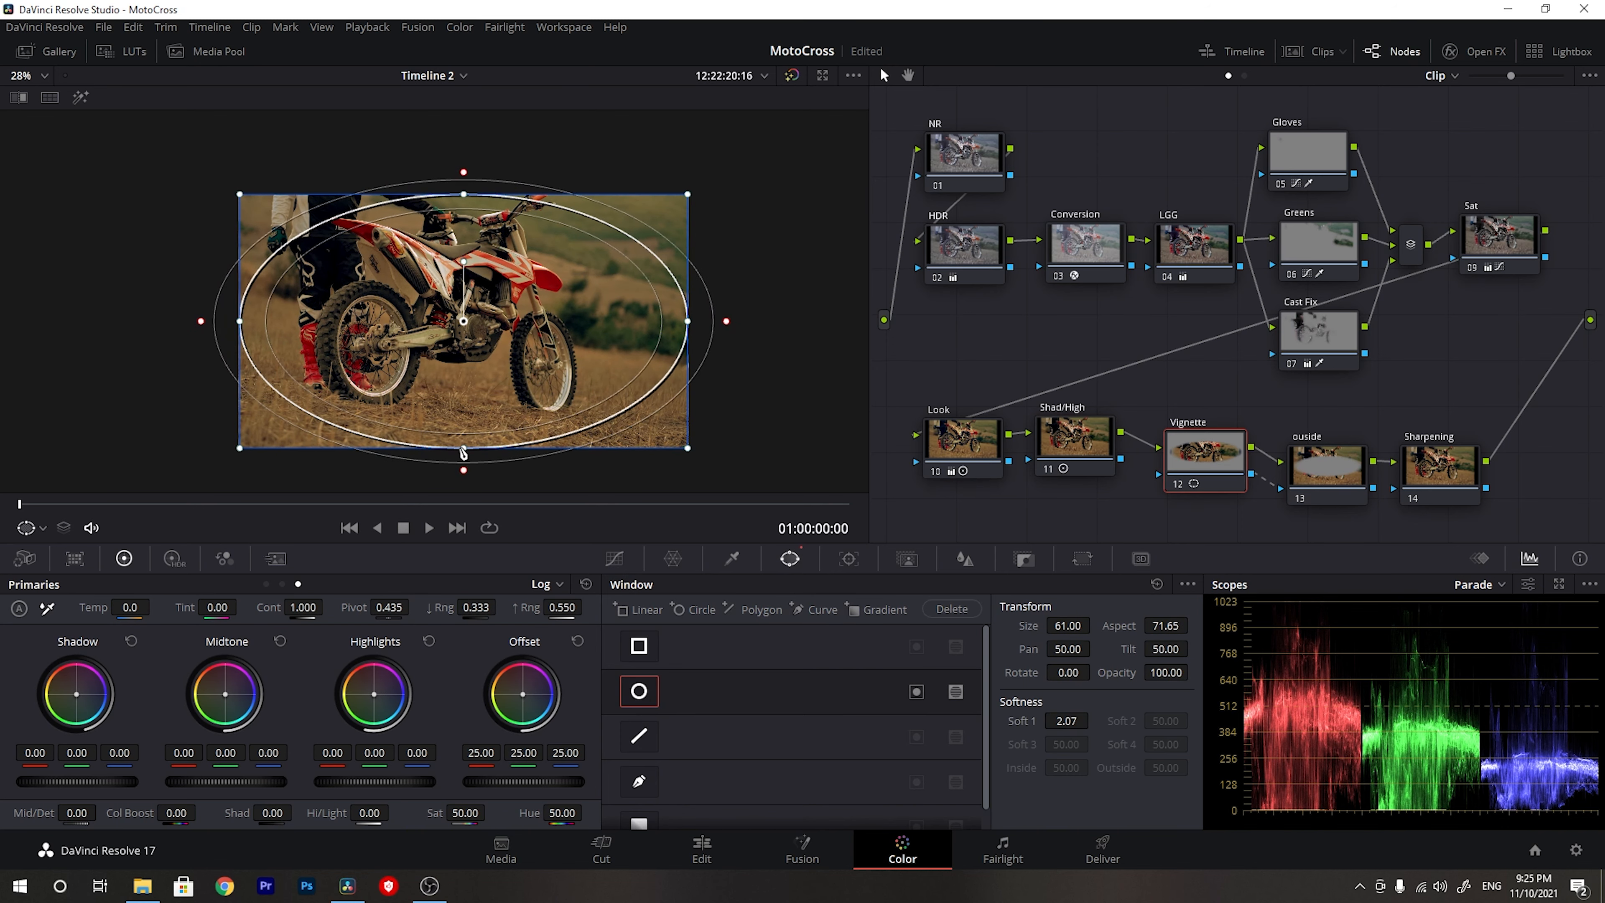
drag(1069, 718, 1106, 718)
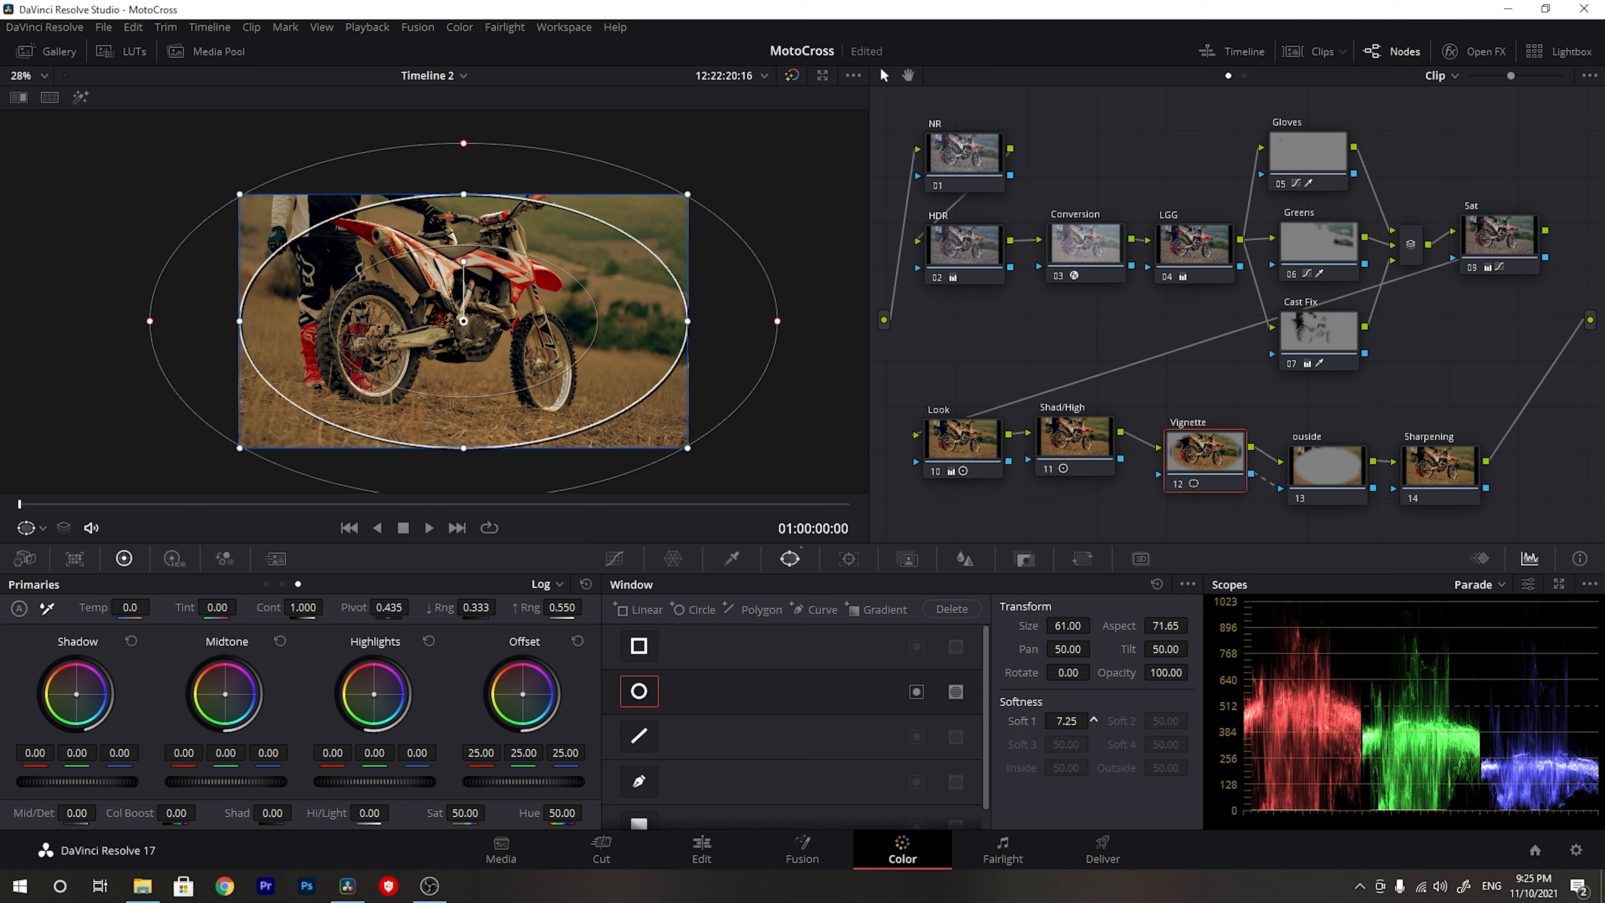
- Invert the Vignette node's circle window and, using the highlight view, adjust it to aspect 72.14, pan 49.87 and tilt 50.17
click(80, 98)
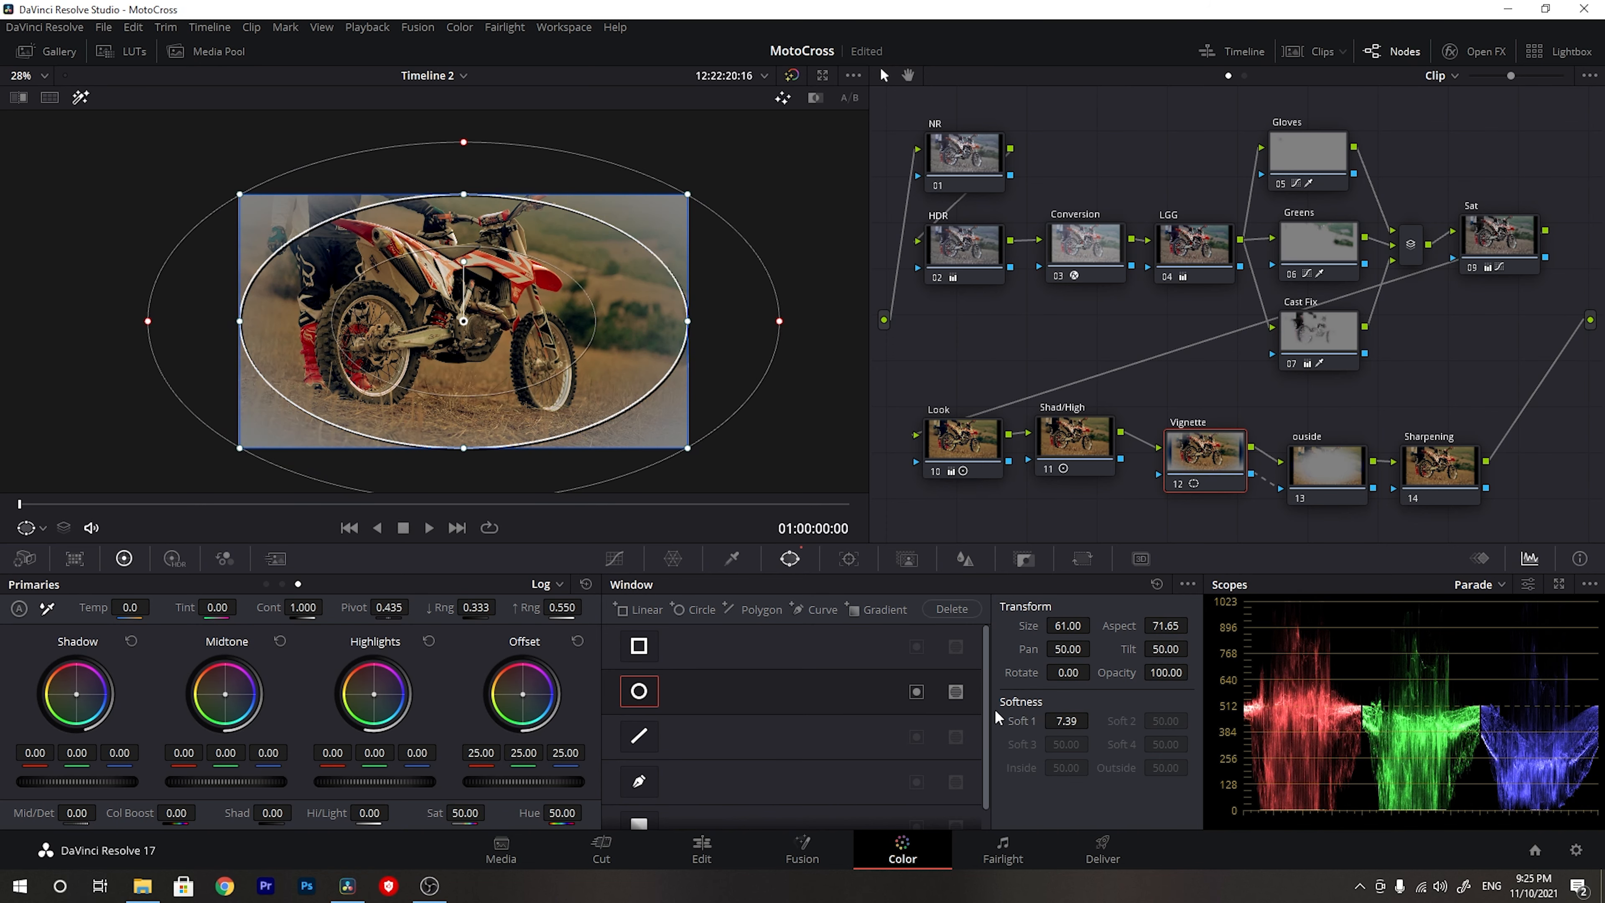
click(916, 691)
drag(694, 347, 697, 345)
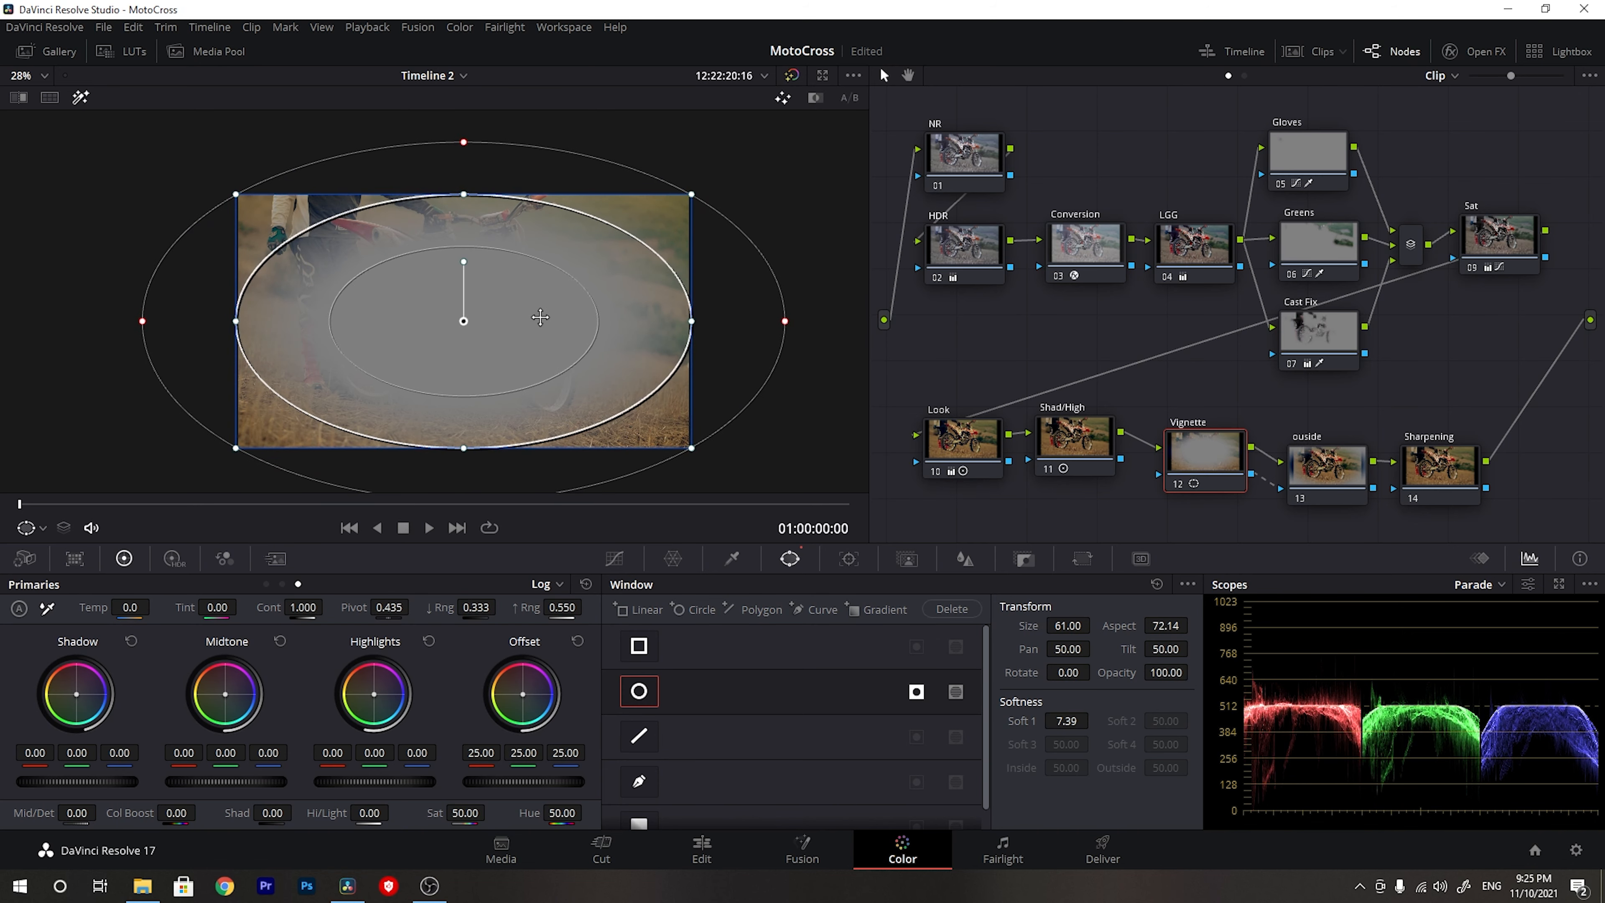
drag(540, 317, 538, 314)
click(80, 96)
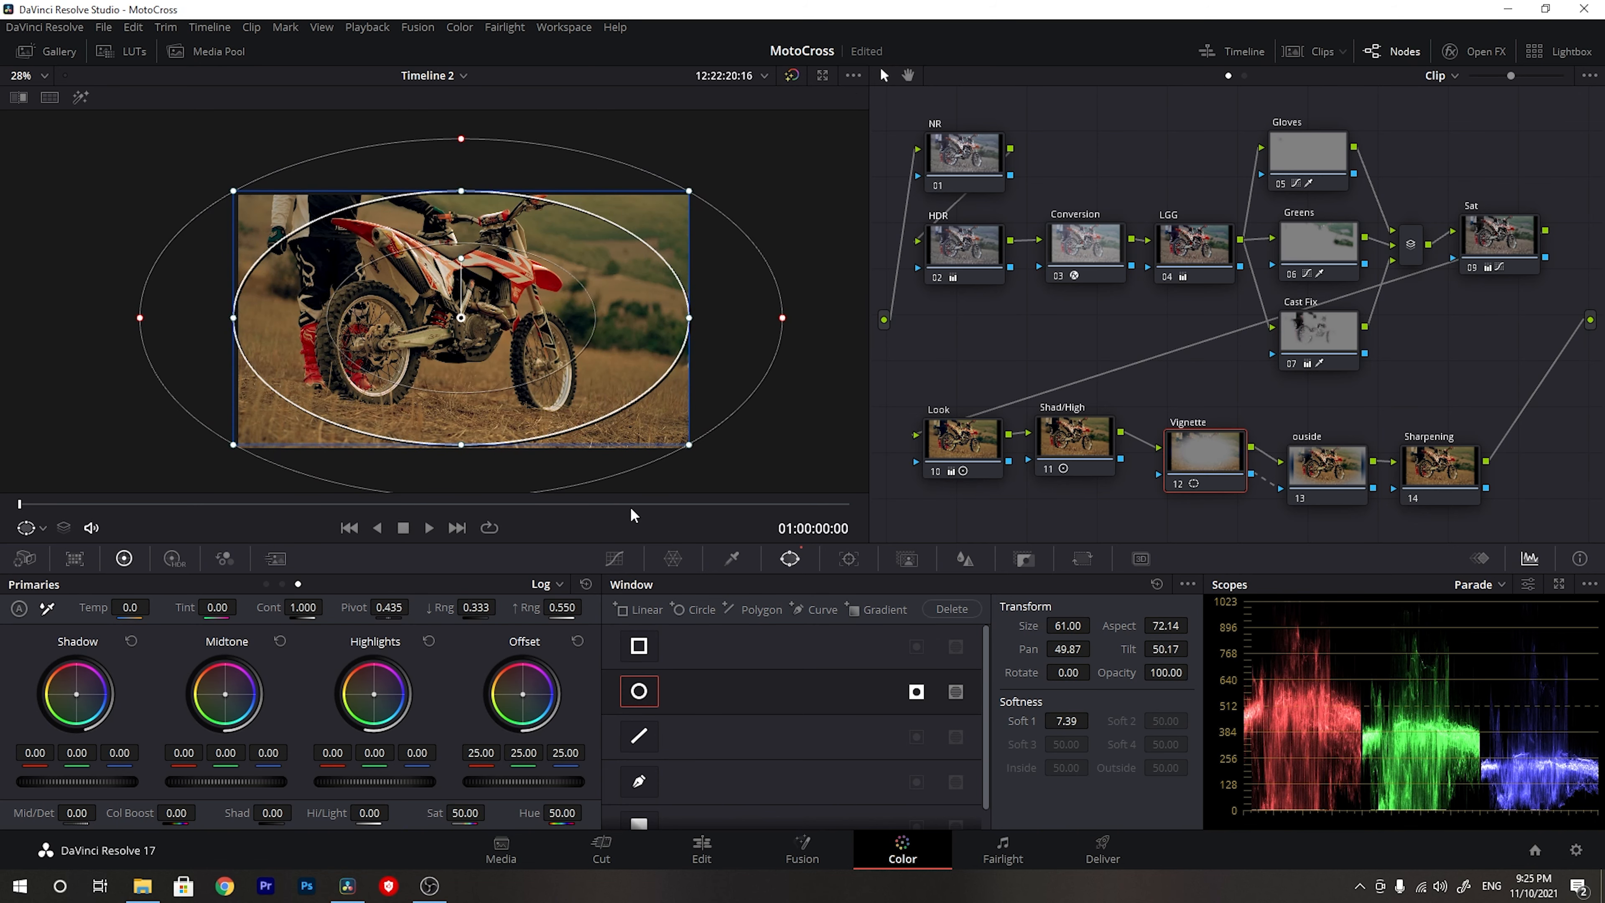
- Lower the midpoint of the Vignette node's Custom curve slightly and compare the node off and on full screen
click(614, 558)
click(1094, 585)
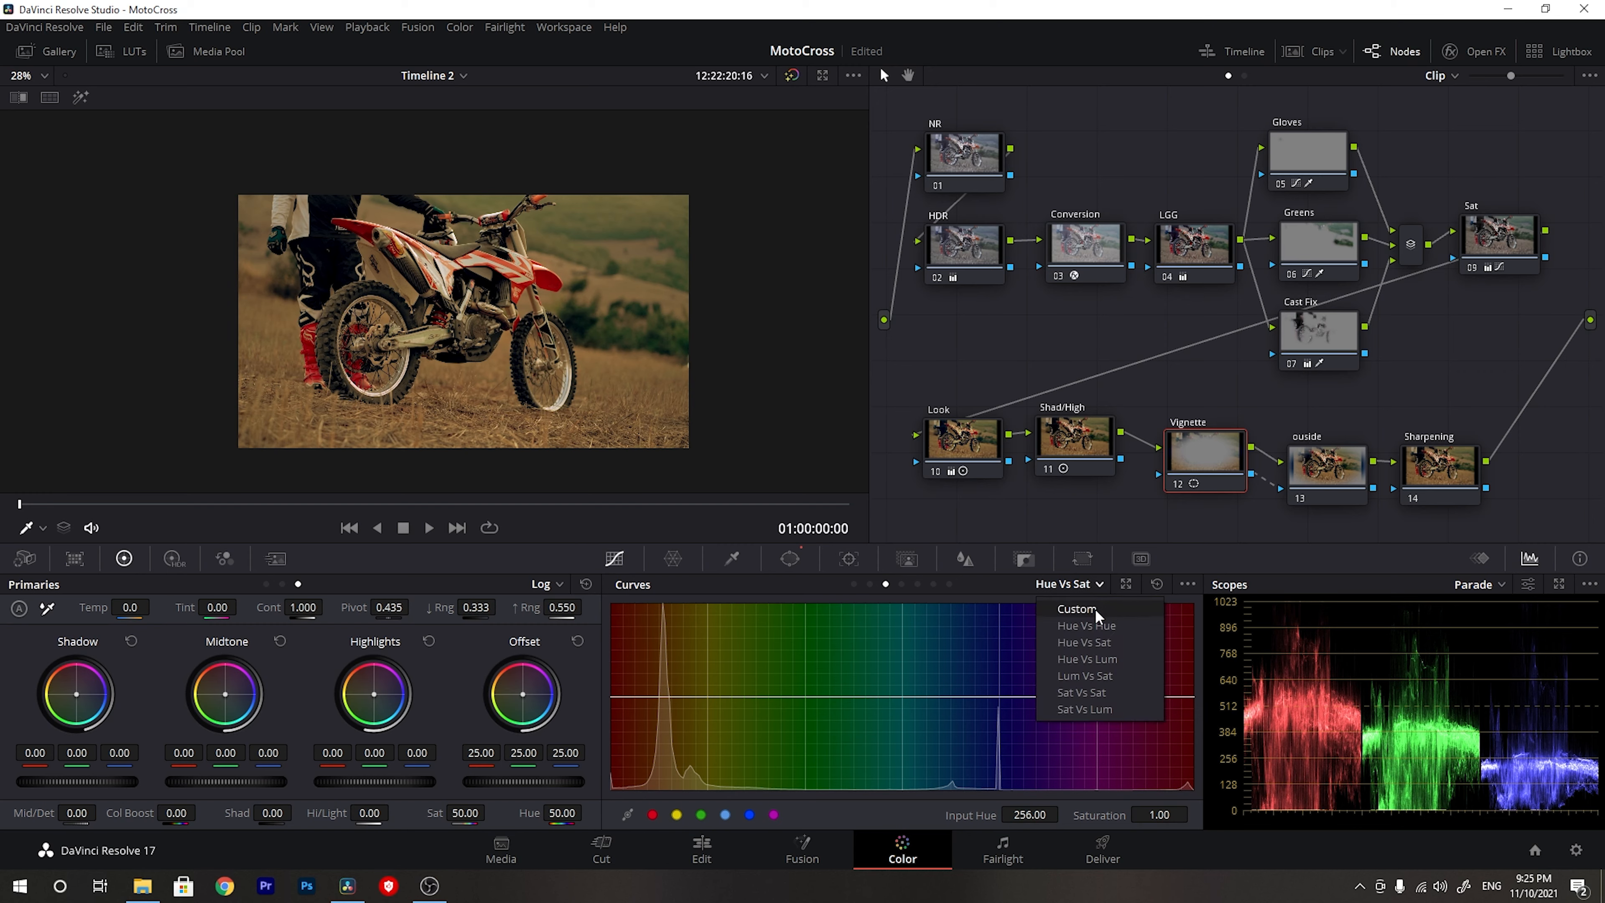
click(1061, 613)
drag(806, 713, 812, 725)
key(ctrl+f)
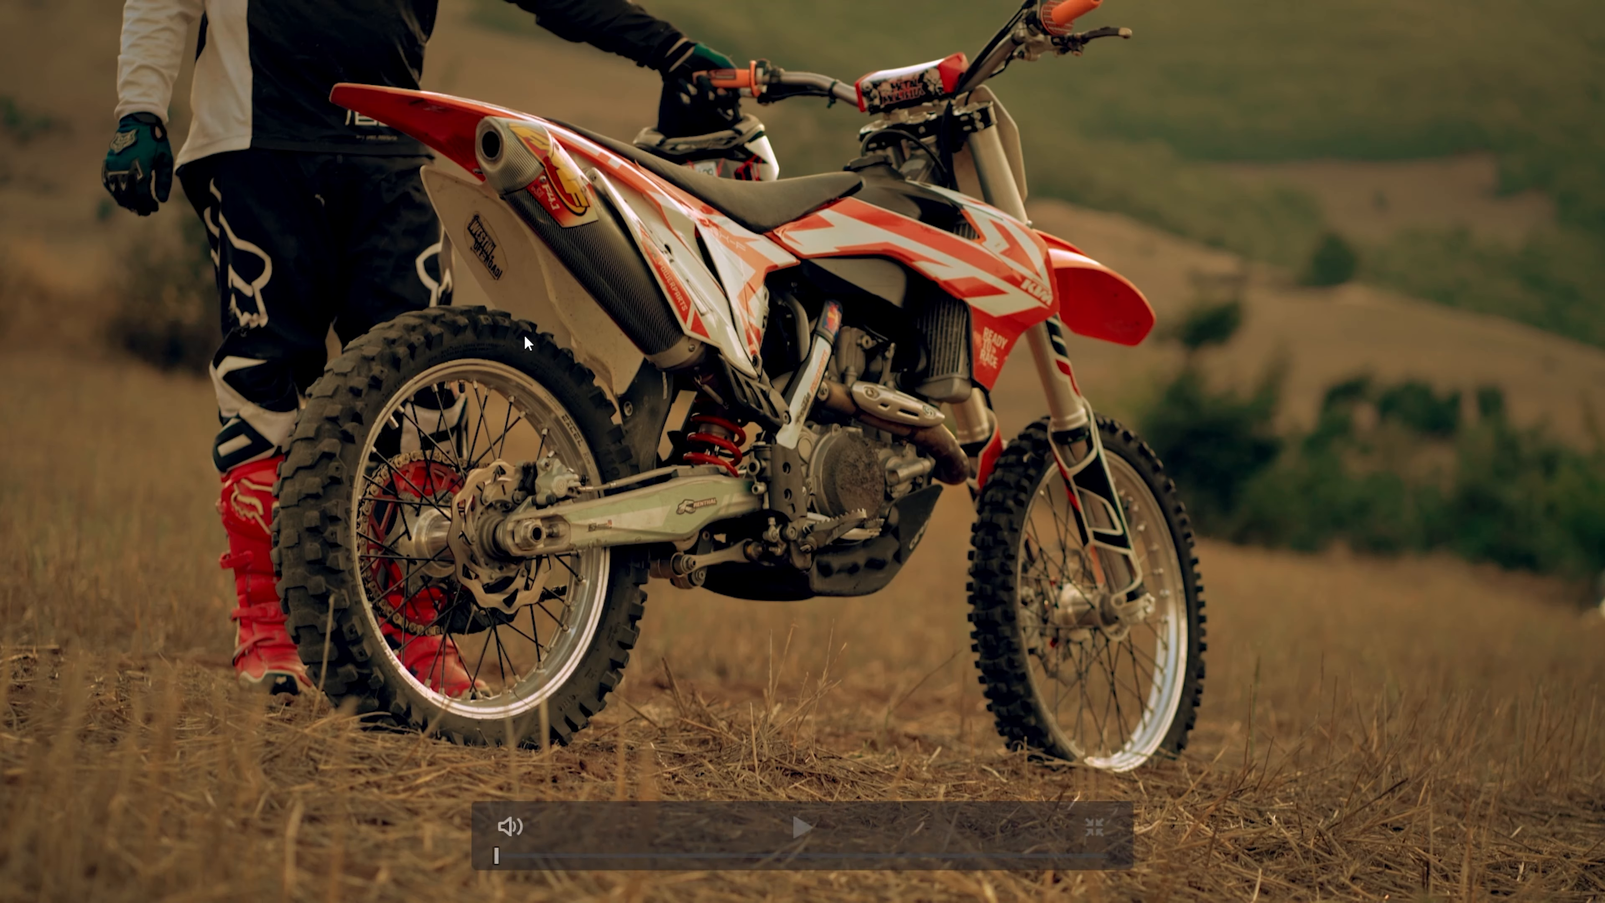
key(ctrl+d)
key(ctrl+d)
key(ctrl+d)
key(ctrl+d)
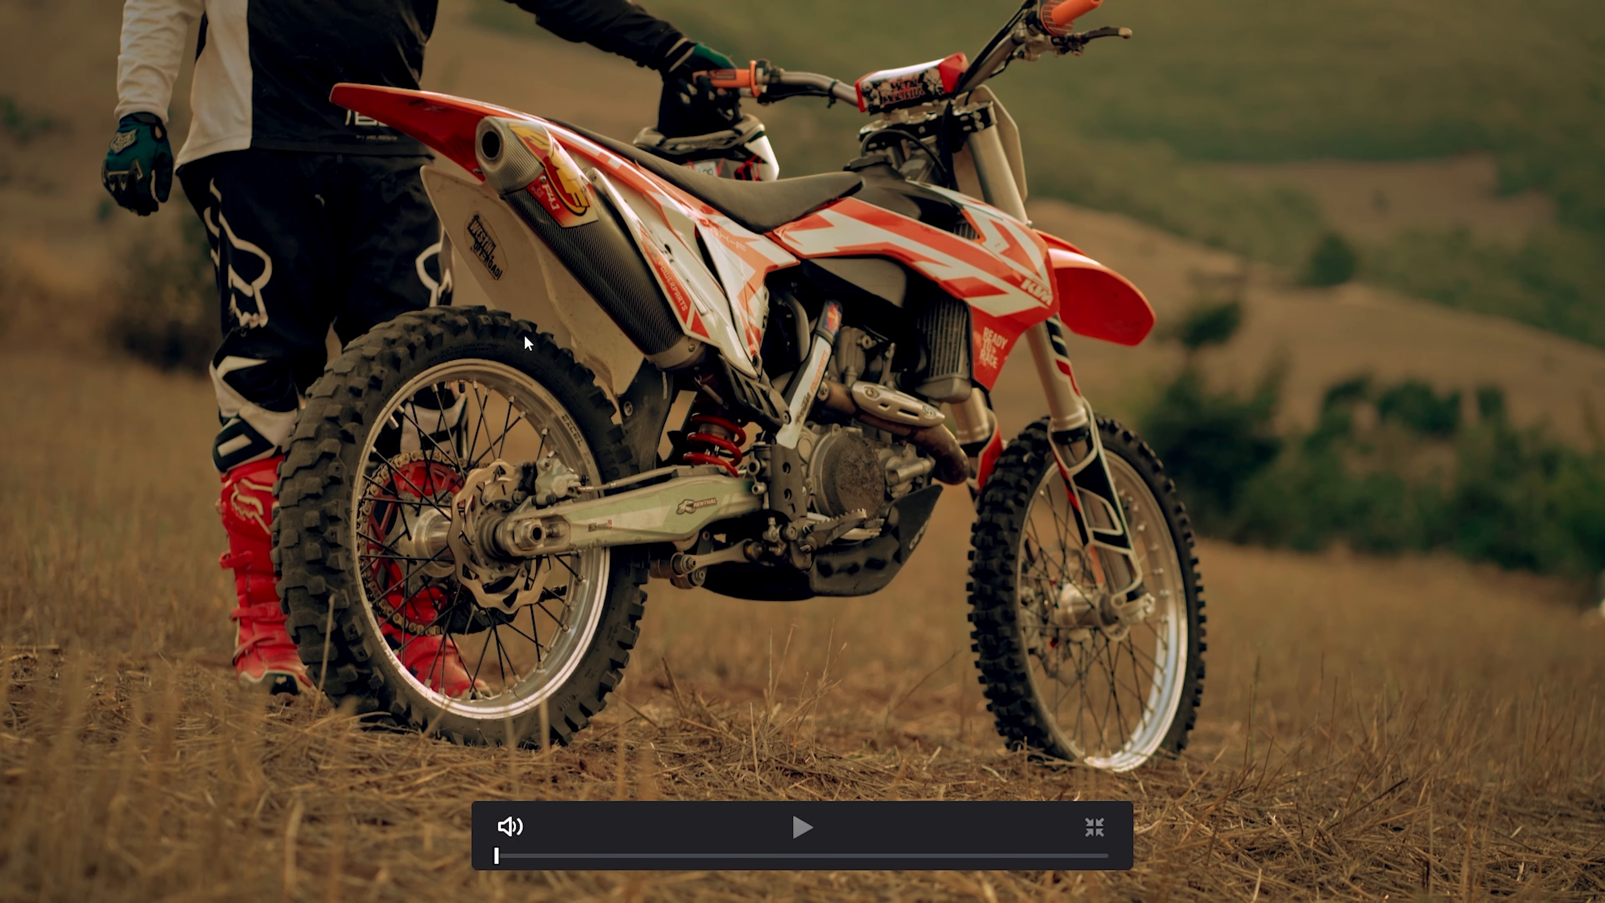
key(ctrl+f)
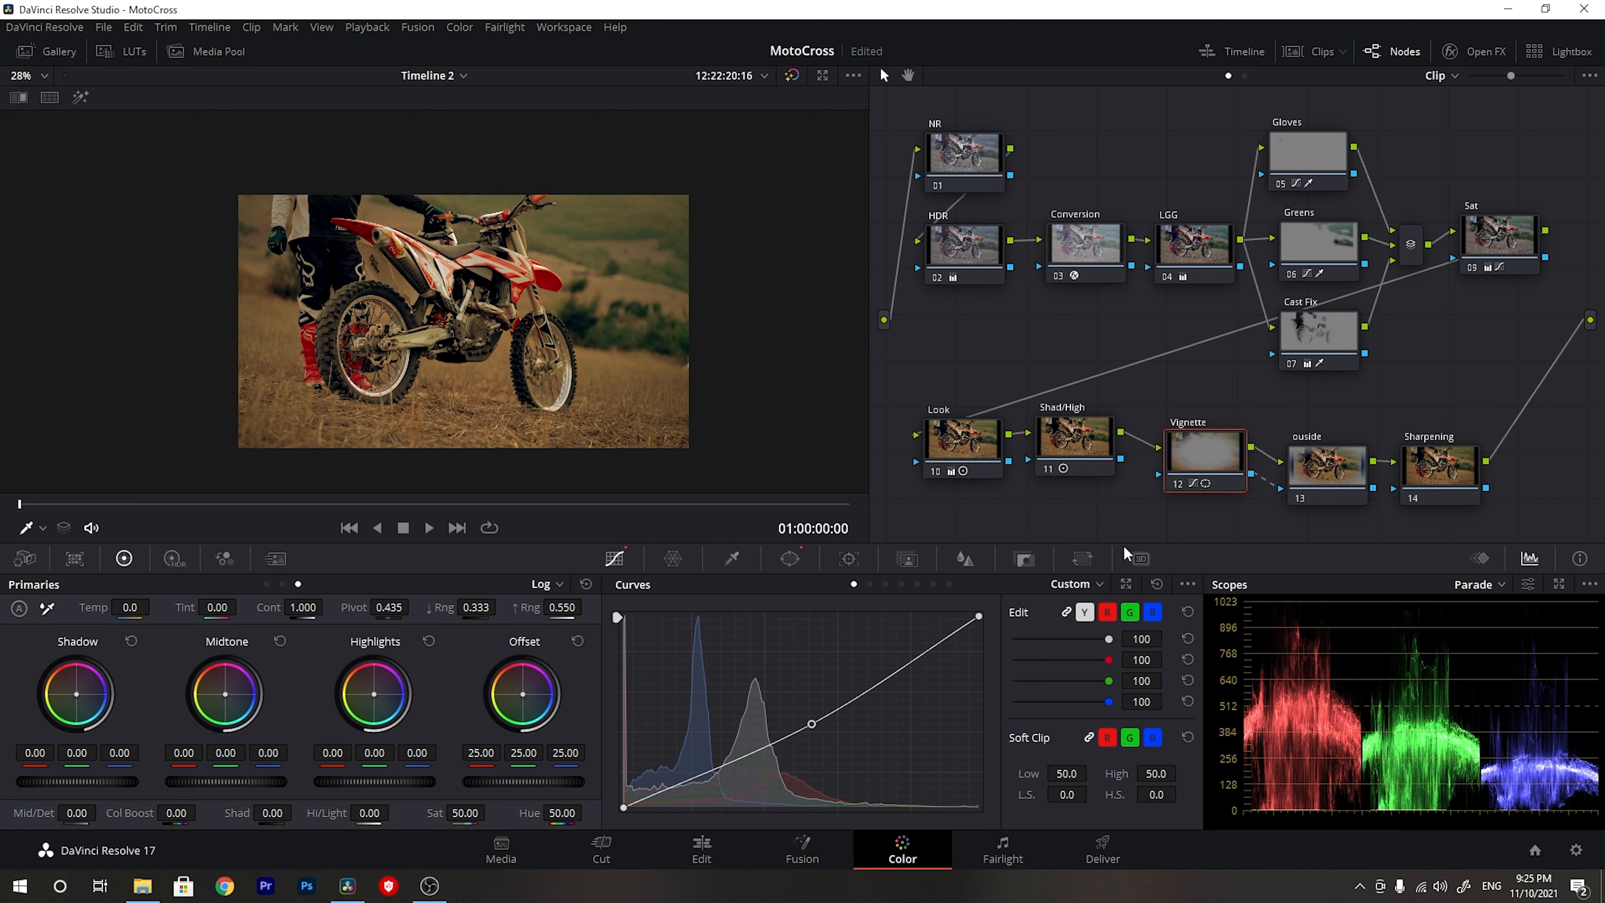
- Raise the midpoint of the ouside node's Custom curve slightly and check the shot full screen
click(1342, 479)
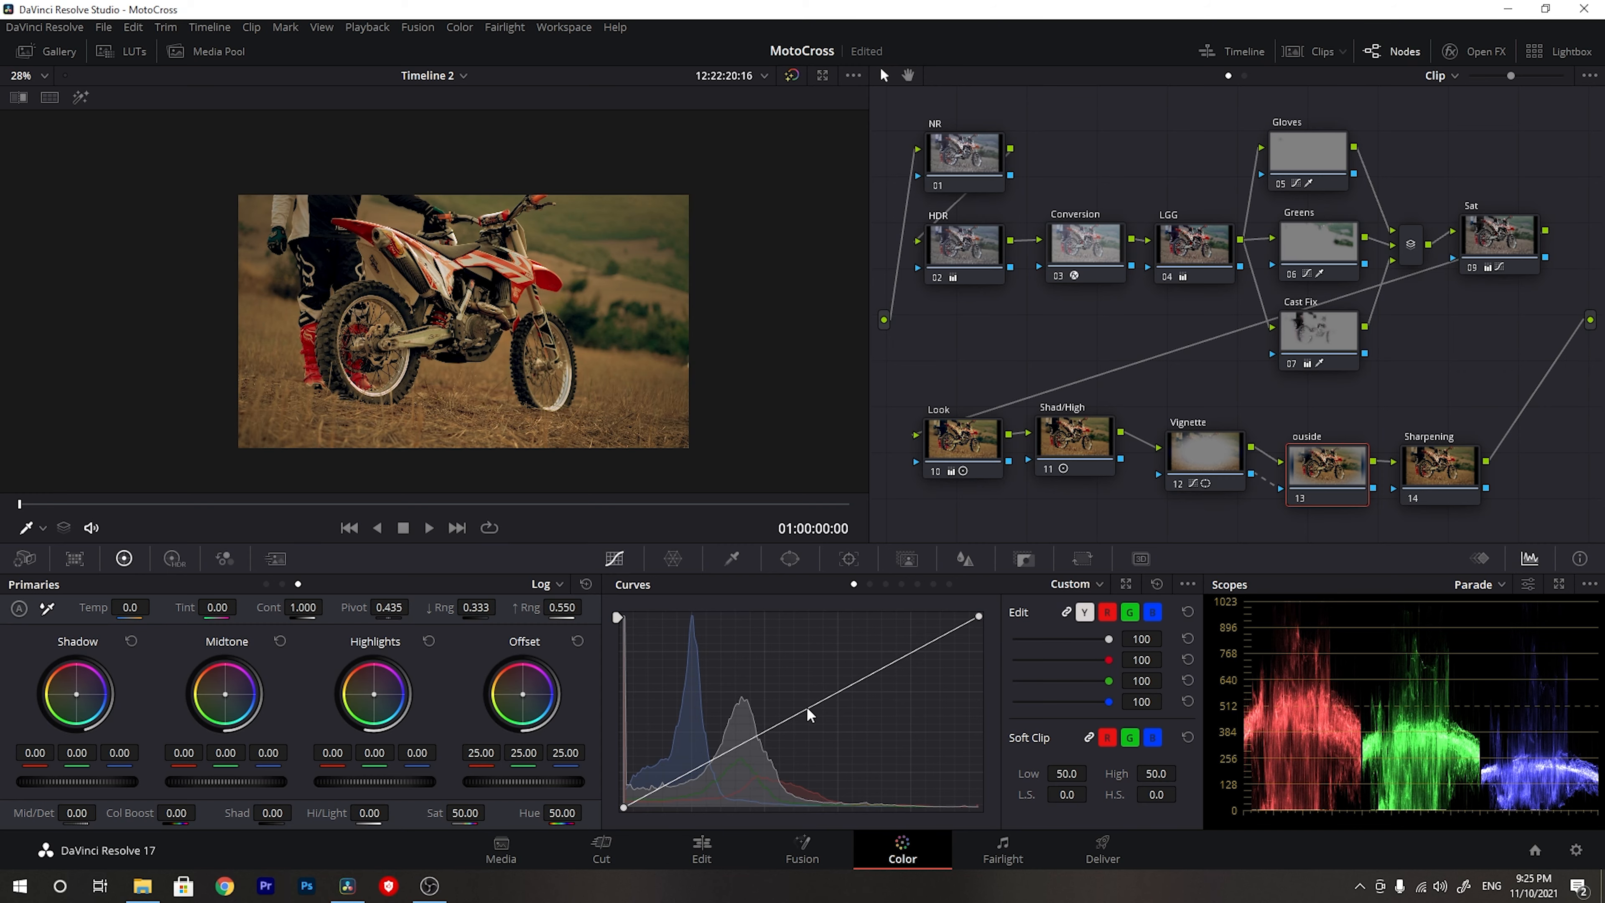
key(ctrl+f)
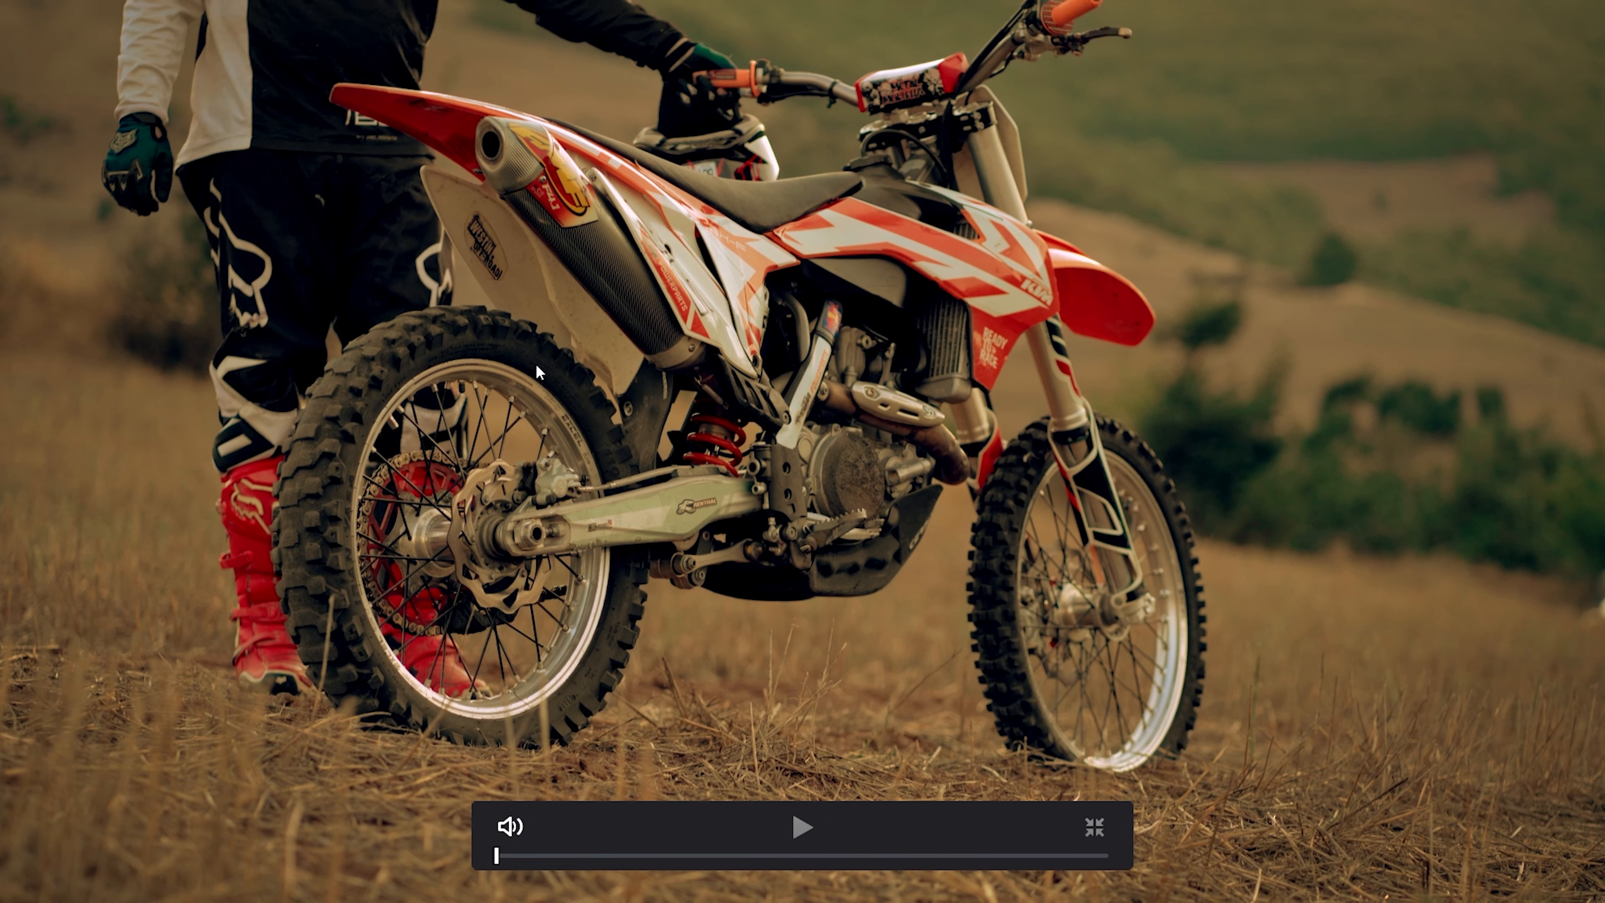
key(ctrl+f)
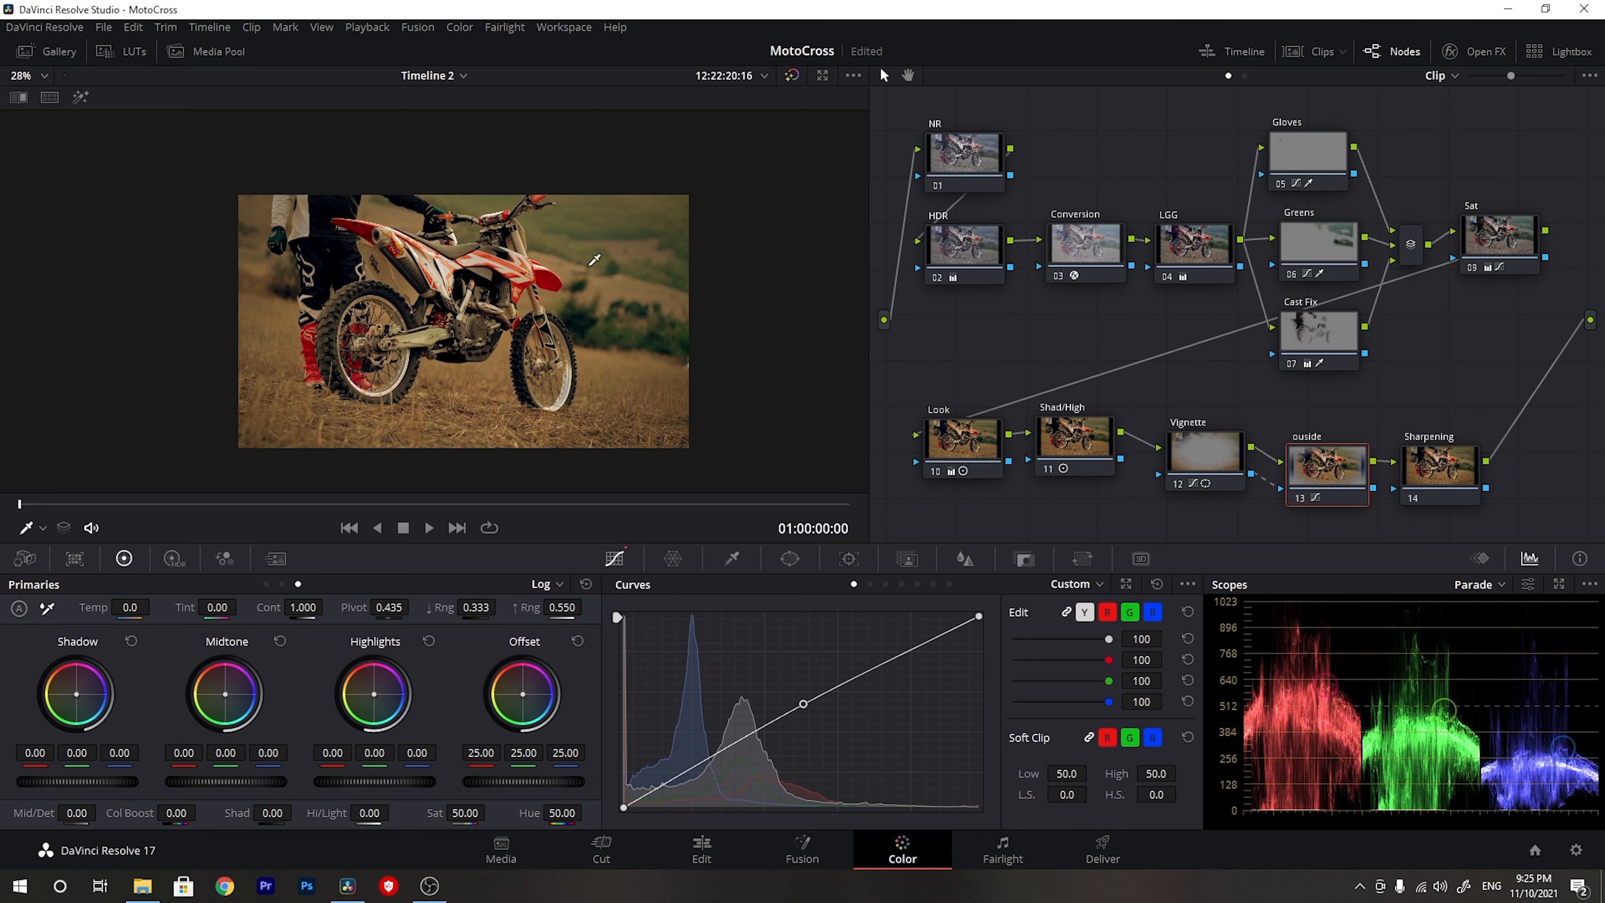
- Set the Sharpening node's blur controls to Sharpen mode
click(1434, 481)
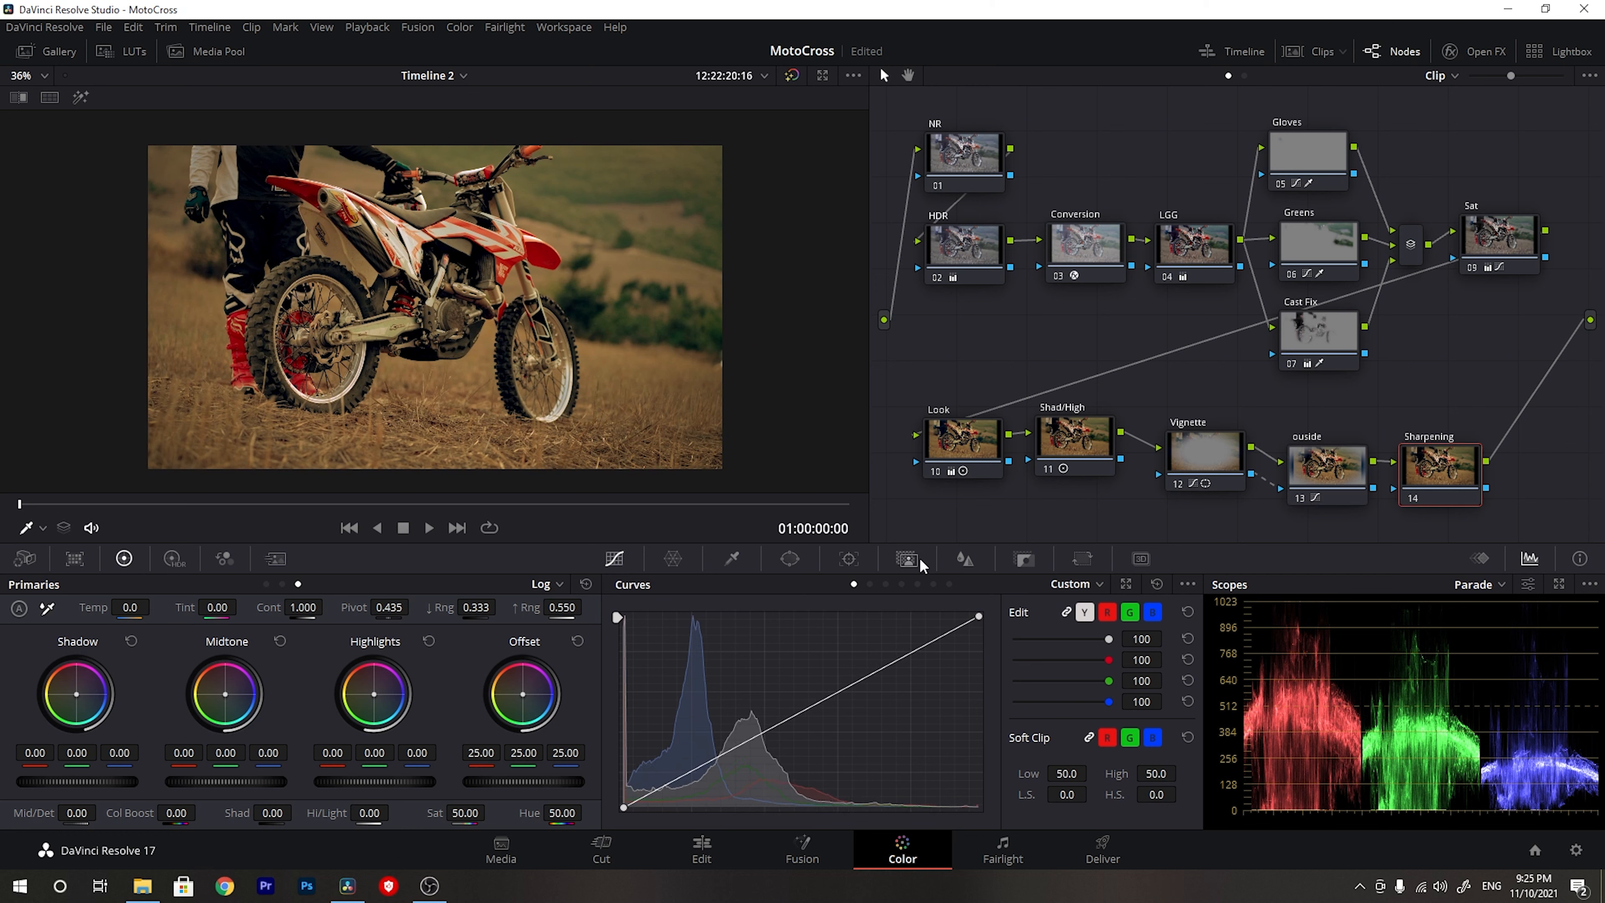
click(965, 558)
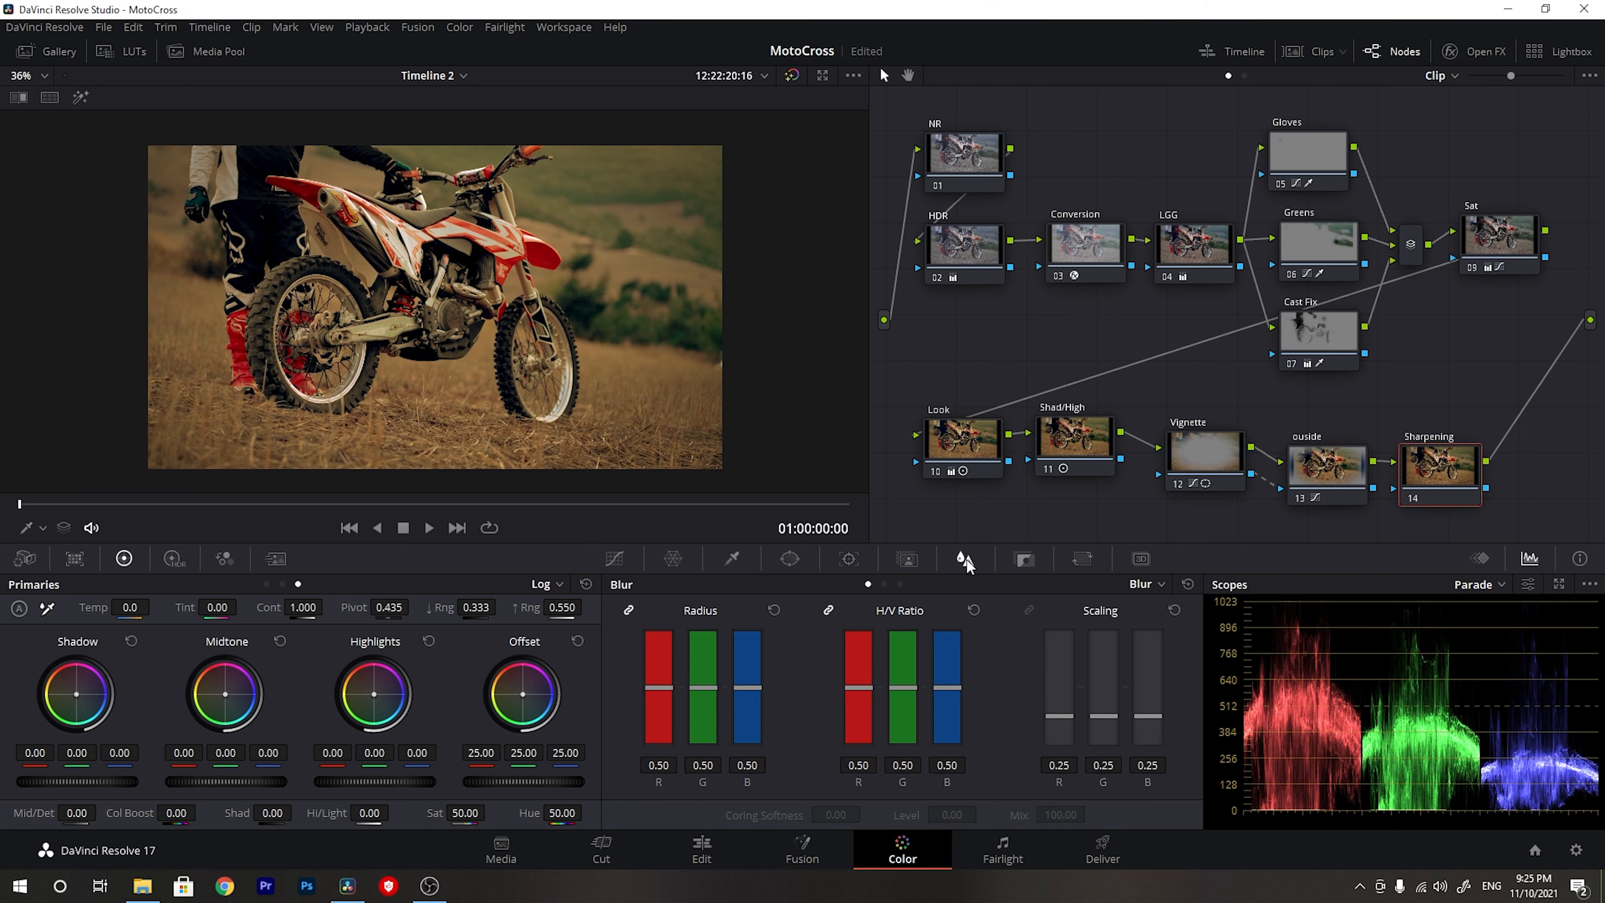
click(1161, 585)
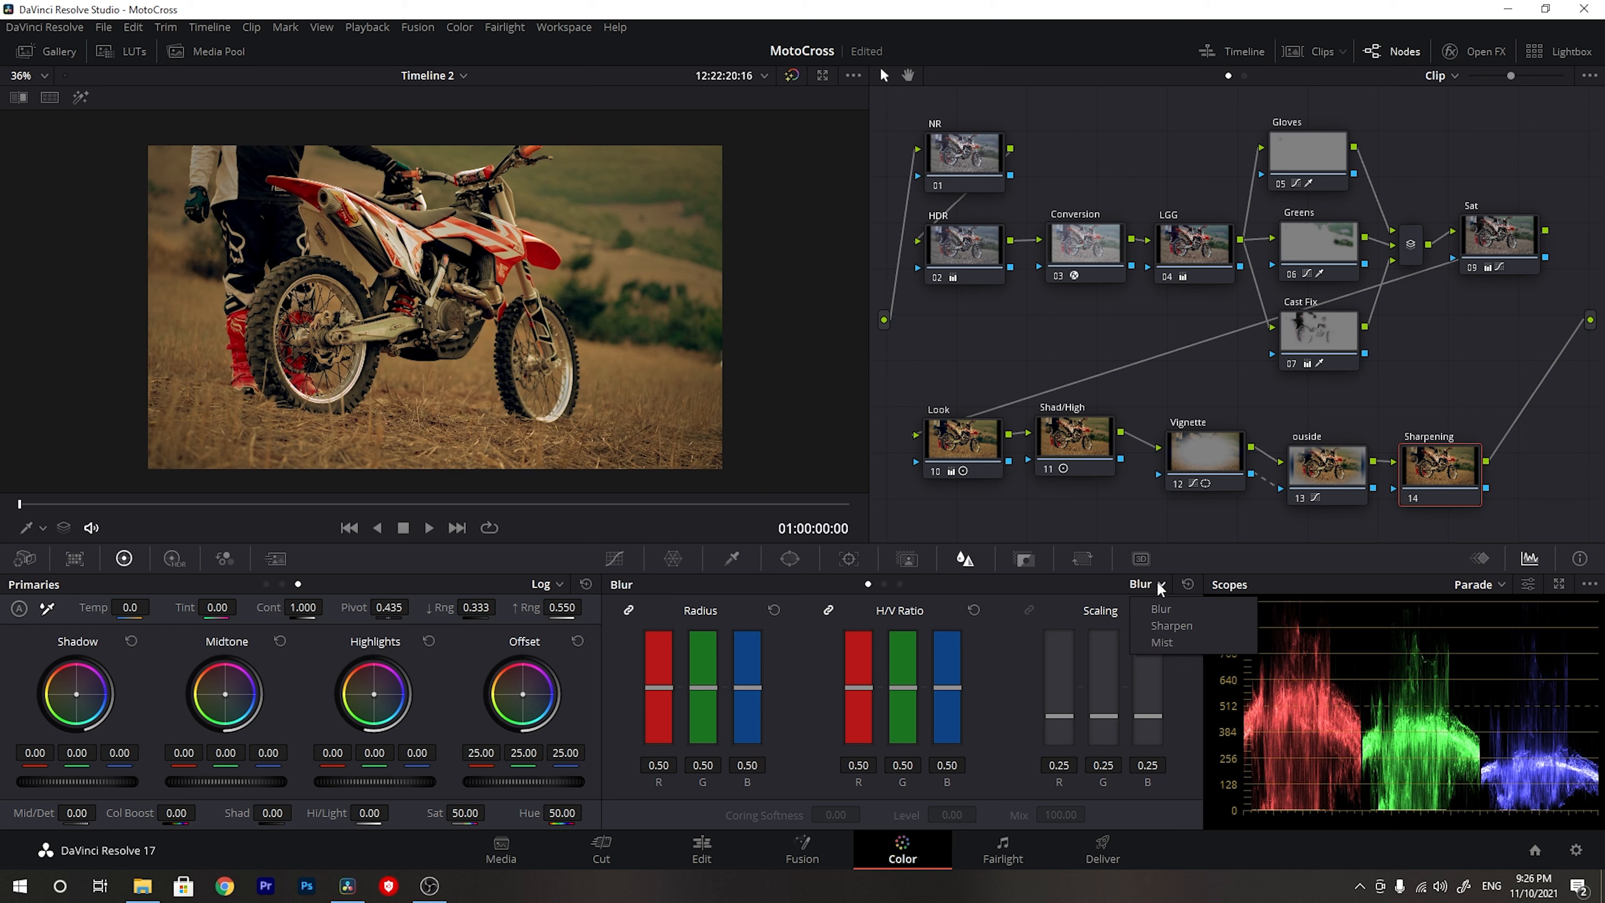
click(1185, 632)
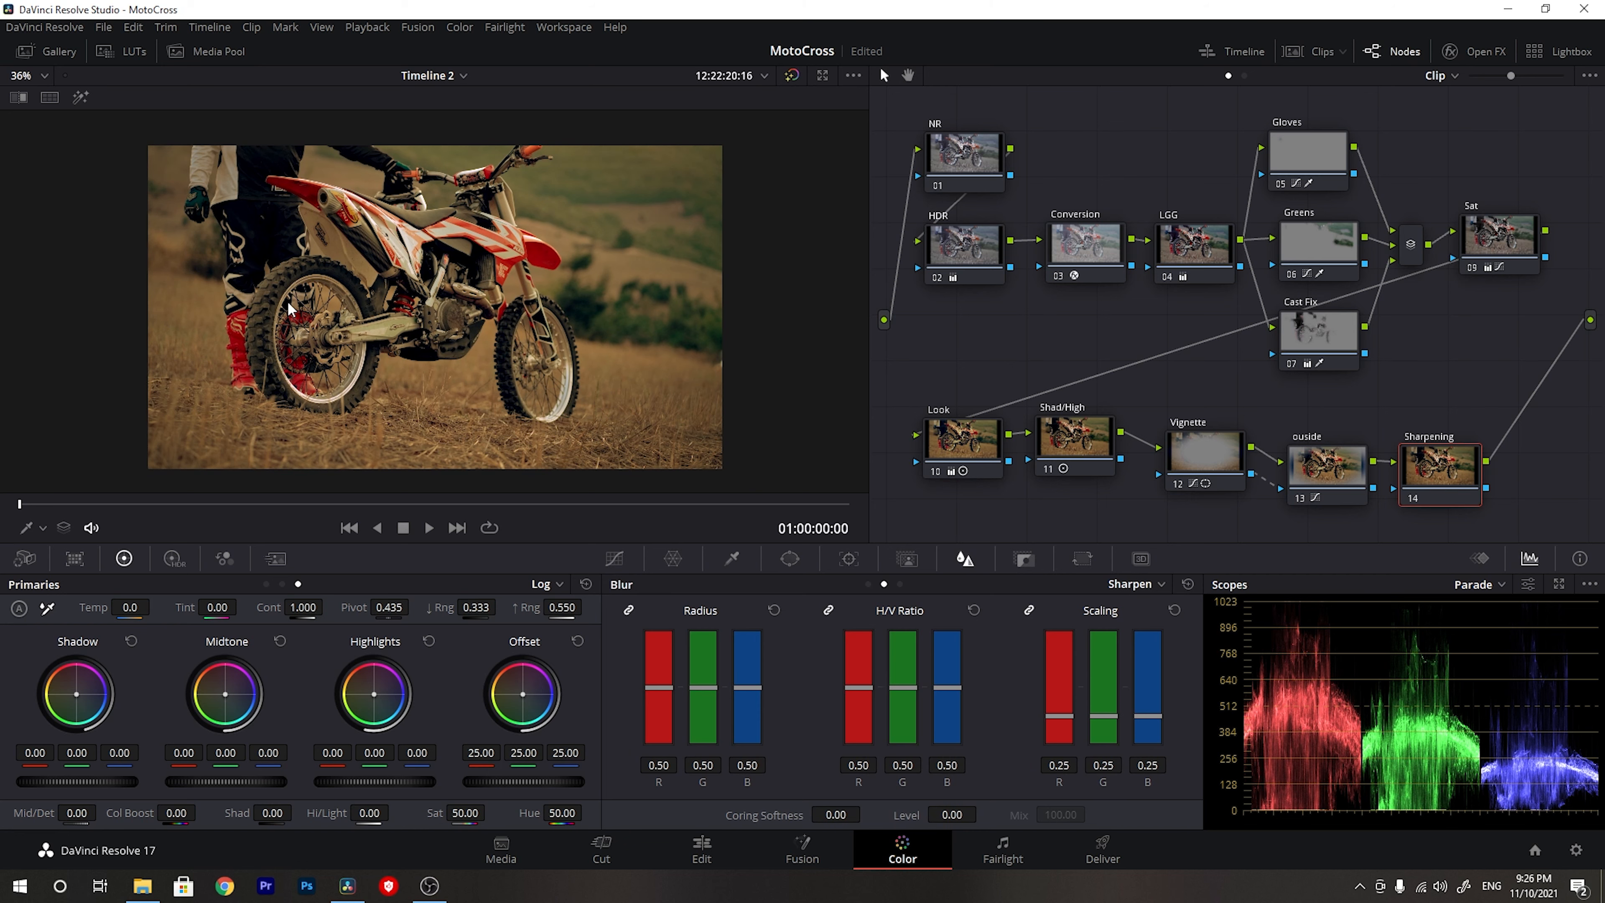
- Set the Sharpening node's radius to 0.47 on all three channels, then check the bike's details and the full-screen image
scroll(293, 307, up, 2)
scroll(253, 271, up, 6)
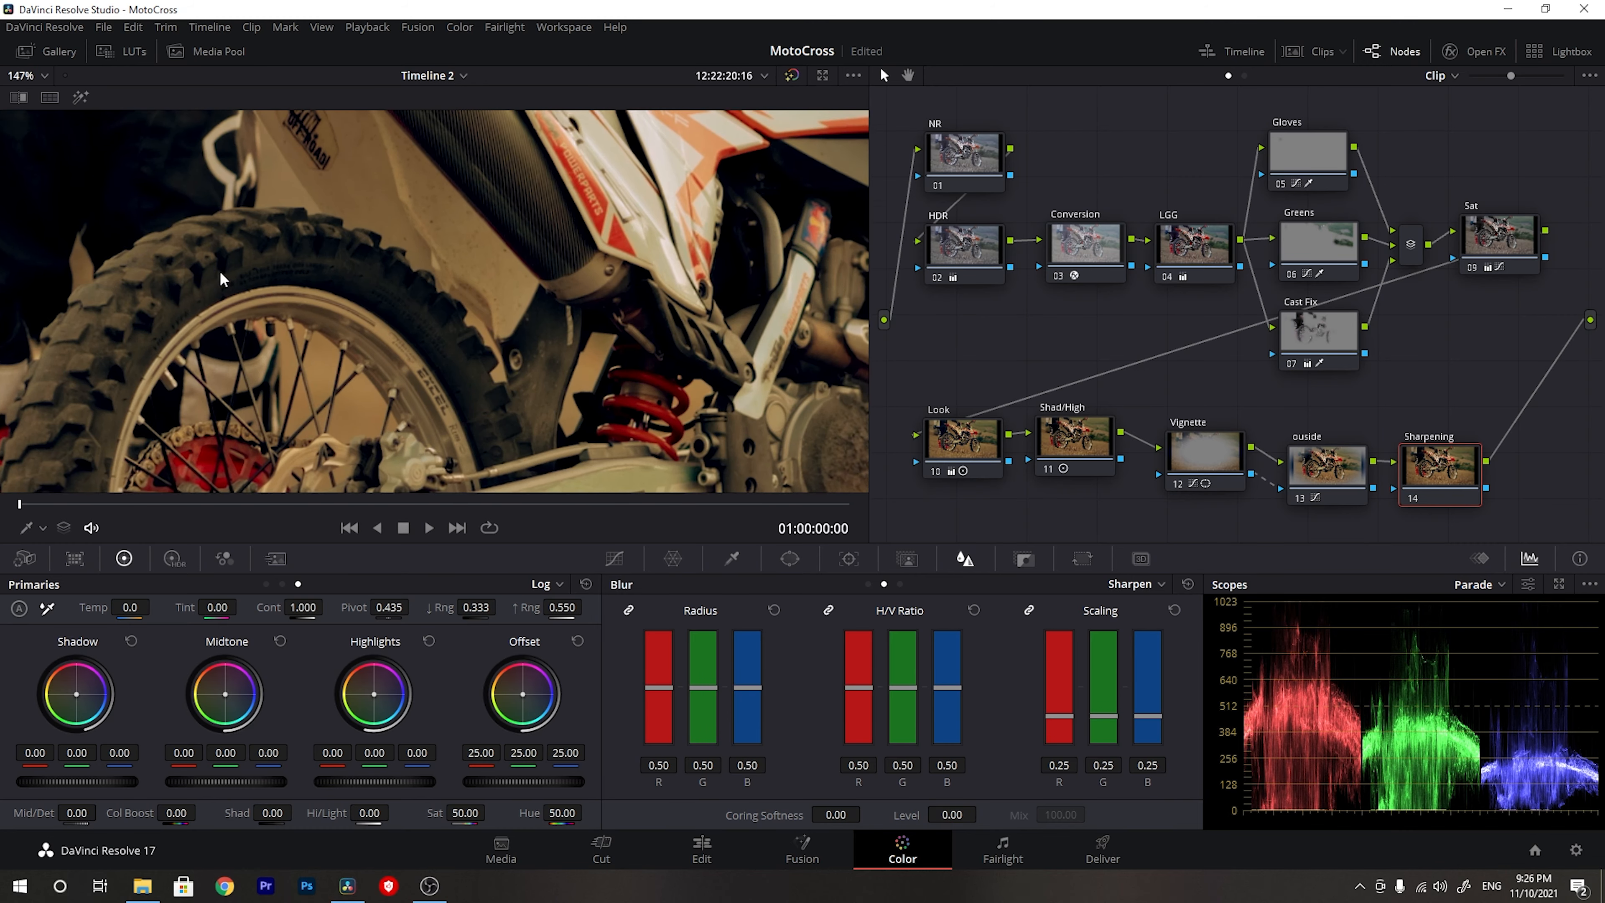
scroll(351, 320, down, 3)
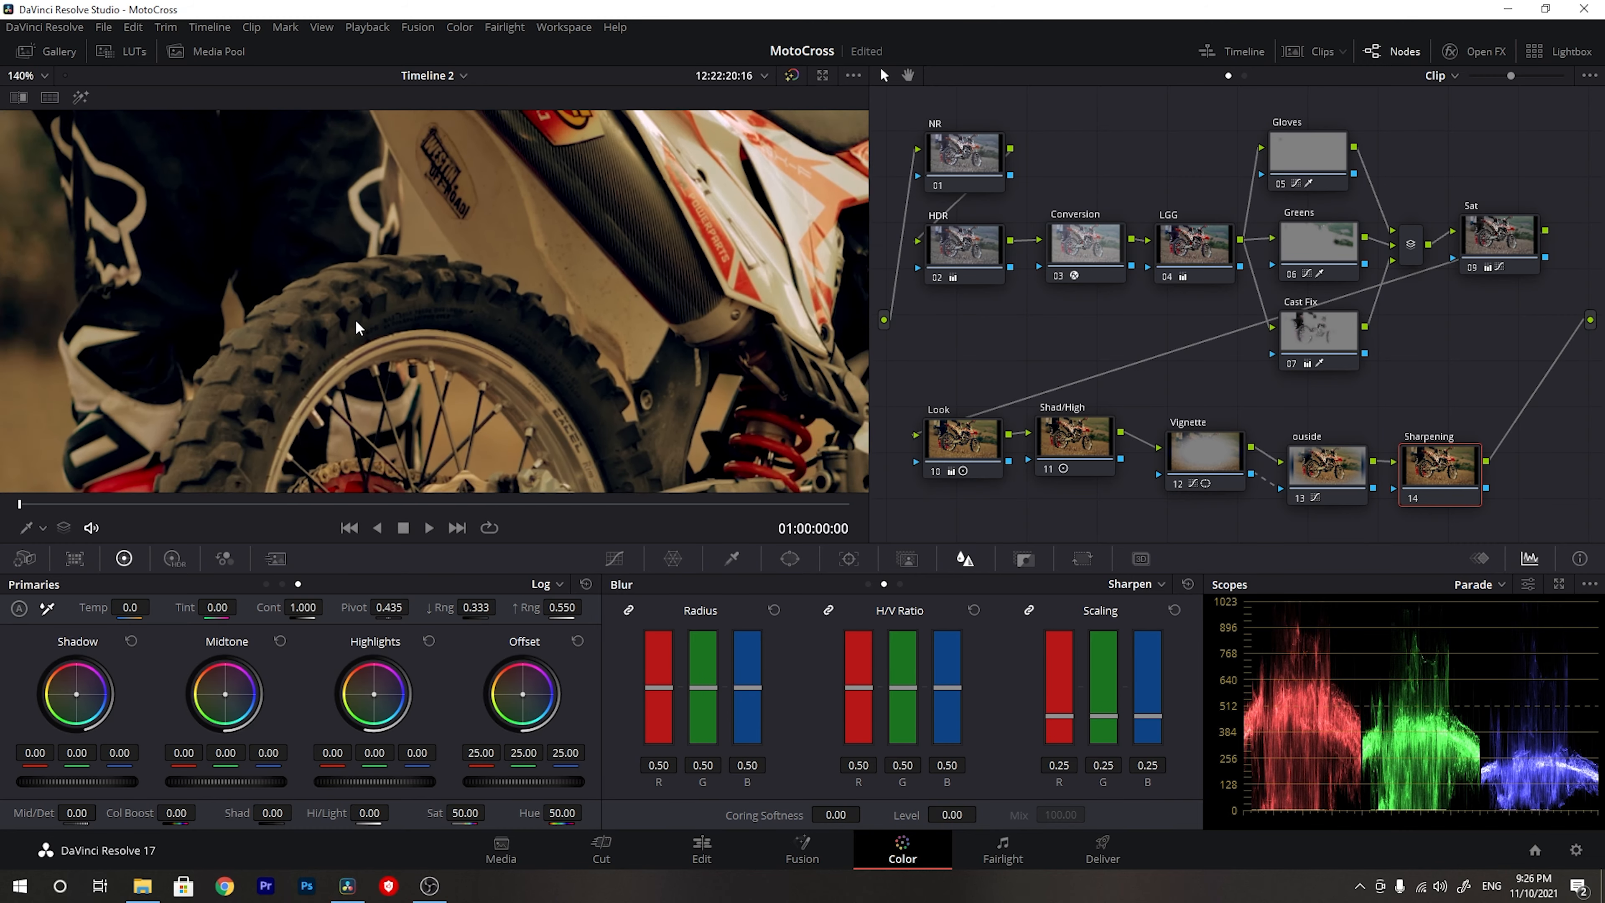
scroll(410, 297, up, 3)
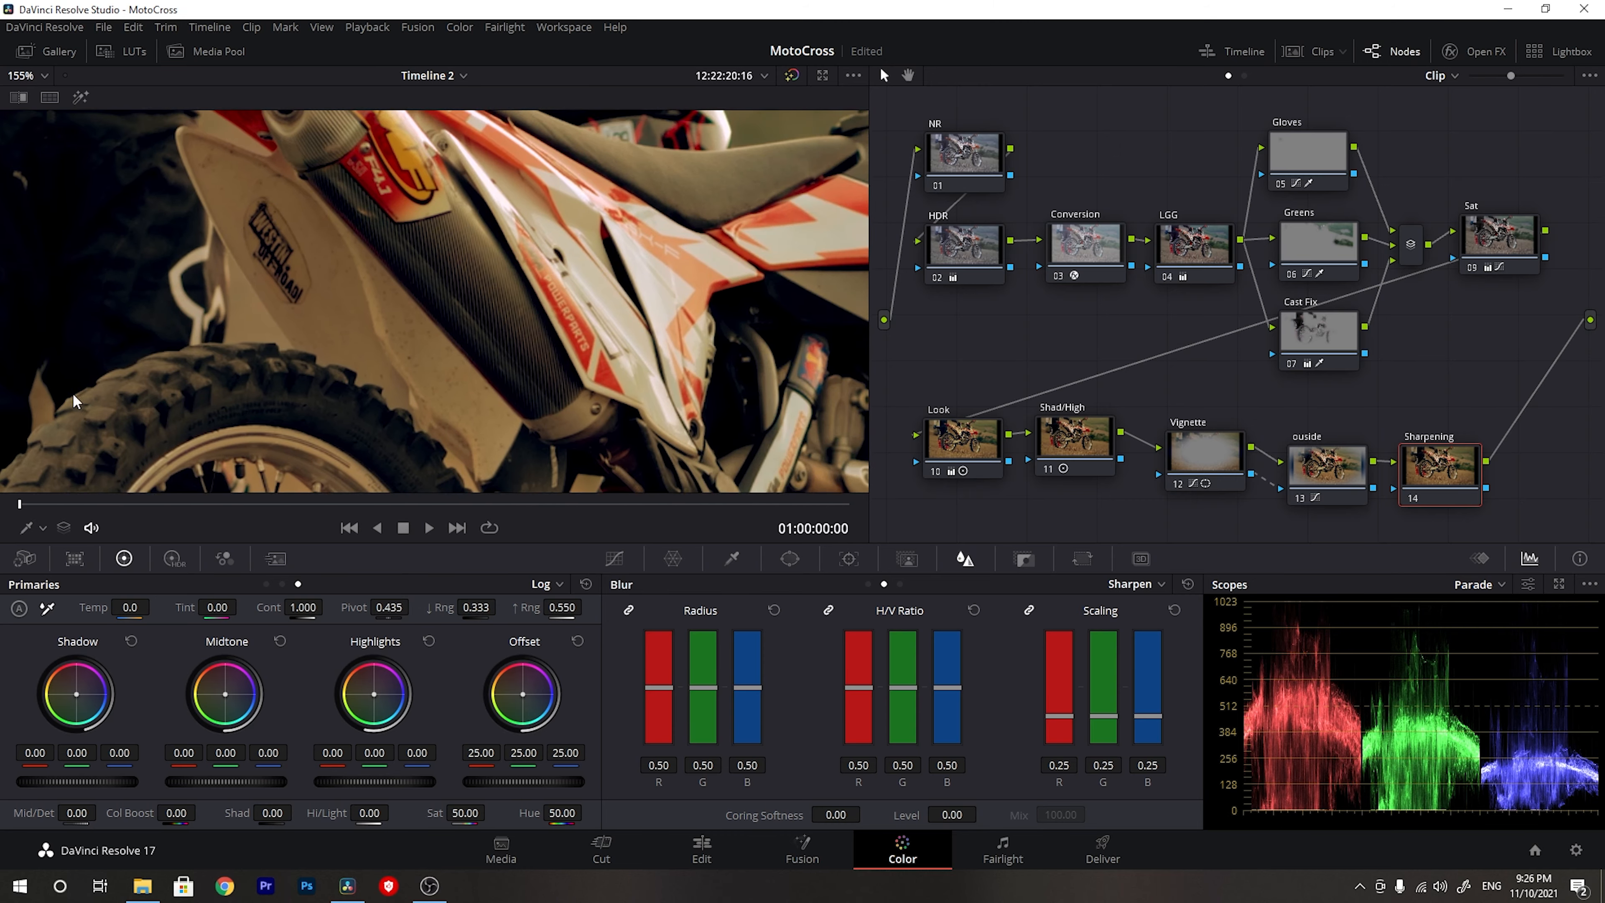
scroll(562, 277, up, 1)
drag(537, 262, 284, 155)
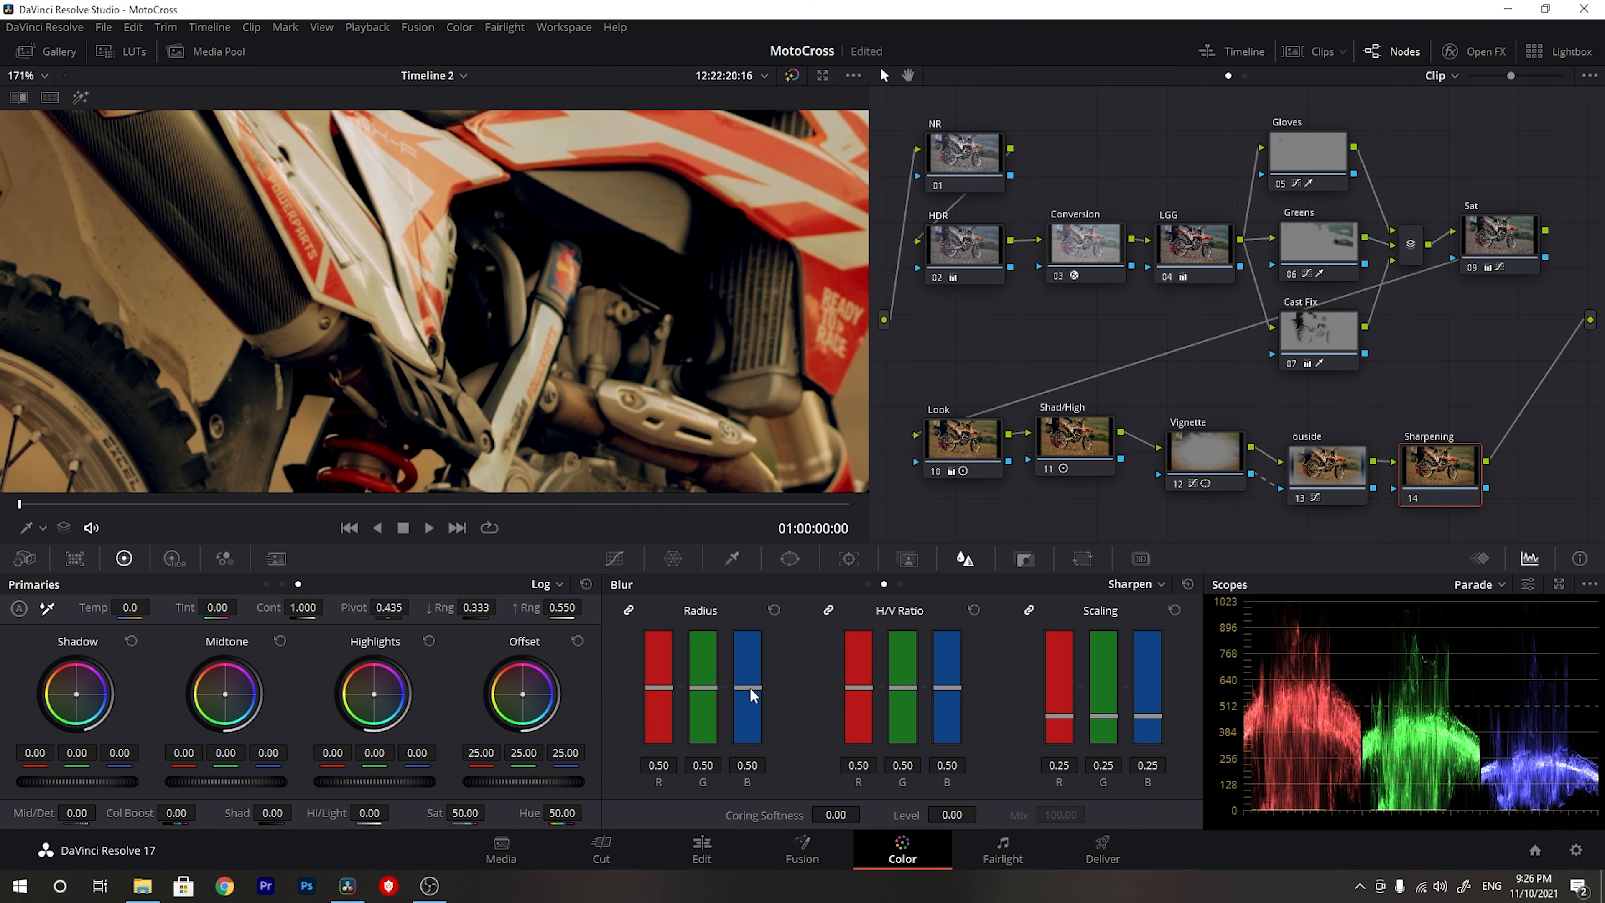
drag(750, 685, 750, 688)
drag(266, 179, 536, 303)
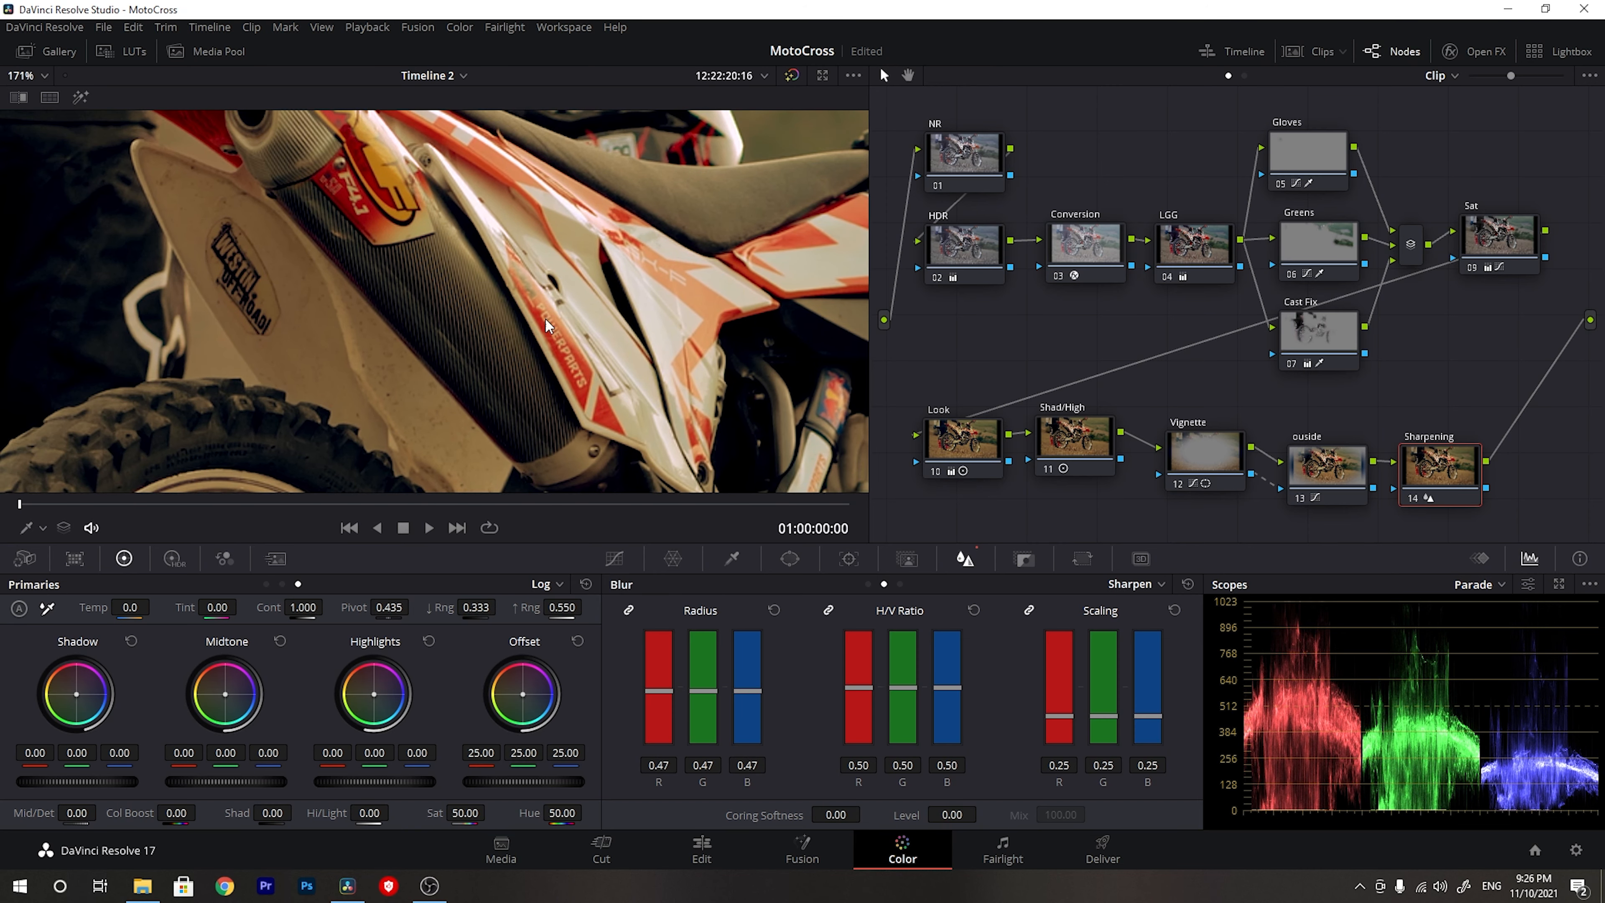
key(ctrl+f)
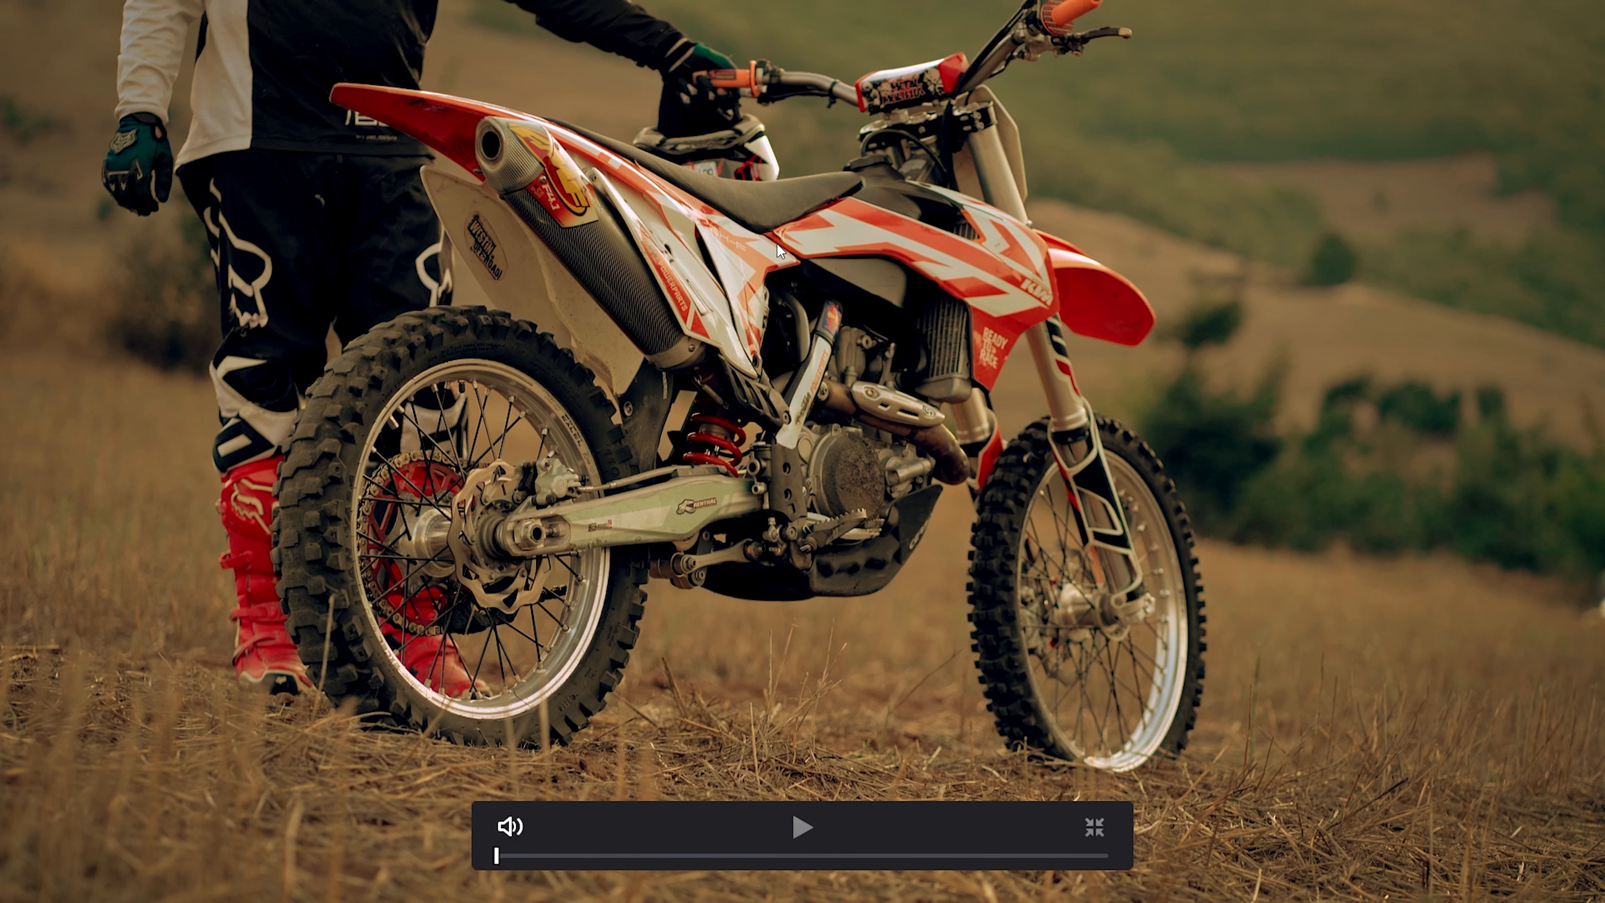
key(ctrl+f)
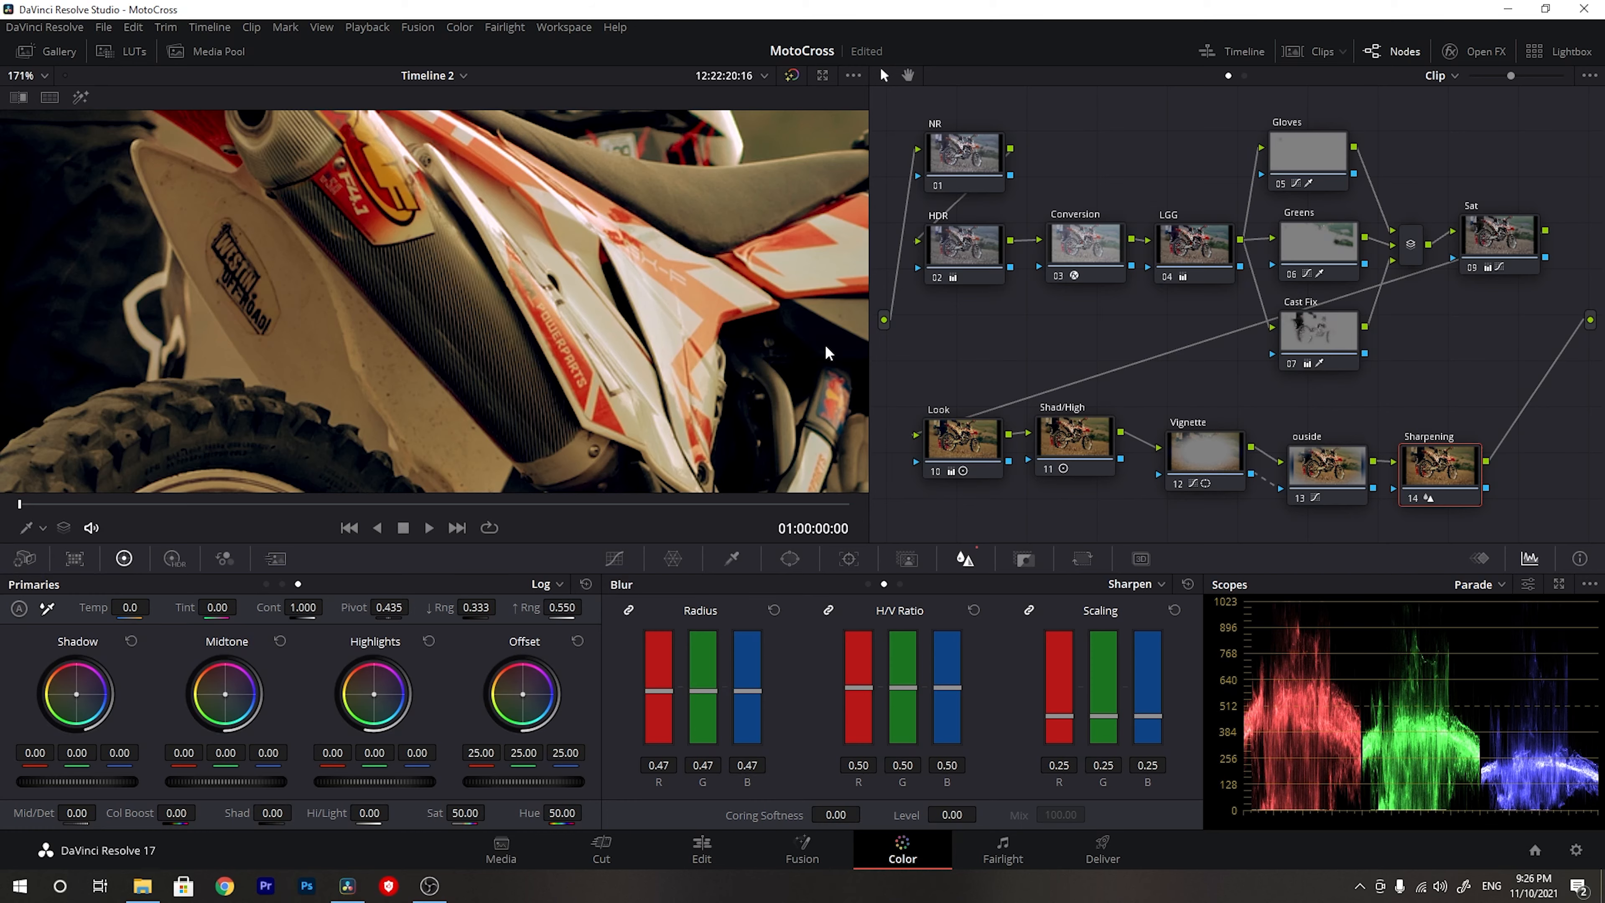
- Set the NR node's temporal noise reduction to 3 frames with luma and chroma thresholds of 7.4, and its spatial chroma threshold to 6.4
click(970, 166)
scroll(547, 368, down, 5)
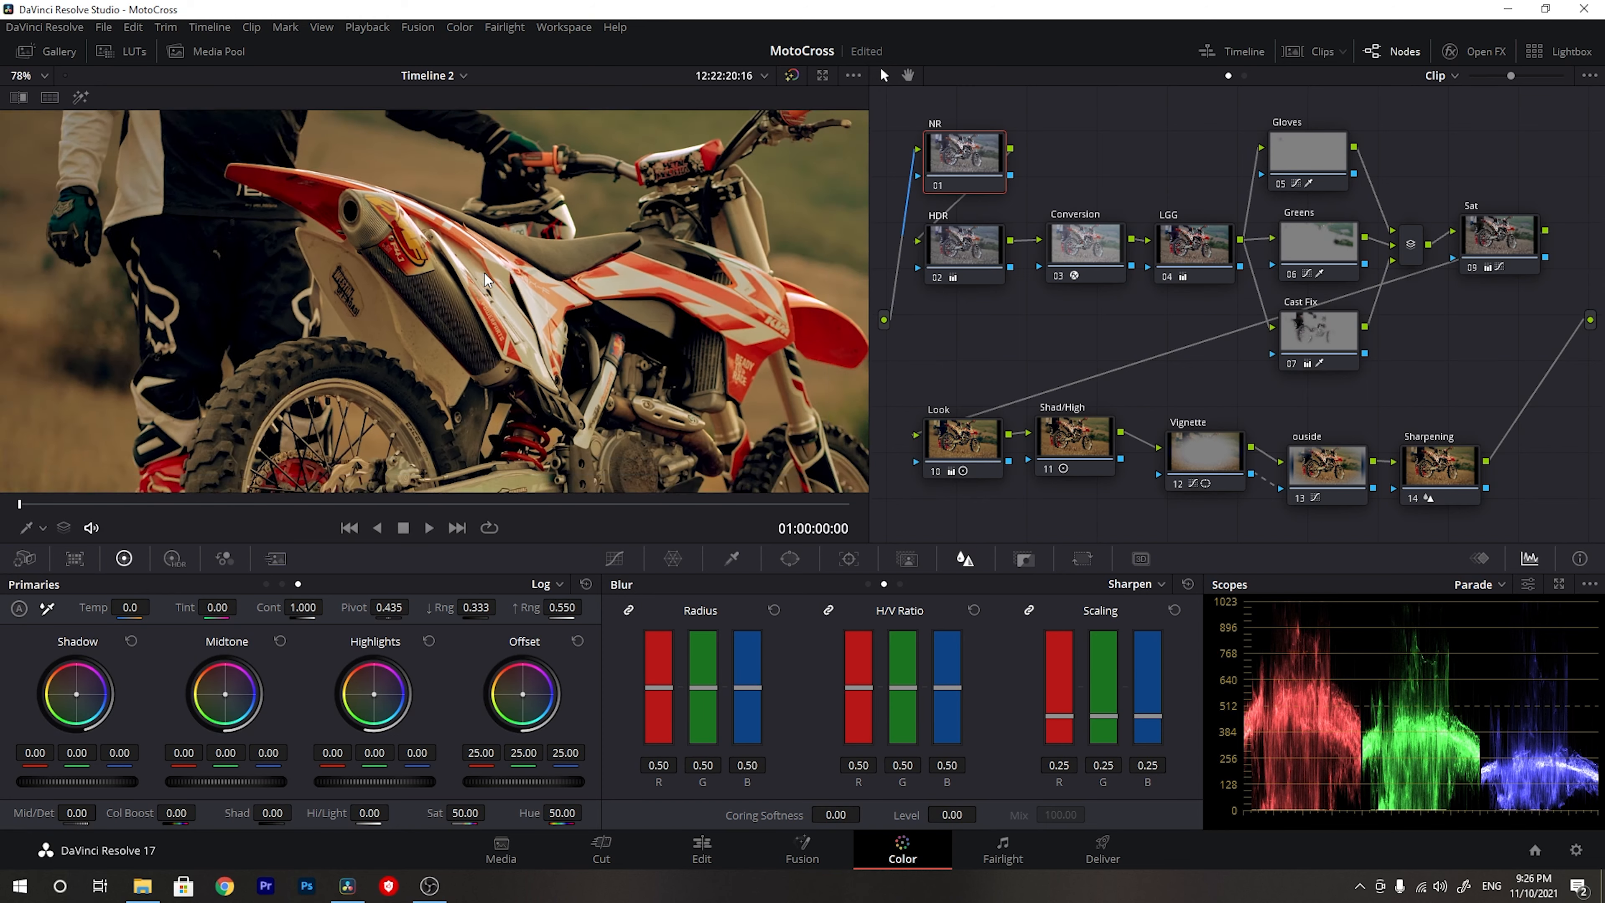
scroll(547, 368, down, 3)
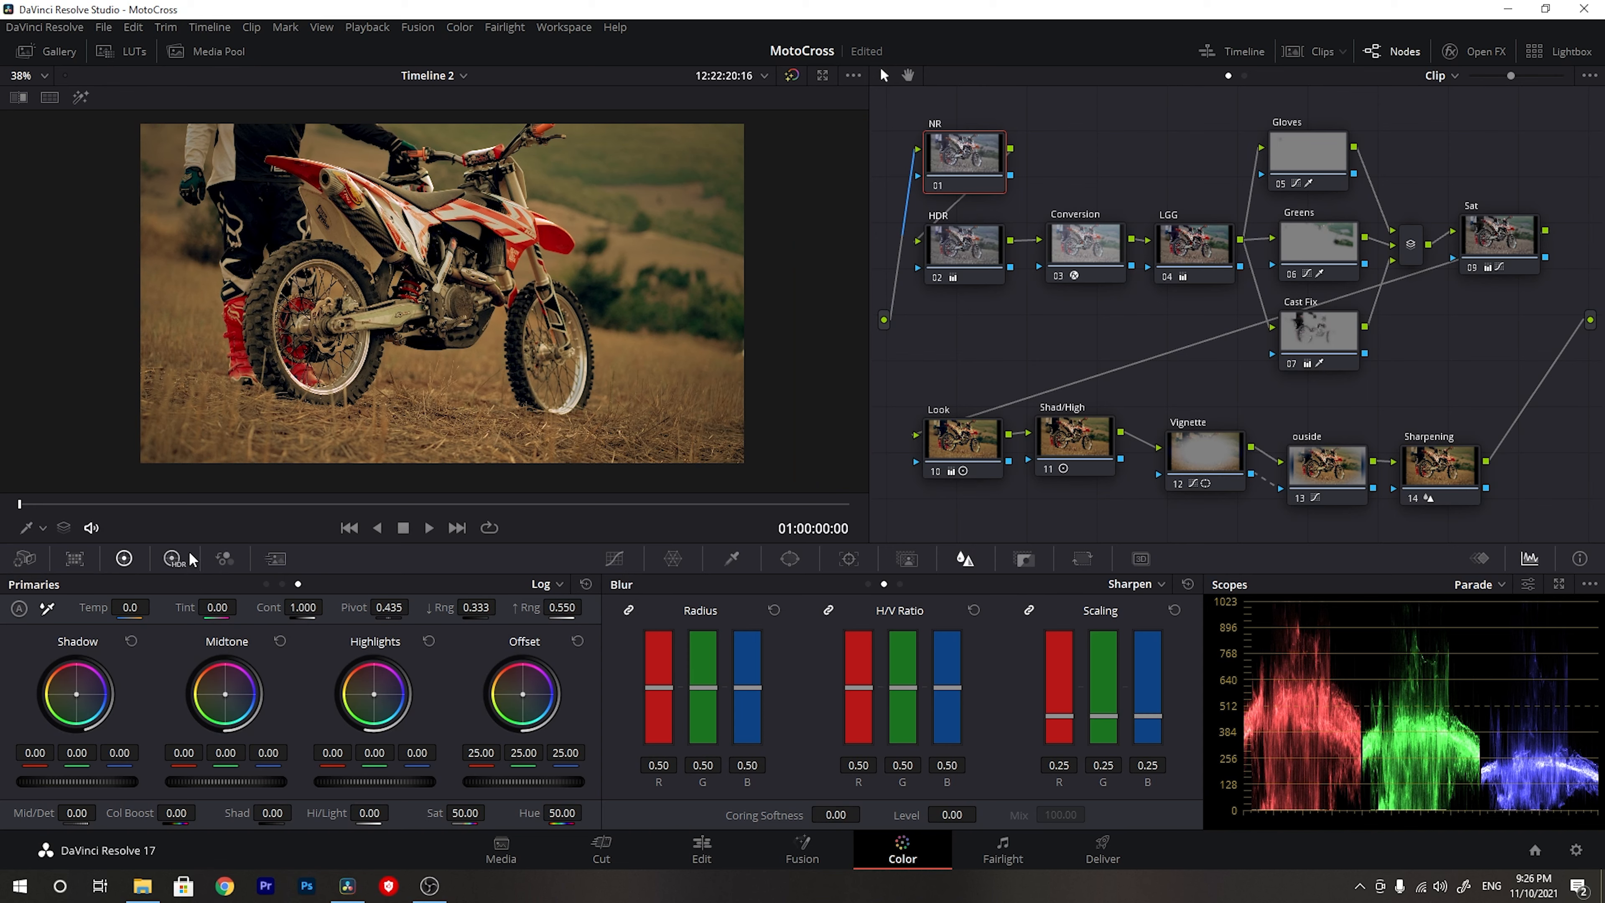
click(277, 562)
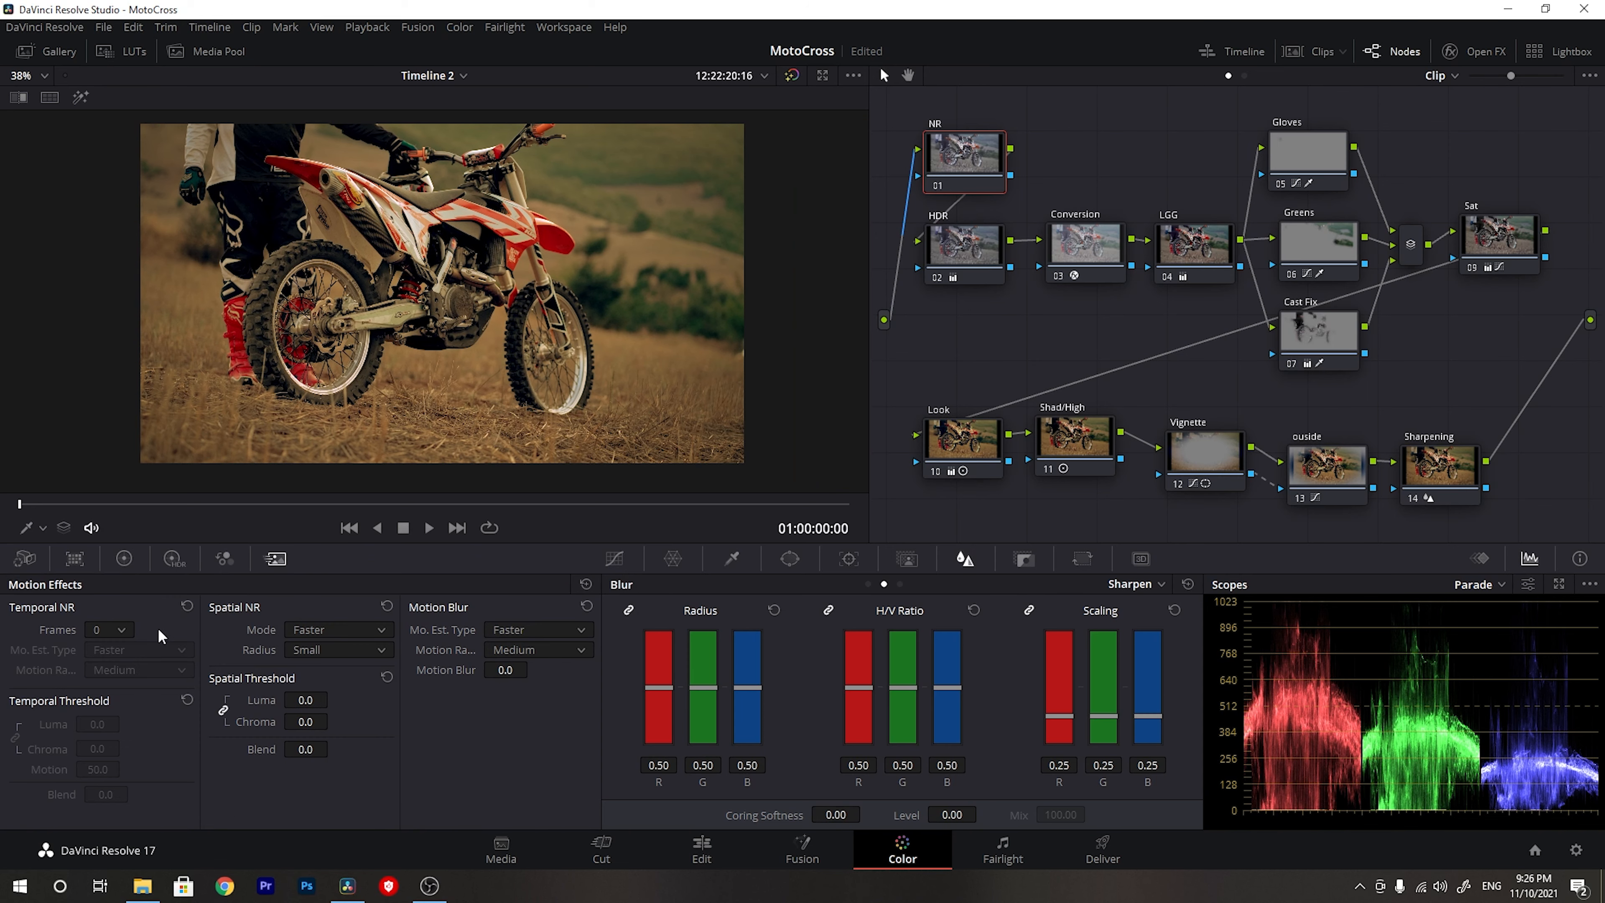
click(110, 631)
click(108, 707)
click(110, 651)
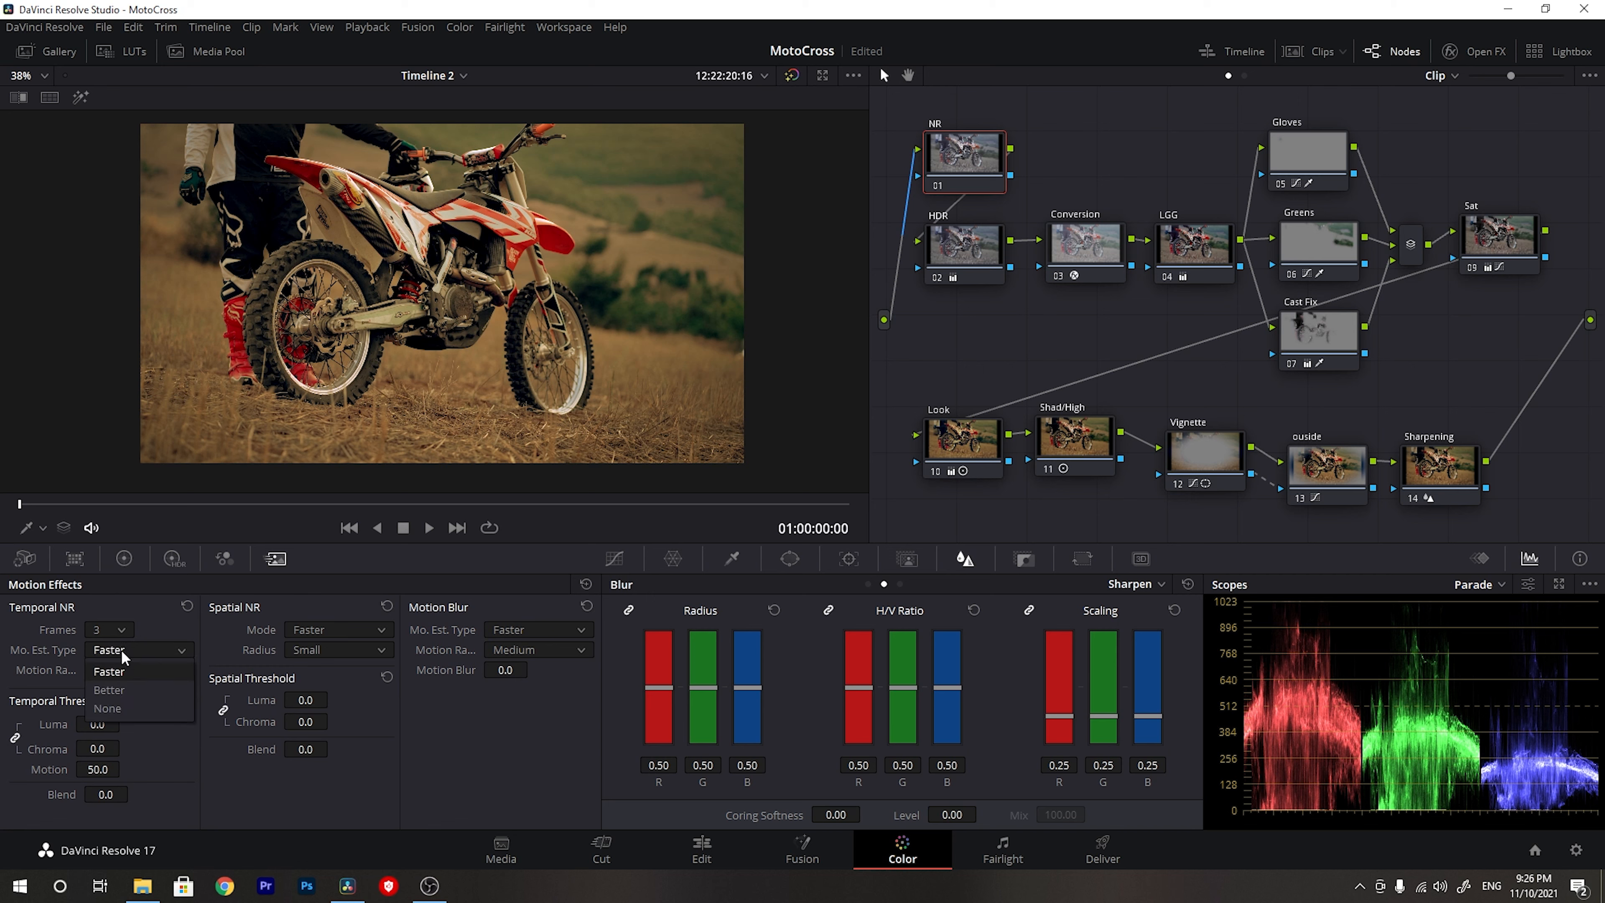
click(149, 656)
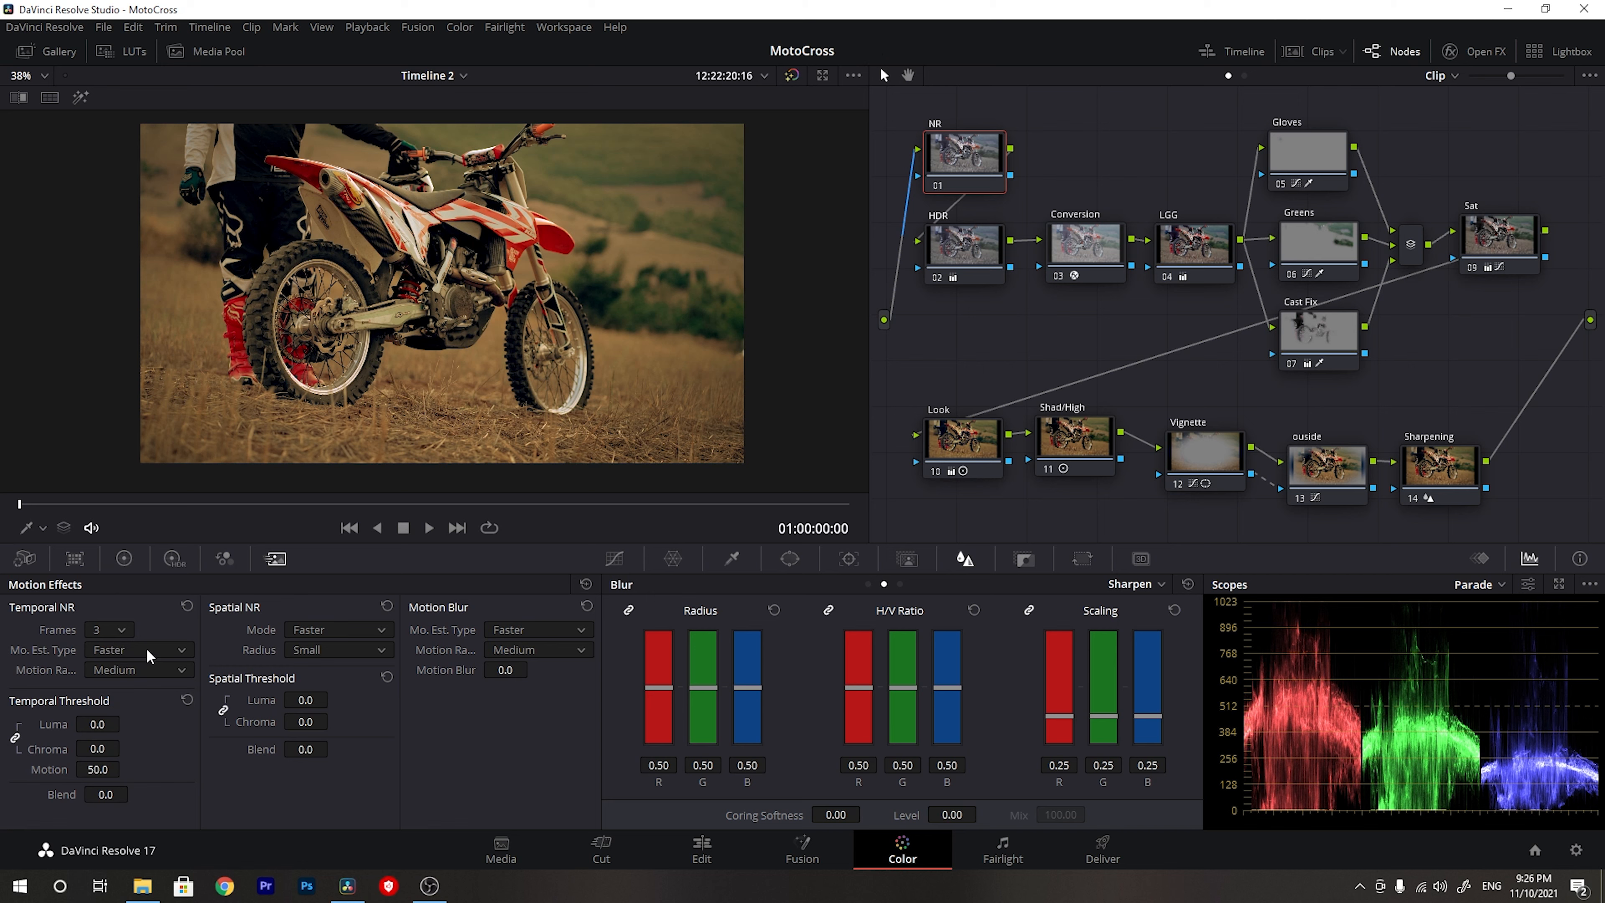
drag(38, 757, 125, 748)
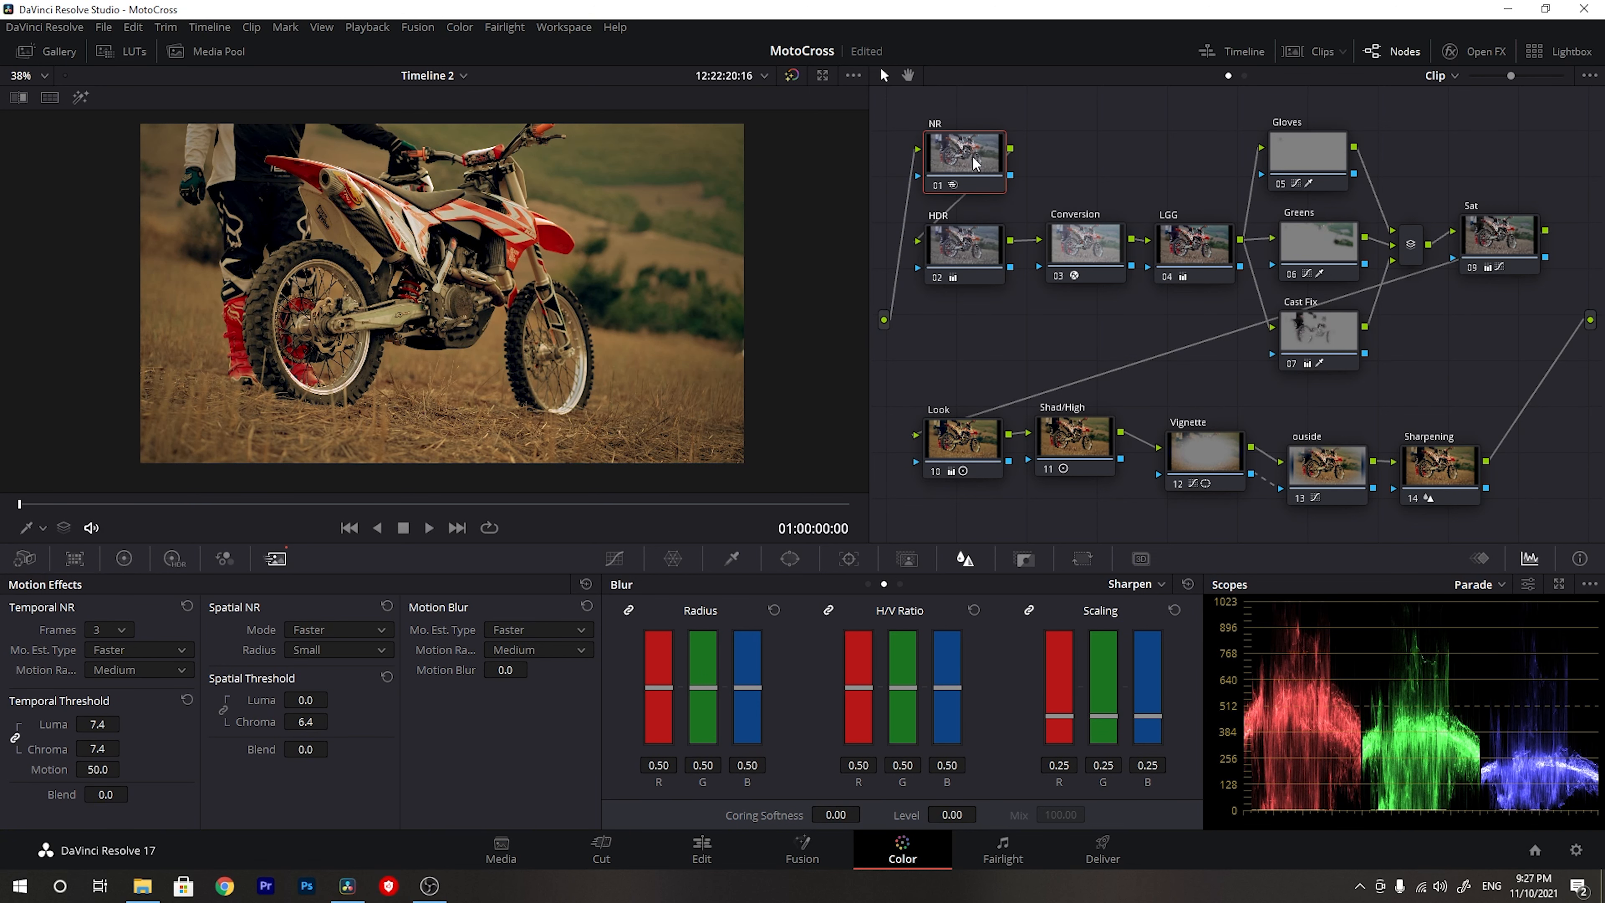
- Compare the clip with the NR node off and on, moving the playhead to 01:00:05:05
key(ctrl+d)
drag(19, 511, 637, 511)
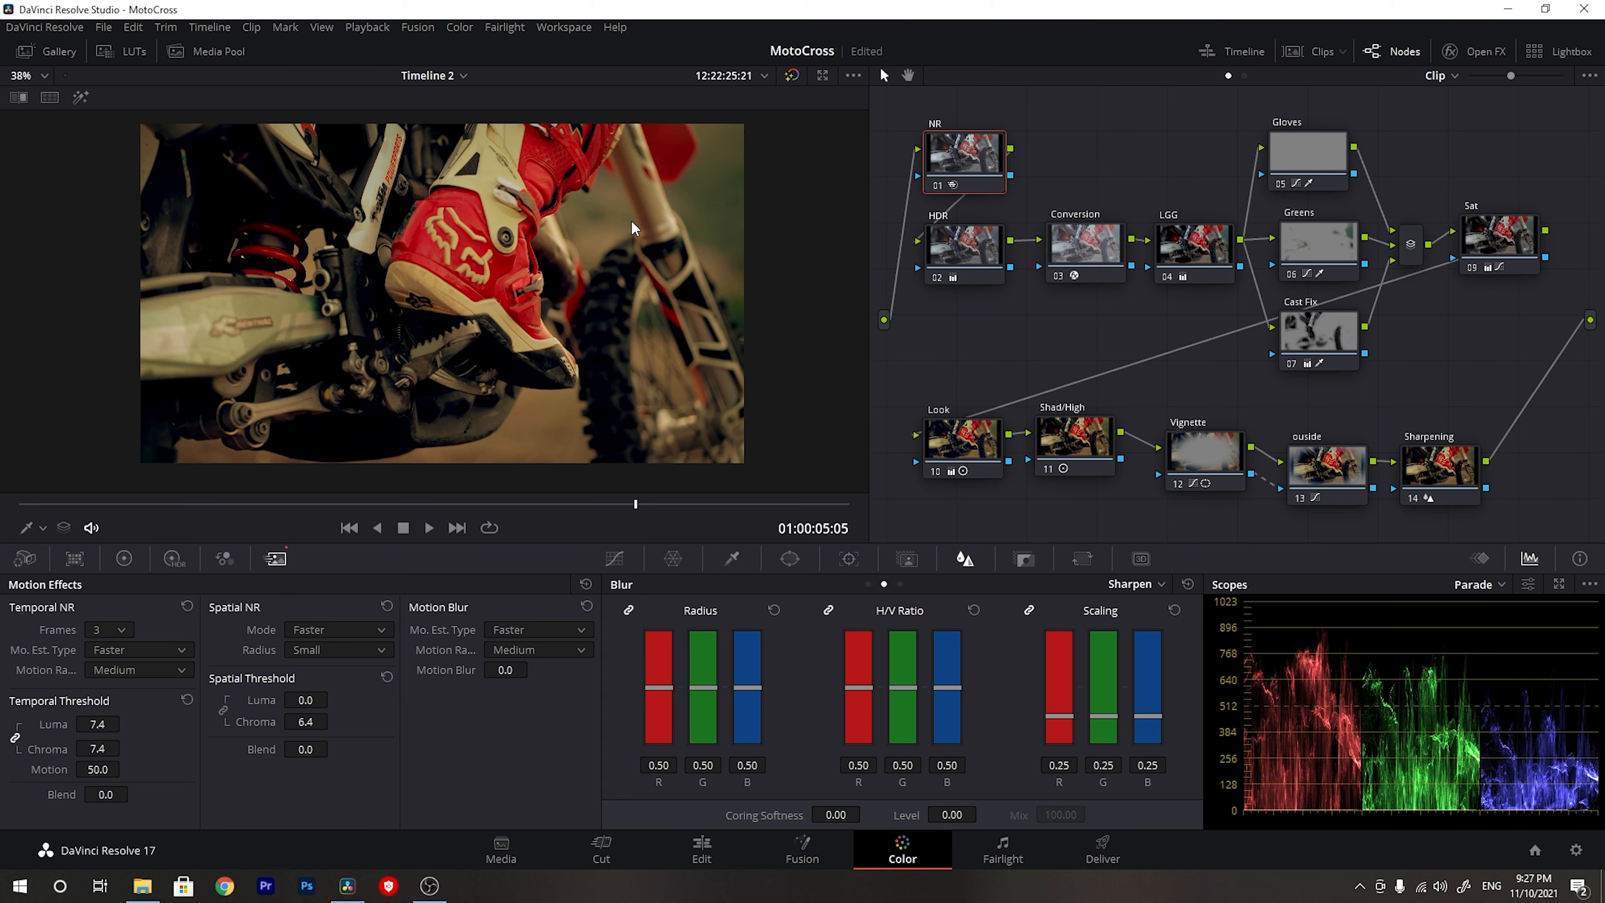
key(ctrl+d)
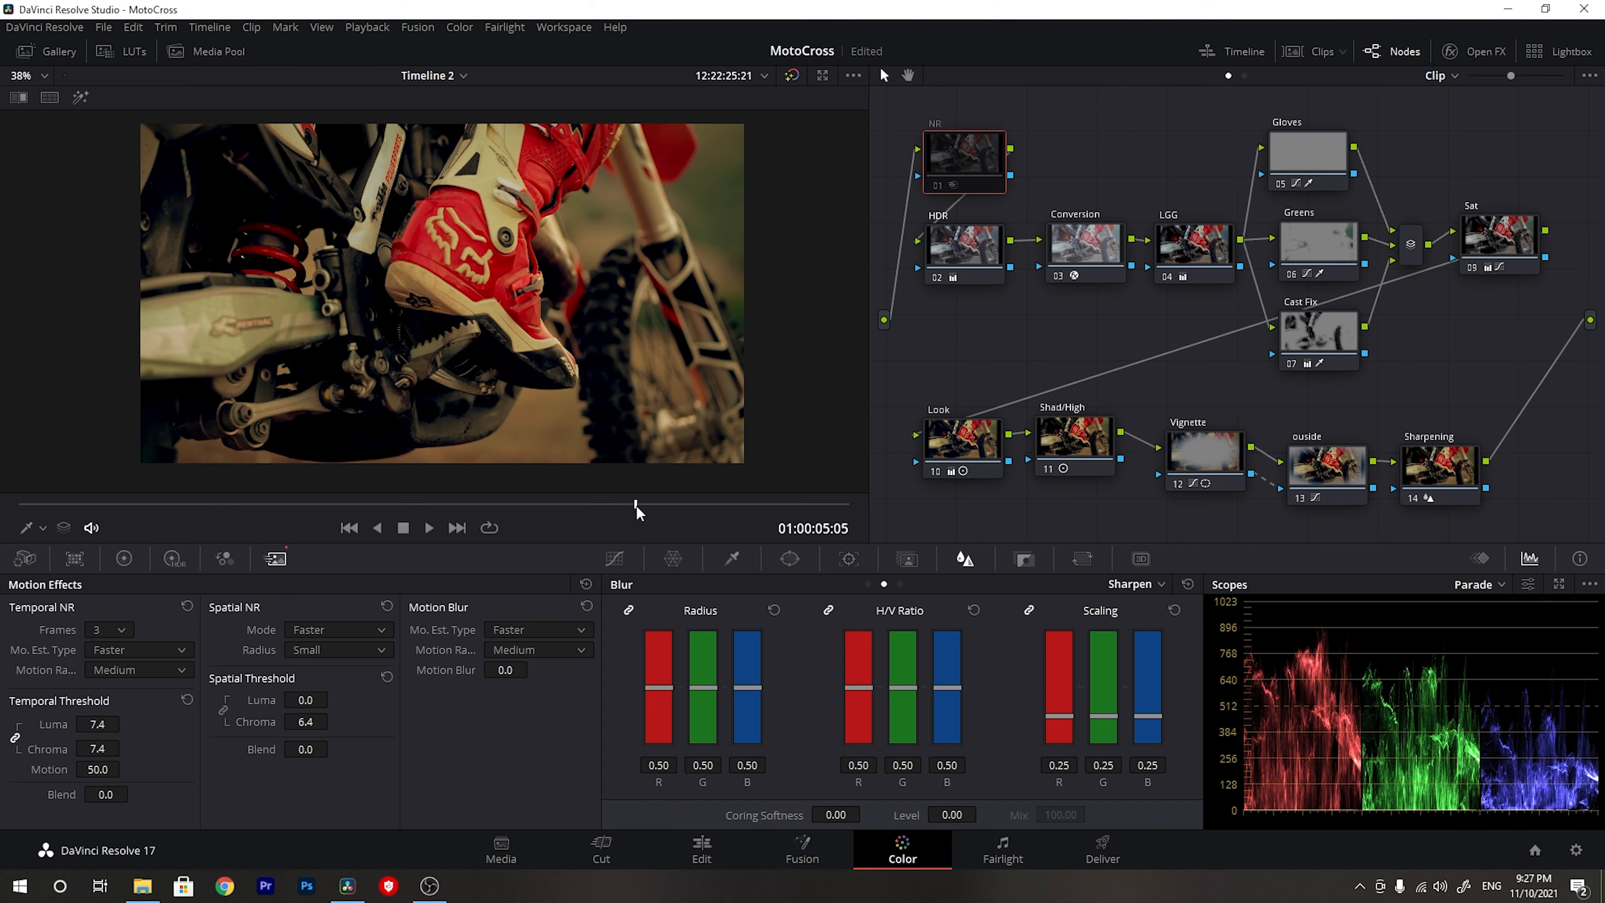